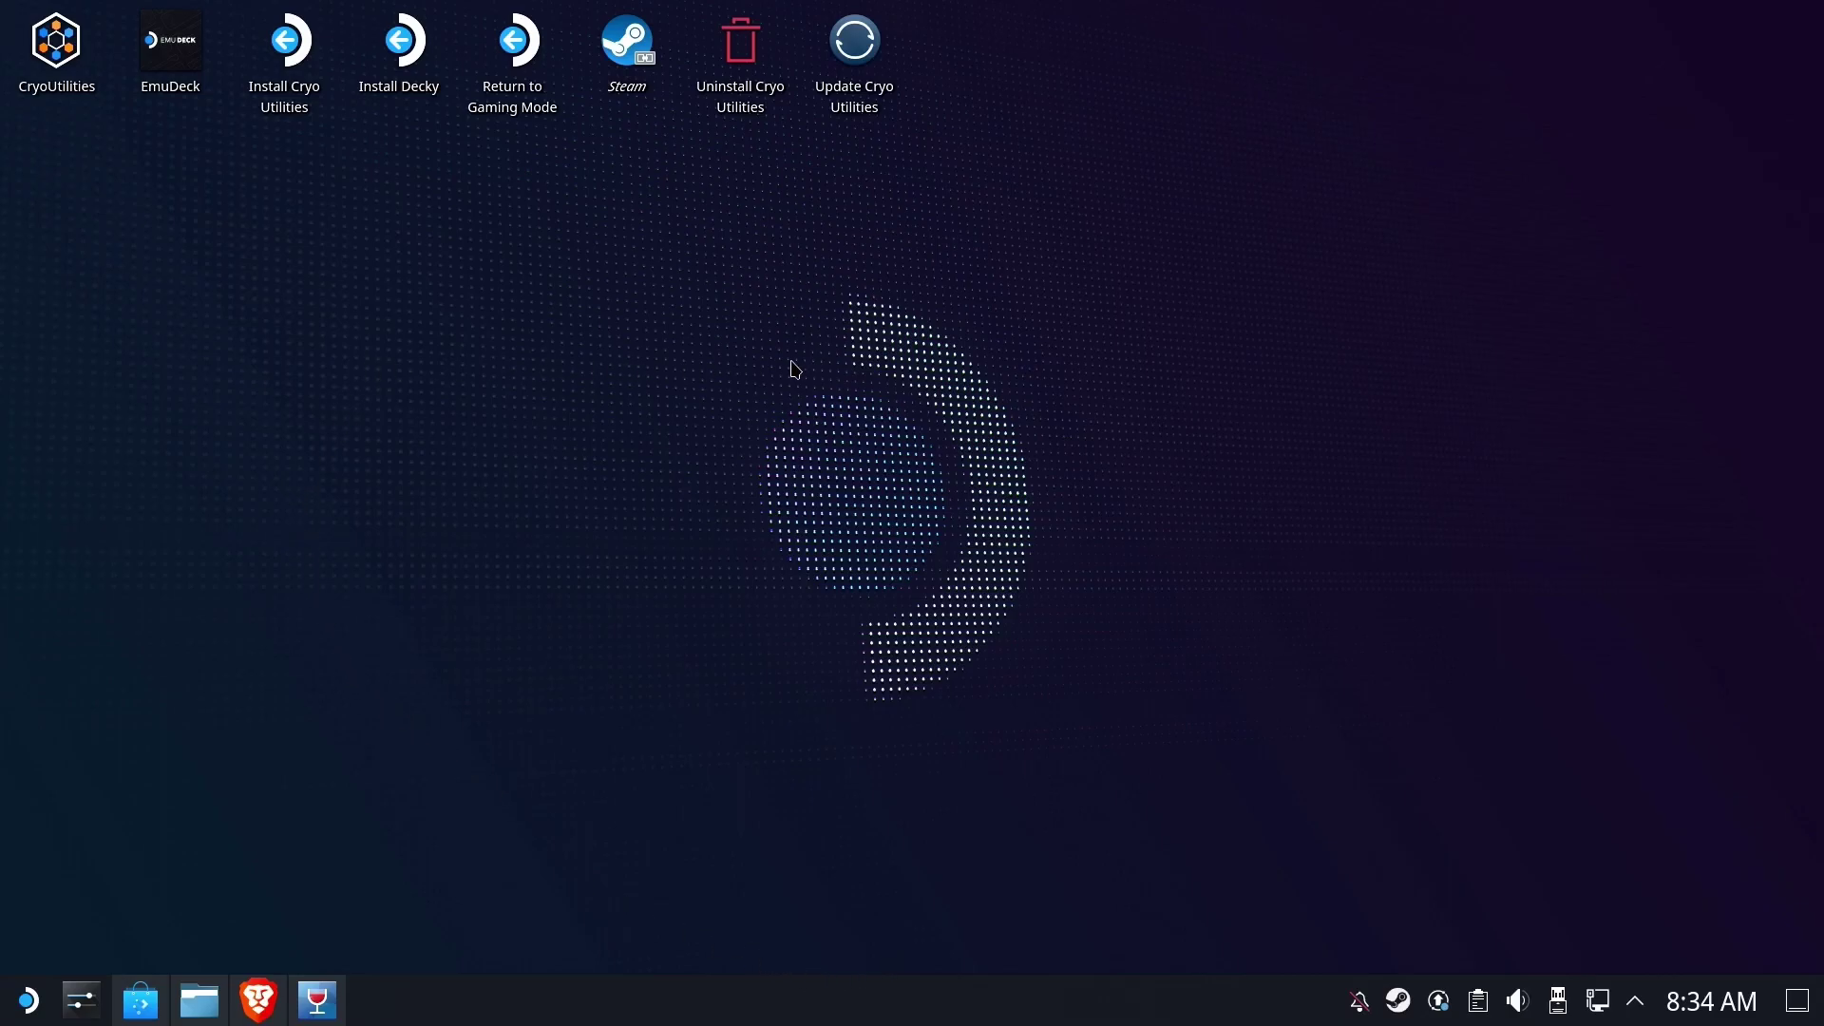
Open Dolphin showing the shadercache folder beside the compatdata folder list
{"action": "left_click", "coordinate": [200, 1001]}
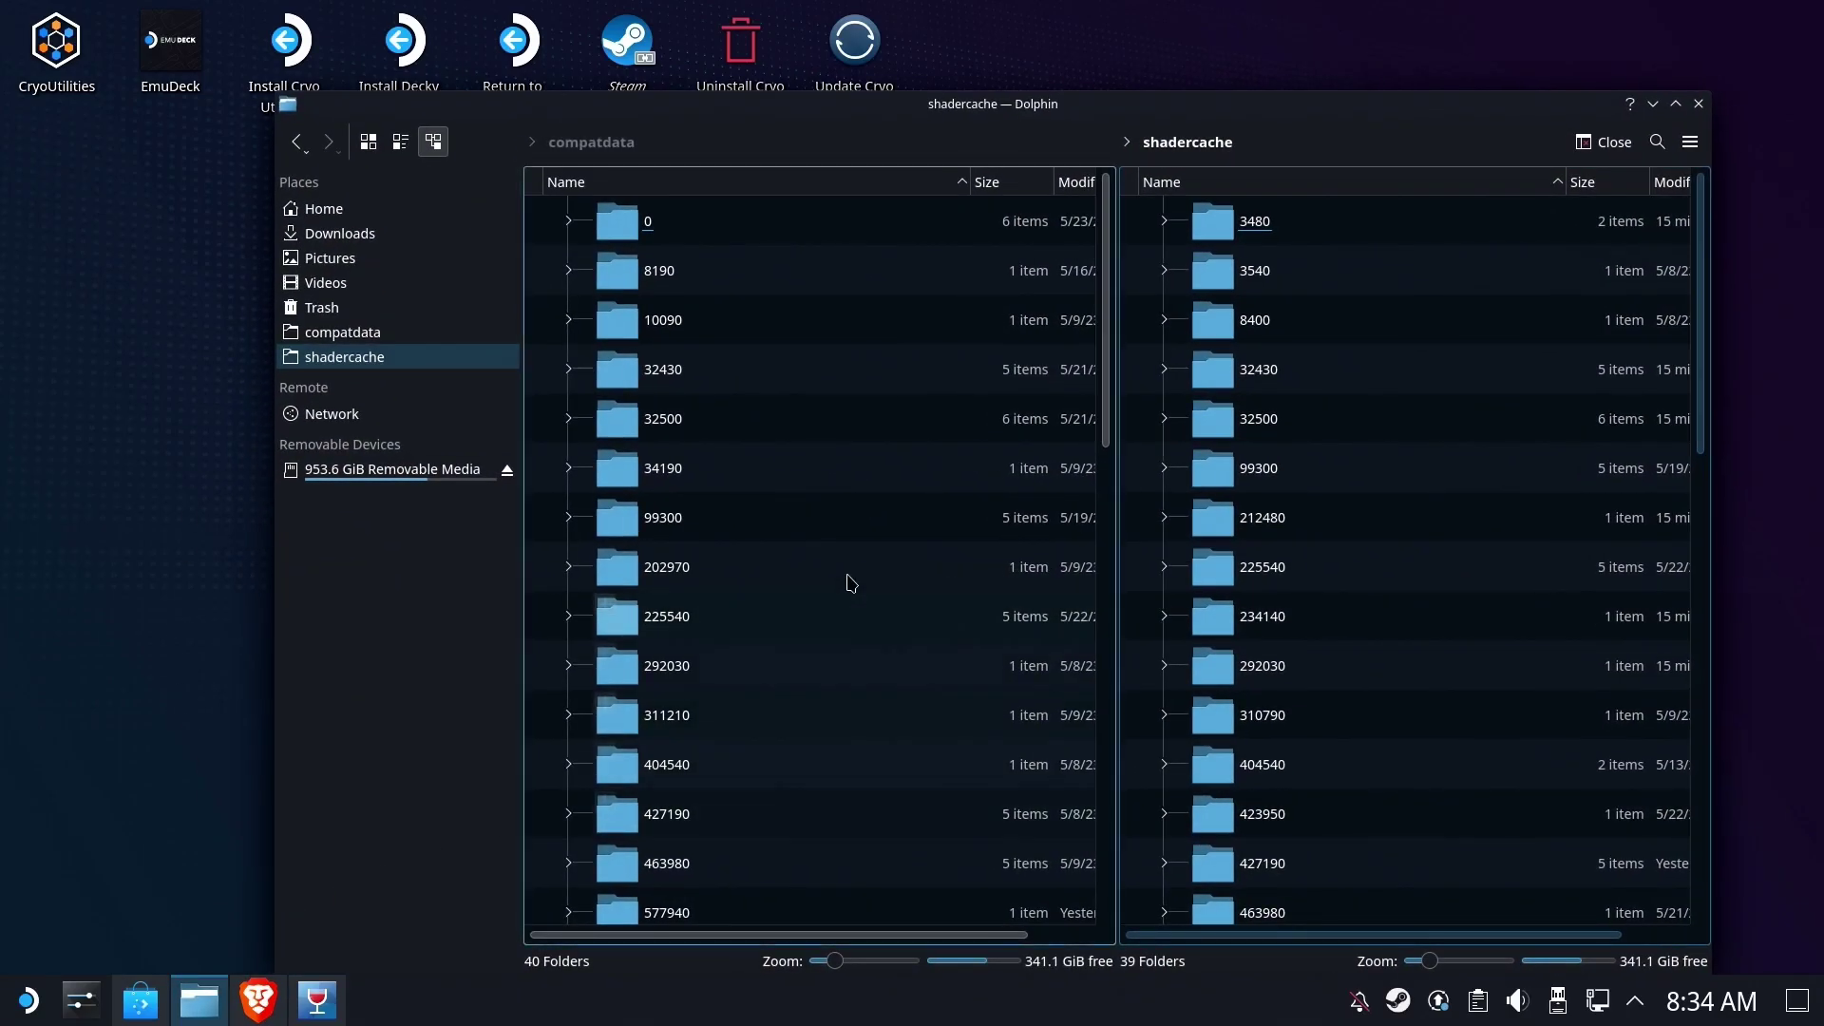
{"action": "left_click", "coordinate": [379, 334]}
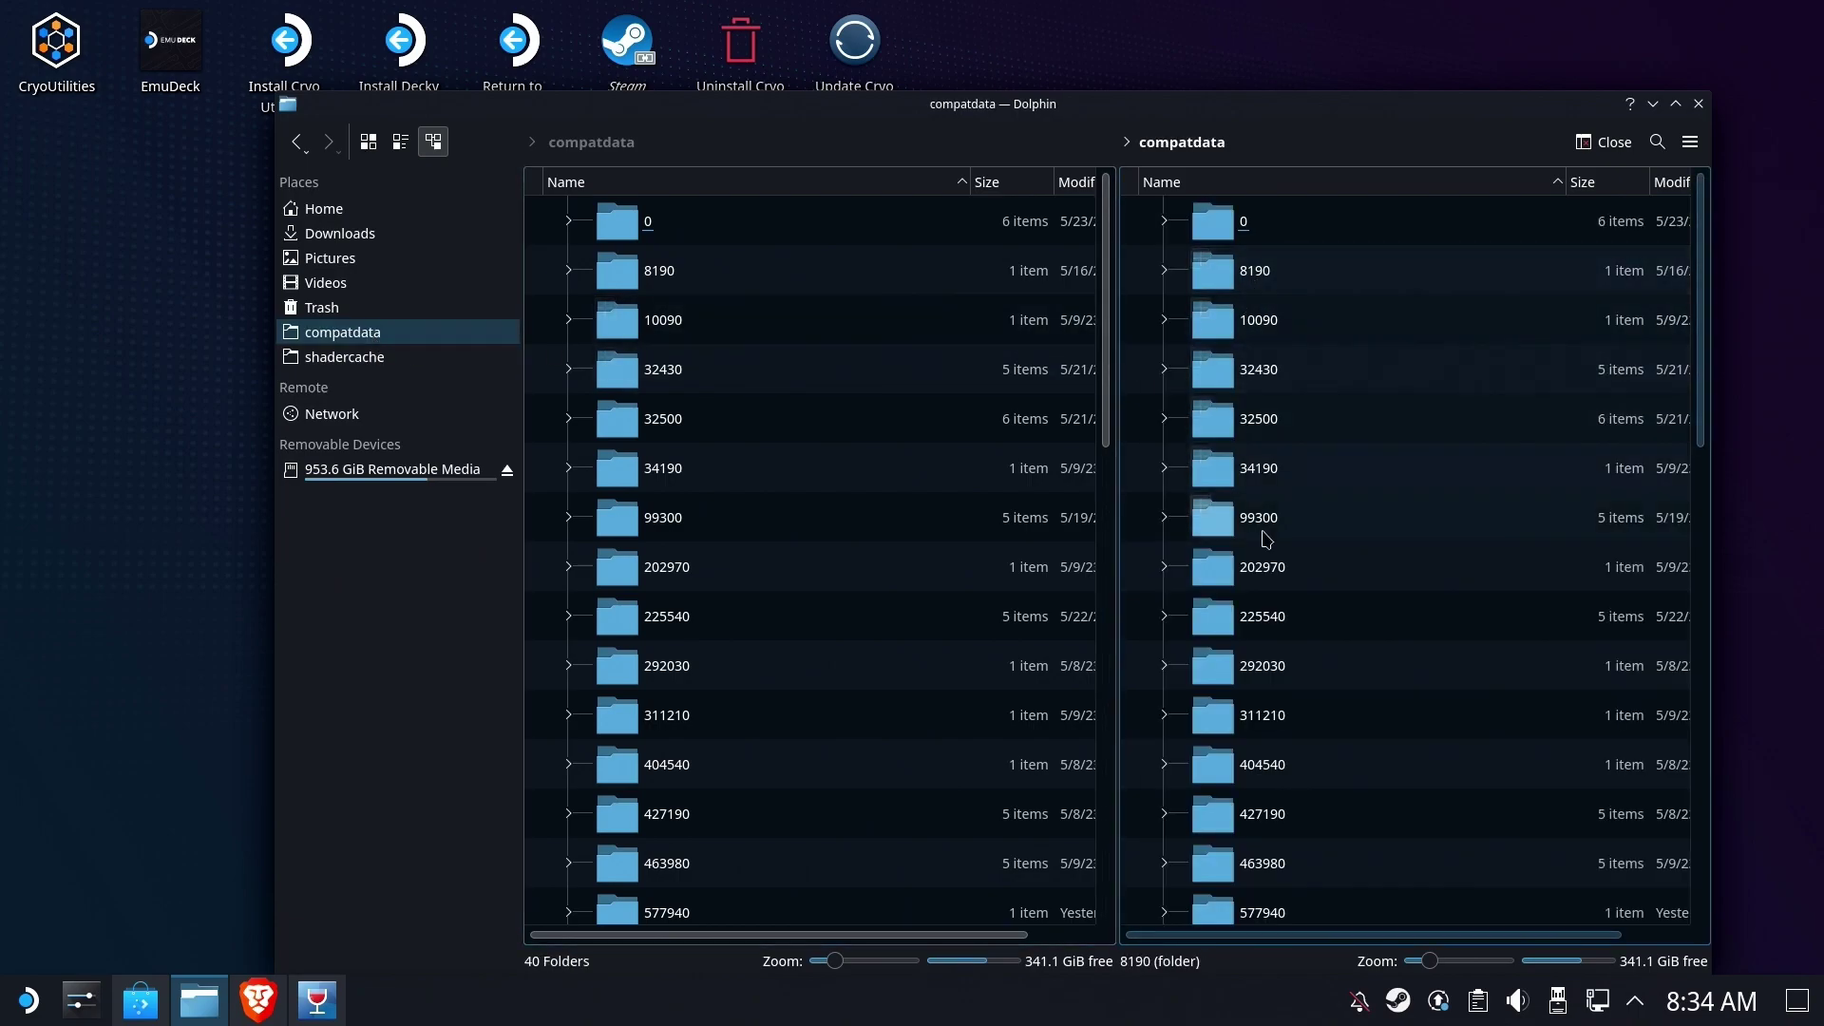
{"action": "left_click", "coordinate": [826, 354]}
{"action": "left_click", "coordinate": [366, 357]}
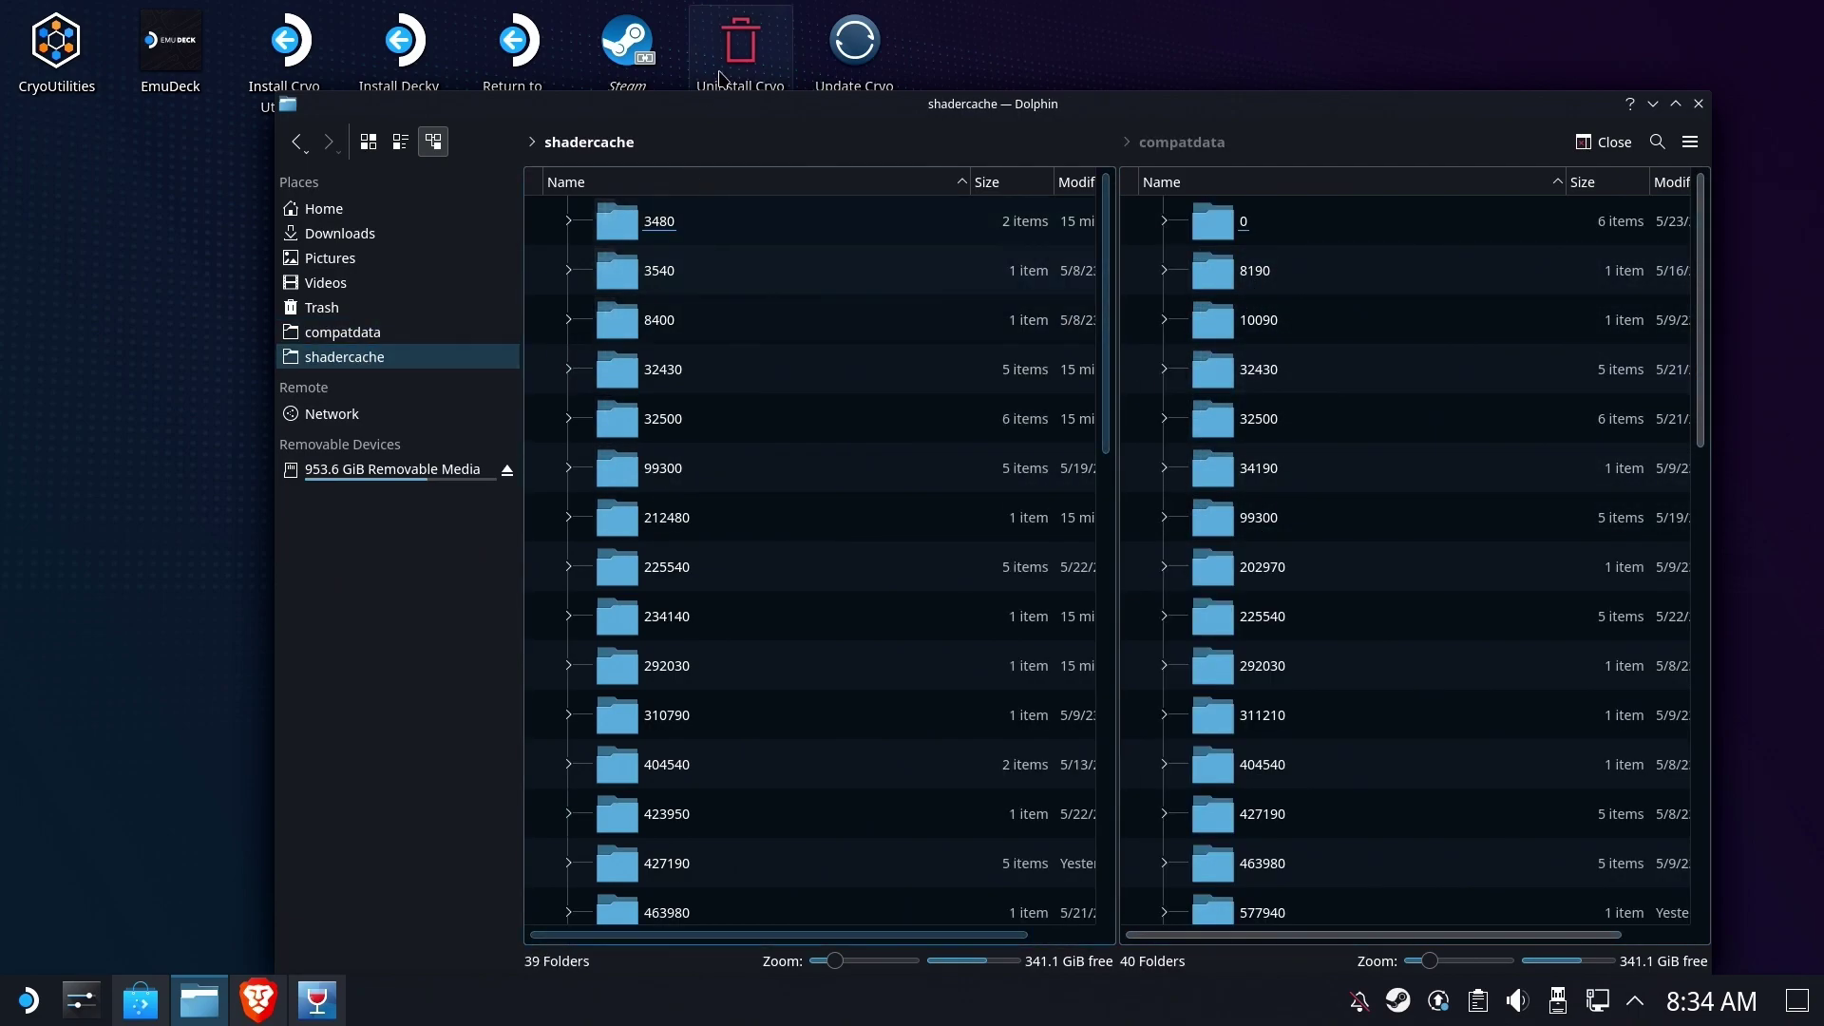
{"action": "scroll", "coordinate": [1420, 501], "scroll_direction": "down", "scroll_amount": 8}
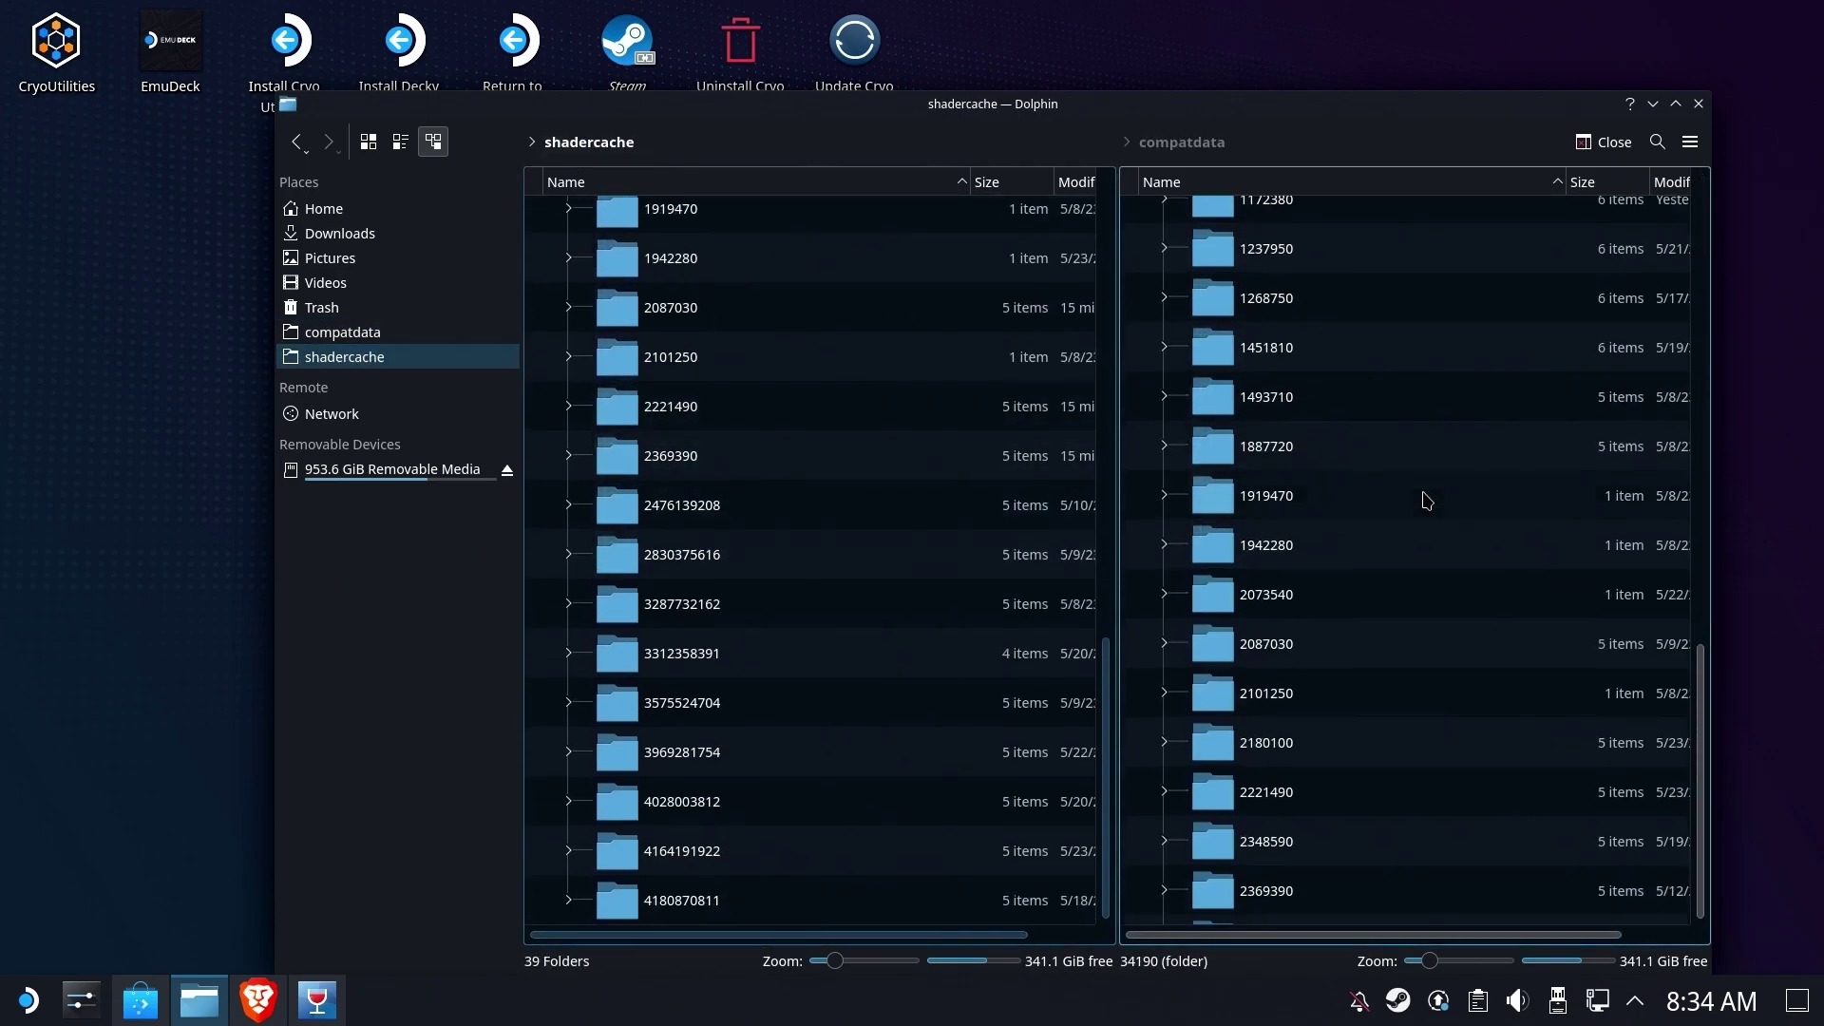
{"action": "scroll", "coordinate": [1420, 533], "scroll_direction": "up", "scroll_amount": 8}
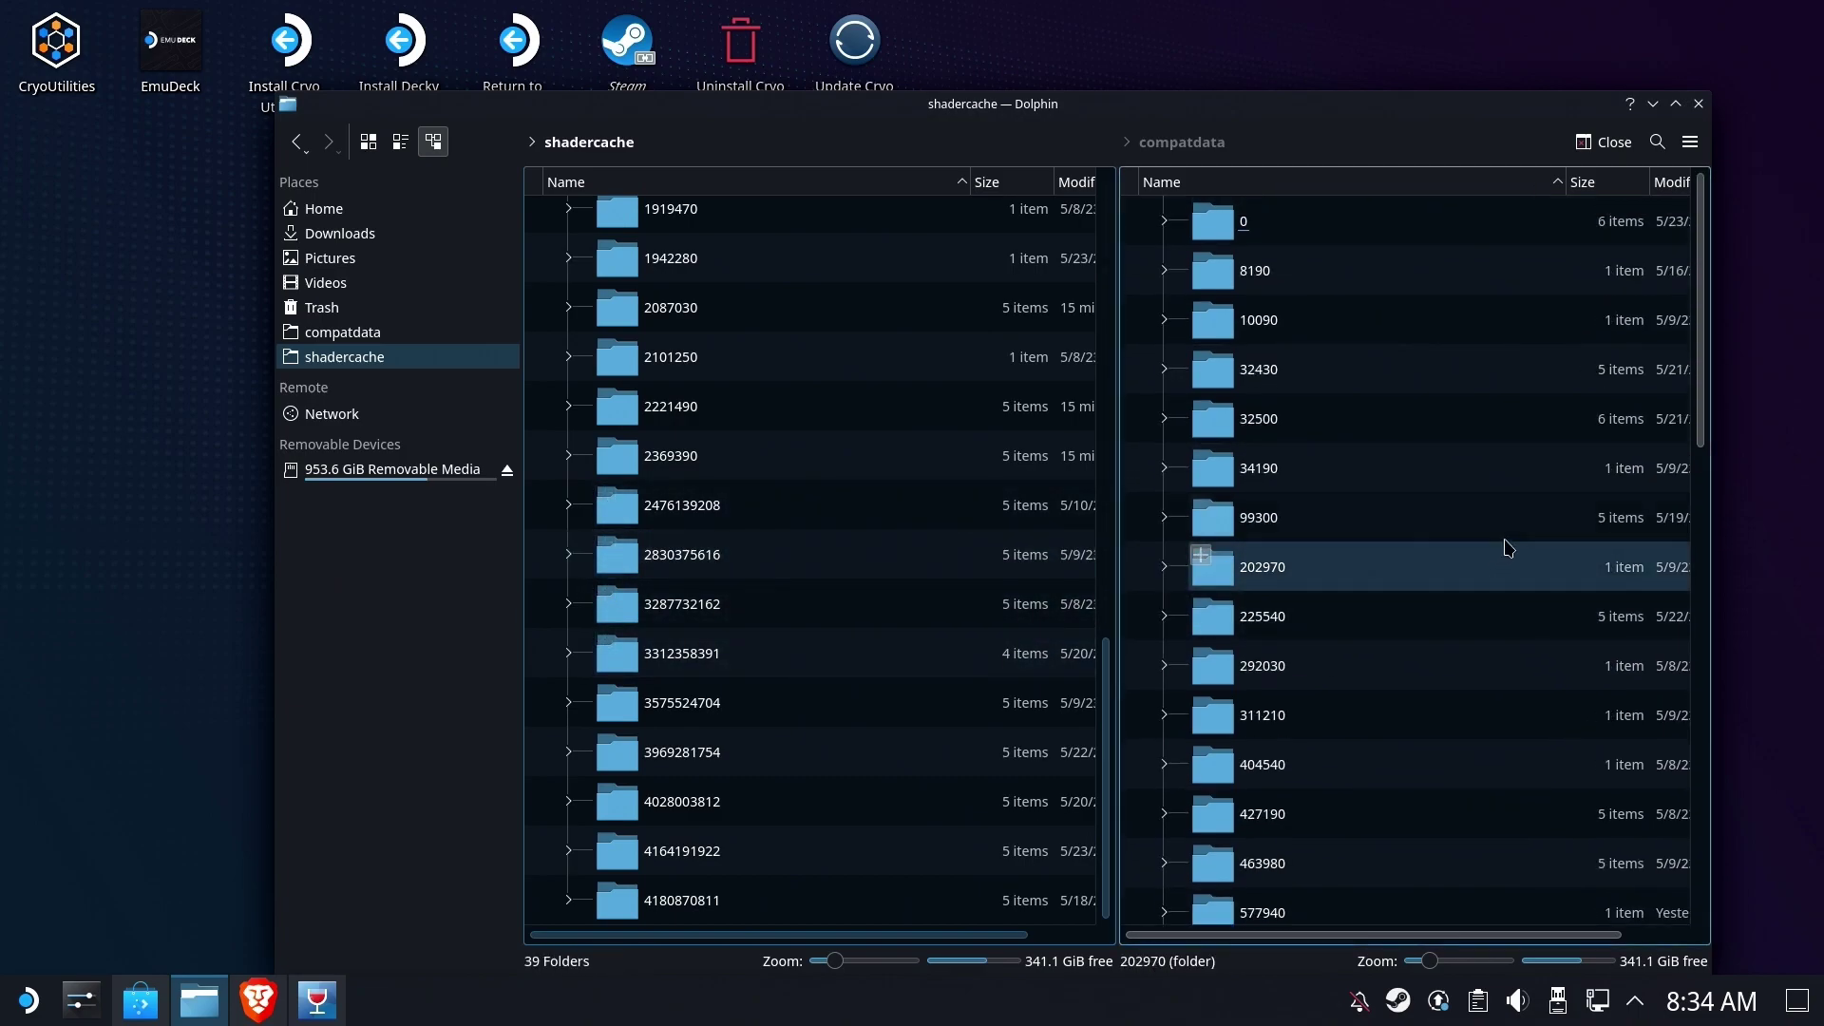
{"action": "scroll", "coordinate": [1309, 732], "scroll_direction": "down", "scroll_amount": 10}
{"action": "left_click", "coordinate": [1303, 604]}
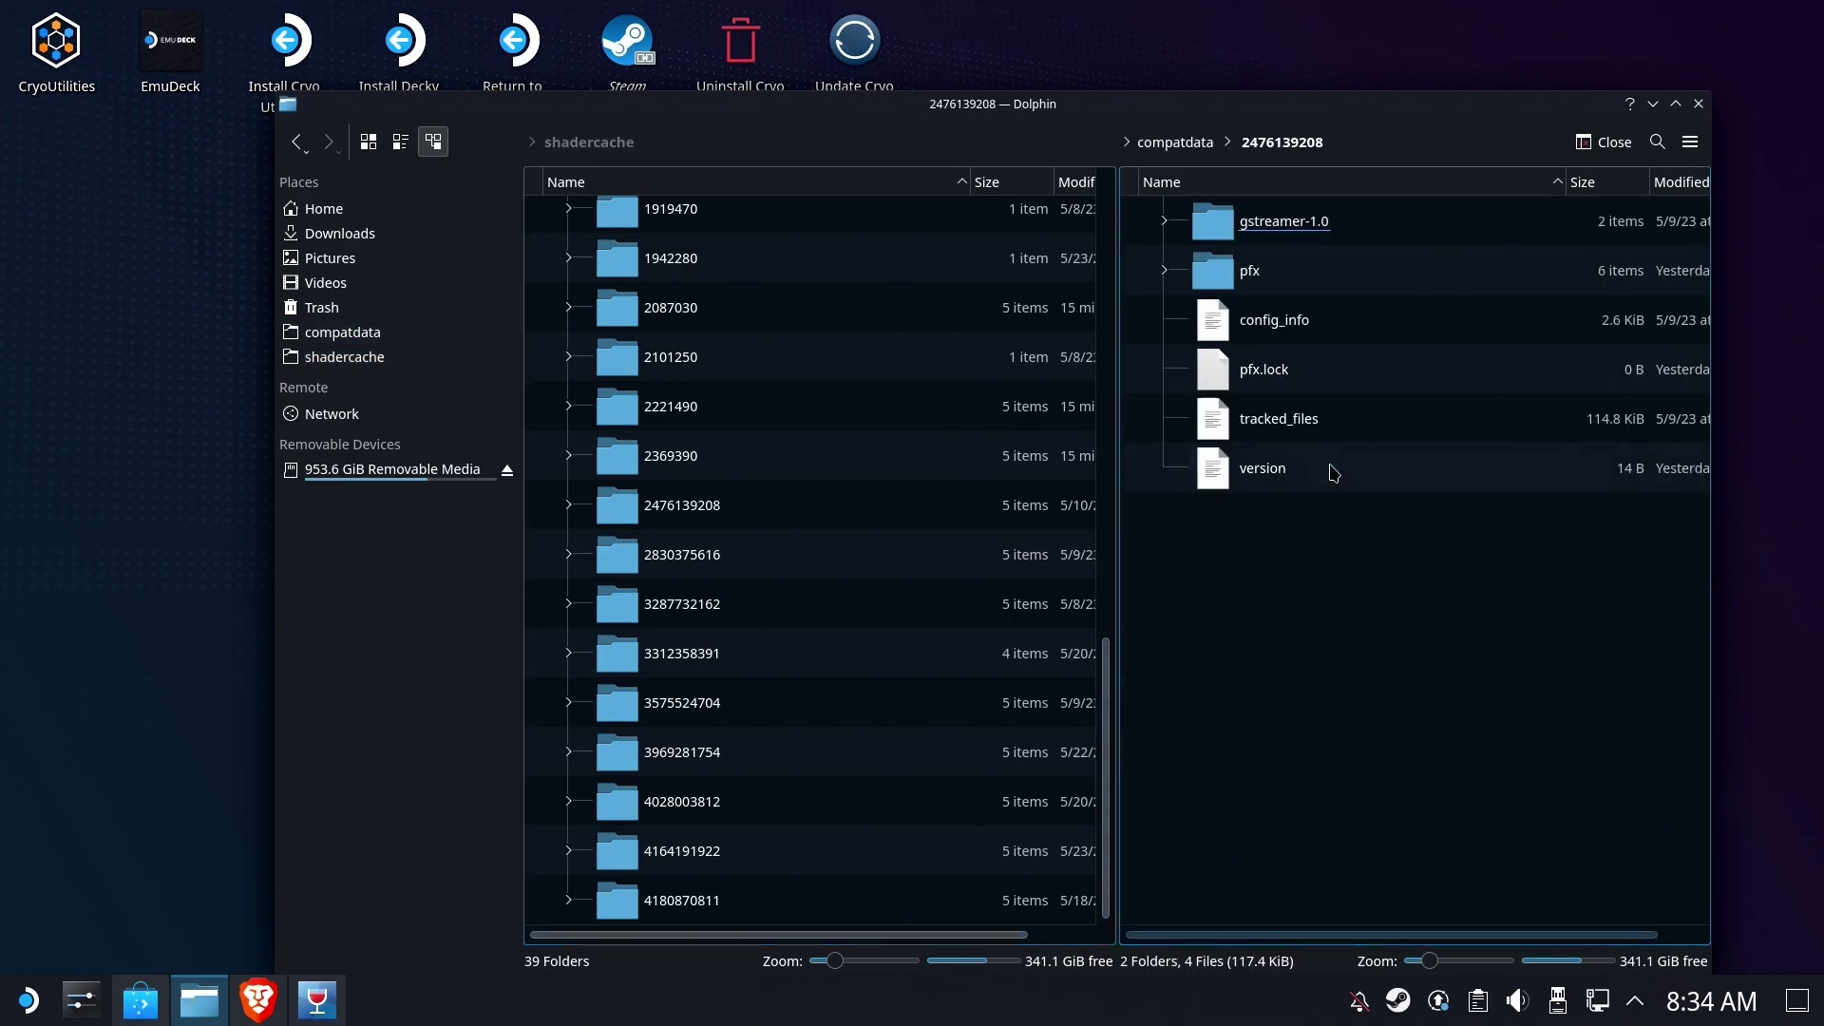
{"action": "left_click", "coordinate": [1256, 276]}
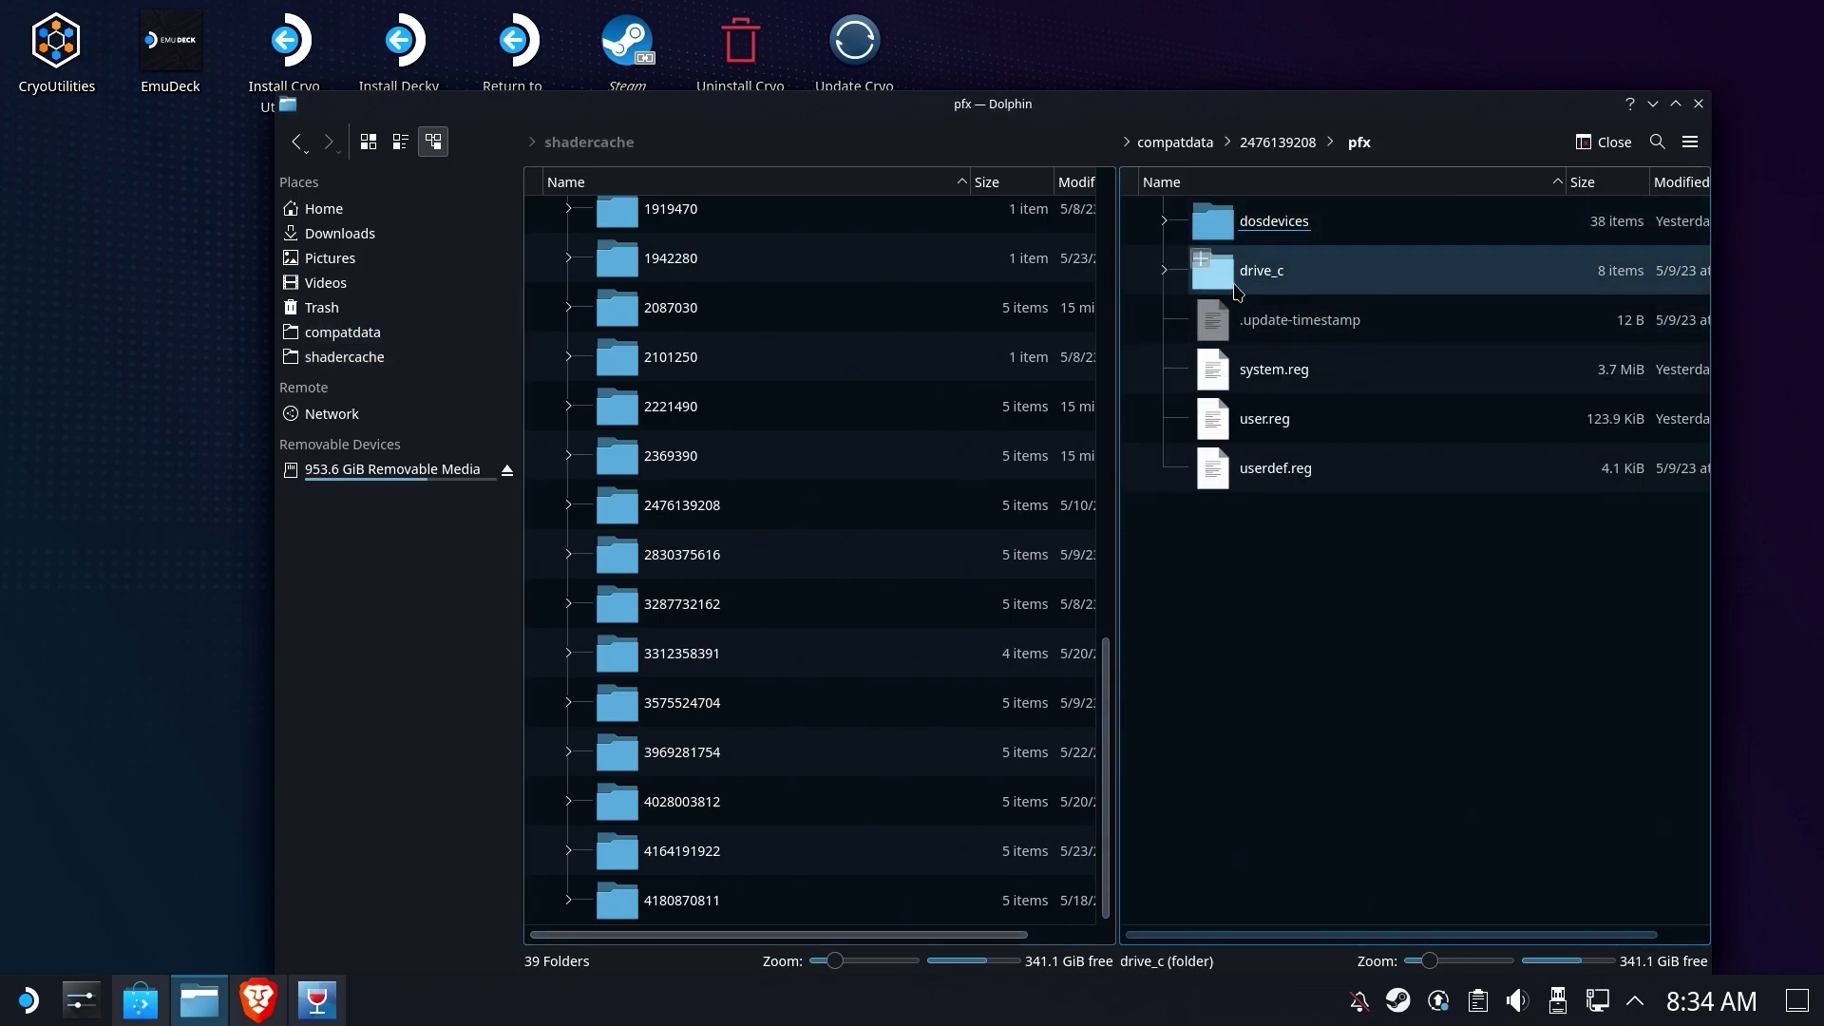
{"action": "left_click", "coordinate": [1385, 264]}
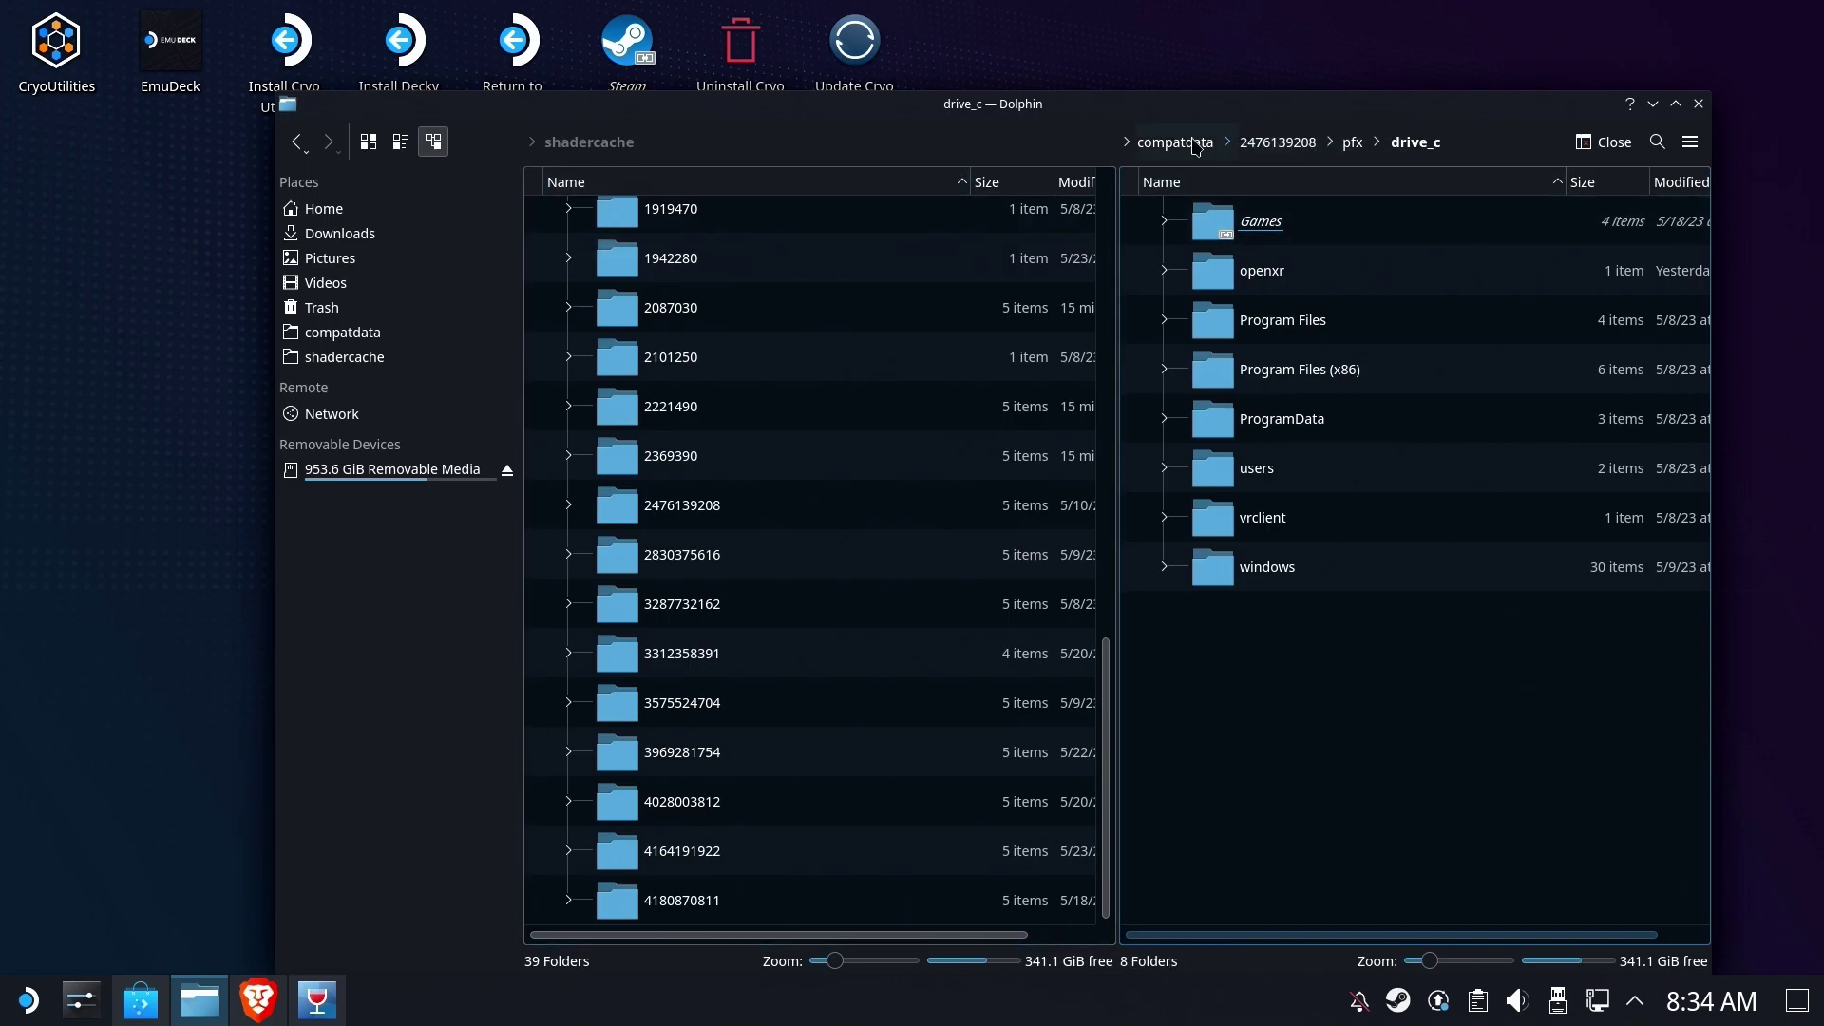
{"action": "left_click", "coordinate": [1195, 144]}
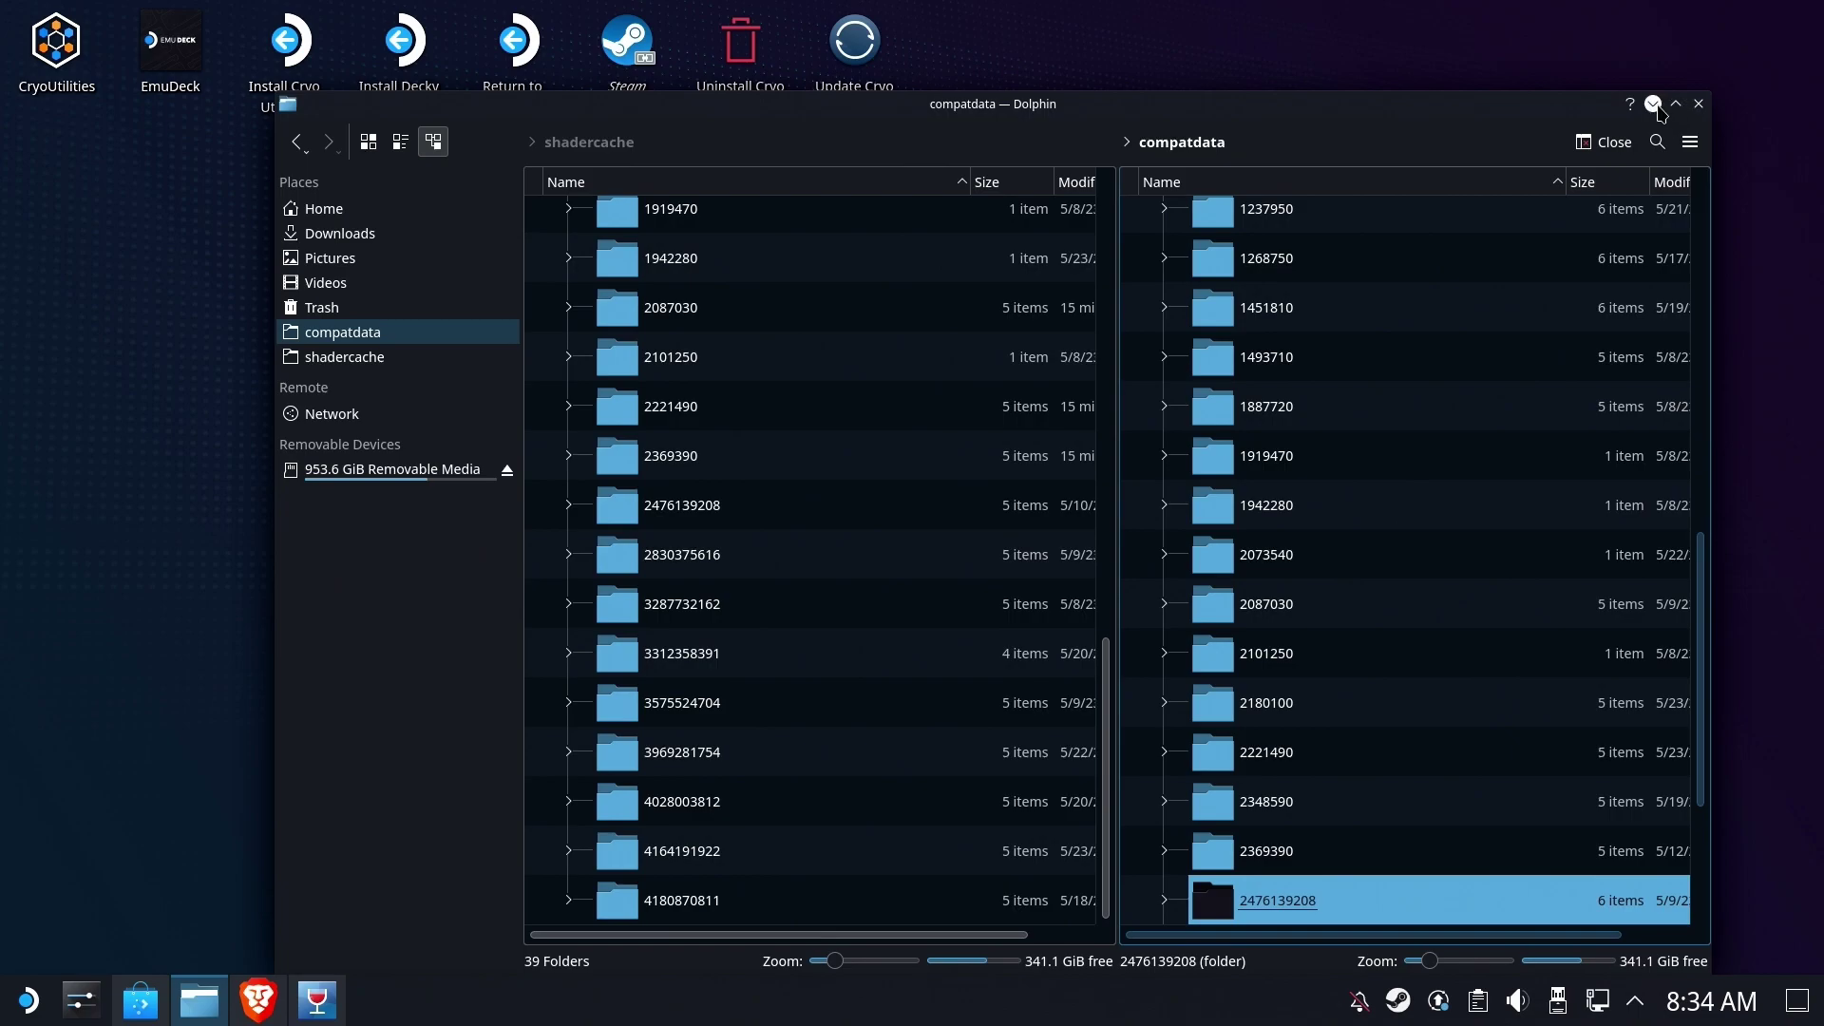
Bring back the Protontricks Select Steam app list and move it lower to read the Overwatch 2 entry
{"action": "left_click", "coordinate": [1654, 104]}
{"action": "left_click", "coordinate": [318, 1000]}
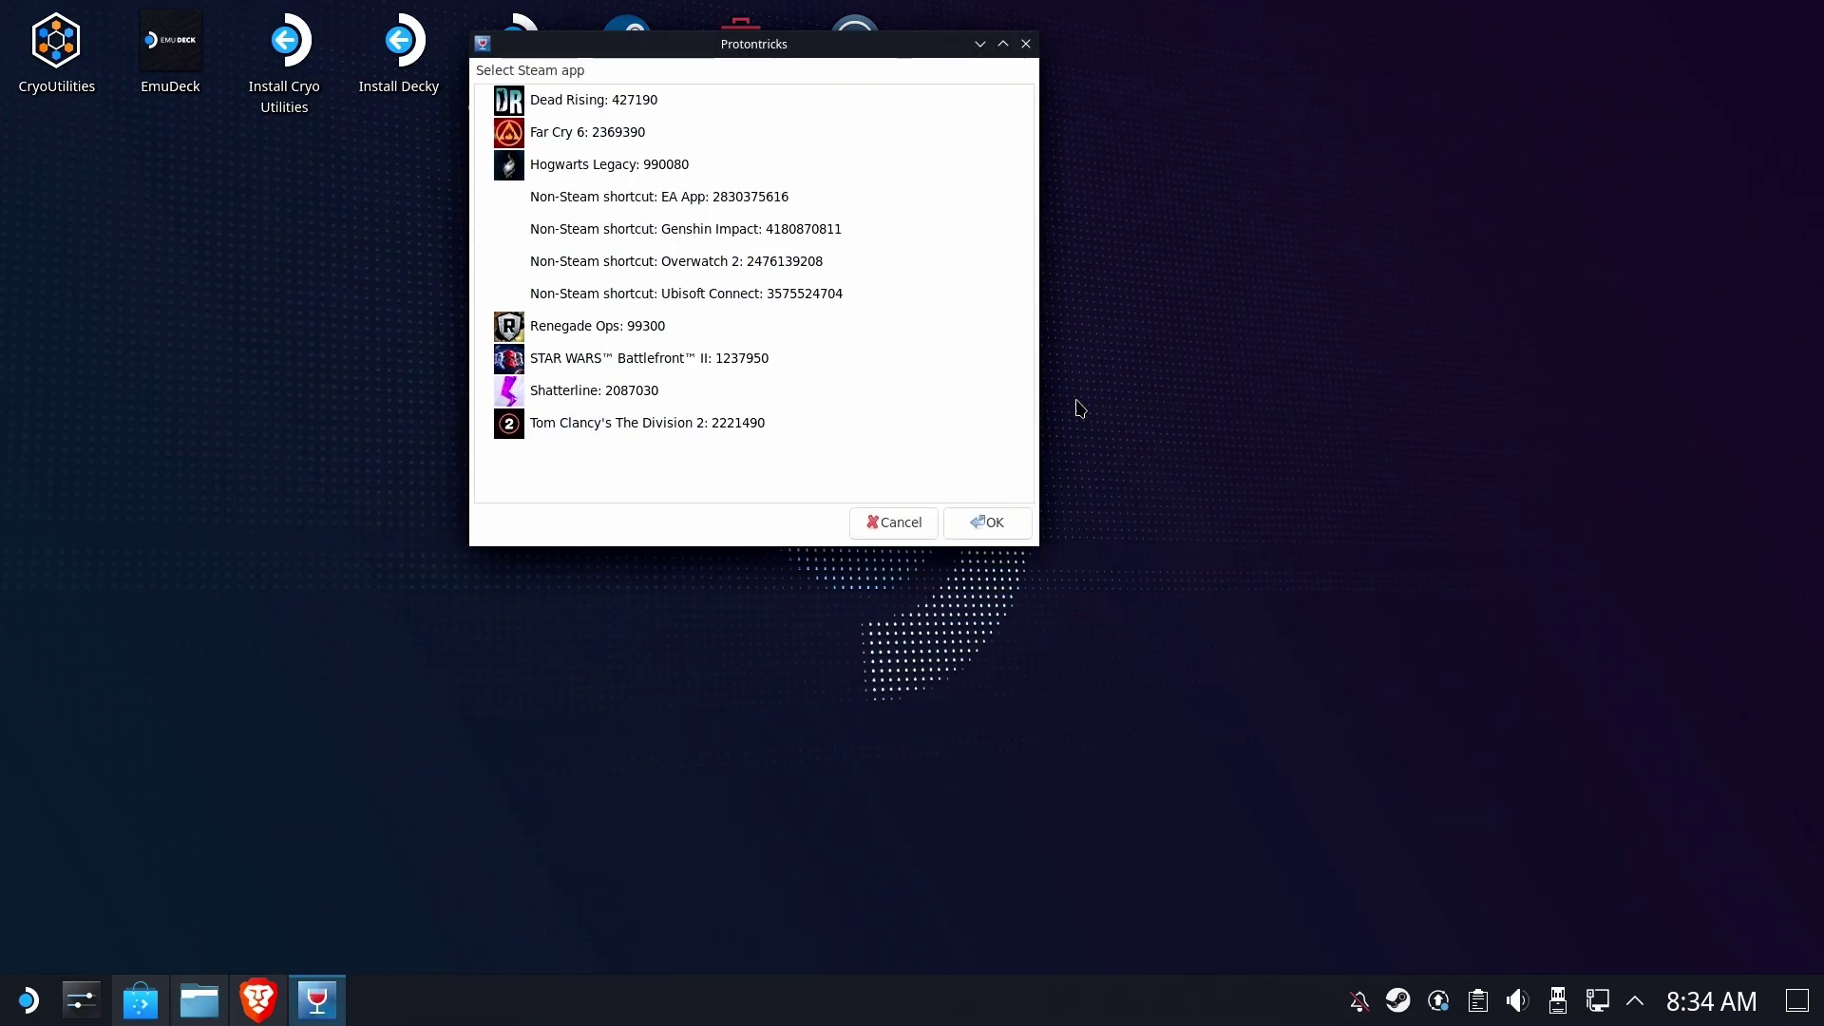
{"action": "left_click_drag", "start_coordinate": [589, 53], "coordinate": [664, 279]}
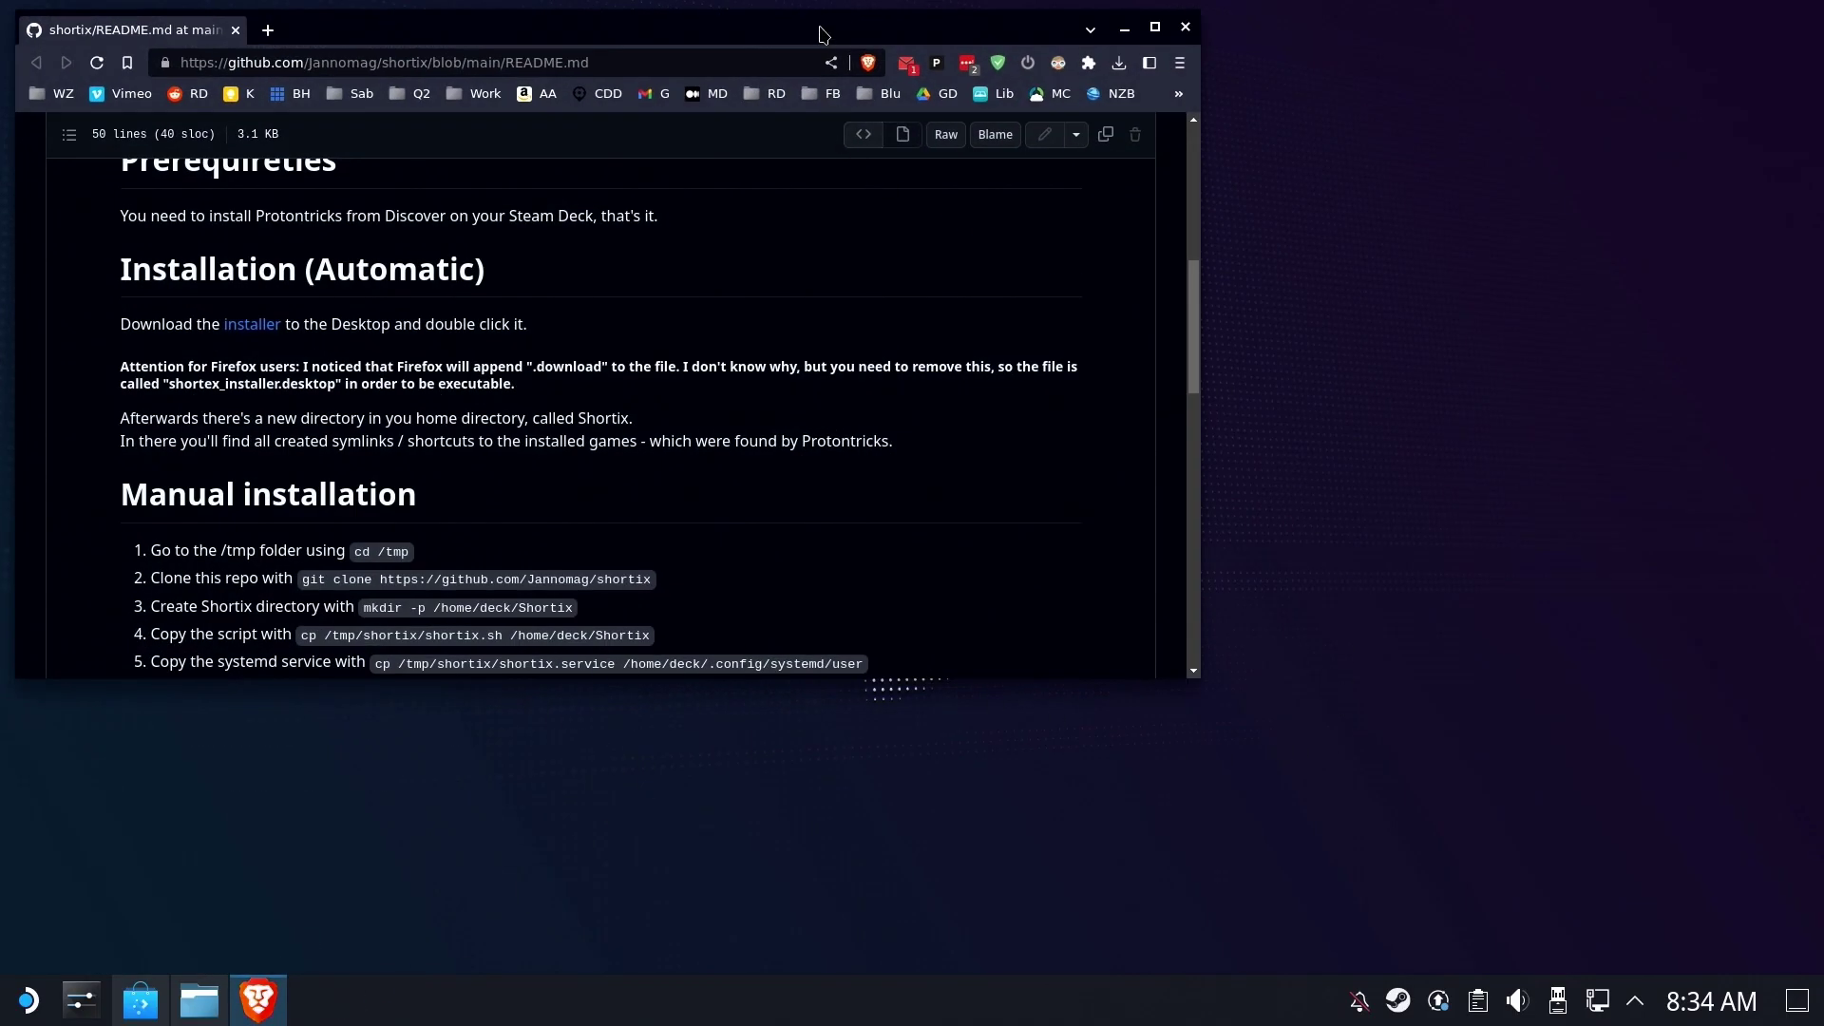
Center the Brave window and scroll the Shortix README down to its Installation section
{"action": "left_click_drag", "start_coordinate": [822, 35], "coordinate": [1146, 160]}
{"action": "scroll", "coordinate": [983, 319], "scroll_direction": "up", "scroll_amount": 10}
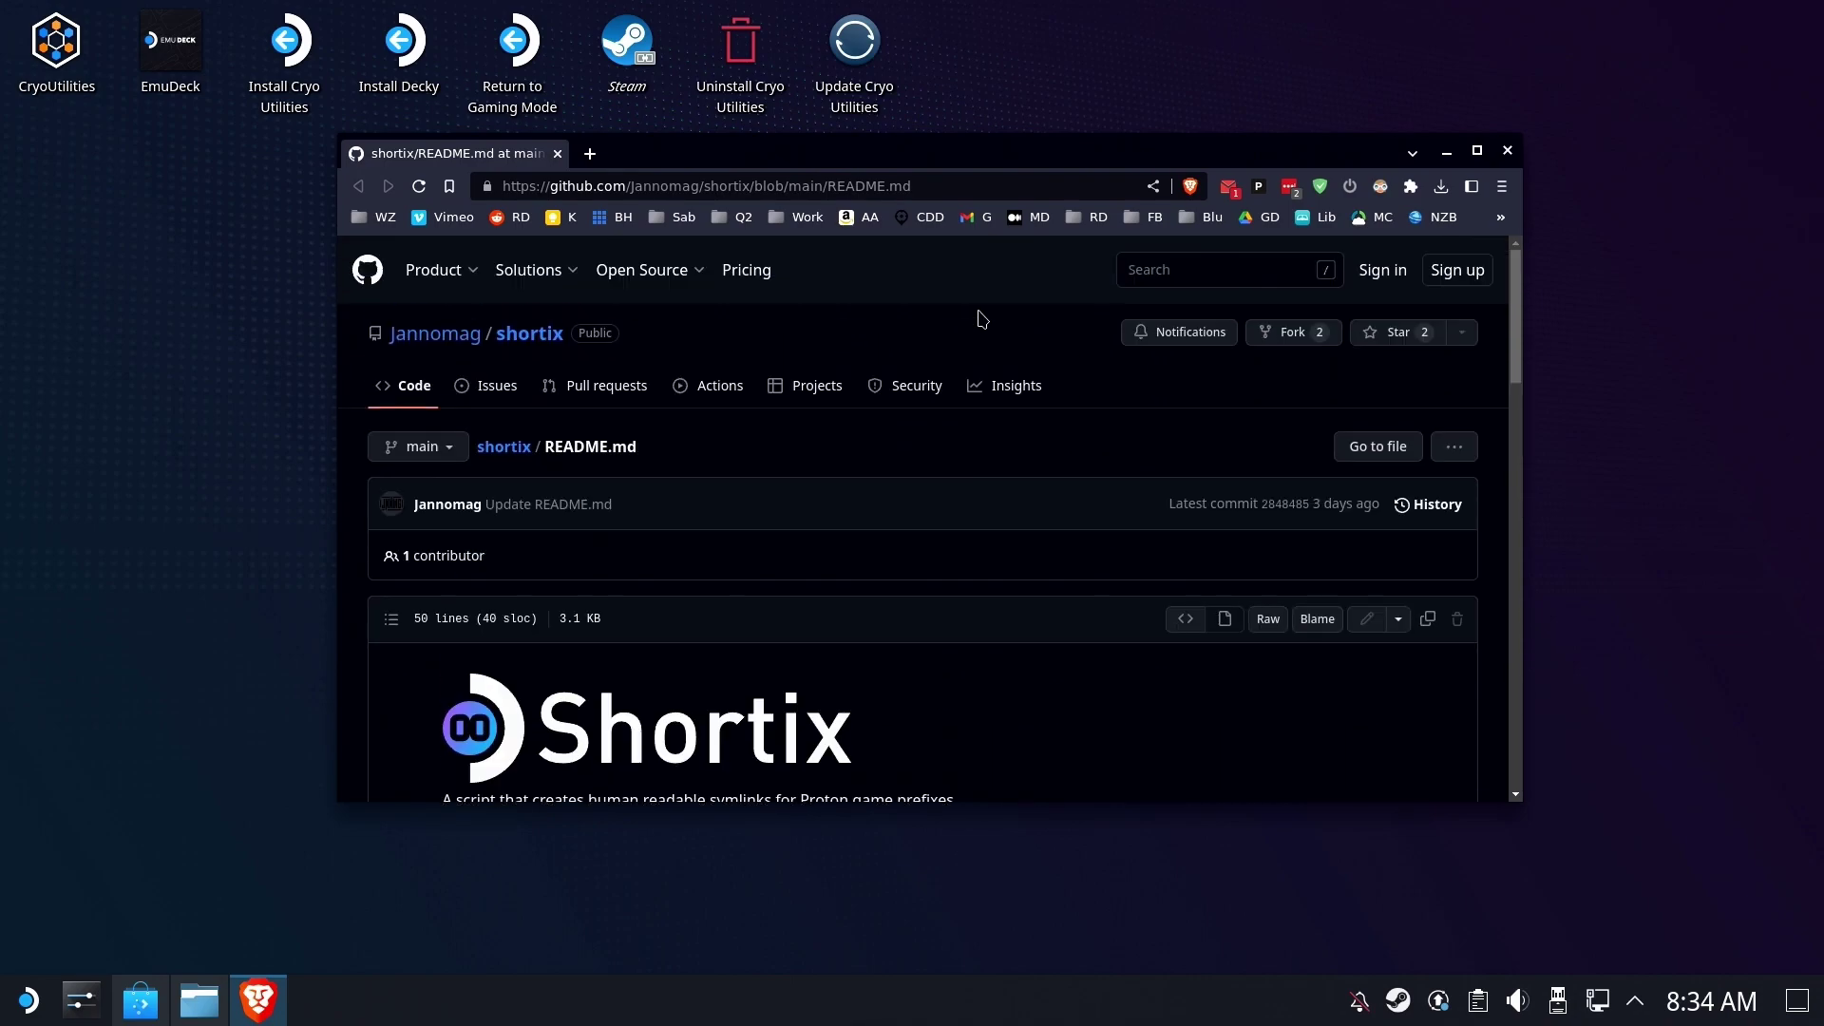
{"action": "left_click", "coordinate": [999, 188]}
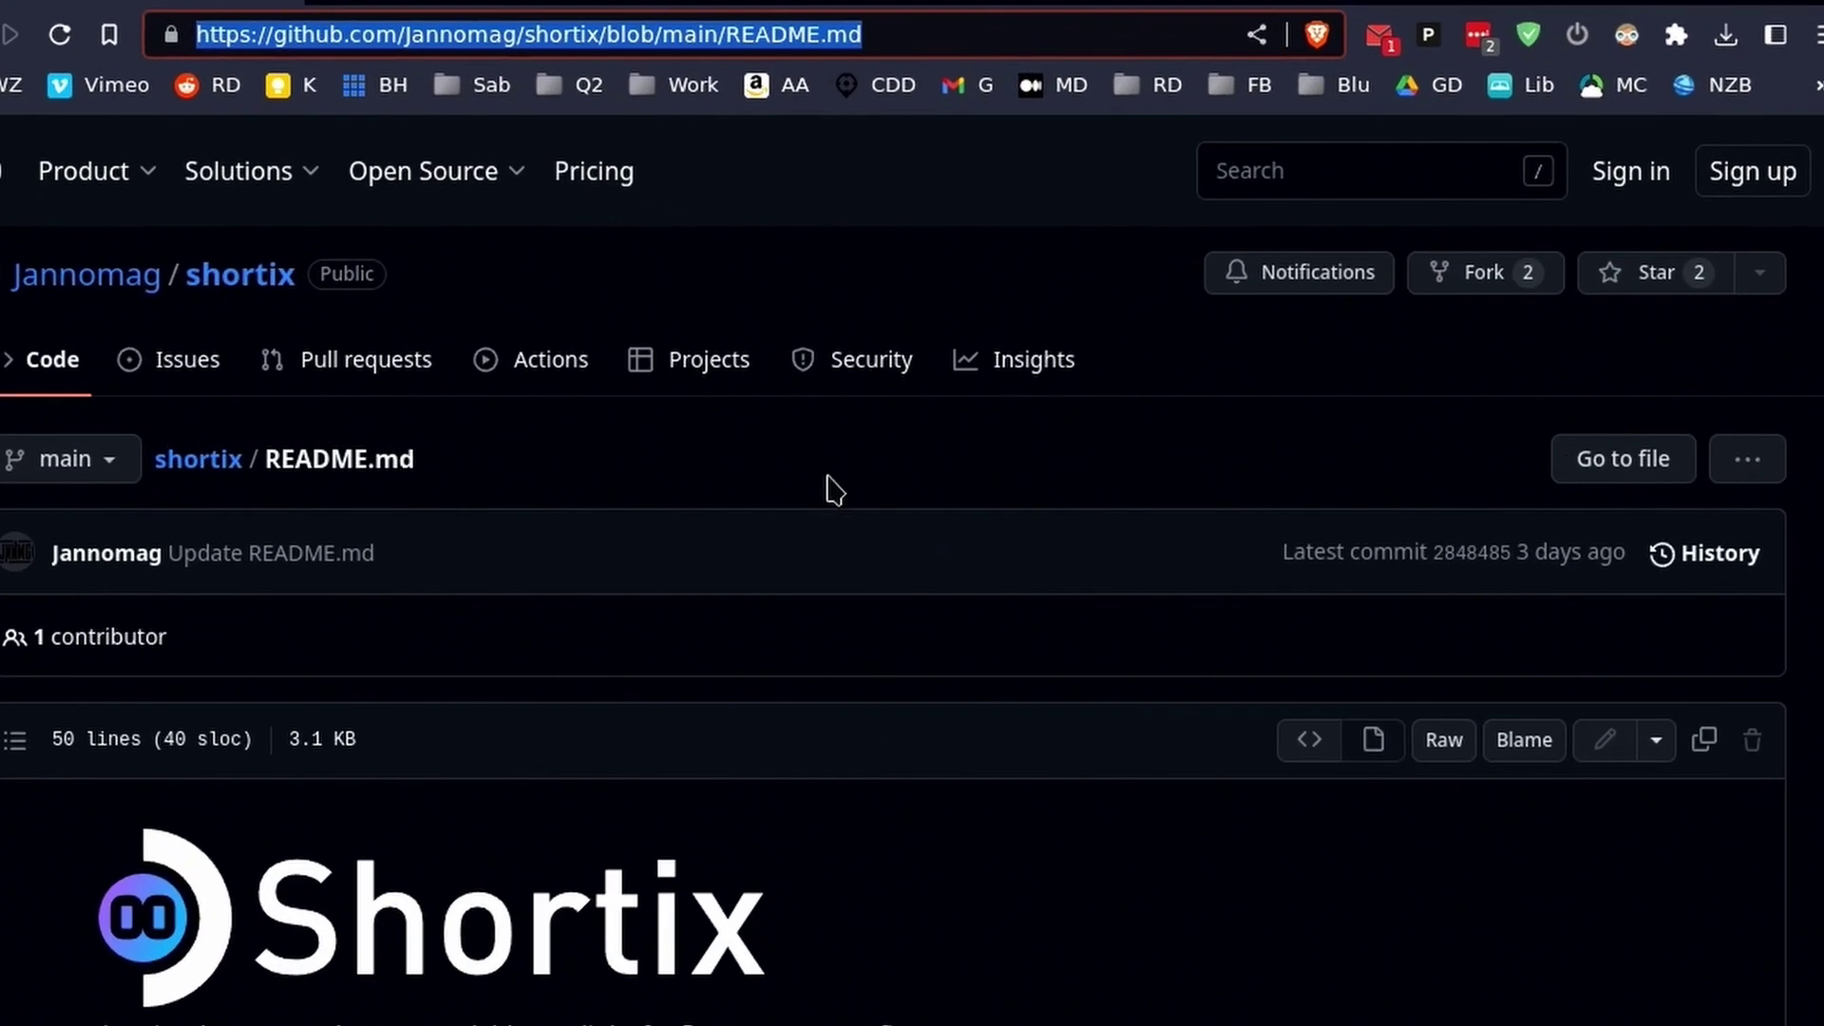
{"action": "scroll", "coordinate": [836, 494], "scroll_direction": "down", "scroll_amount": 4}
{"action": "left_click", "coordinate": [1053, 561]}
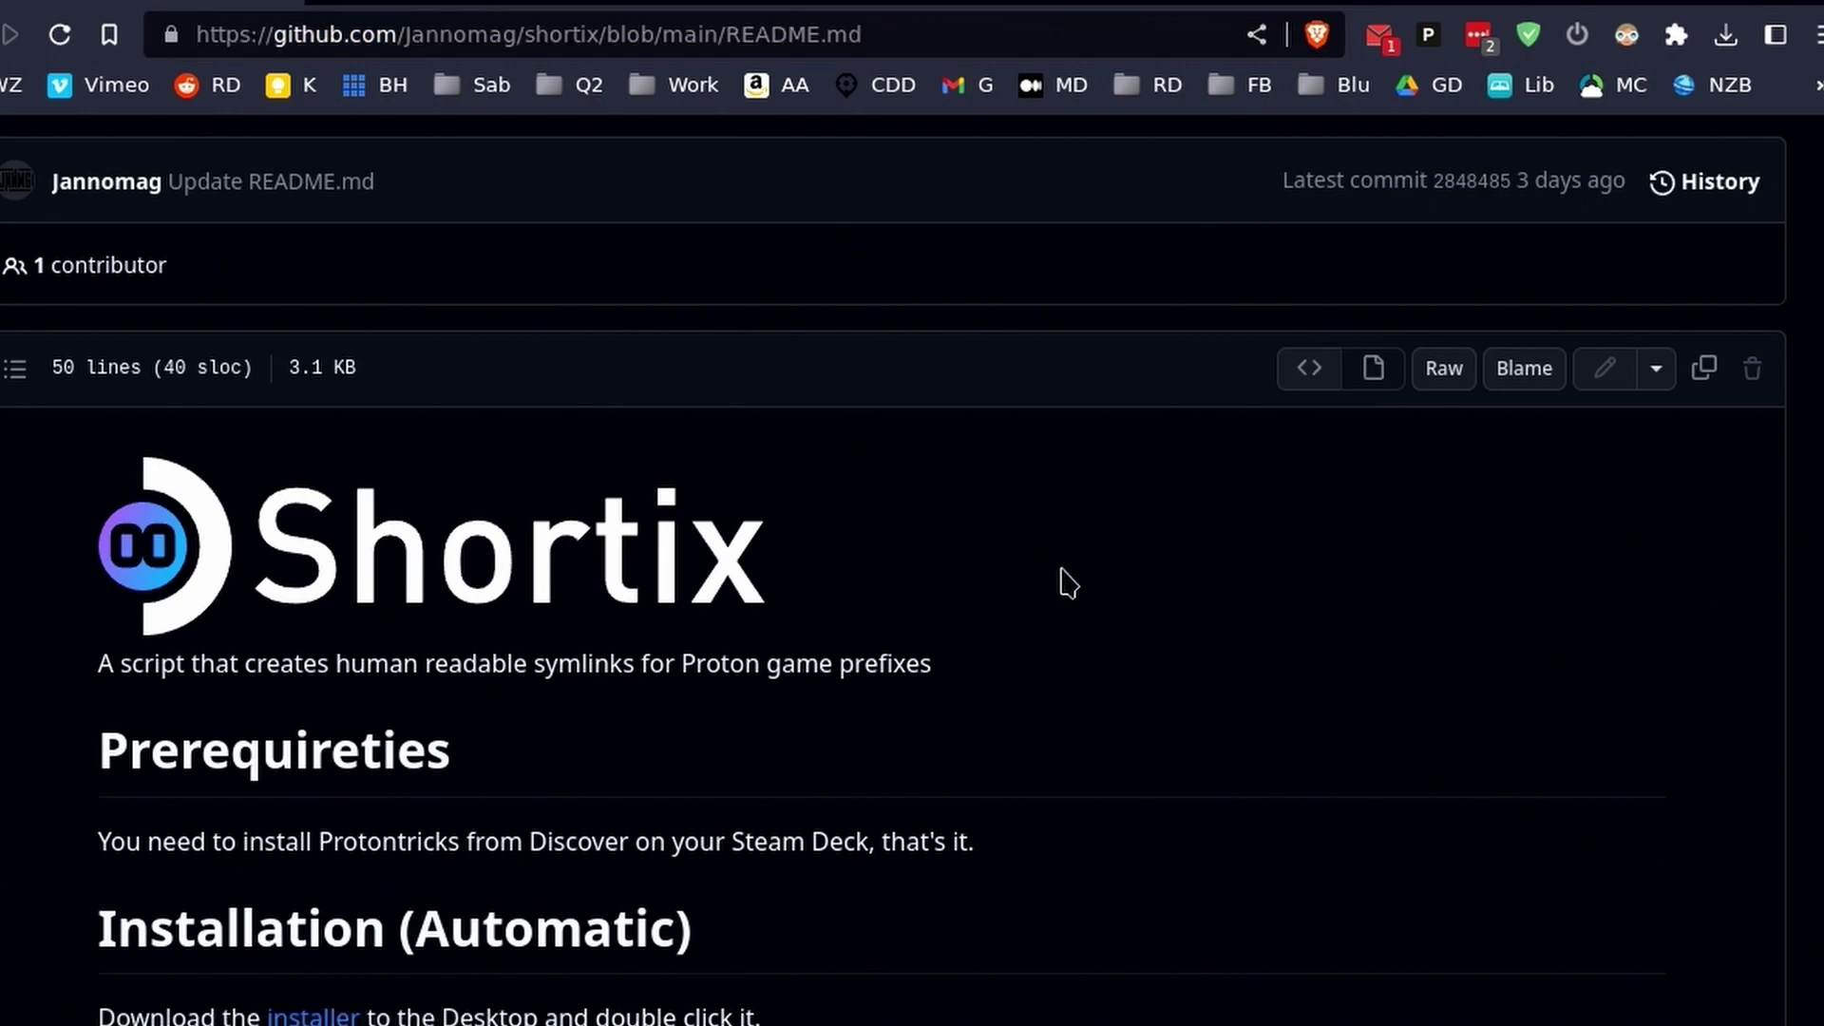
{"action": "scroll", "coordinate": [1064, 581], "scroll_direction": "down", "scroll_amount": 2}
{"action": "left_click_drag", "start_coordinate": [54, 486], "coordinate": [1036, 492]}
{"action": "left_click", "coordinate": [1051, 492]}
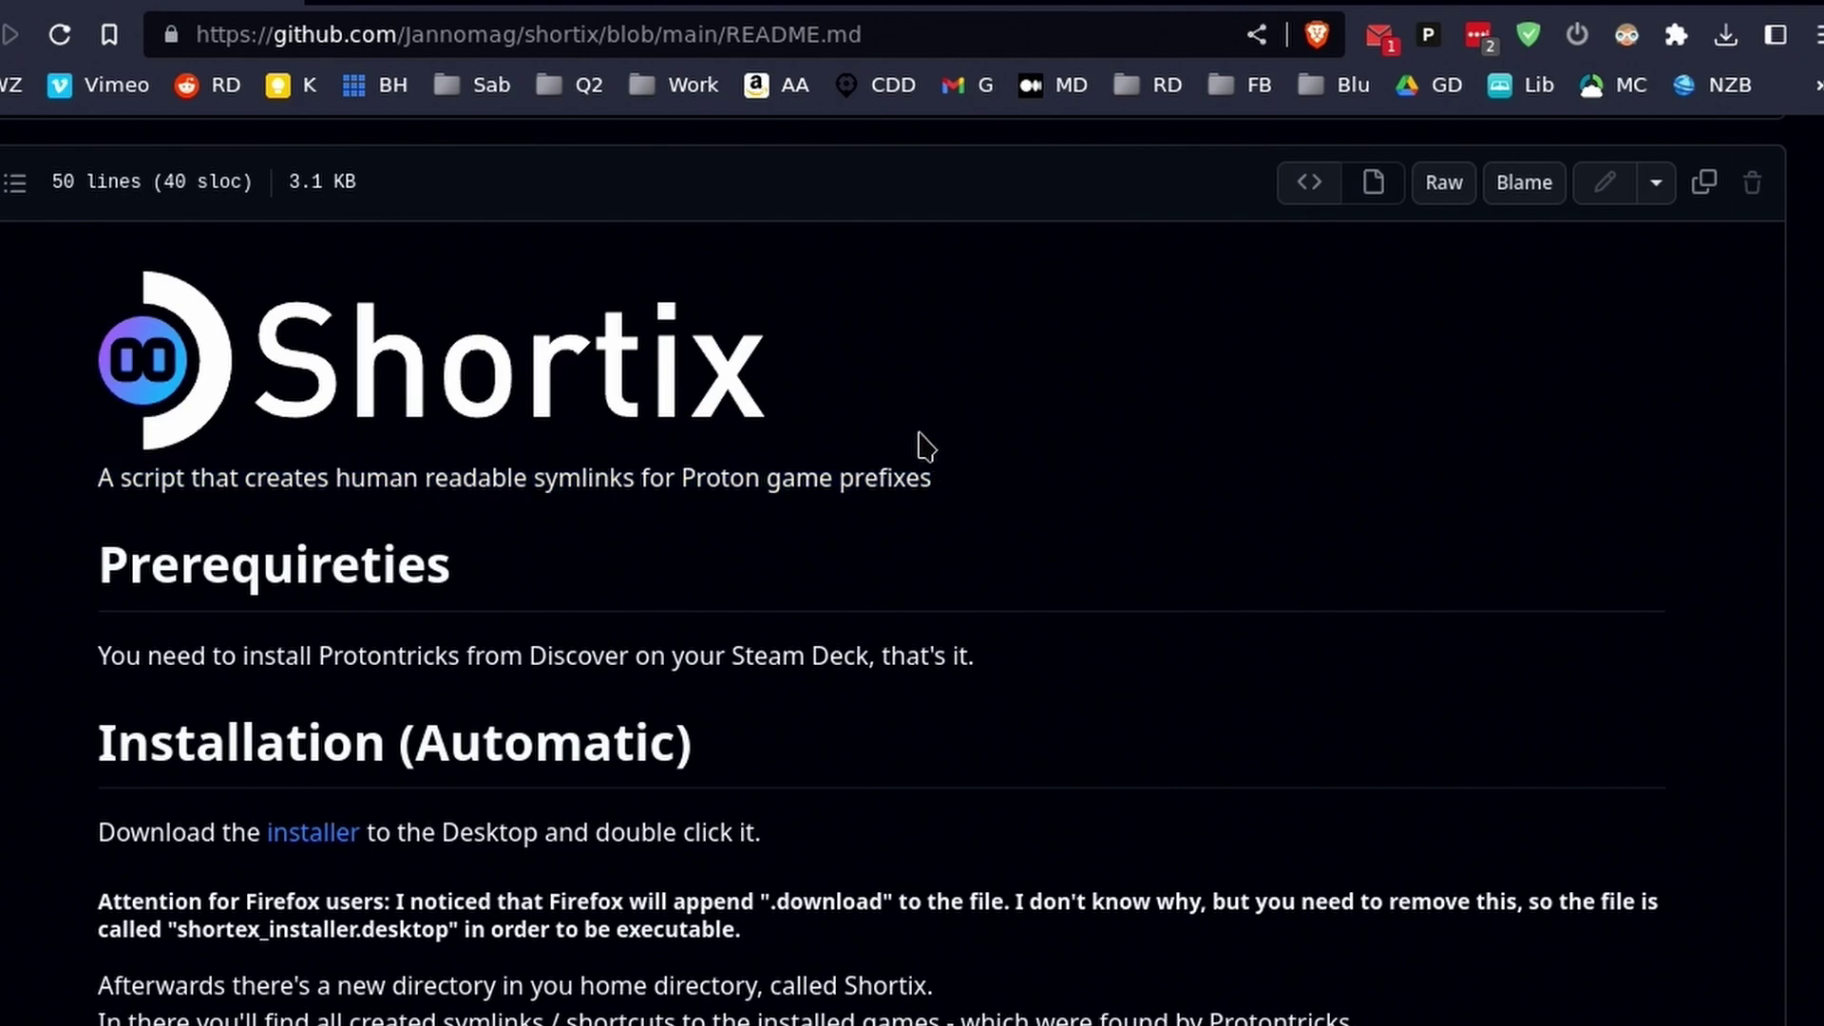
{"action": "scroll", "coordinate": [965, 372], "scroll_direction": "down", "scroll_amount": 2}
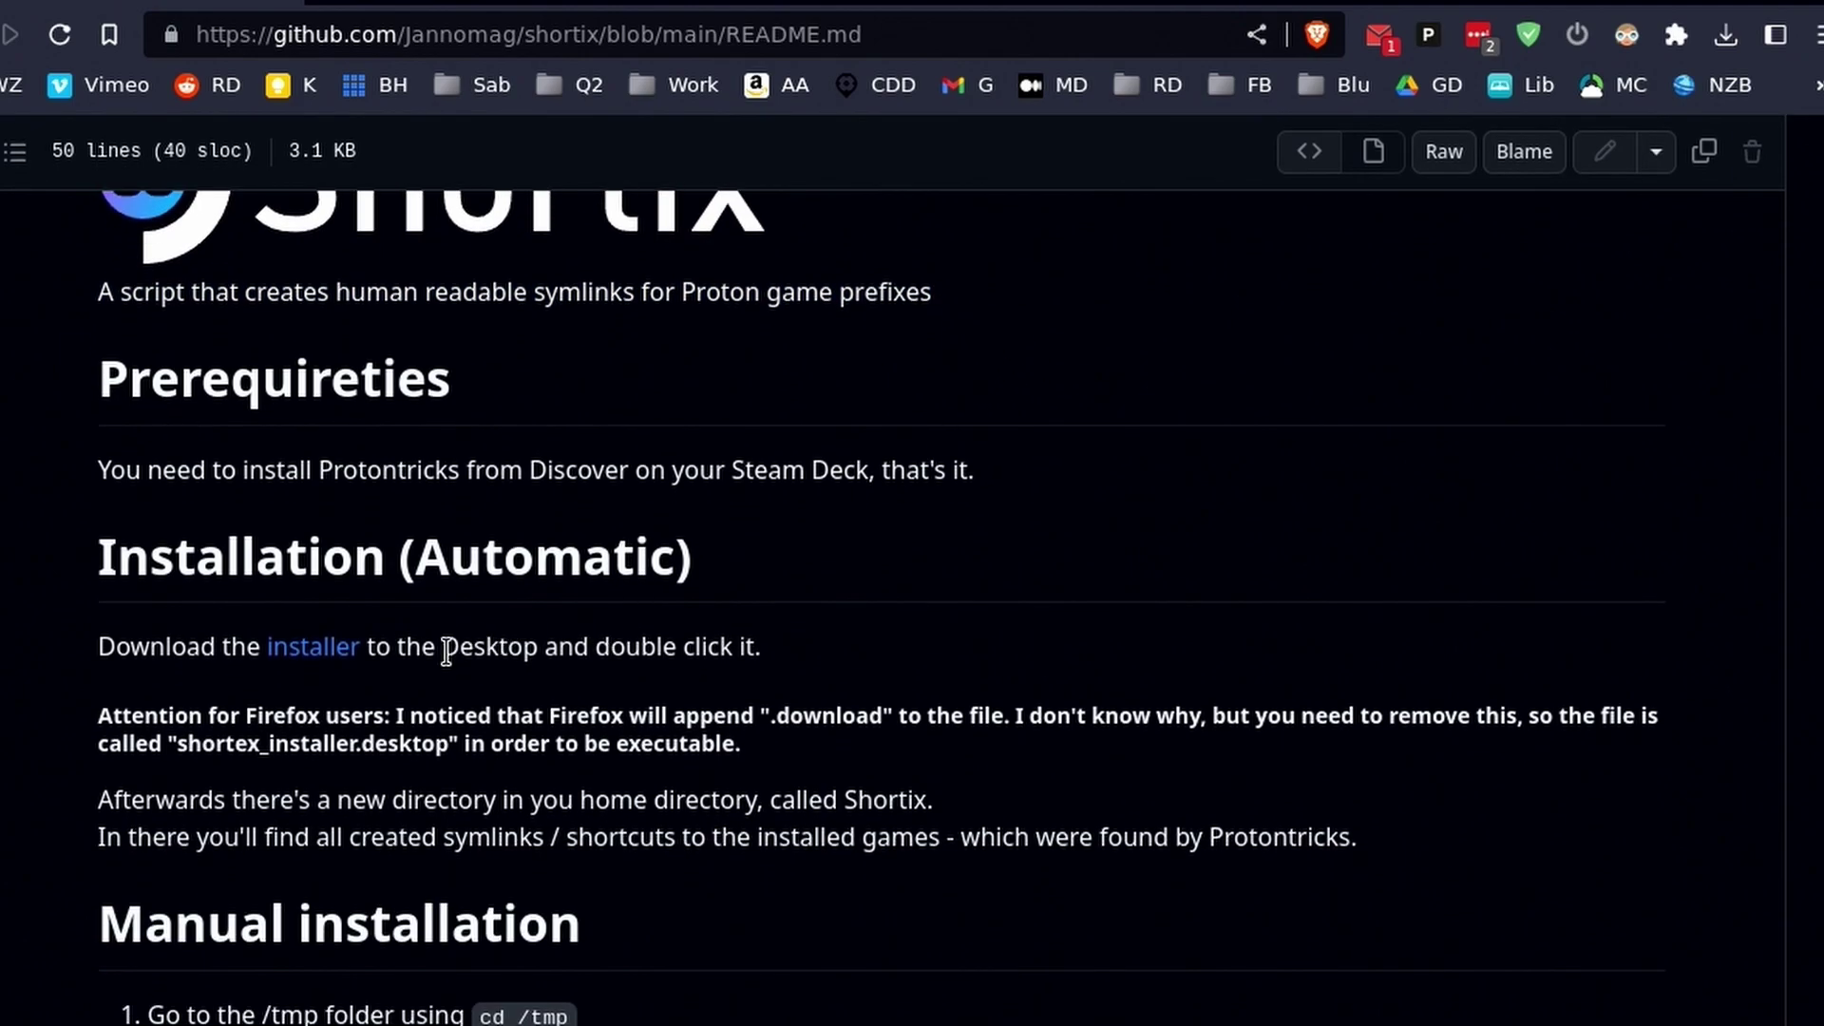
Save the installer link to the Desktop as shortix_installer.desktop
{"action": "right_click", "coordinate": [347, 650]}
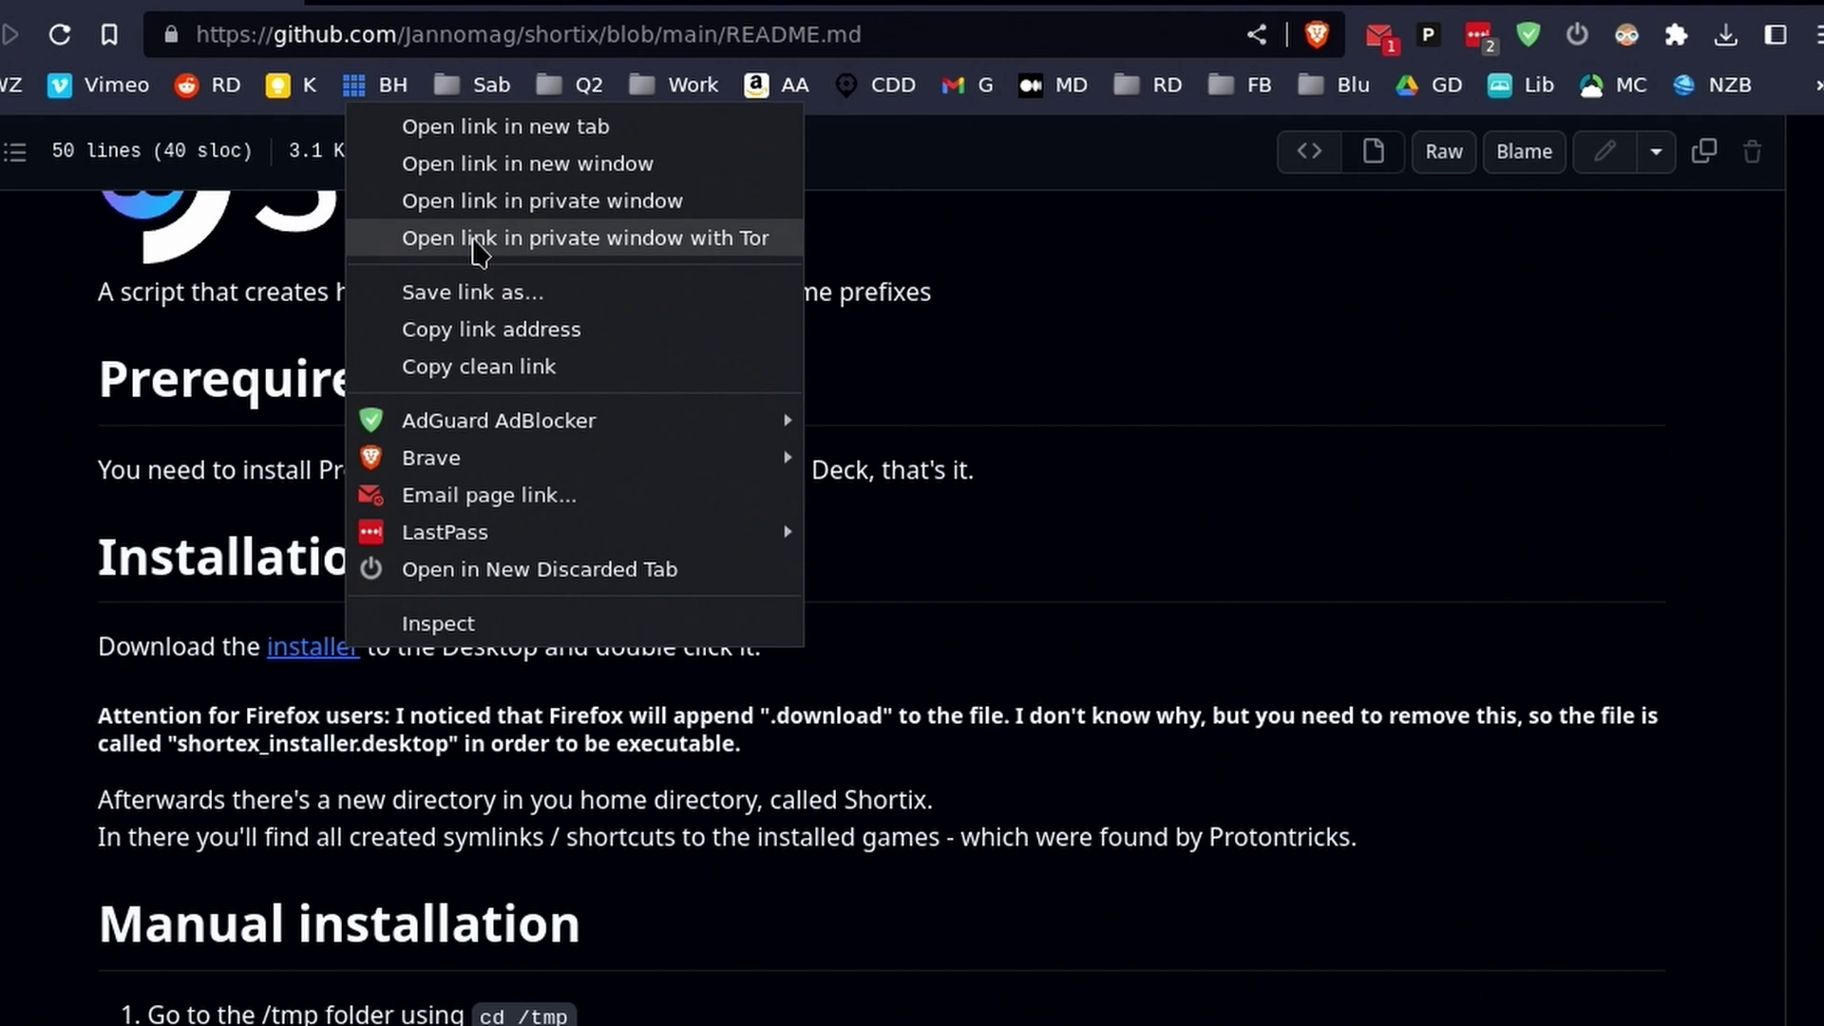
{"action": "left_click", "coordinate": [514, 296]}
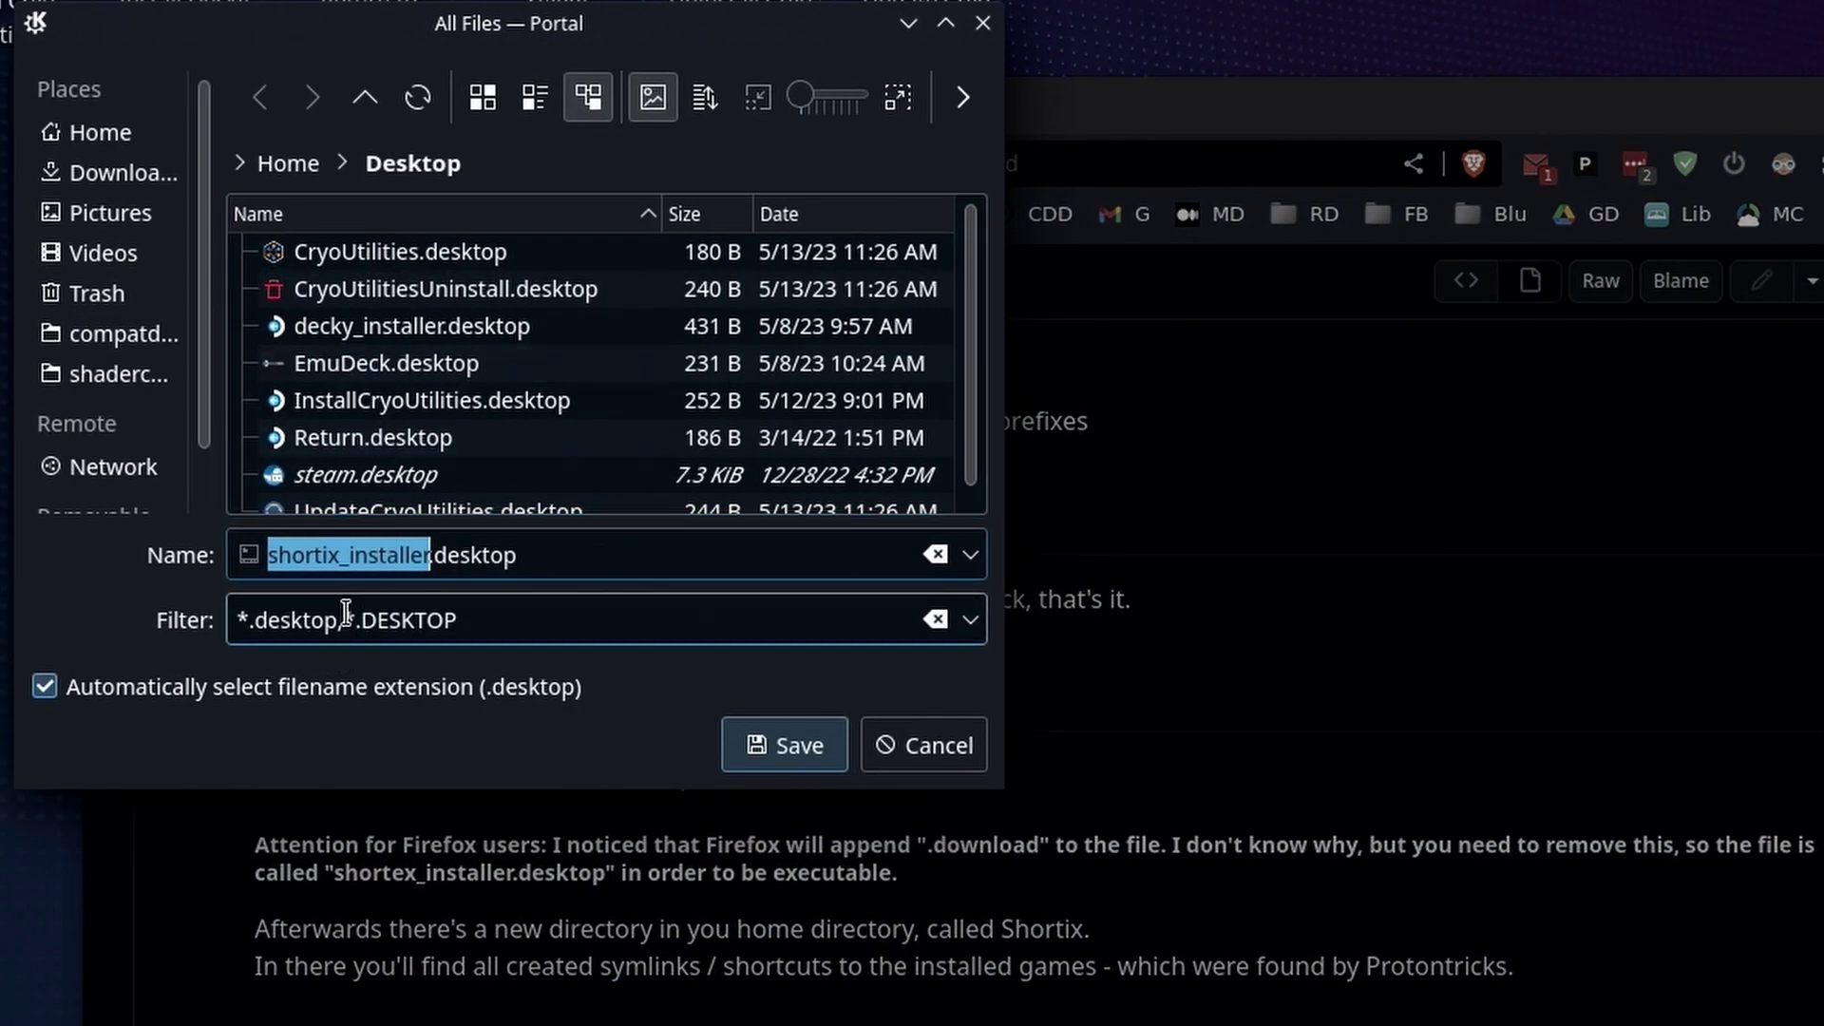
{"action": "left_click", "coordinate": [303, 555]}
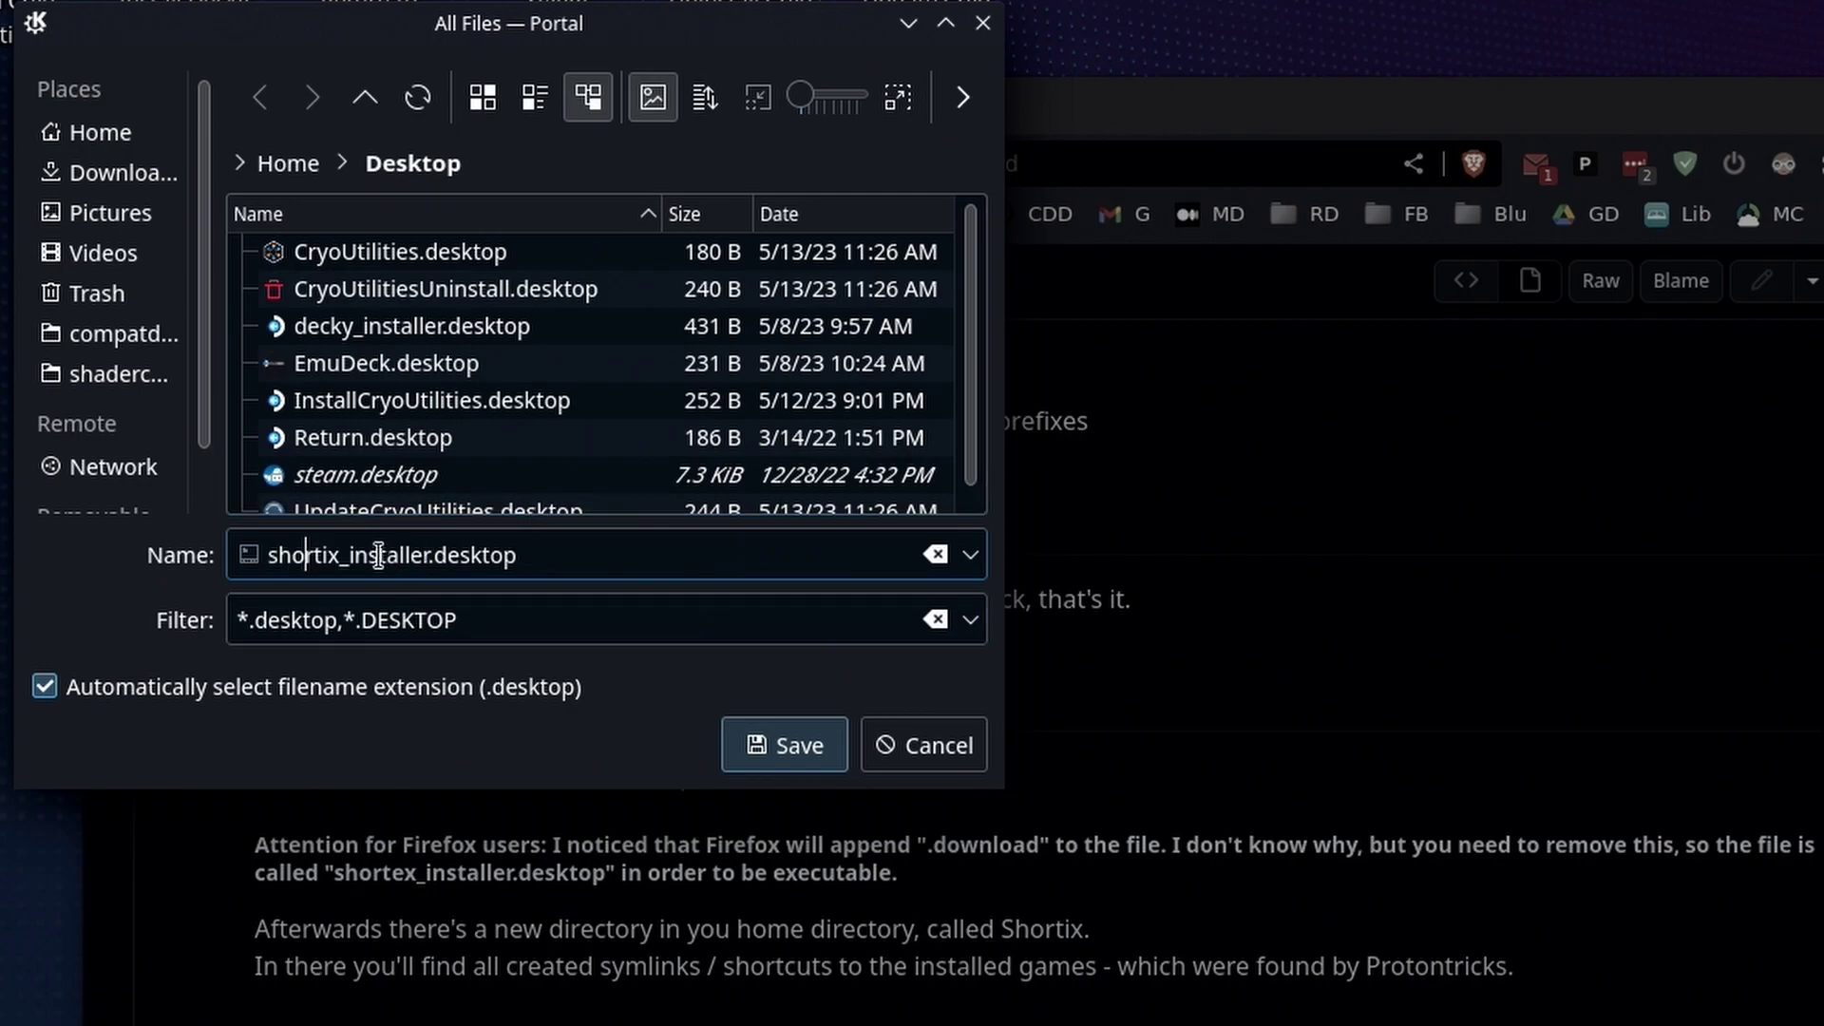
{"action": "left_click_drag", "start_coordinate": [671, 551], "coordinate": [179, 535]}
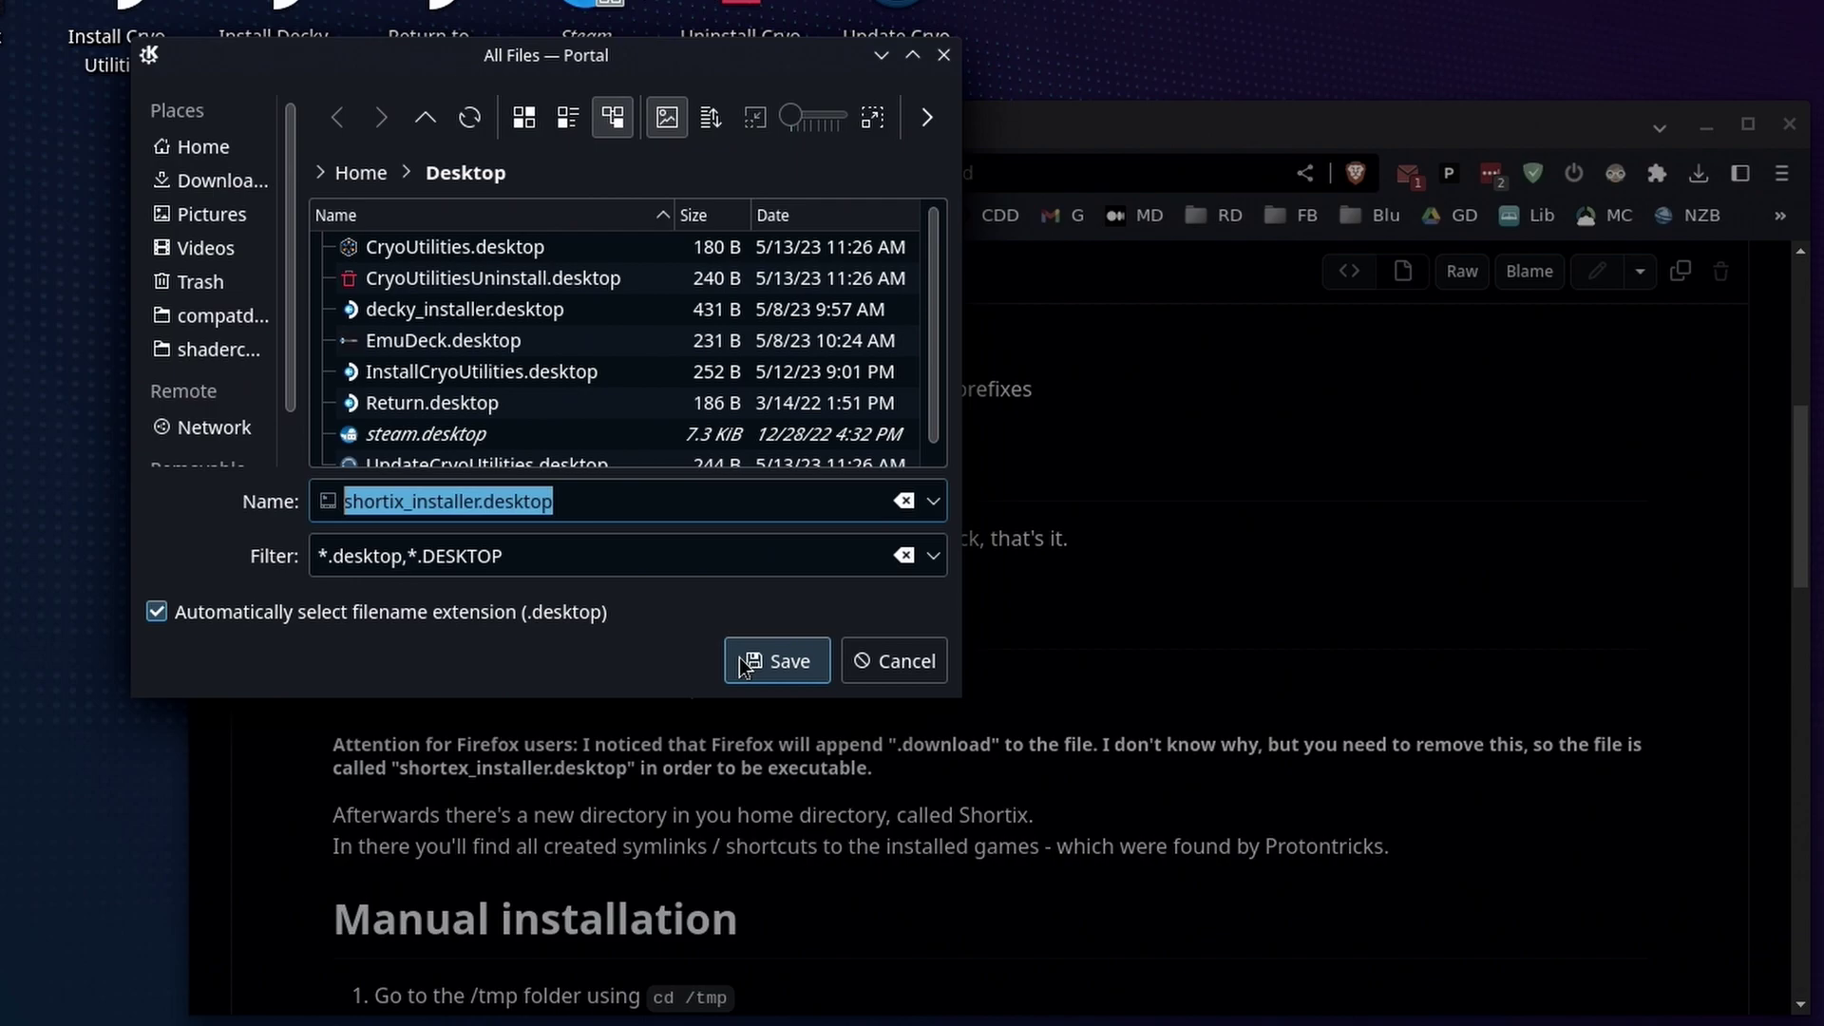
{"action": "left_click", "coordinate": [744, 665]}
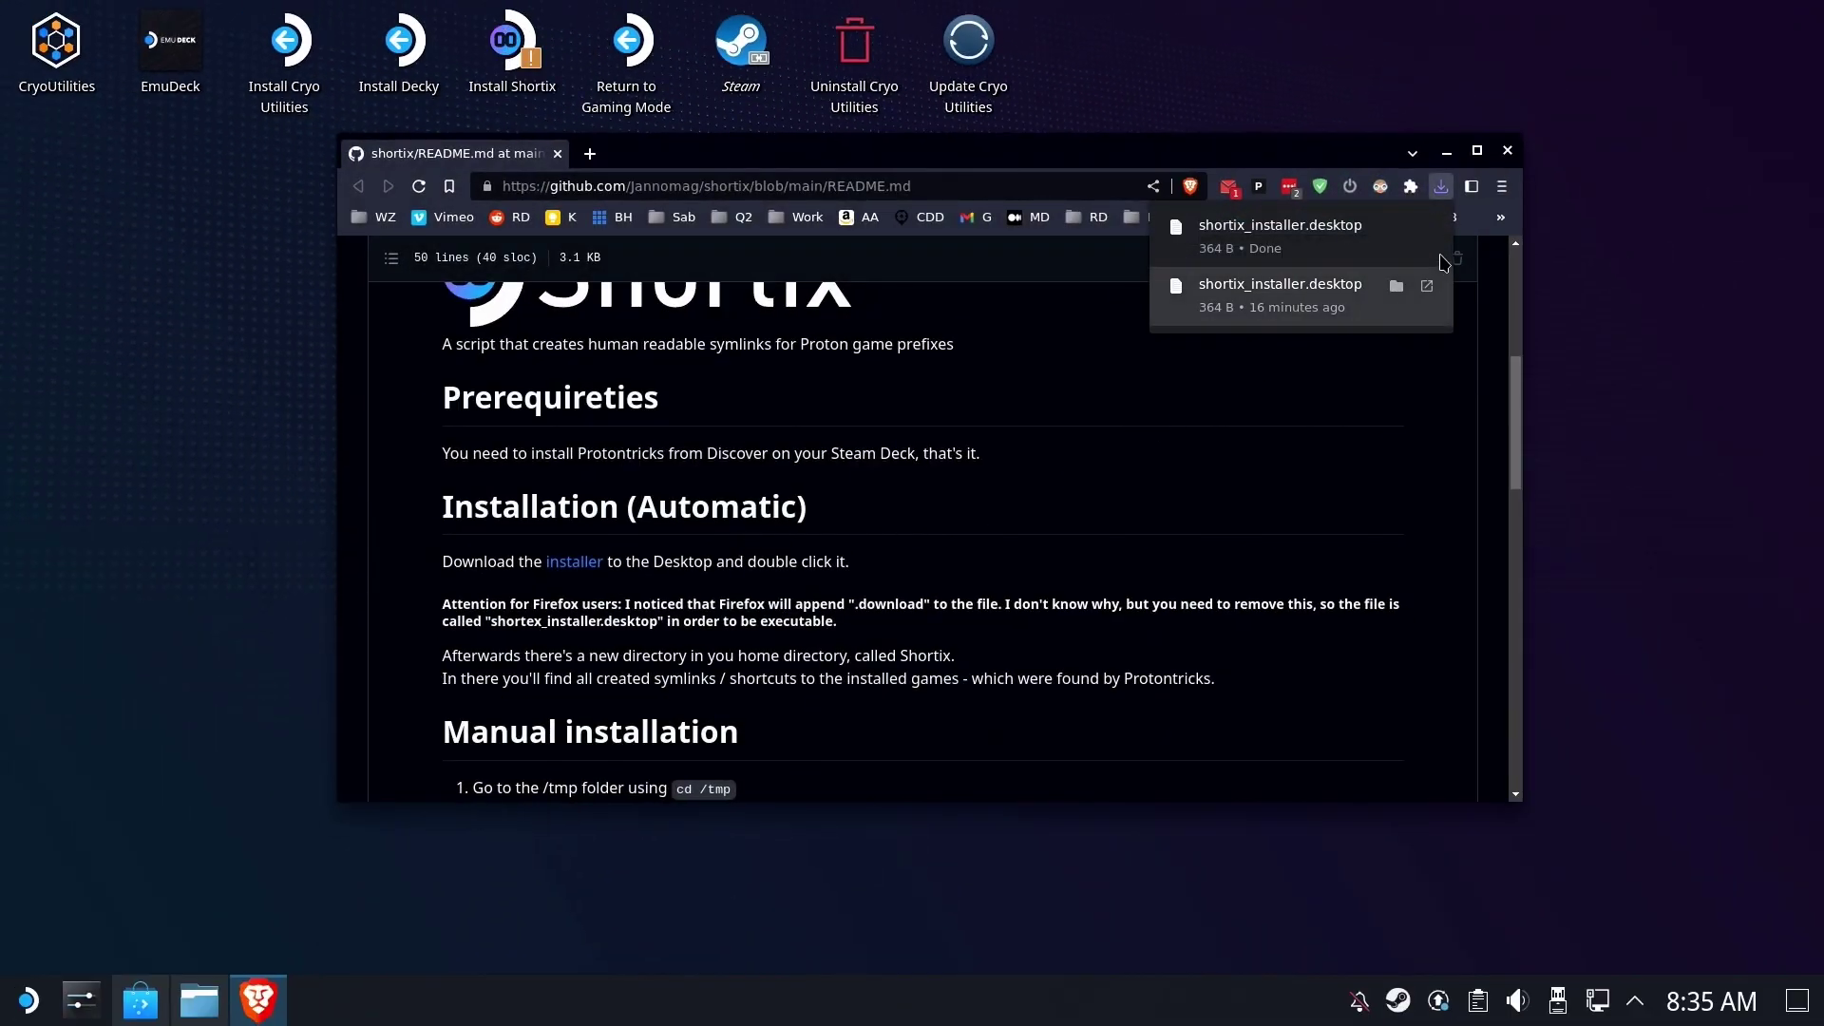
Close Brave and run the Install Shortix desktop shortcut, allowing it to continue
{"action": "left_click", "coordinate": [1506, 151]}
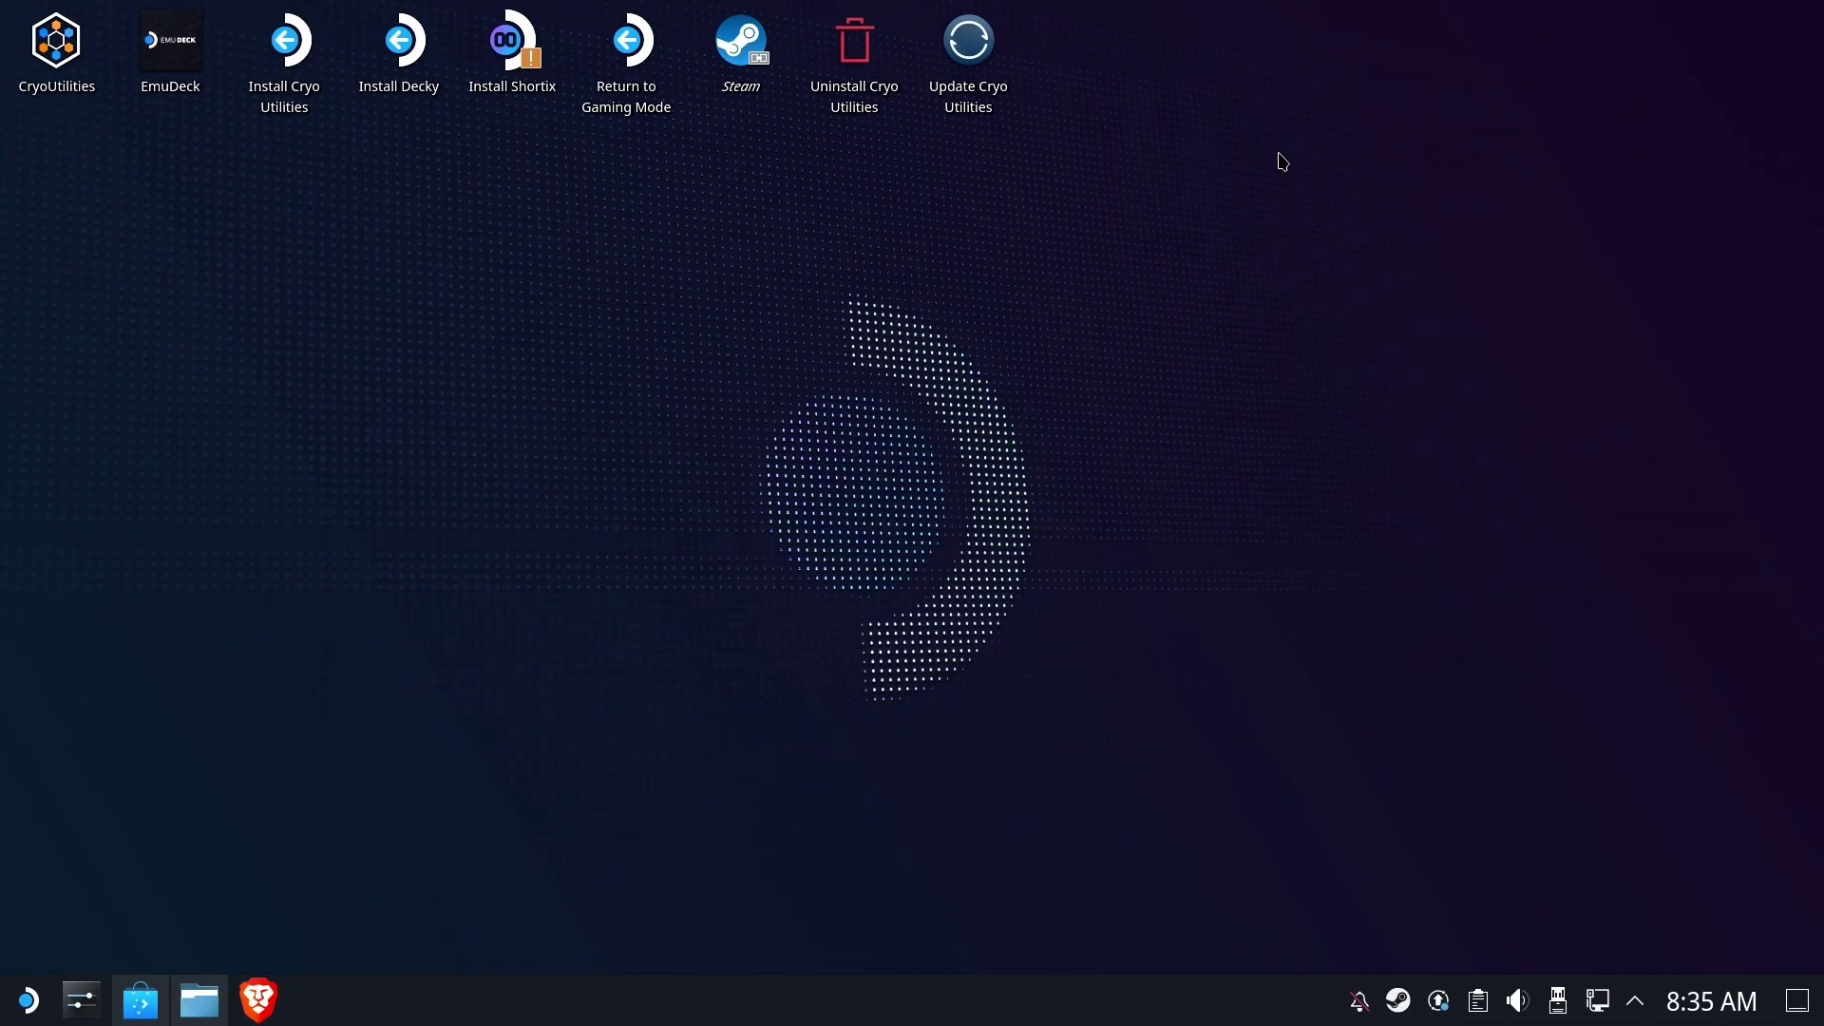
{"action": "left_click", "coordinate": [511, 52]}
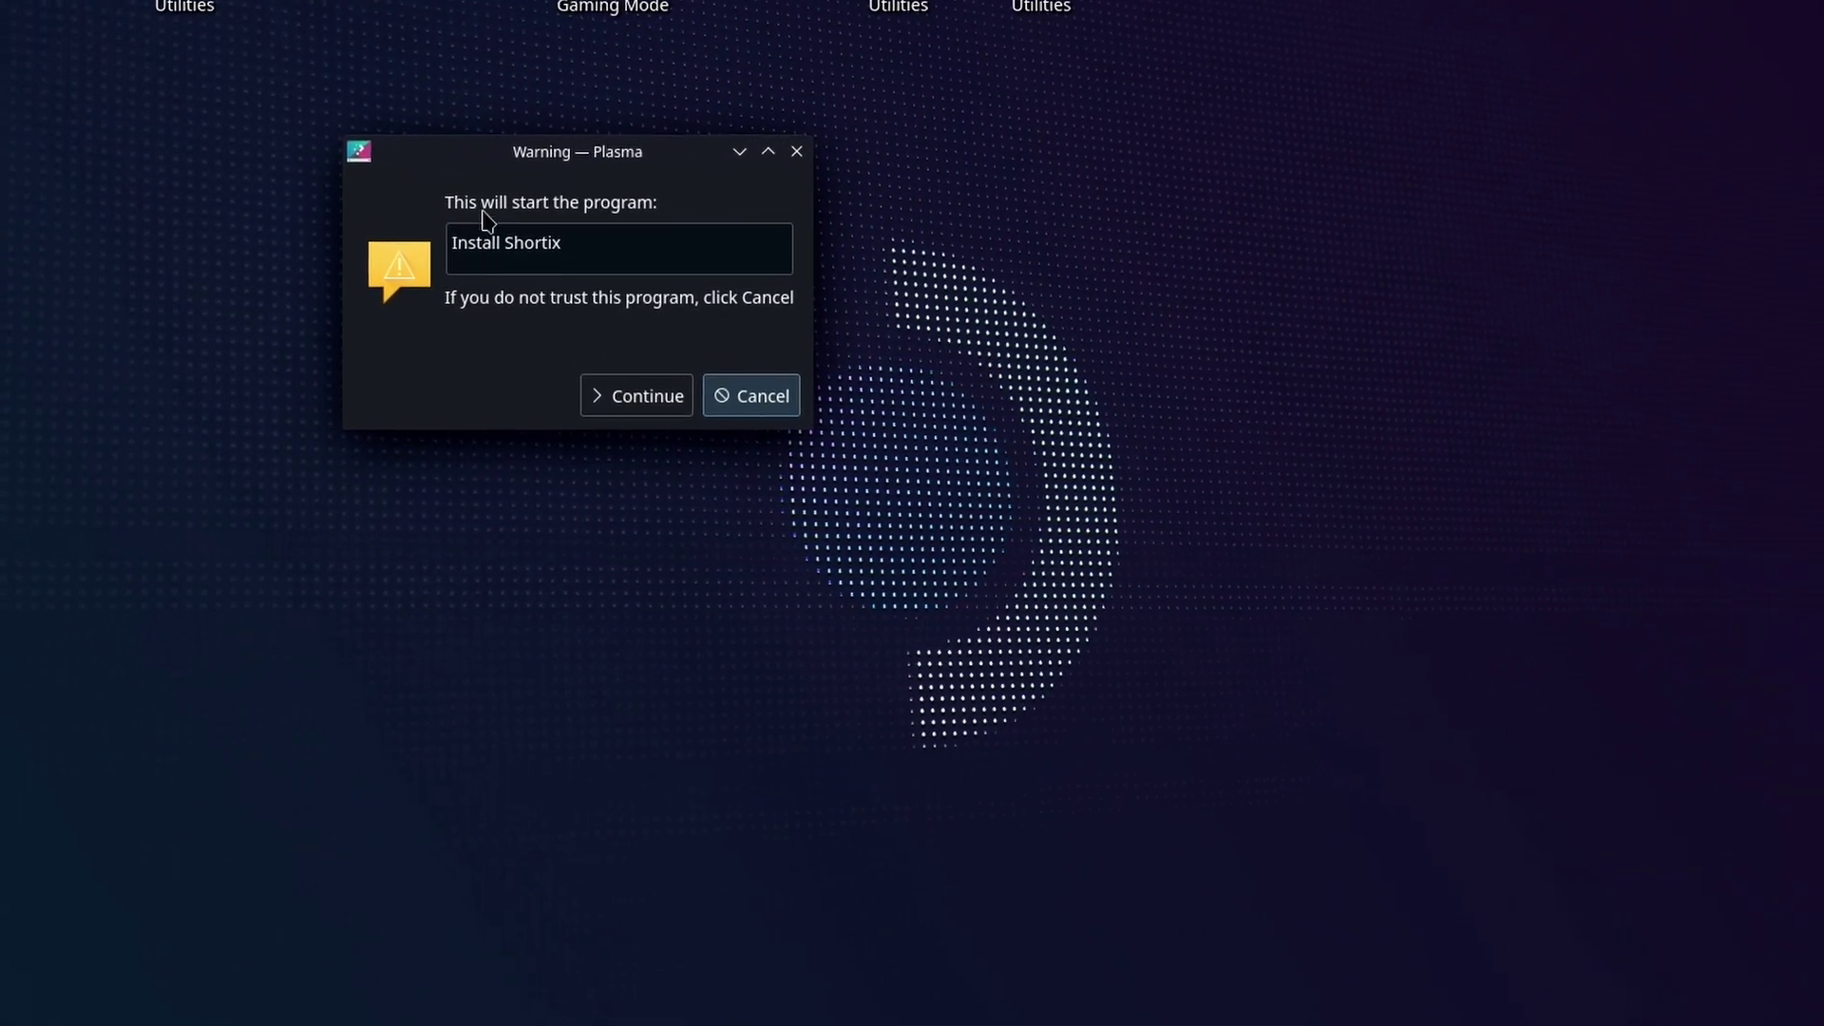
{"action": "left_click", "coordinate": [632, 380]}
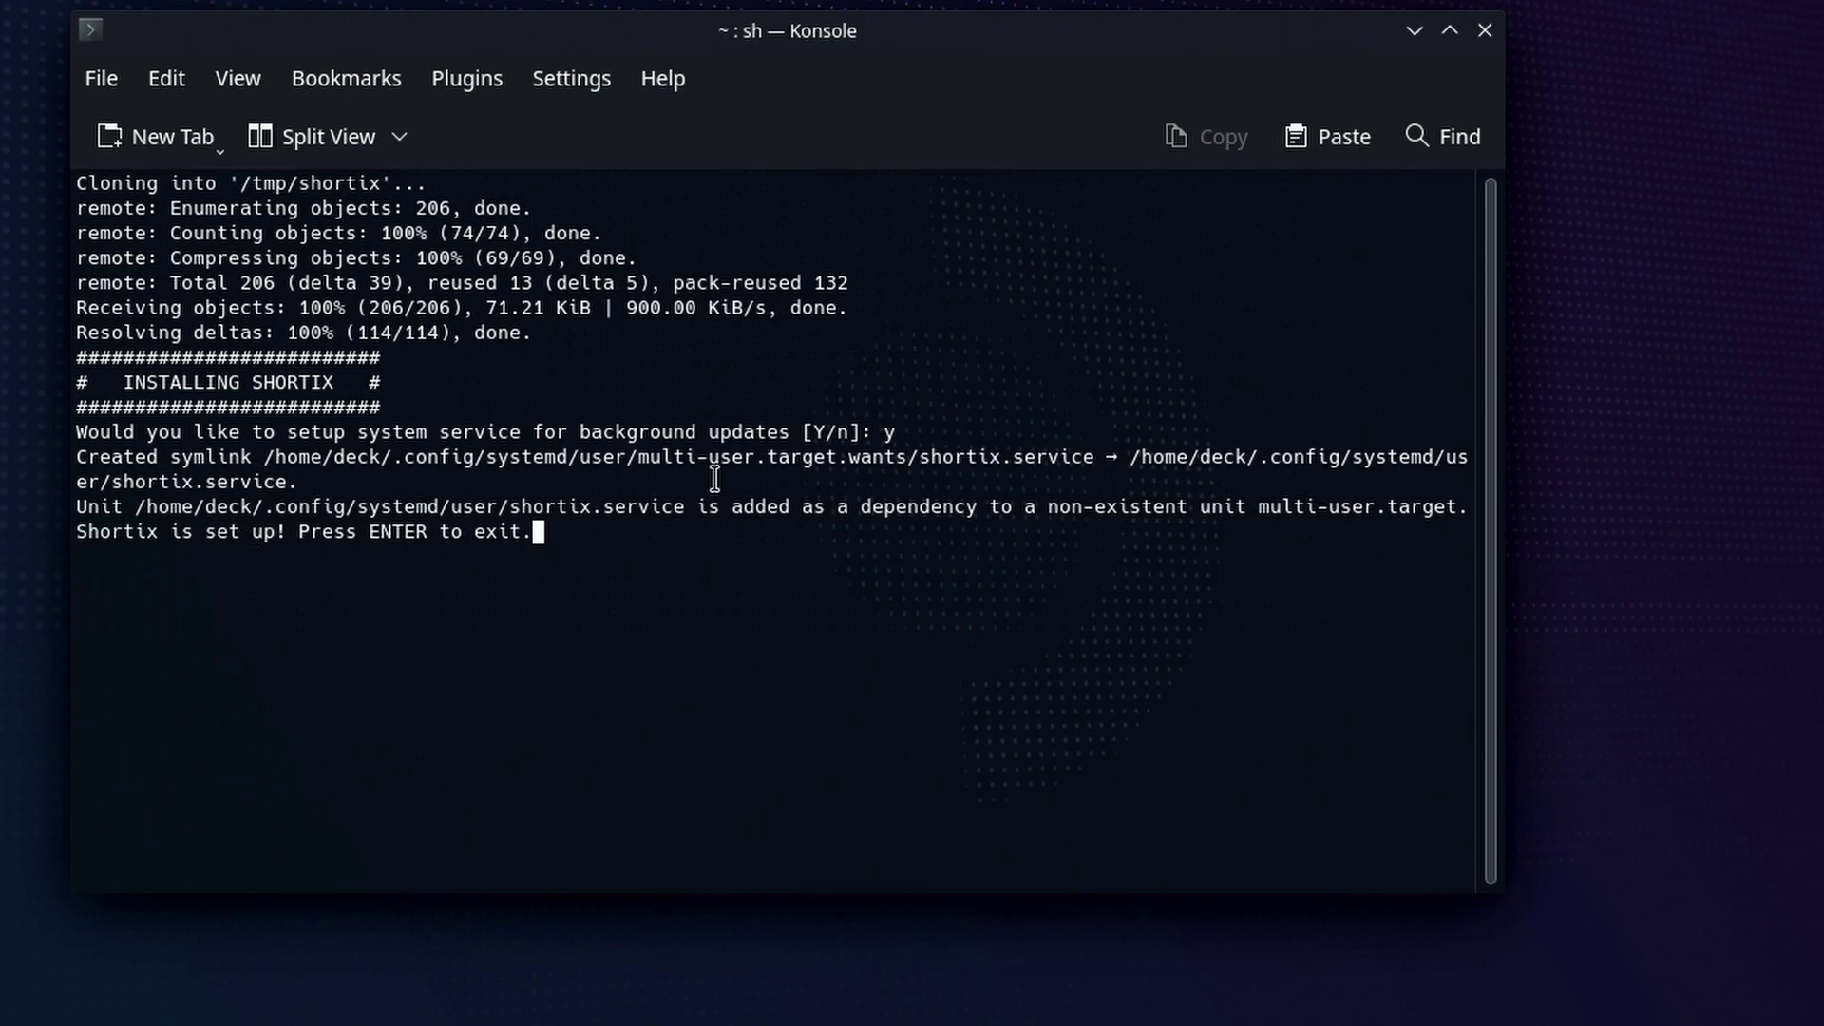
Exit Konsole once the installer reports 'Shortix is set up!'
{"action": "key", "text": "Return"}
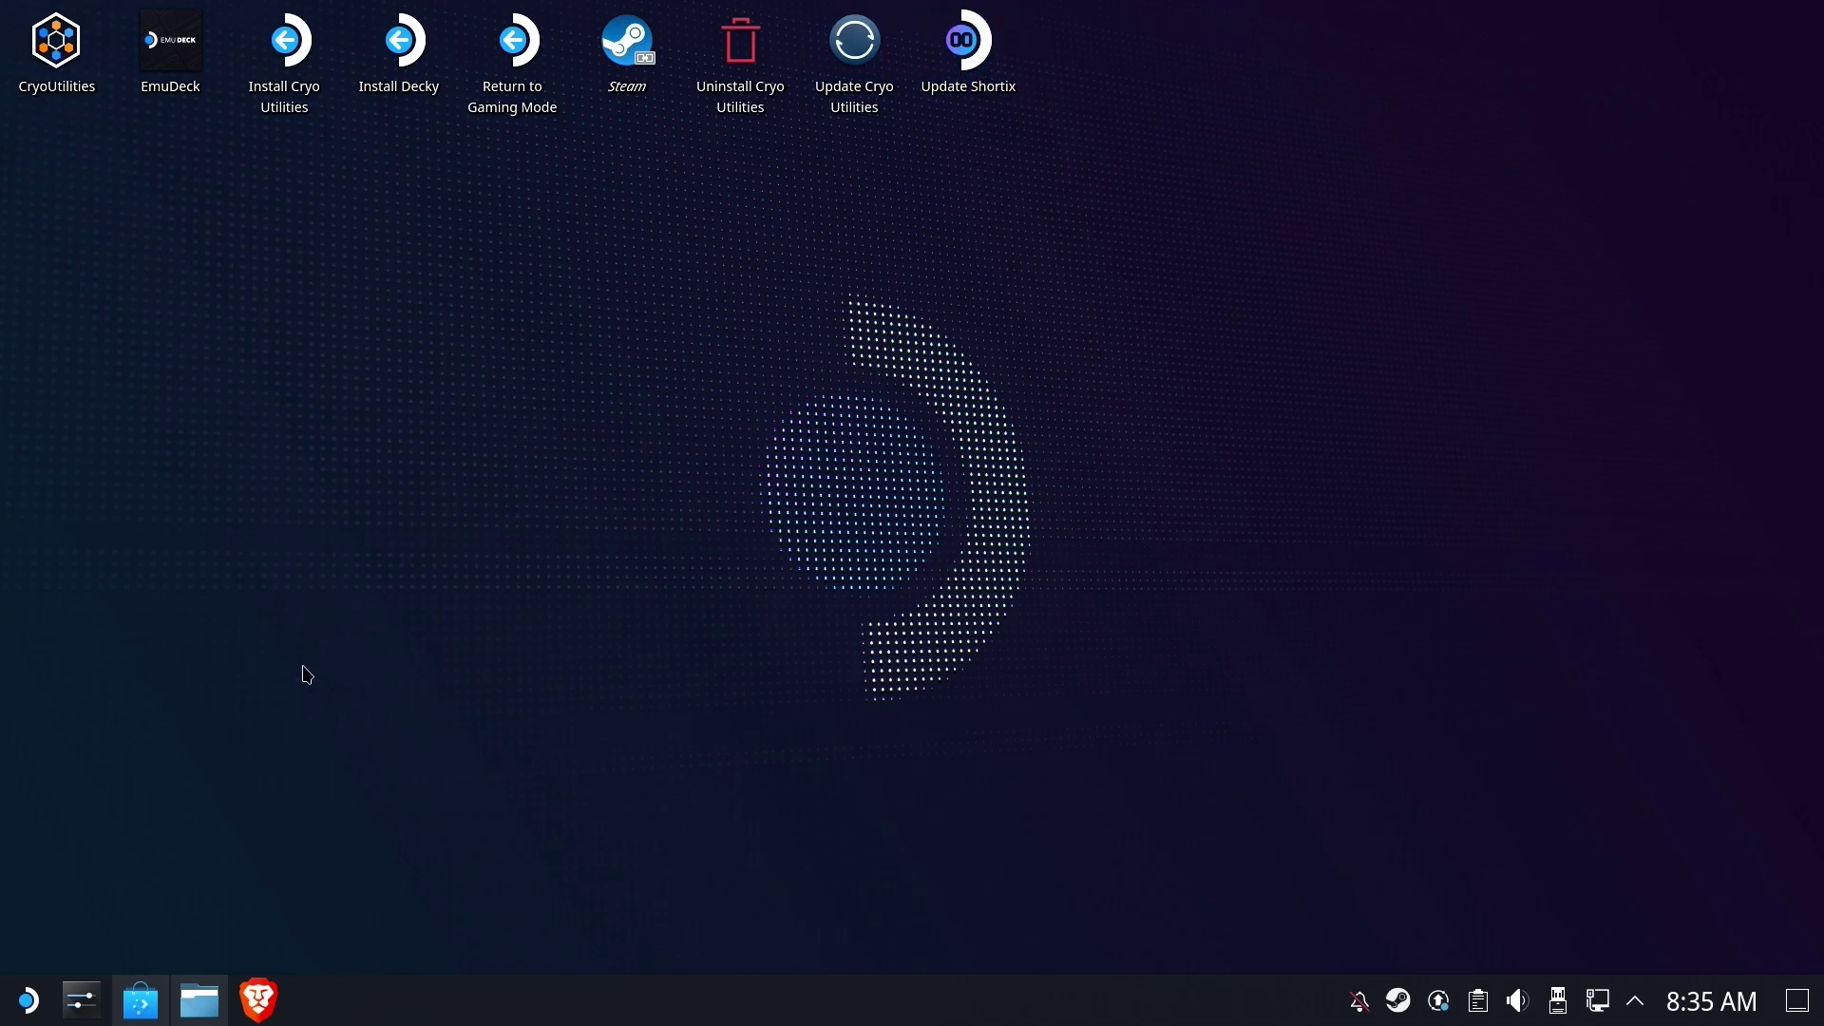
{"action": "left_click", "coordinate": [199, 1000]}
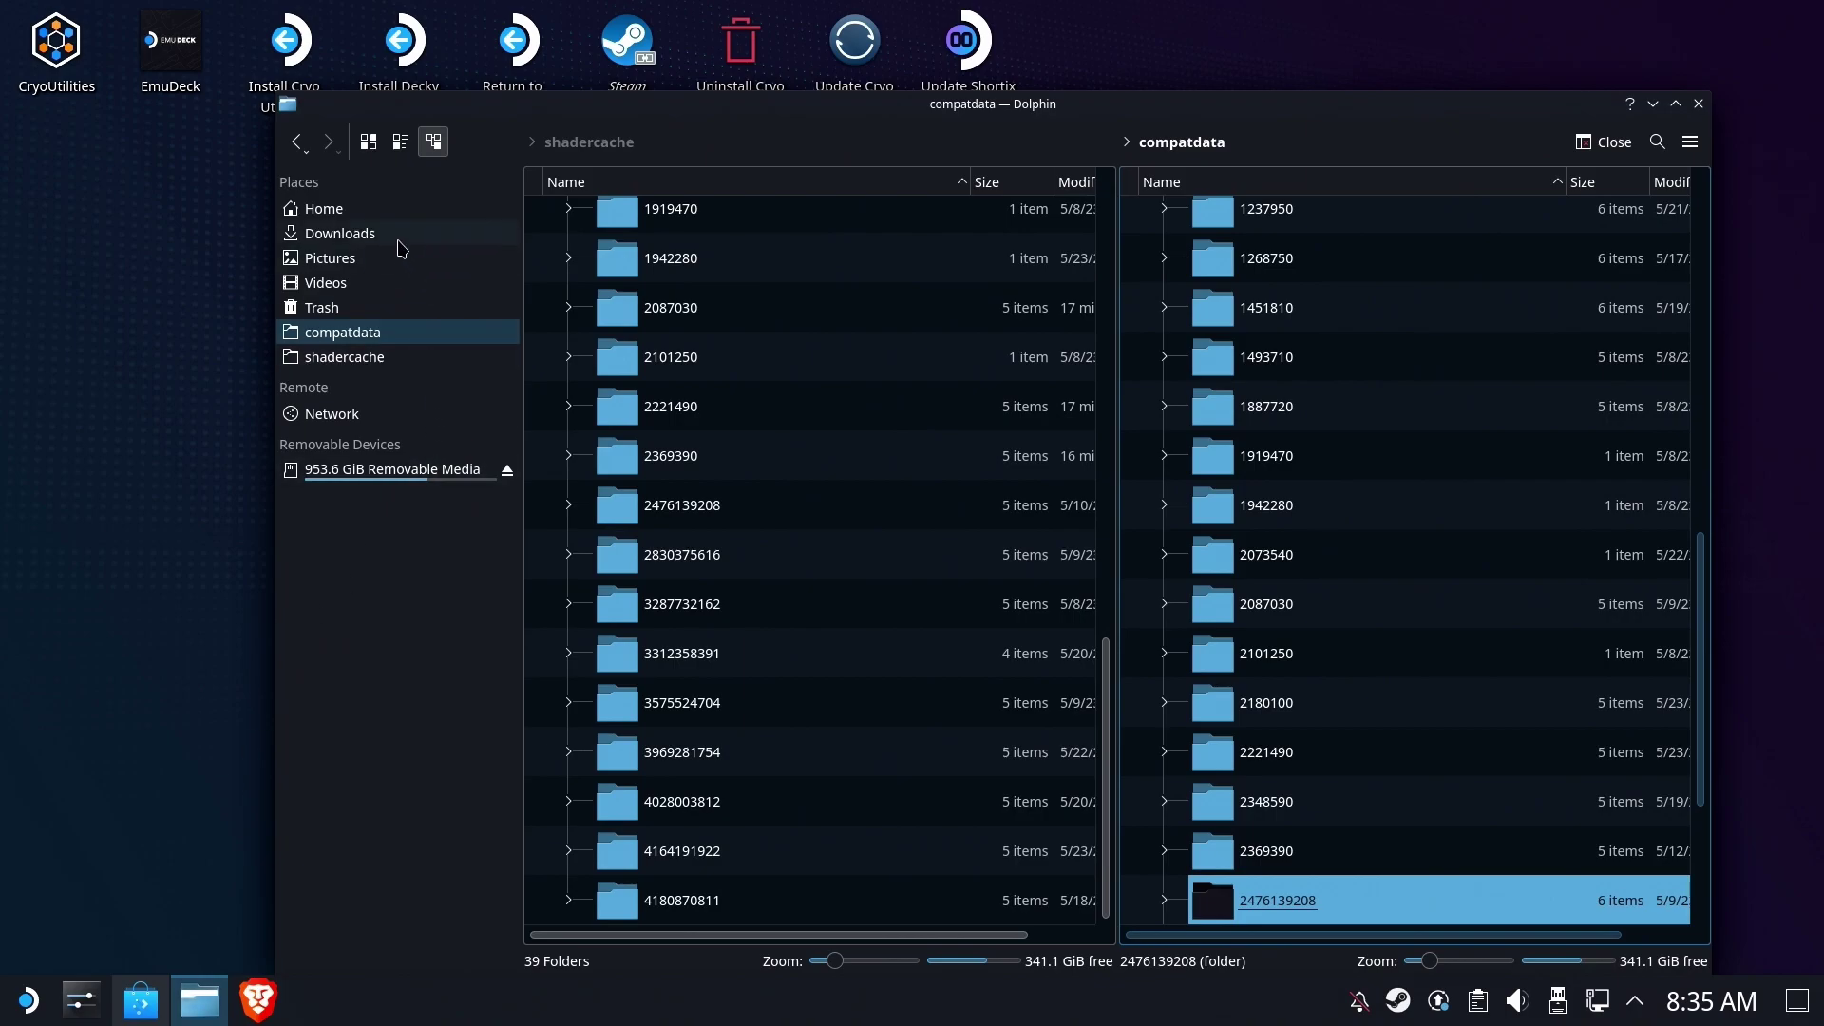
{"action": "left_click", "coordinate": [324, 209]}
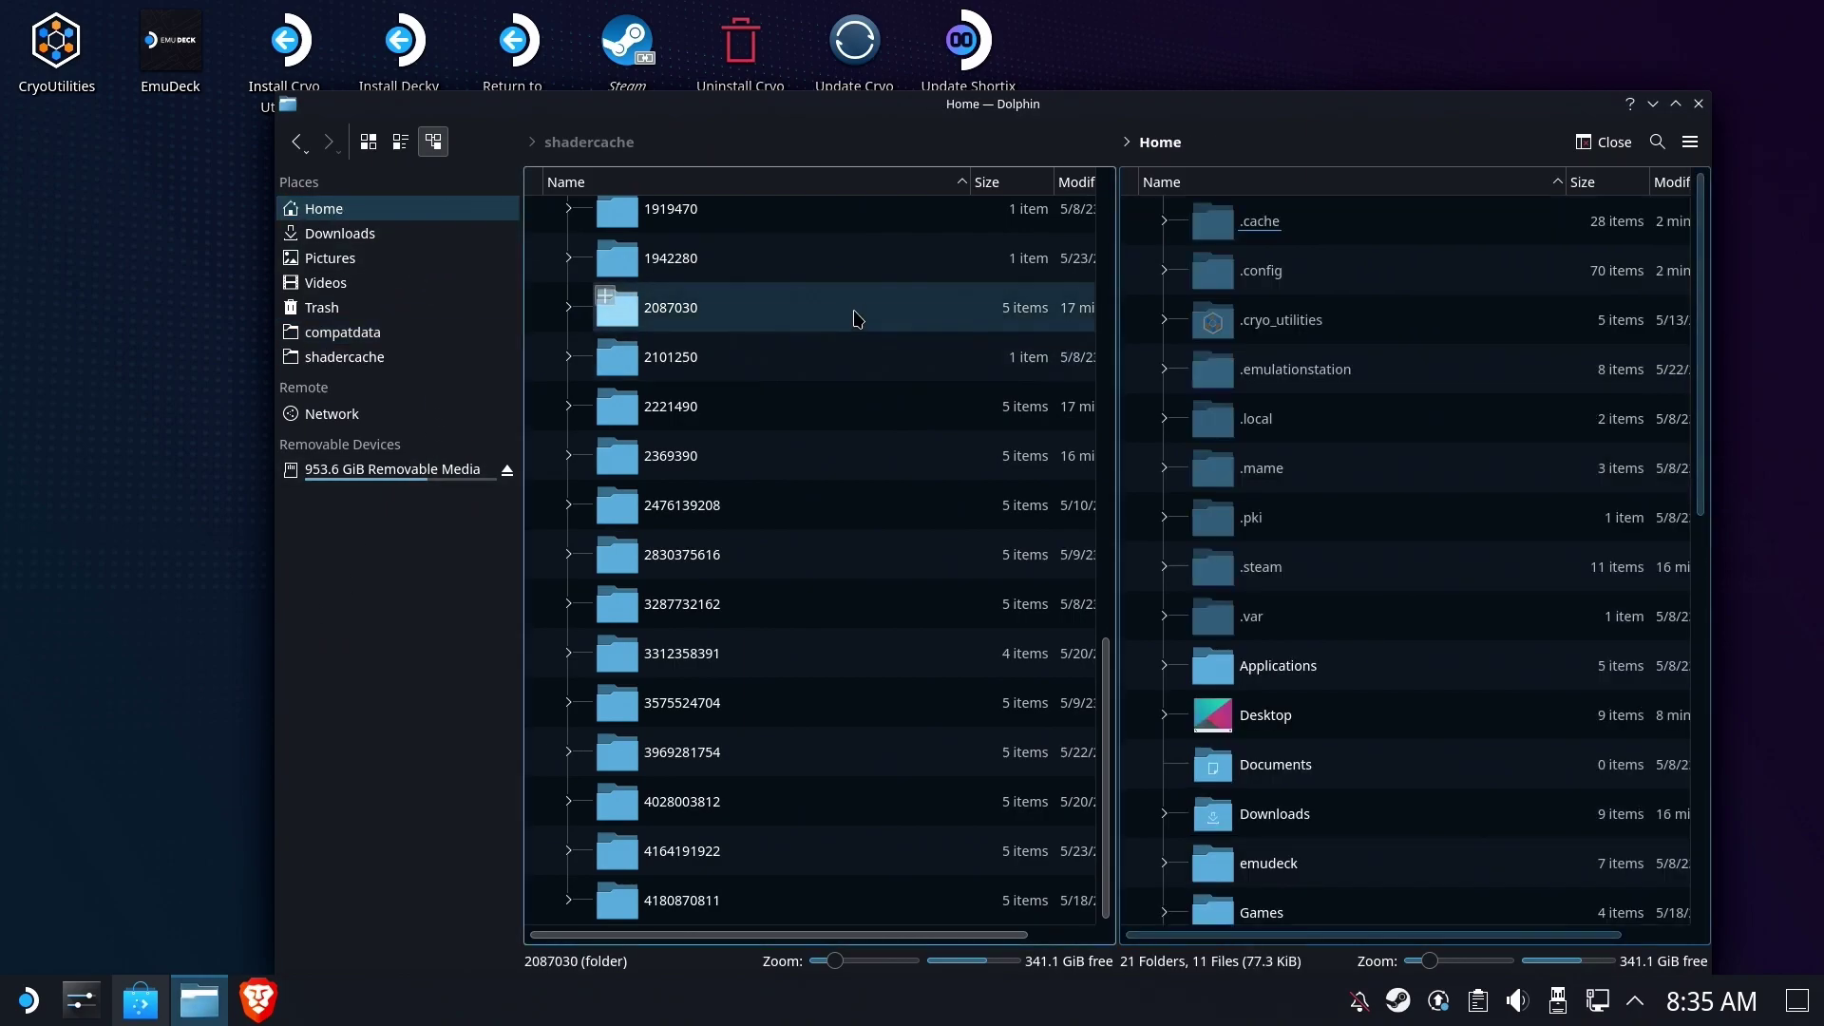
{"action": "left_click", "coordinate": [1603, 149]}
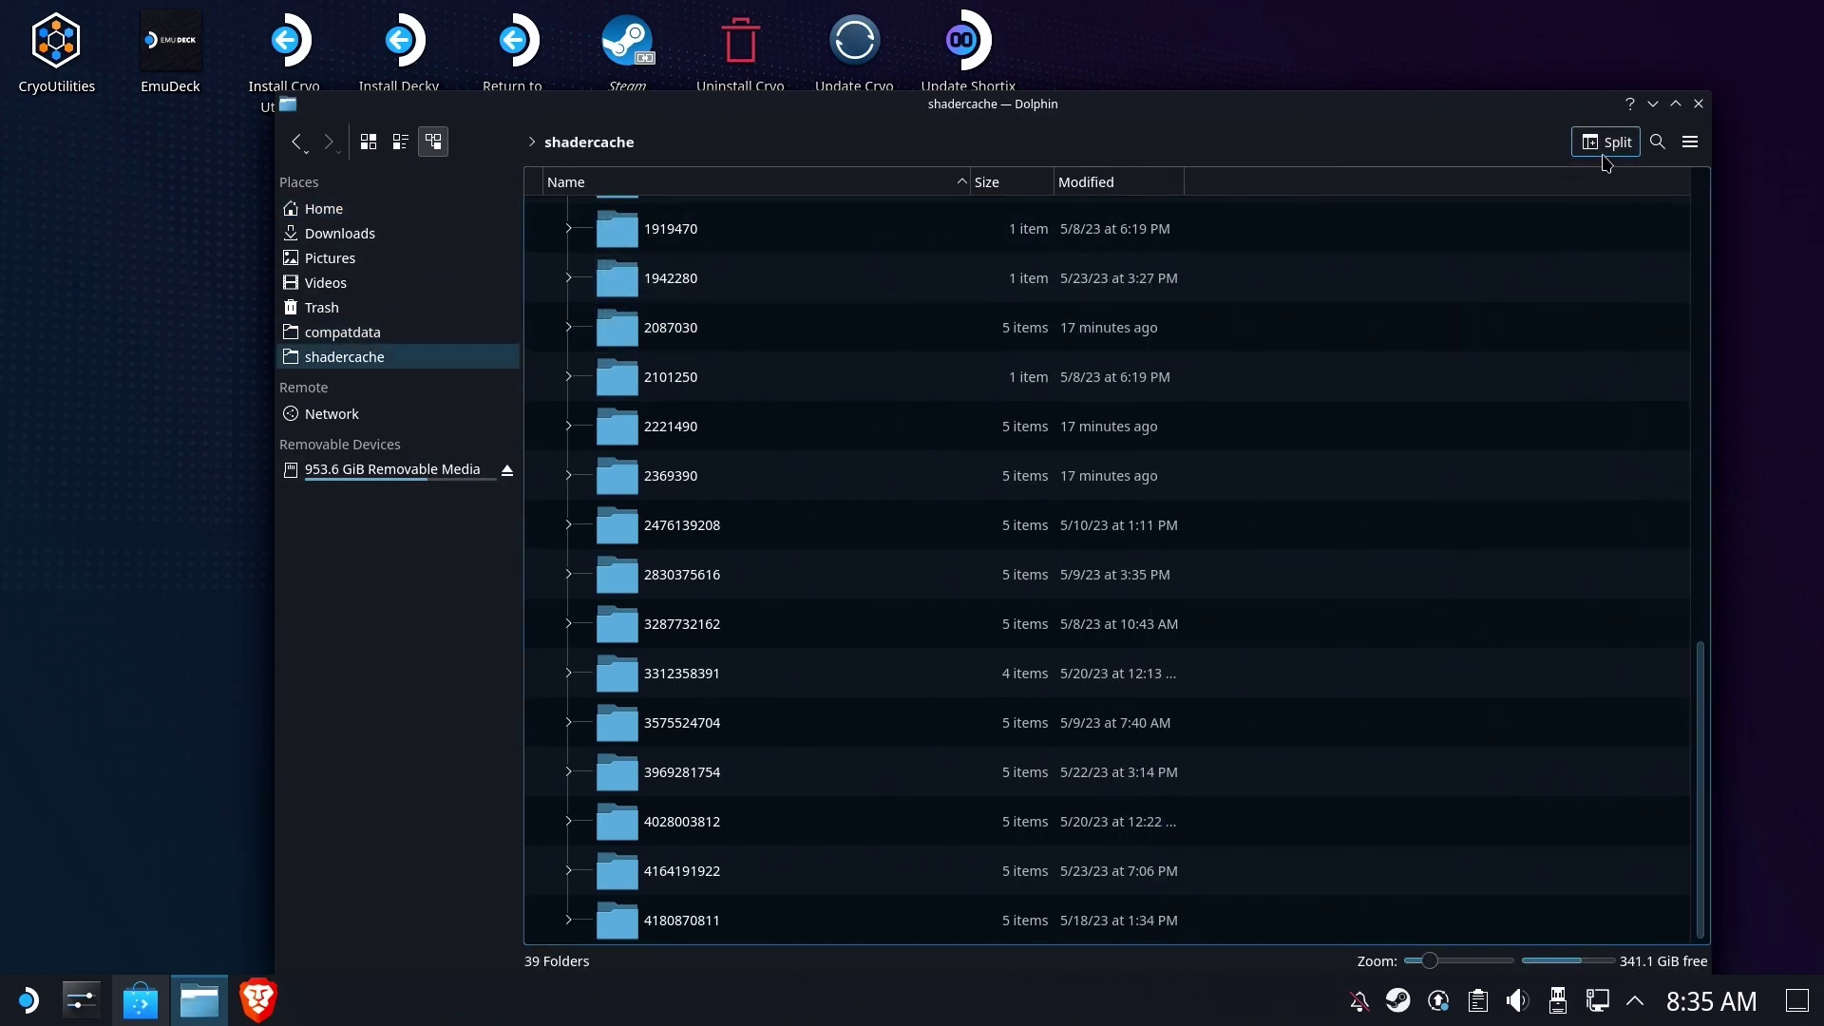
{"action": "left_click", "coordinate": [345, 214]}
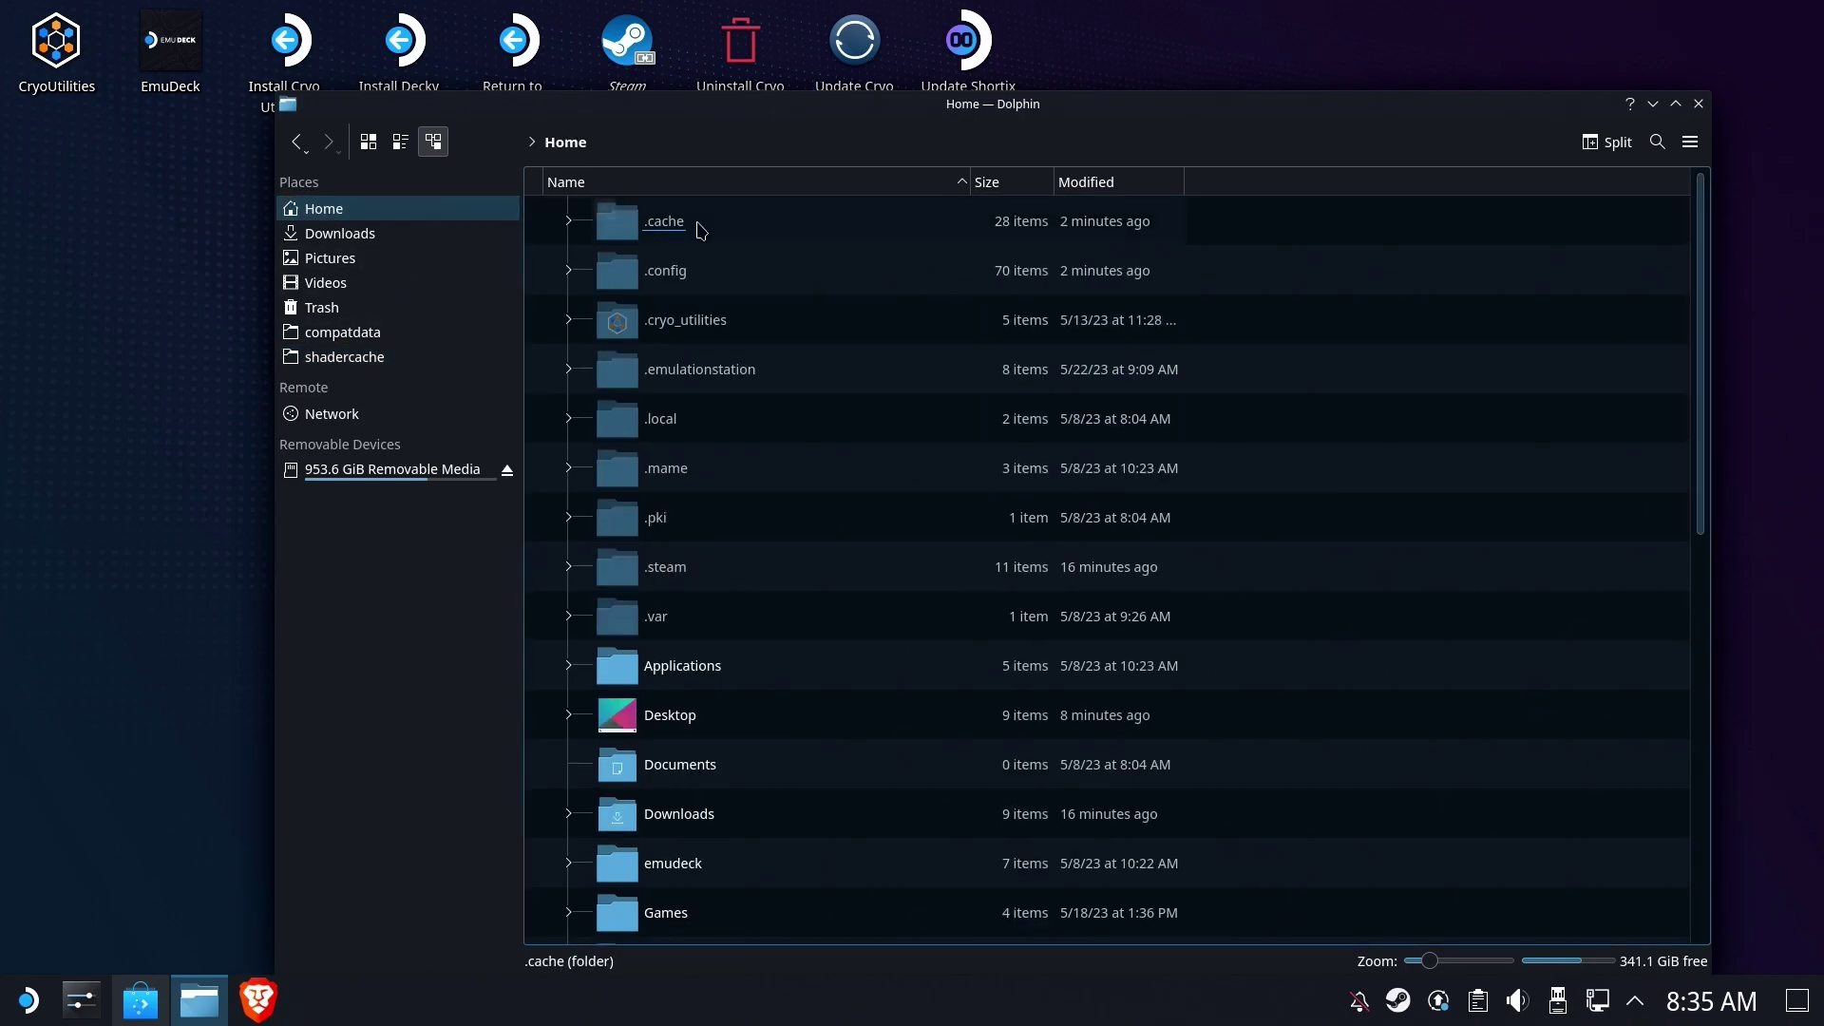
{"action": "scroll", "coordinate": [860, 231], "scroll_direction": "down", "scroll_amount": 6}
{"action": "scroll", "coordinate": [860, 232], "scroll_direction": "up", "scroll_amount": 6}
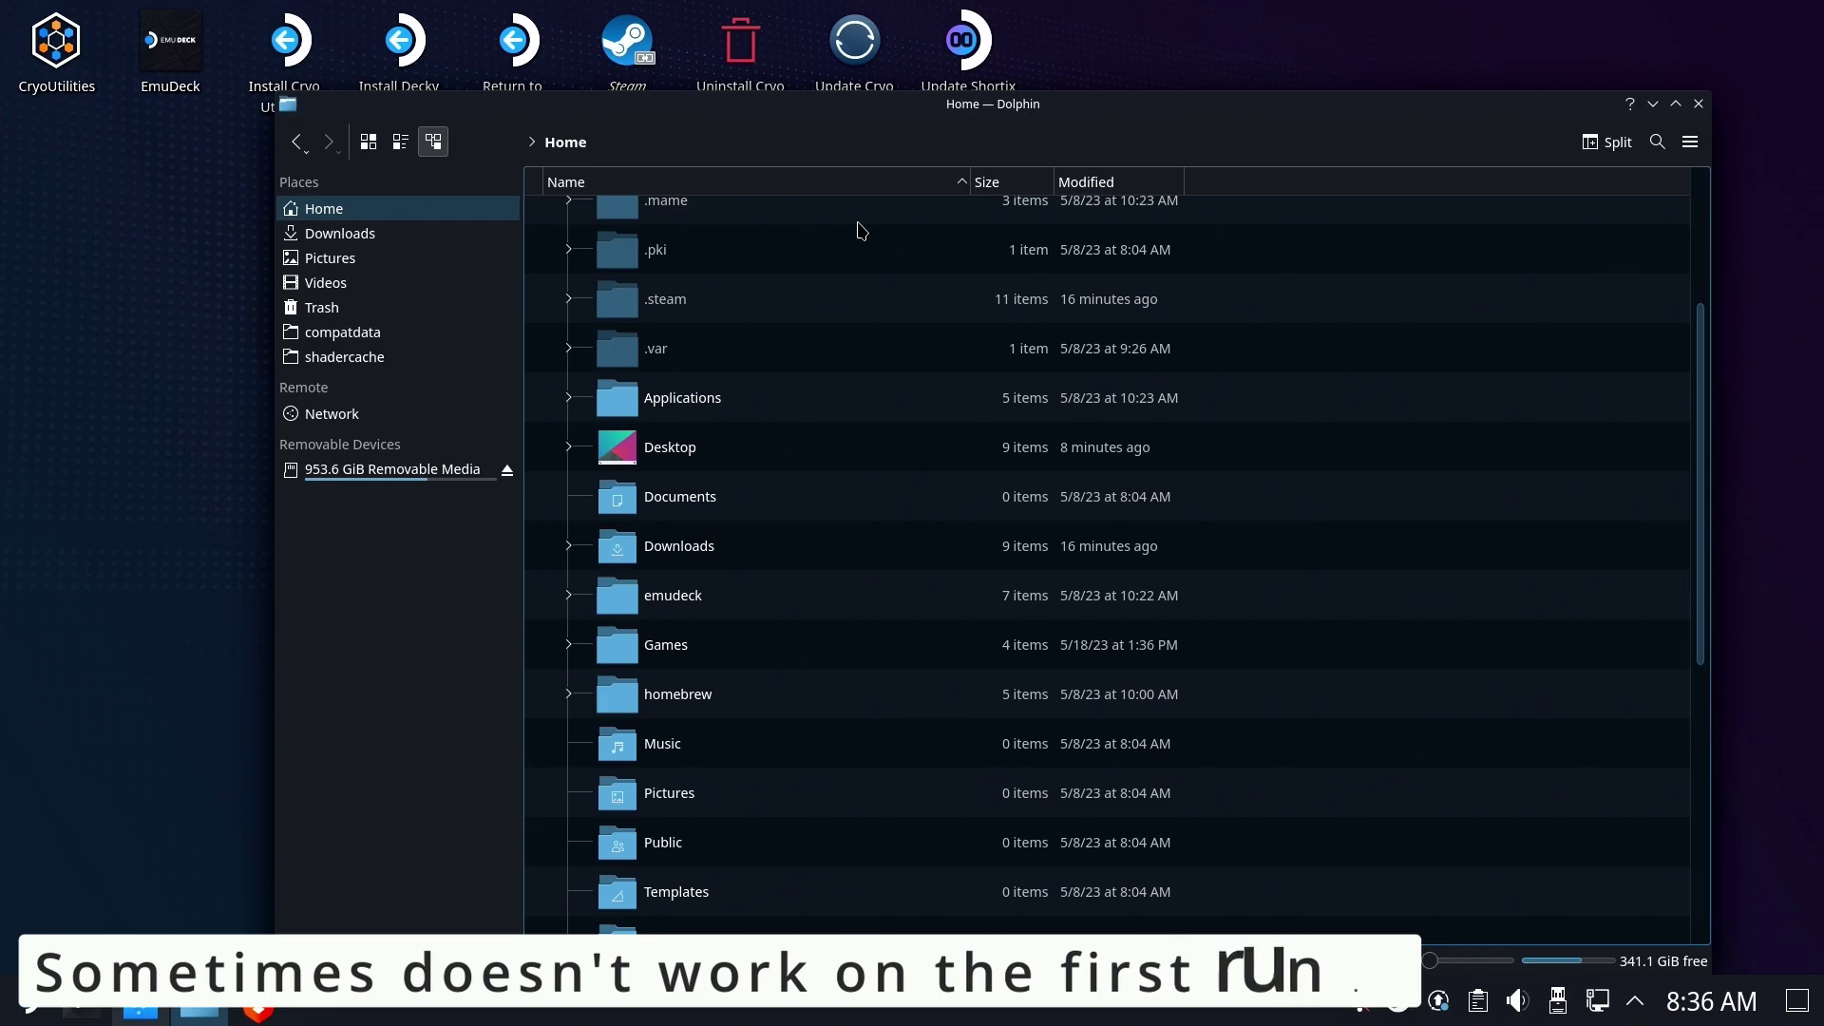
{"action": "scroll", "coordinate": [858, 230], "scroll_direction": "down", "scroll_amount": 2}
{"action": "left_click", "coordinate": [703, 186]}
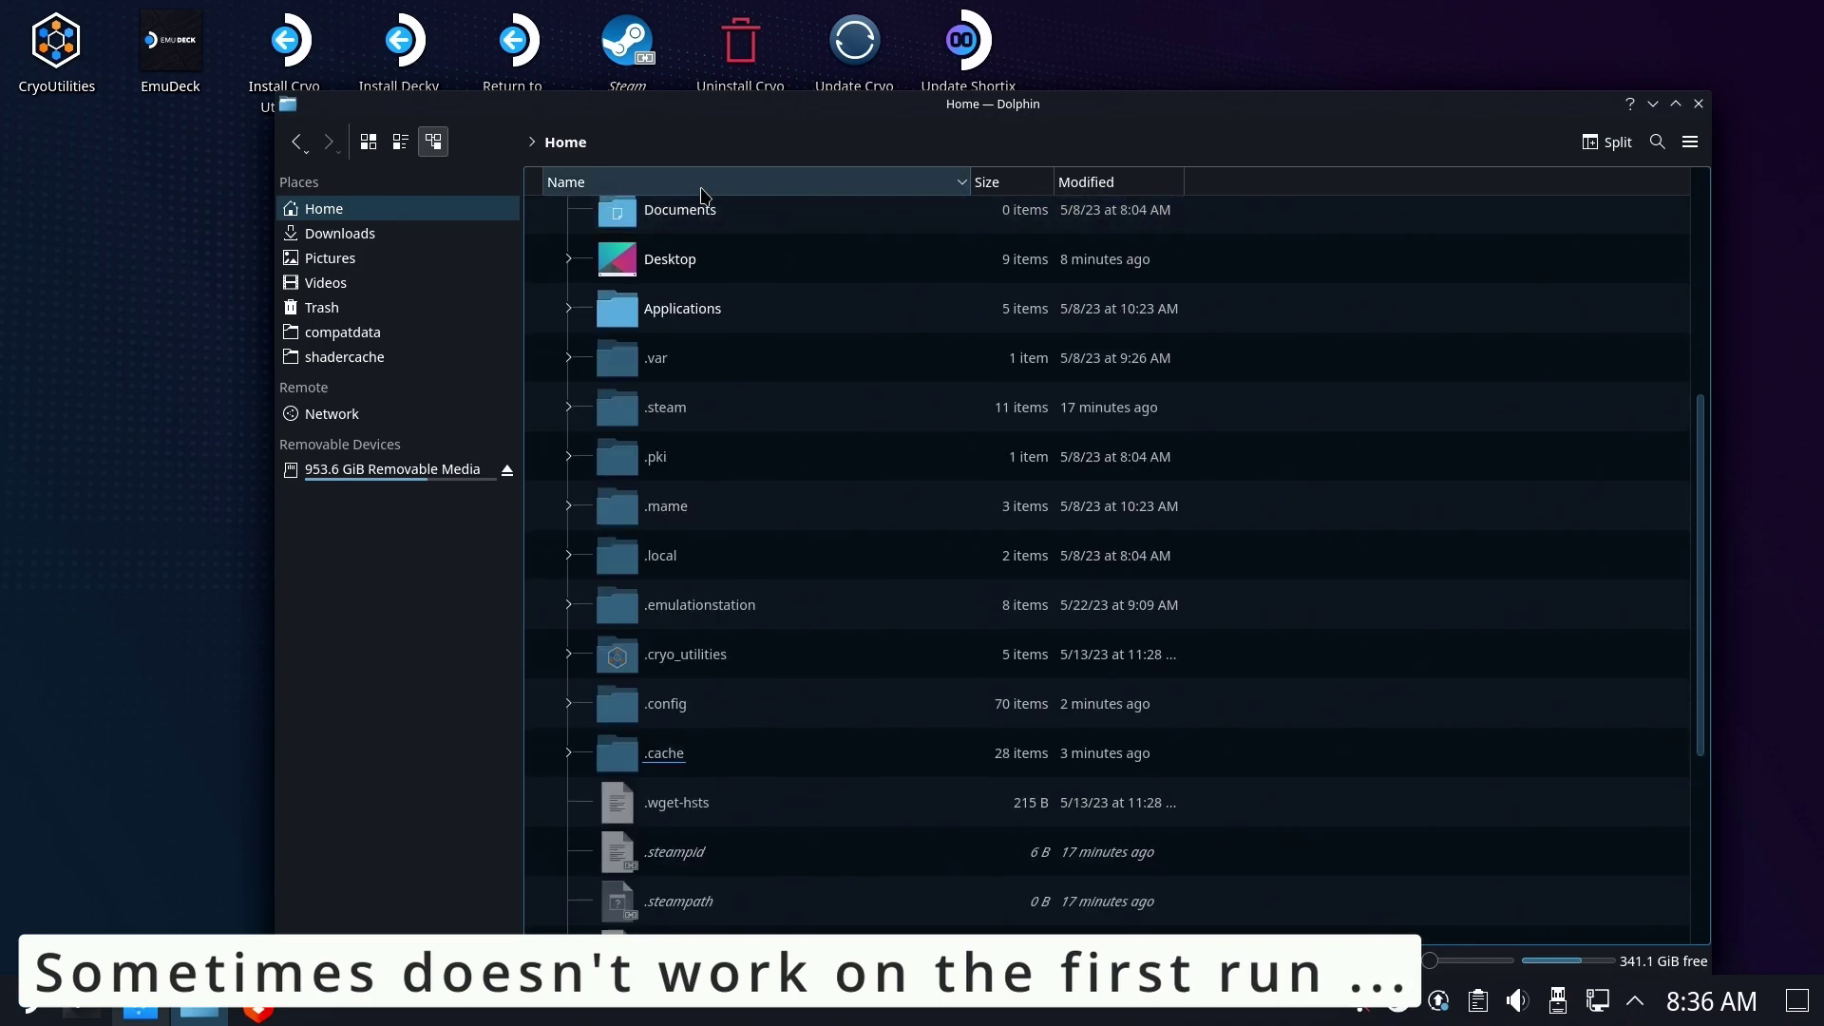
{"action": "scroll", "coordinate": [842, 264], "scroll_direction": "up", "scroll_amount": 4}
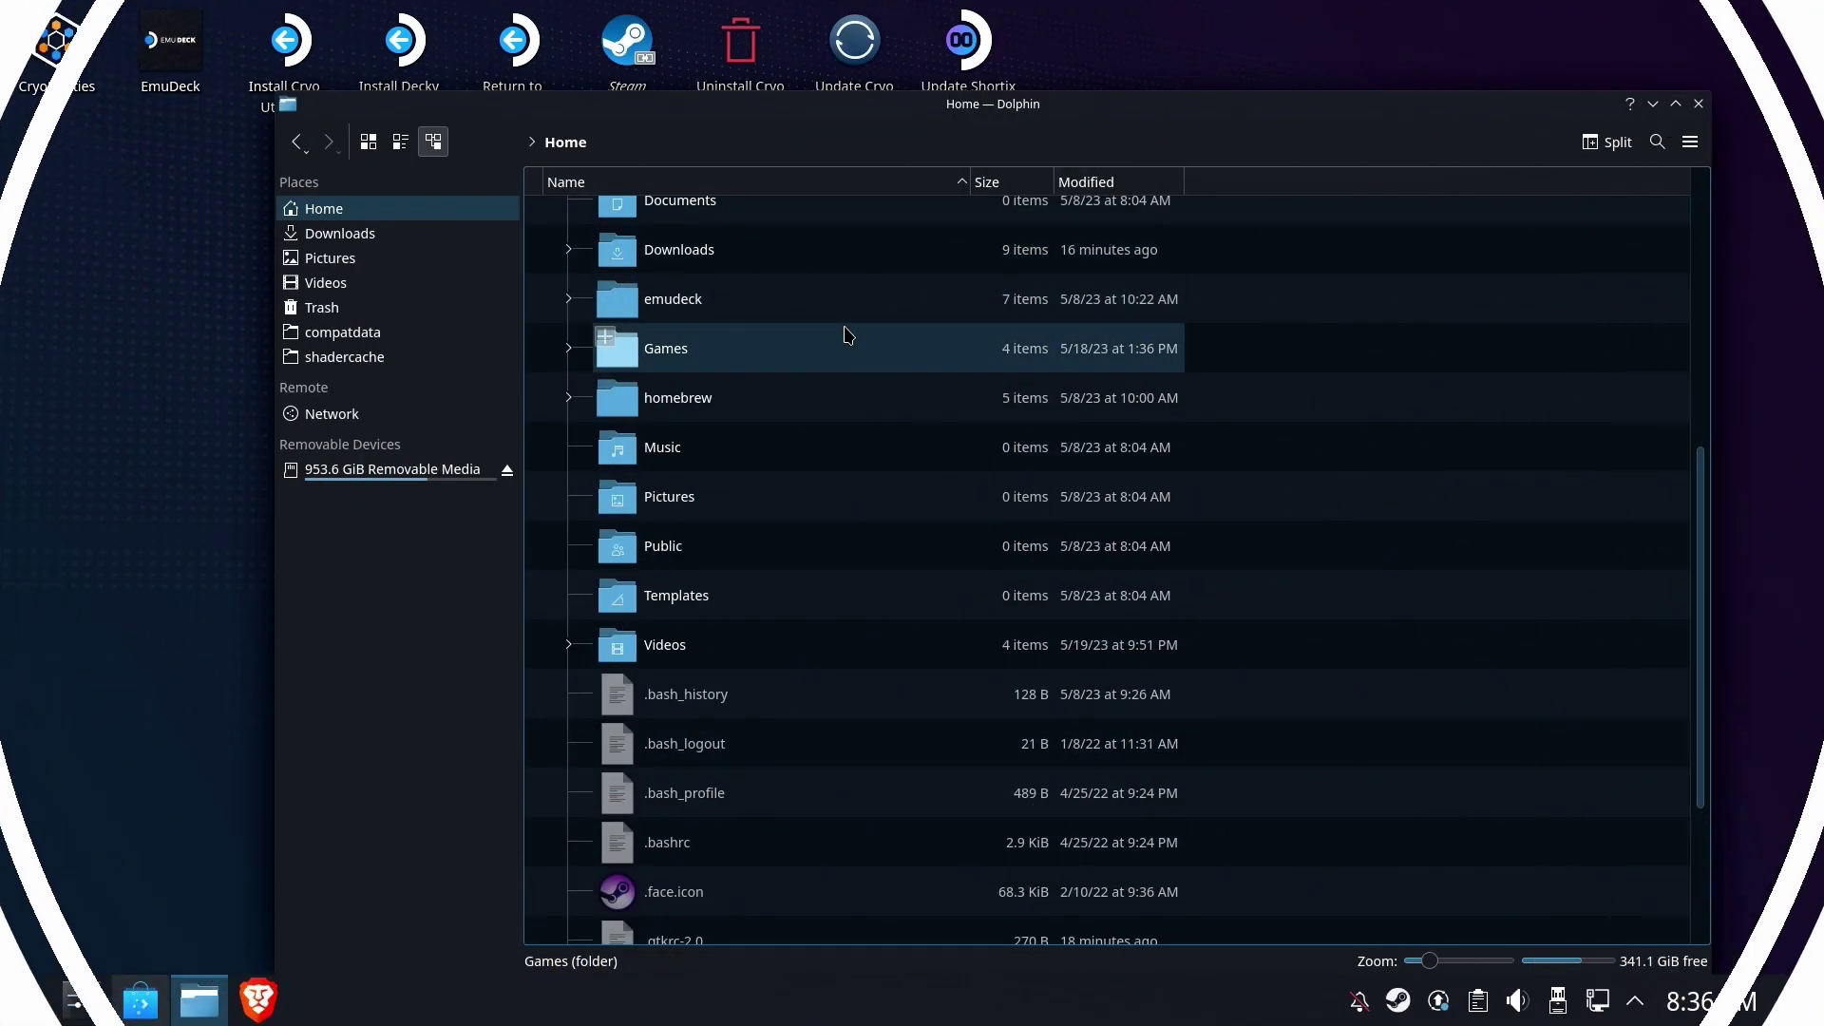
Run the Update Shortix shortcut and close its terminal when finished
{"action": "double_click", "coordinate": [965, 40]}
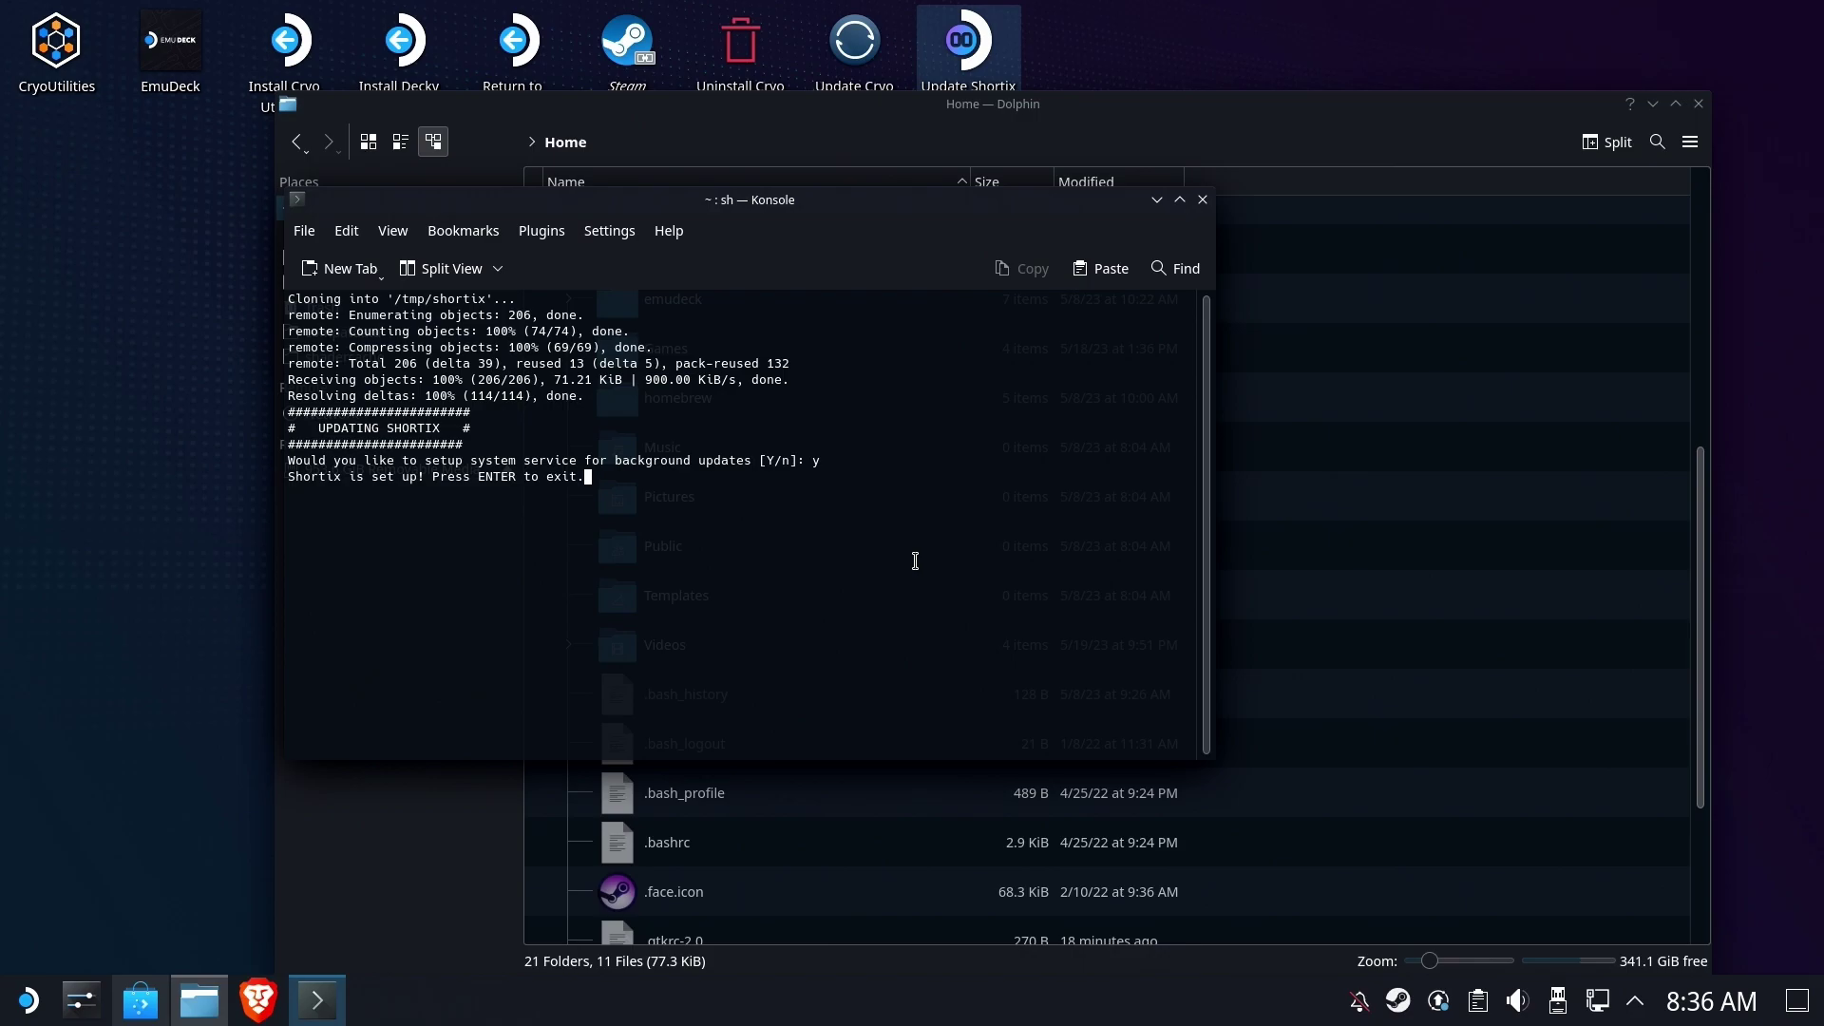
{"action": "key", "text": "Return"}
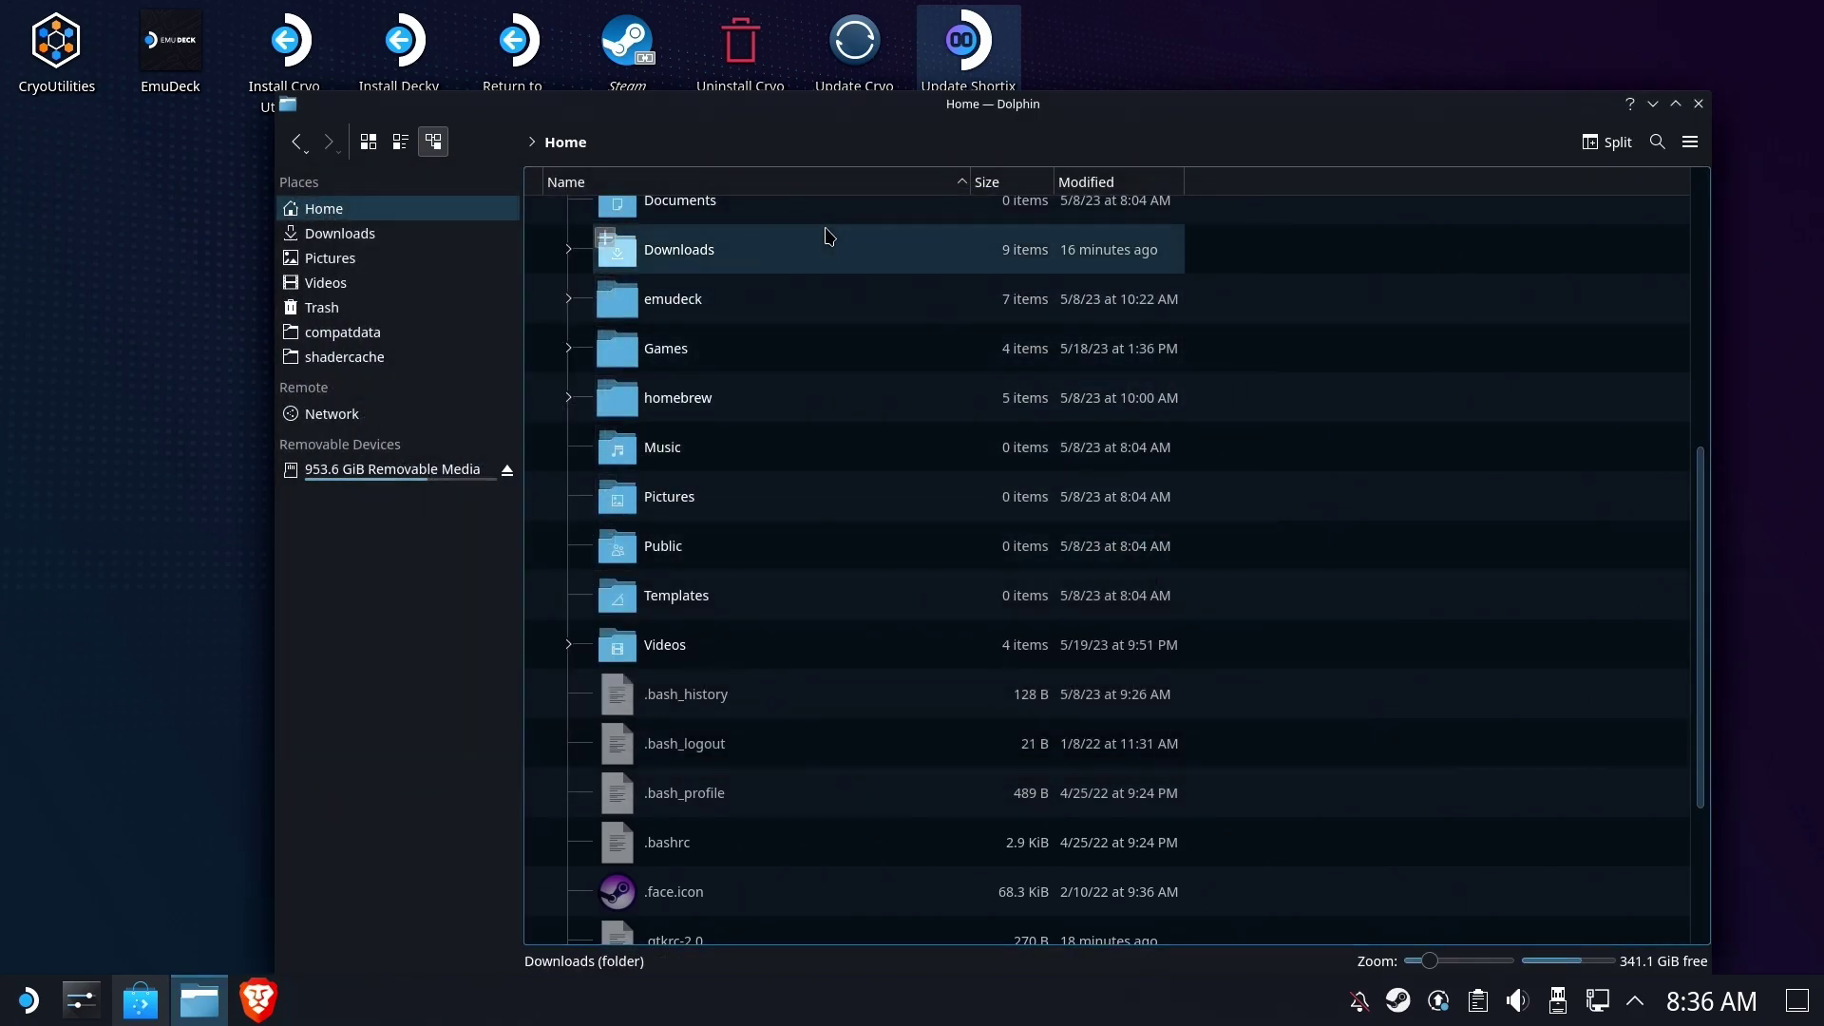
{"action": "scroll", "coordinate": [828, 236], "scroll_direction": "up", "scroll_amount": 3}
{"action": "scroll", "coordinate": [828, 235], "scroll_direction": "down", "scroll_amount": 2}
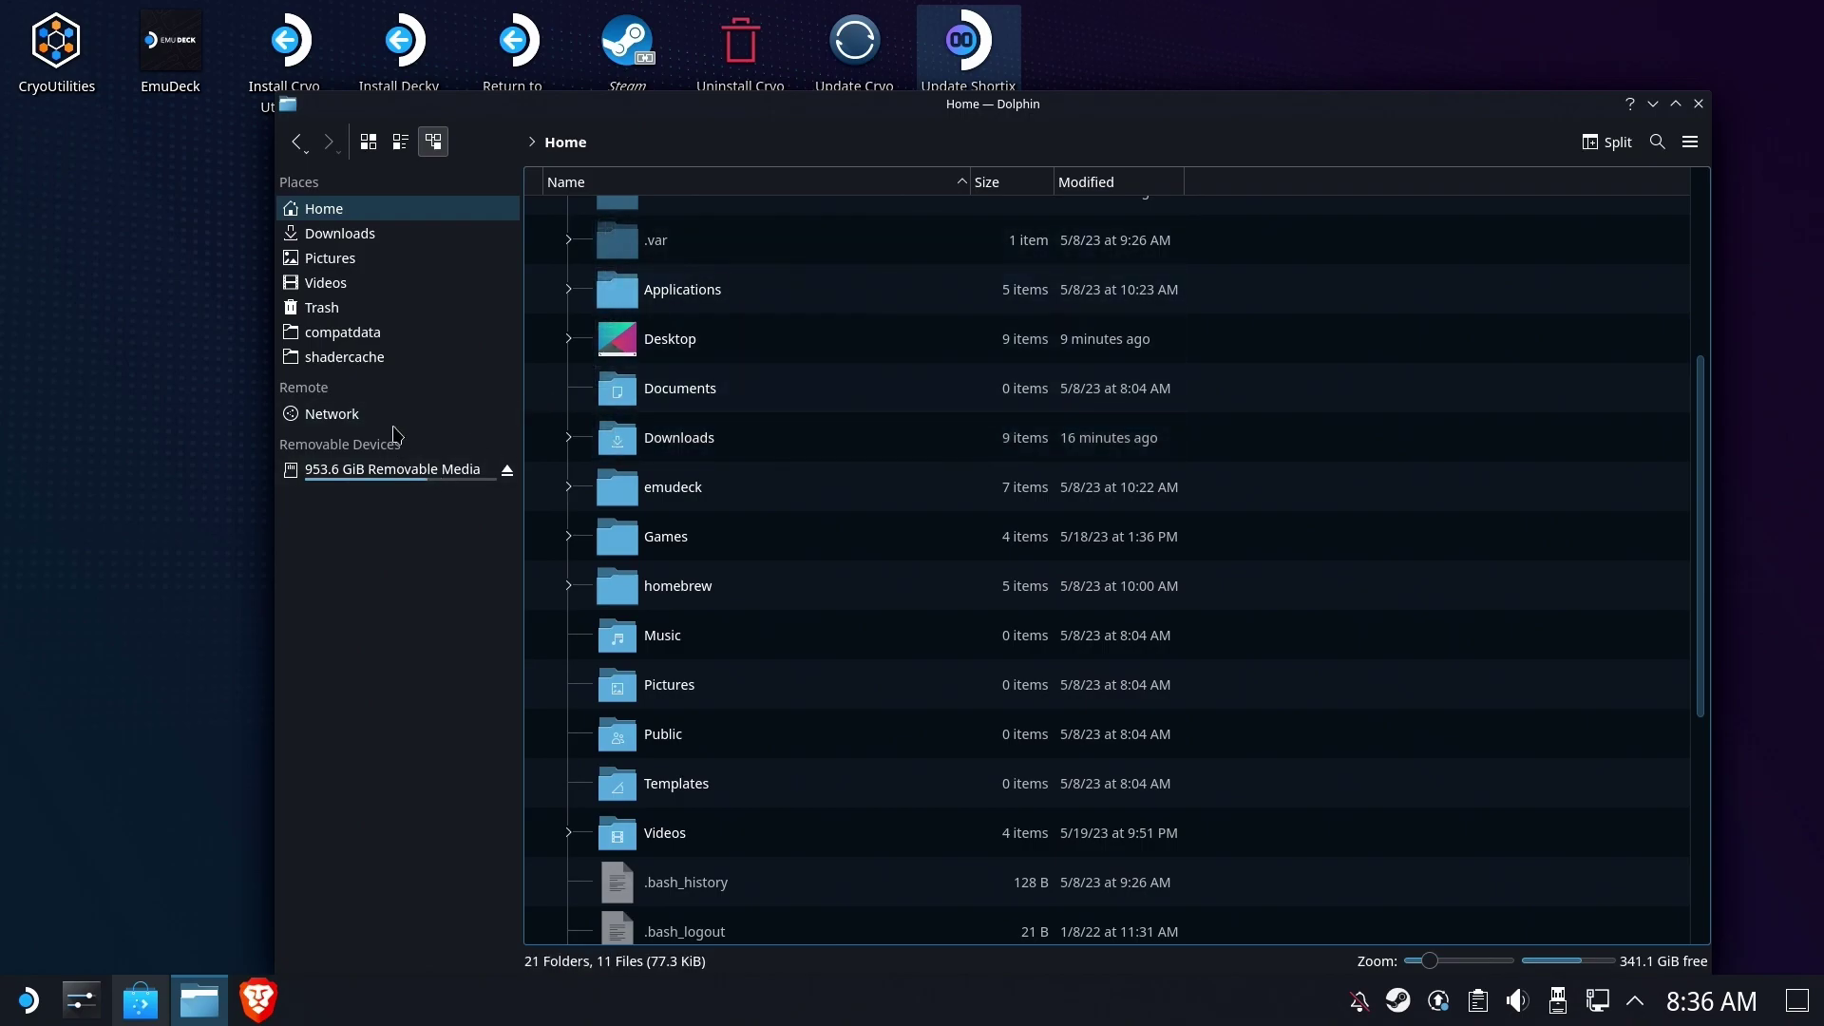
Refresh Home in Dolphin and open the new Shortix folder
{"action": "left_click", "coordinate": [367, 211]}
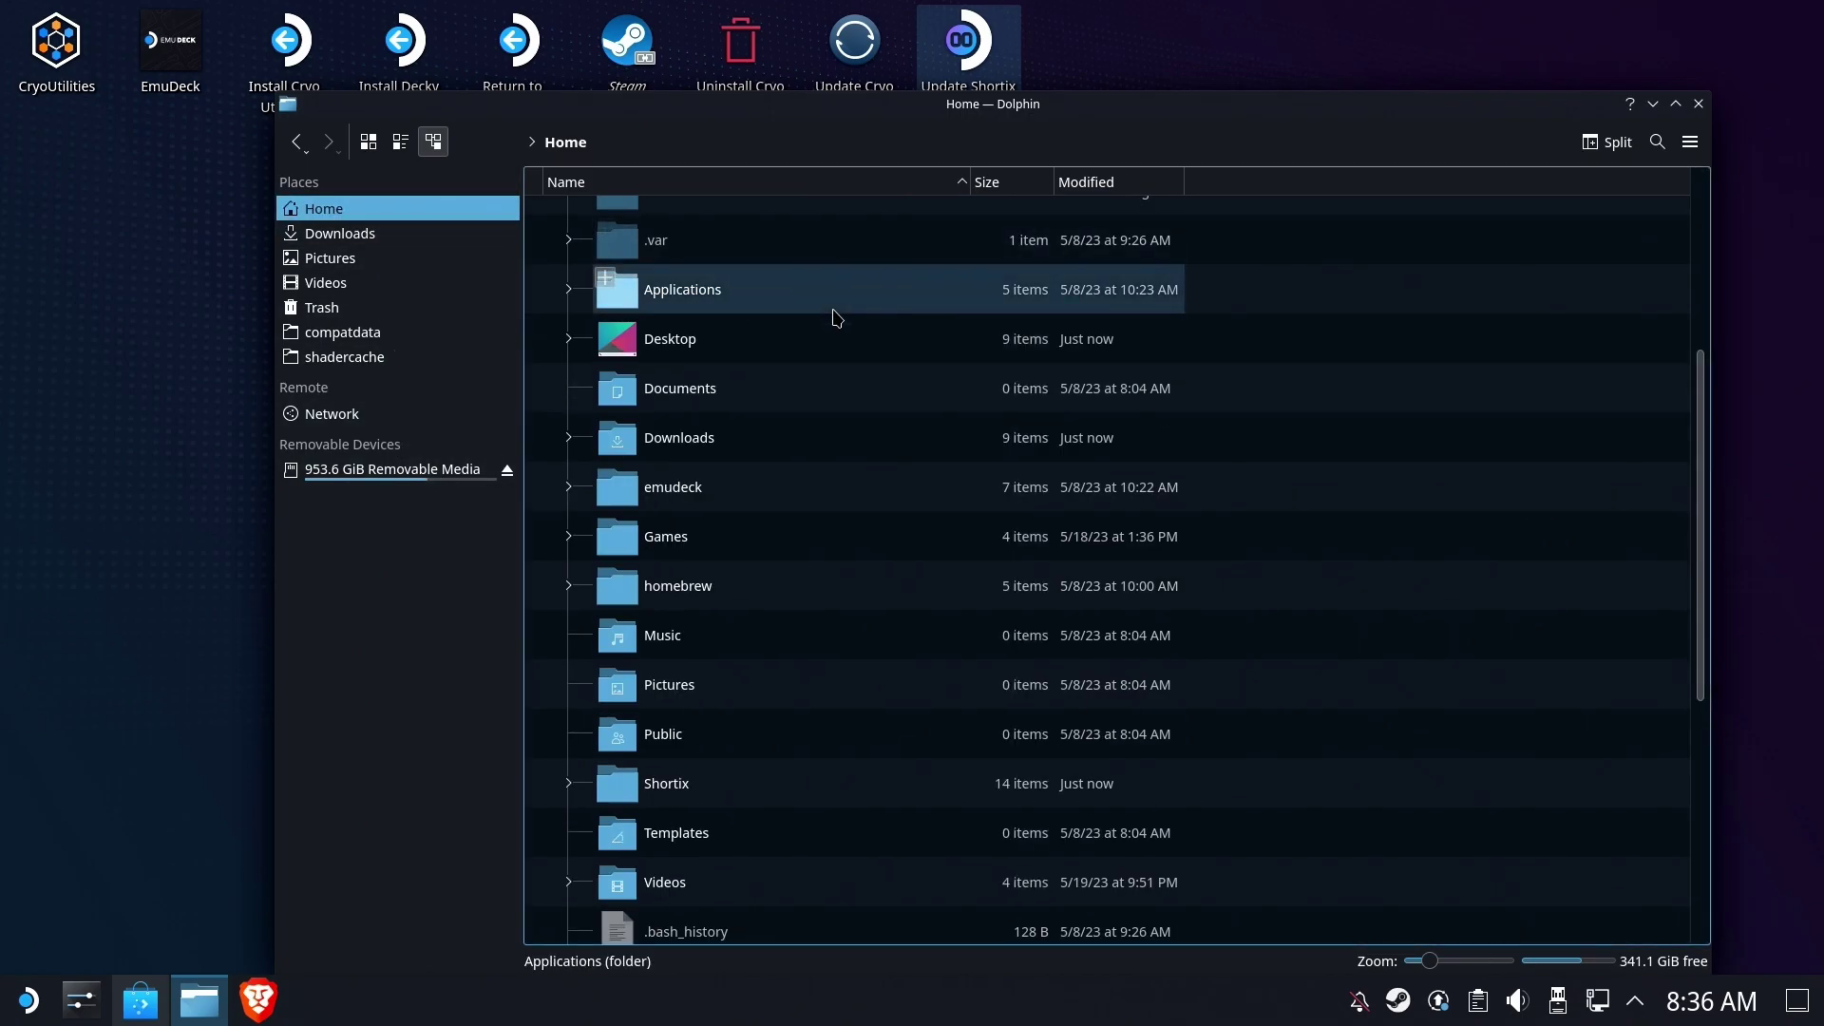
{"action": "double_click", "coordinate": [644, 789]}
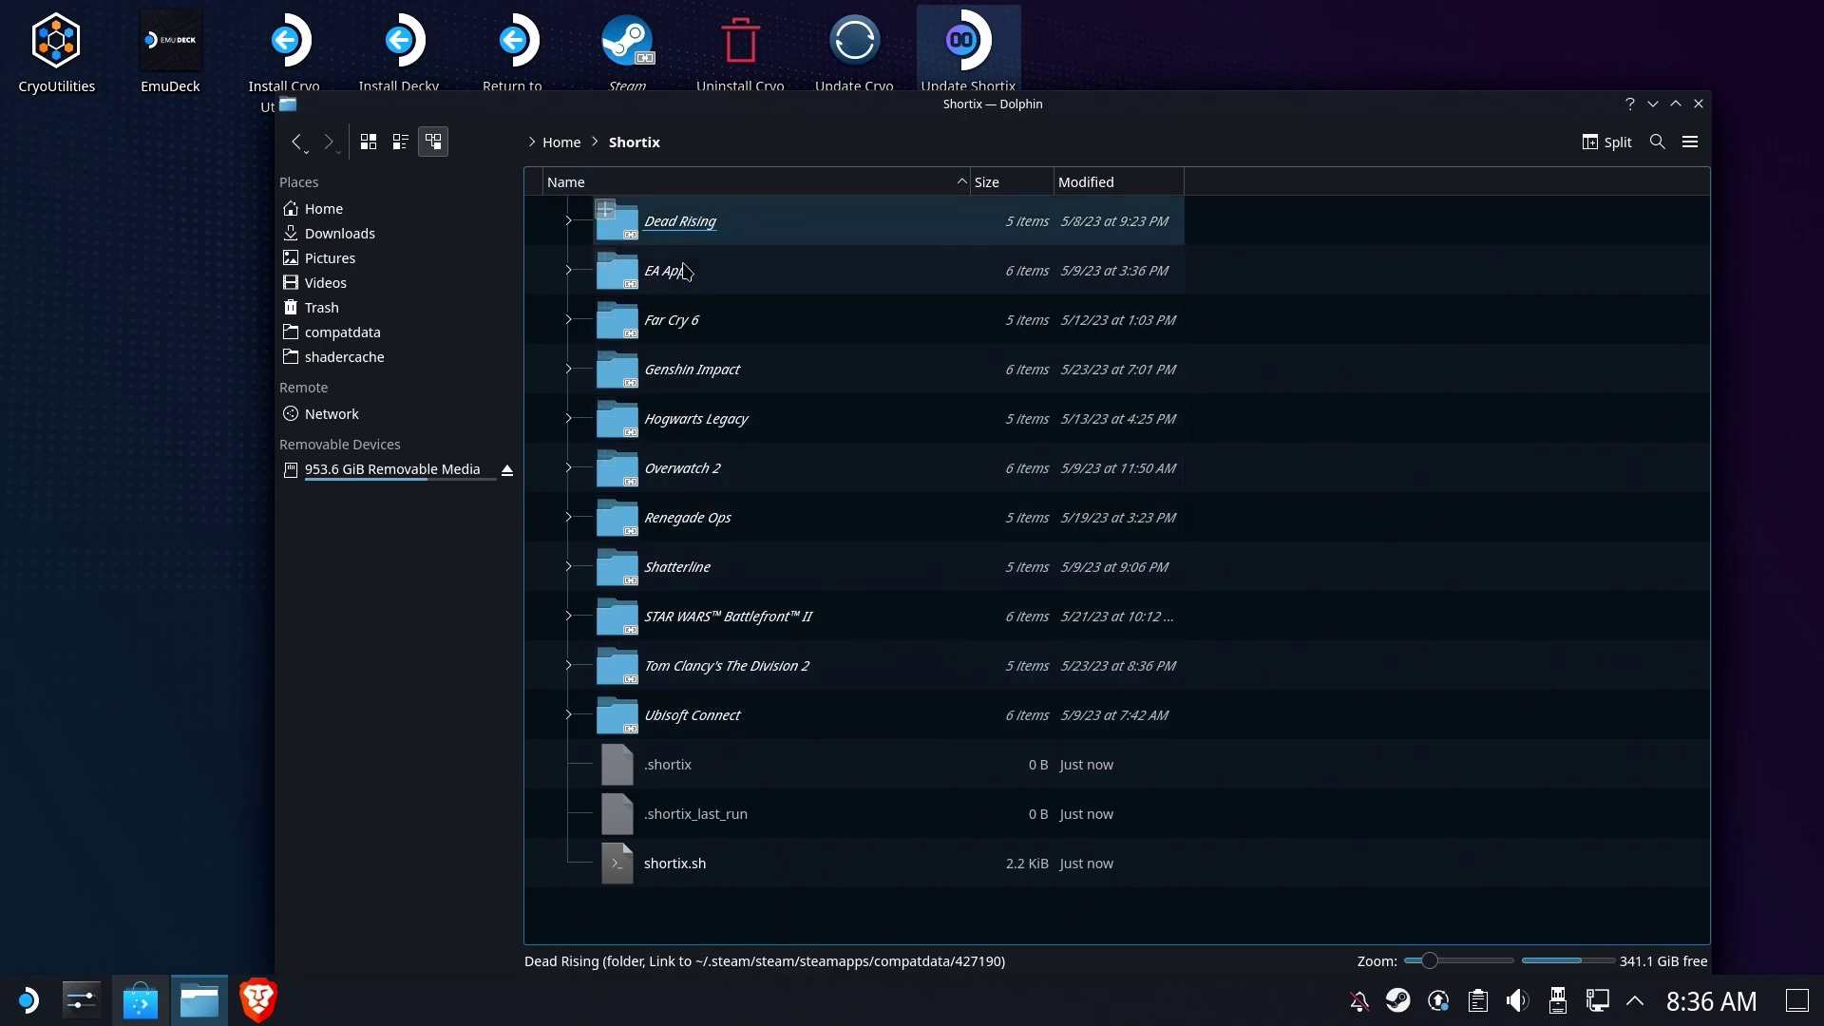
{"action": "left_click_drag", "start_coordinate": [513, 118], "coordinate": [920, 240]}
{"action": "left_click", "coordinate": [28, 1000]}
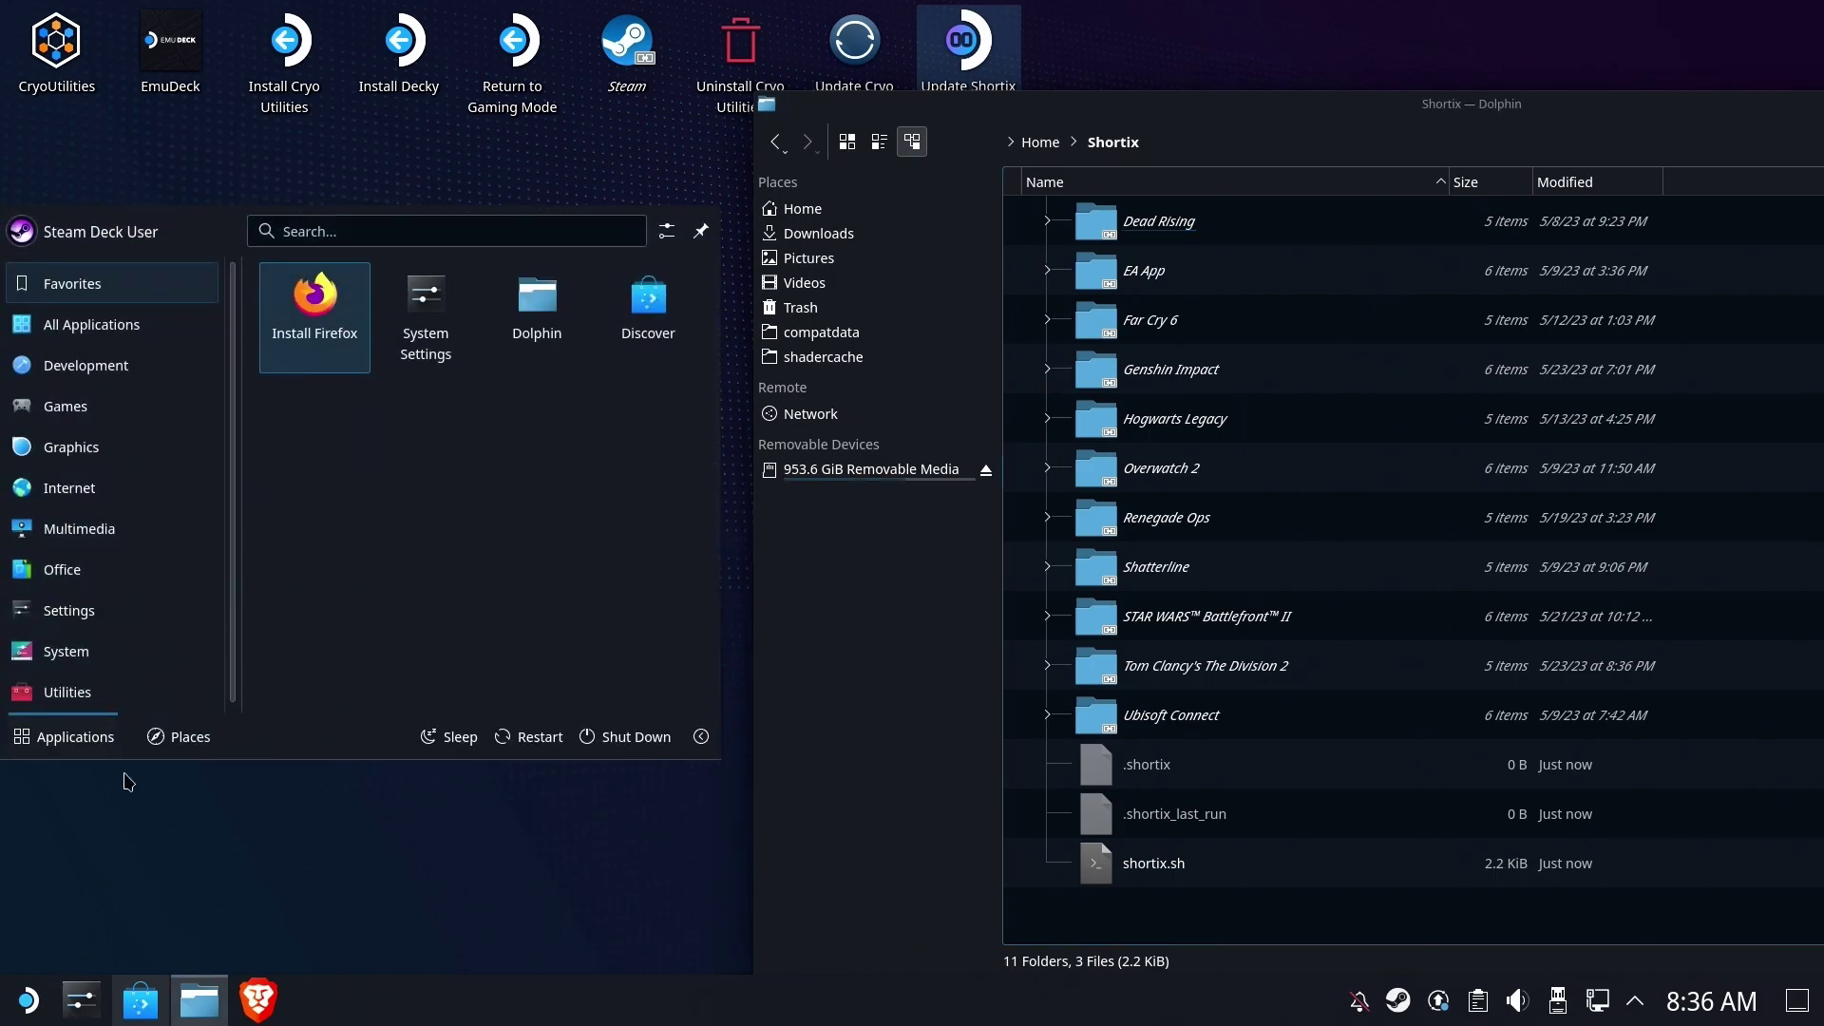
Launch Protontricks from the Utilities menu to list installed games
{"action": "mouse_move", "coordinate": [107, 646]}
{"action": "mouse_move", "coordinate": [74, 703]}
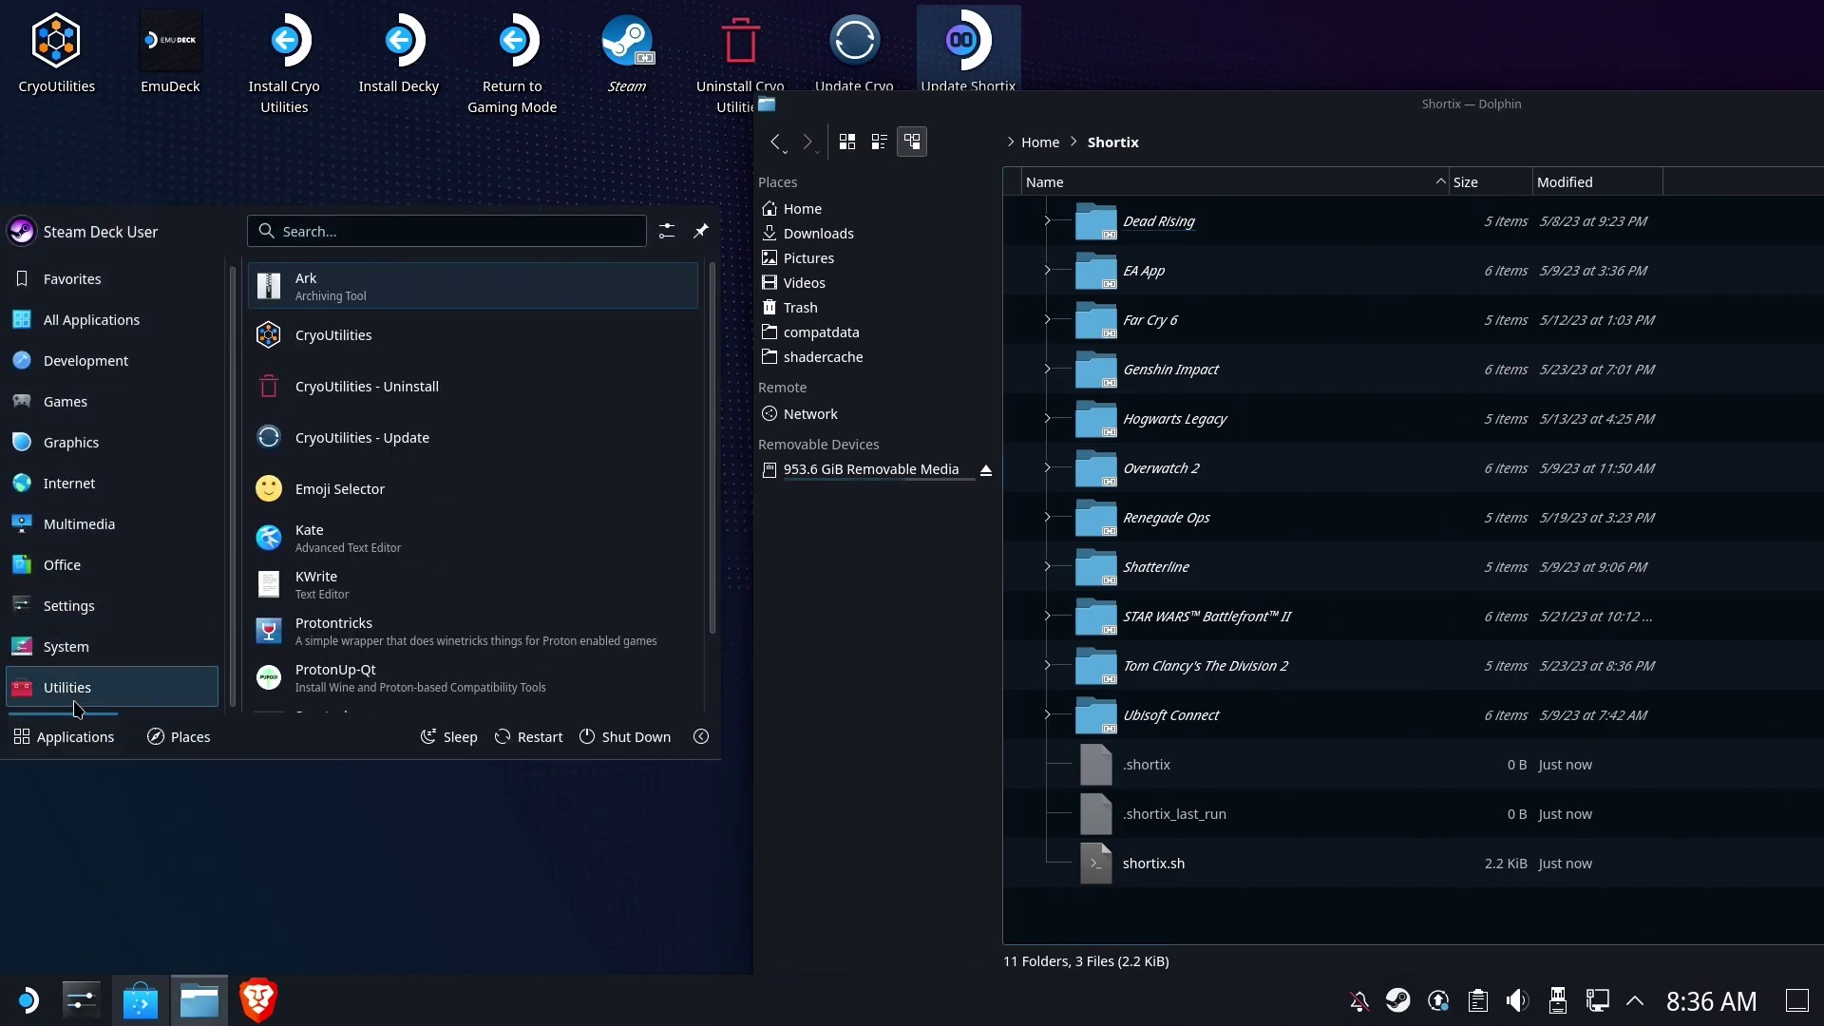
{"action": "left_click", "coordinate": [362, 635]}
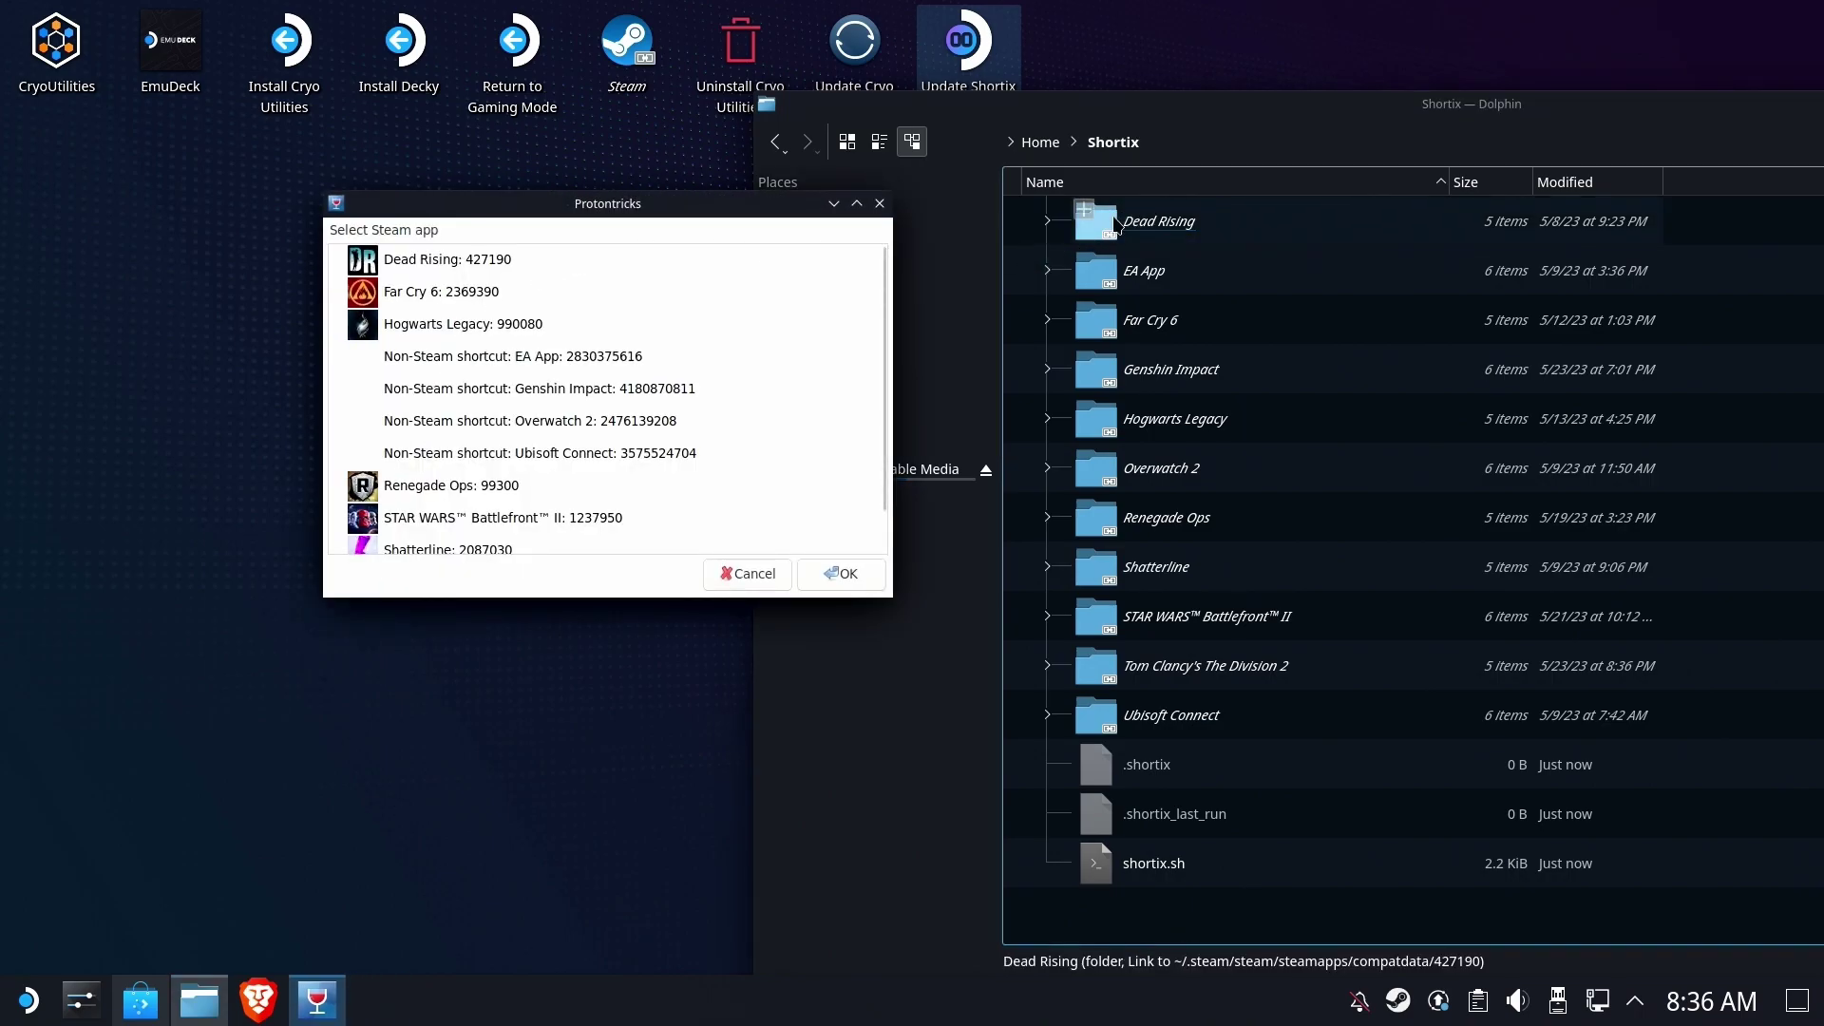
Match app list entries like EA App and Far Cry 6 (2369390) to their Shortix folders
{"action": "left_click", "coordinate": [492, 263]}
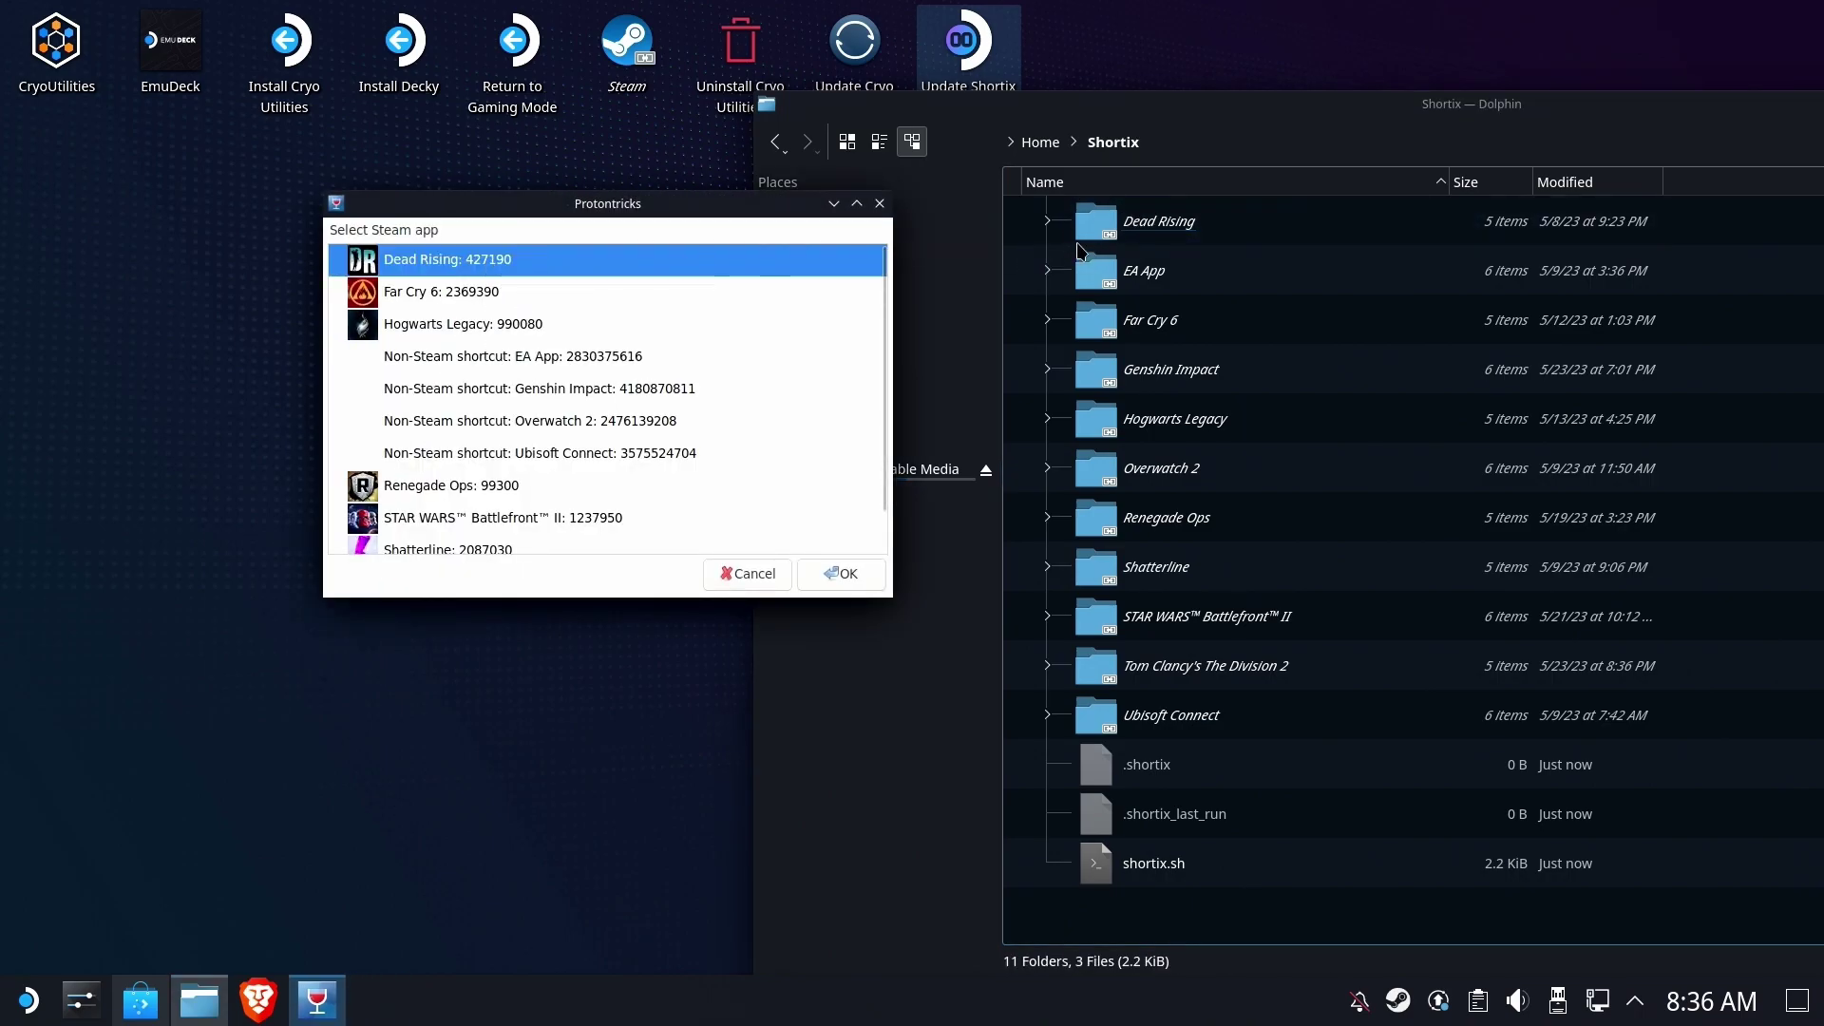
{"action": "left_click", "coordinate": [571, 369]}
{"action": "left_click", "coordinate": [1204, 281]}
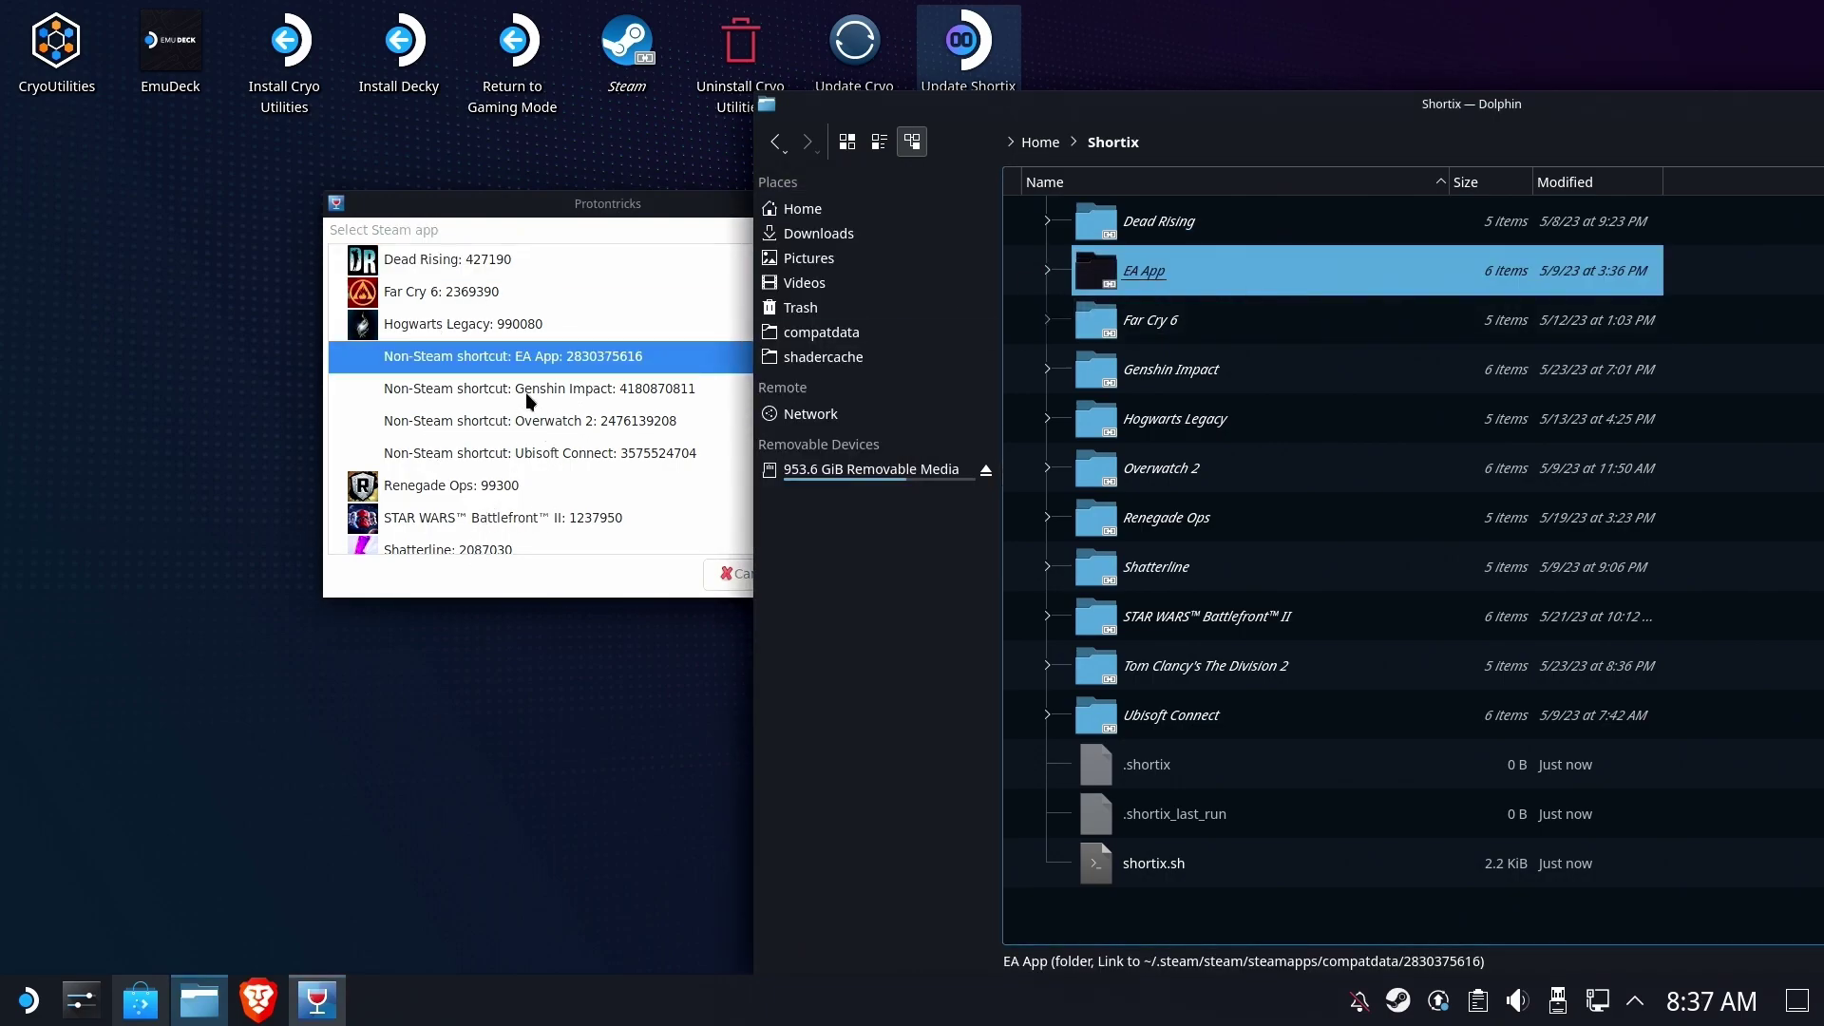
{"action": "left_click", "coordinate": [488, 293]}
{"action": "left_click", "coordinate": [1219, 321]}
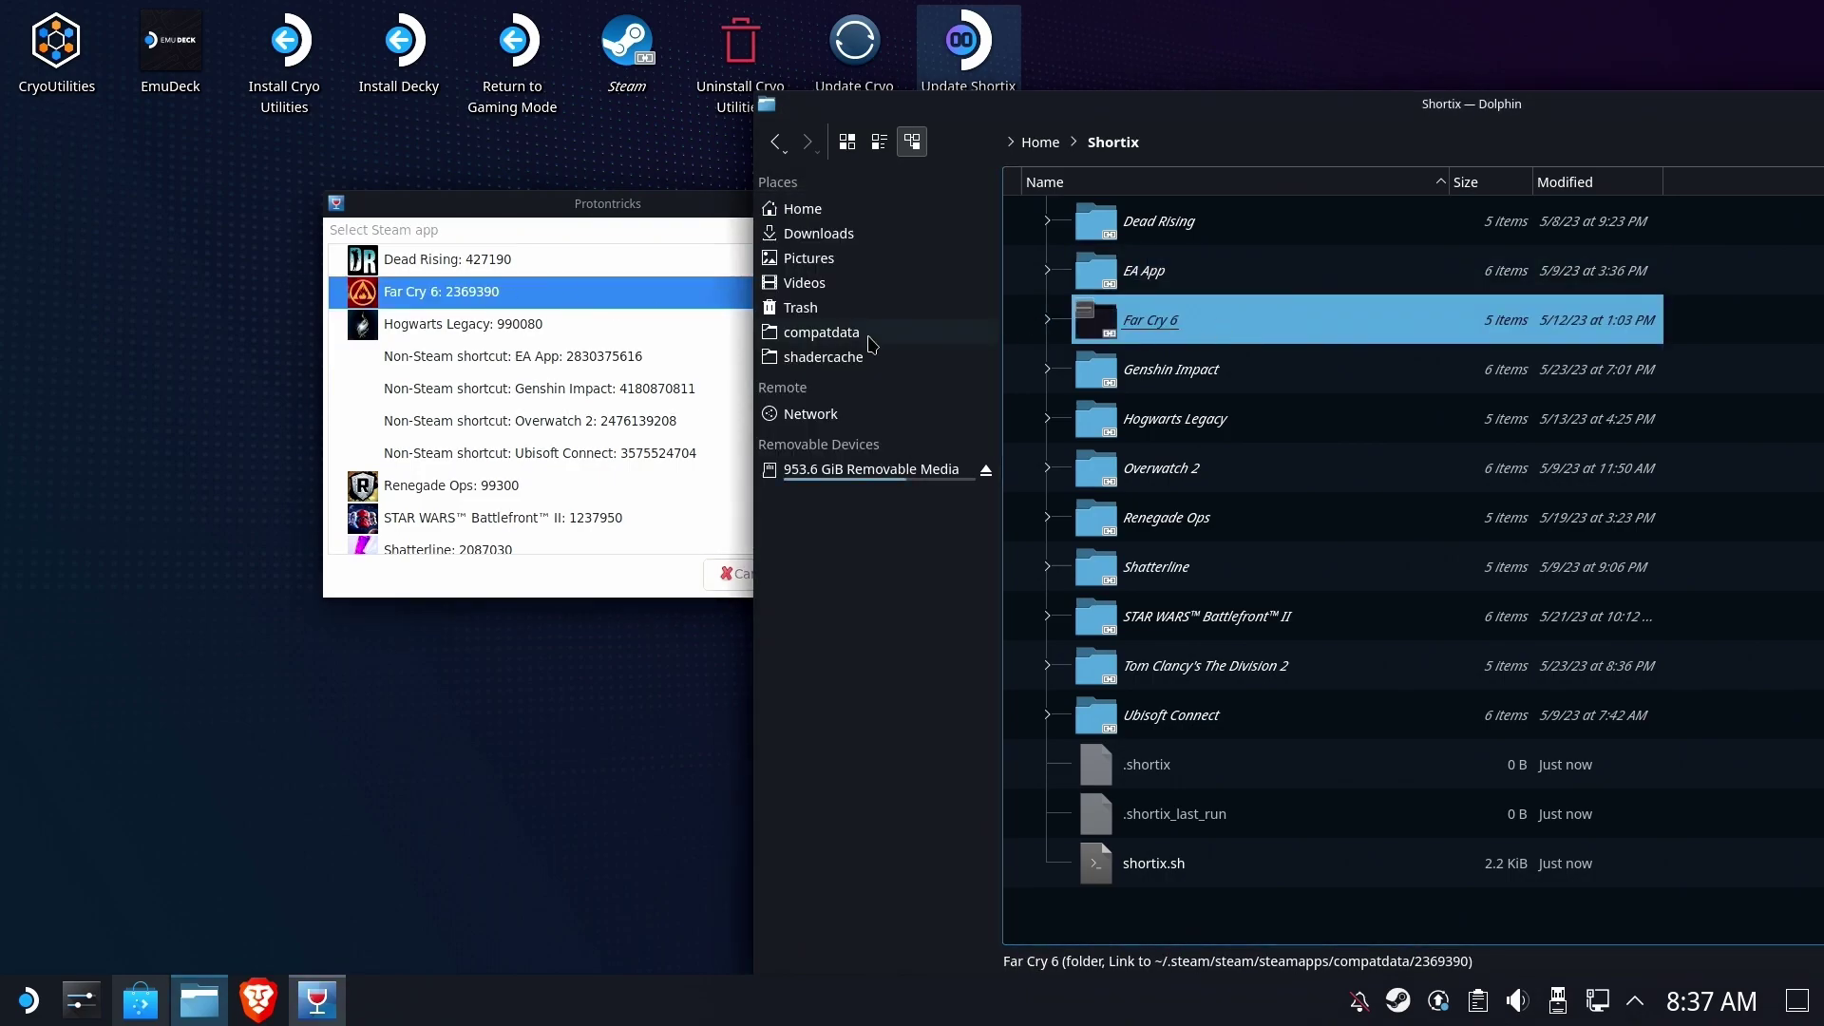
{"action": "left_click_drag", "start_coordinate": [626, 217], "coordinate": [485, 198]}
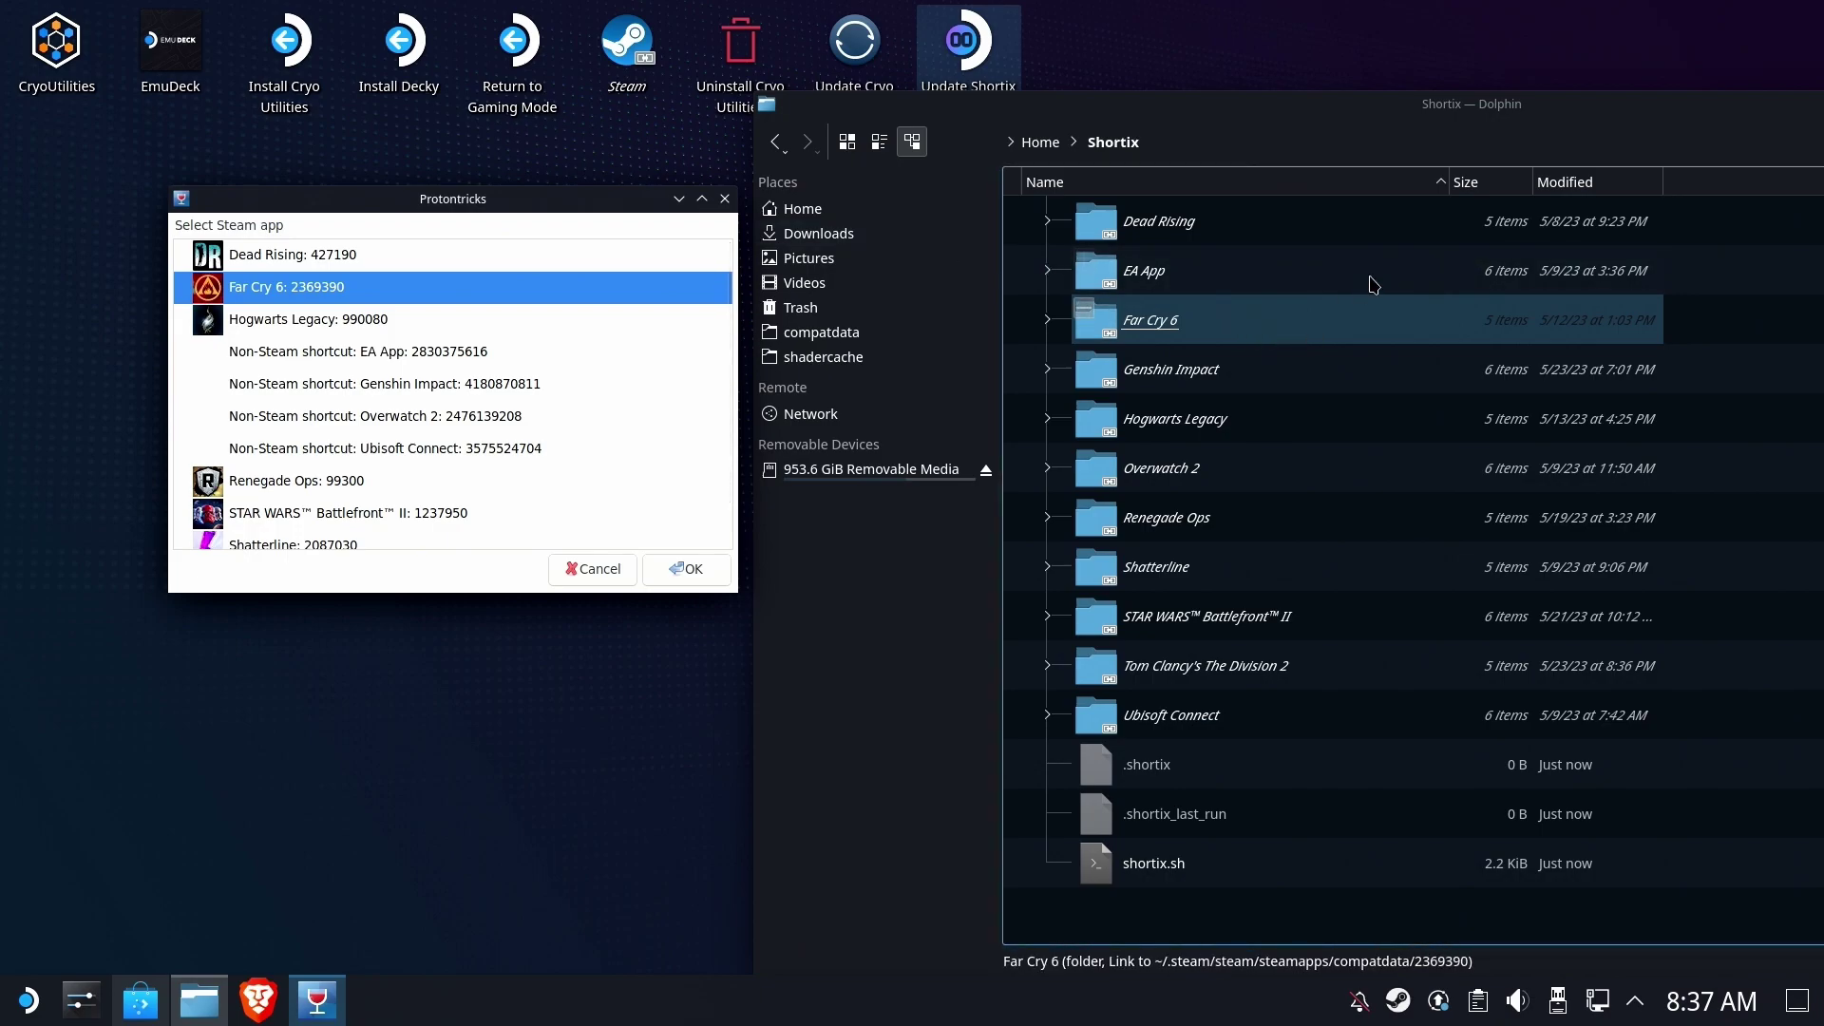
Browse Far Cry 6 > pfx > drive_c > Program Files (x86) > Ubisoft > Ubisoft Game Launcher
{"action": "left_click_drag", "start_coordinate": [1377, 122], "coordinate": [1119, 87]}
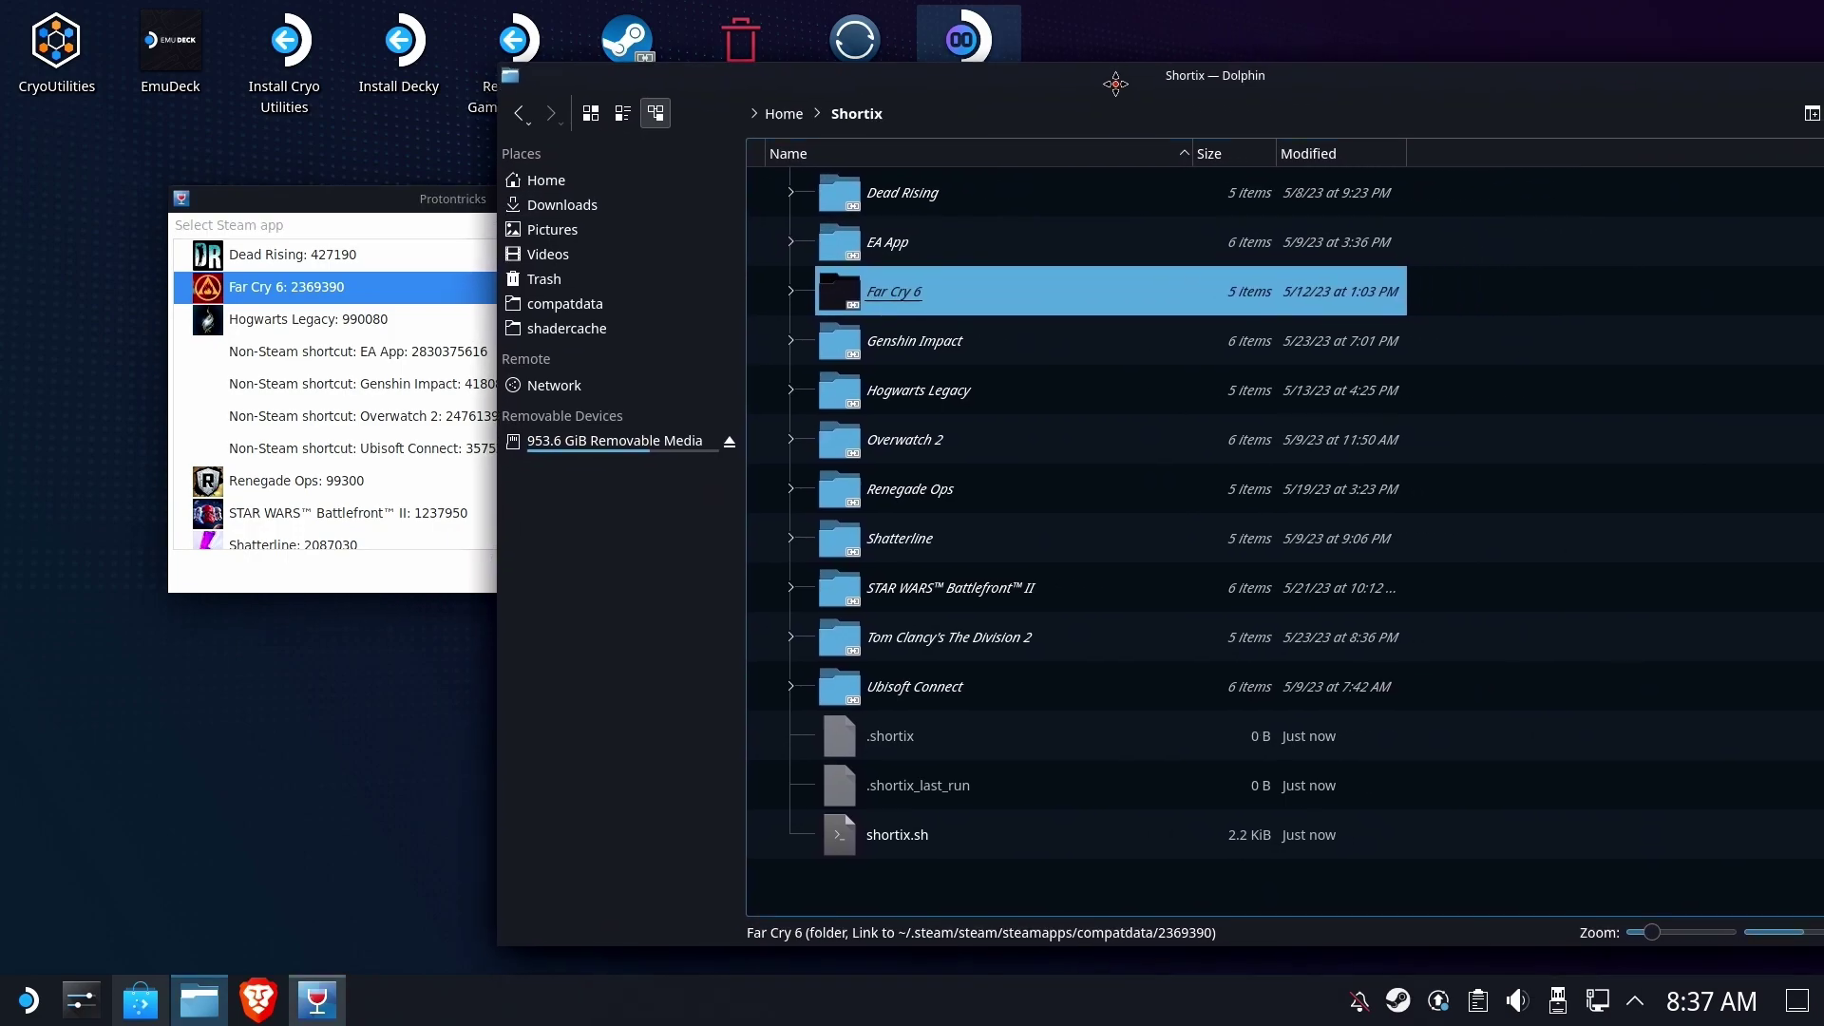
{"action": "left_click", "coordinate": [815, 291]}
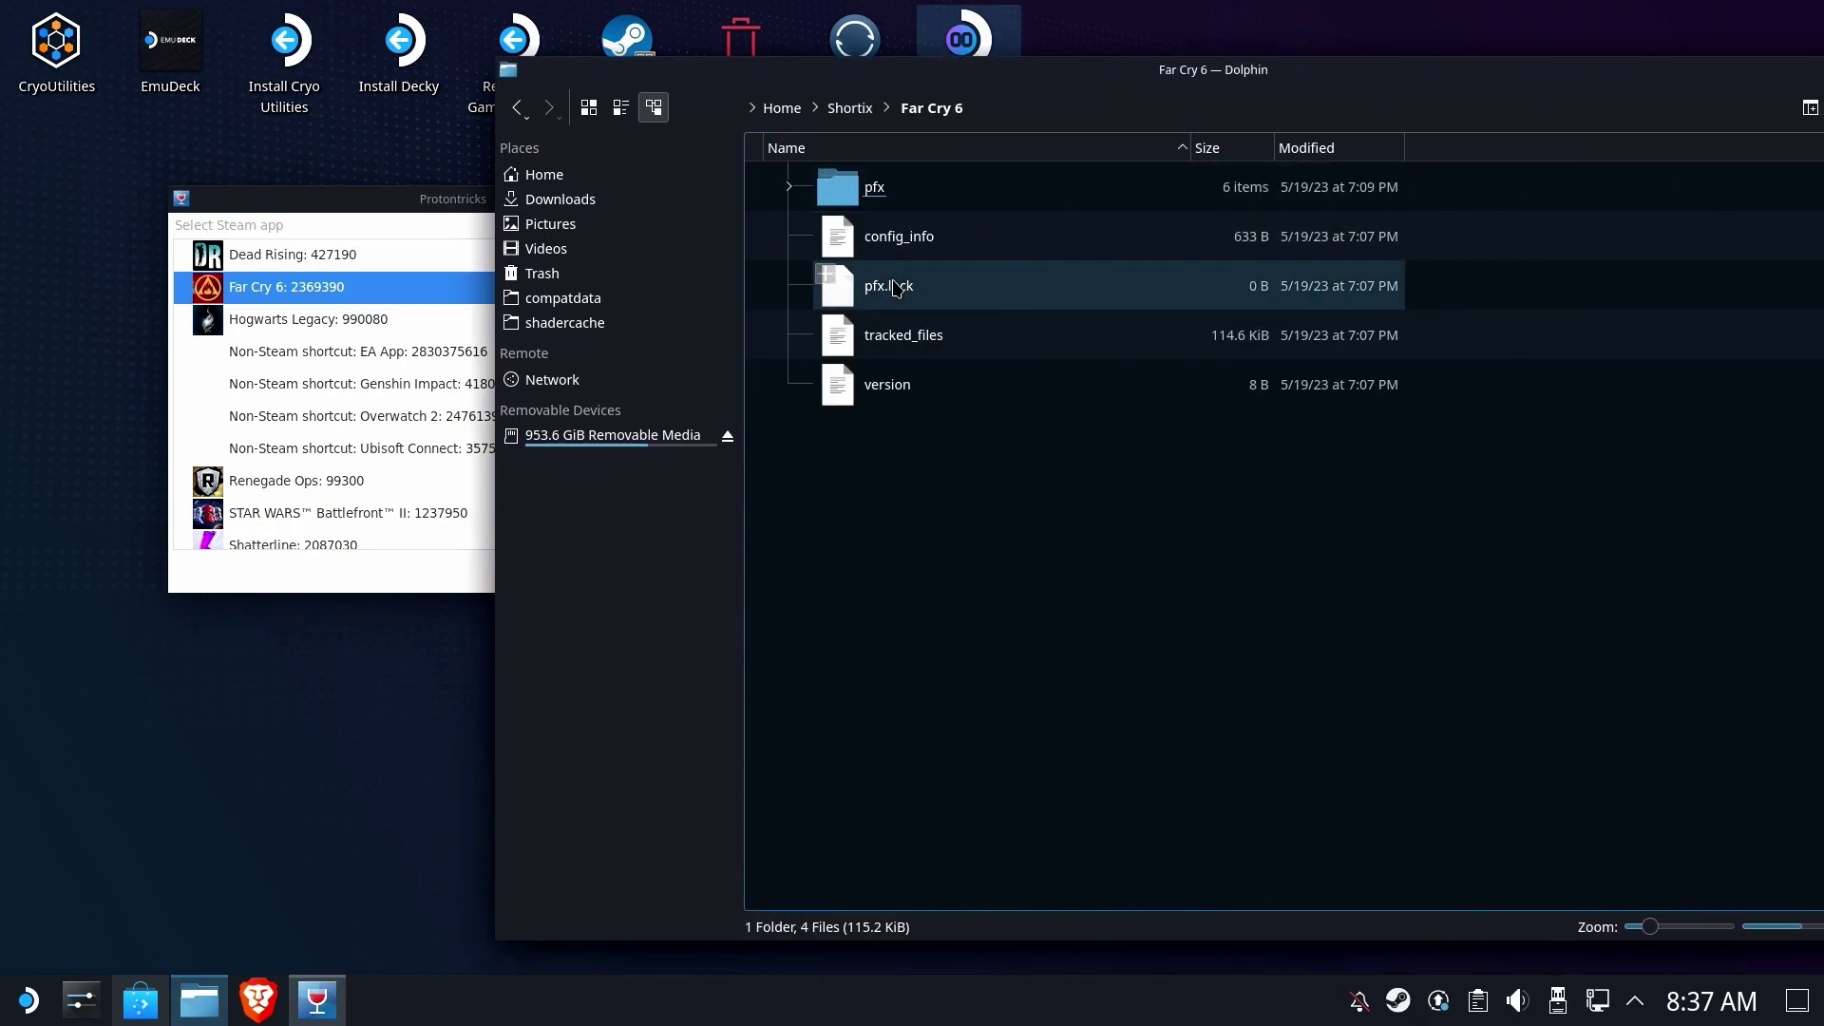
{"action": "left_click", "coordinate": [904, 187]}
{"action": "left_click", "coordinate": [983, 233]}
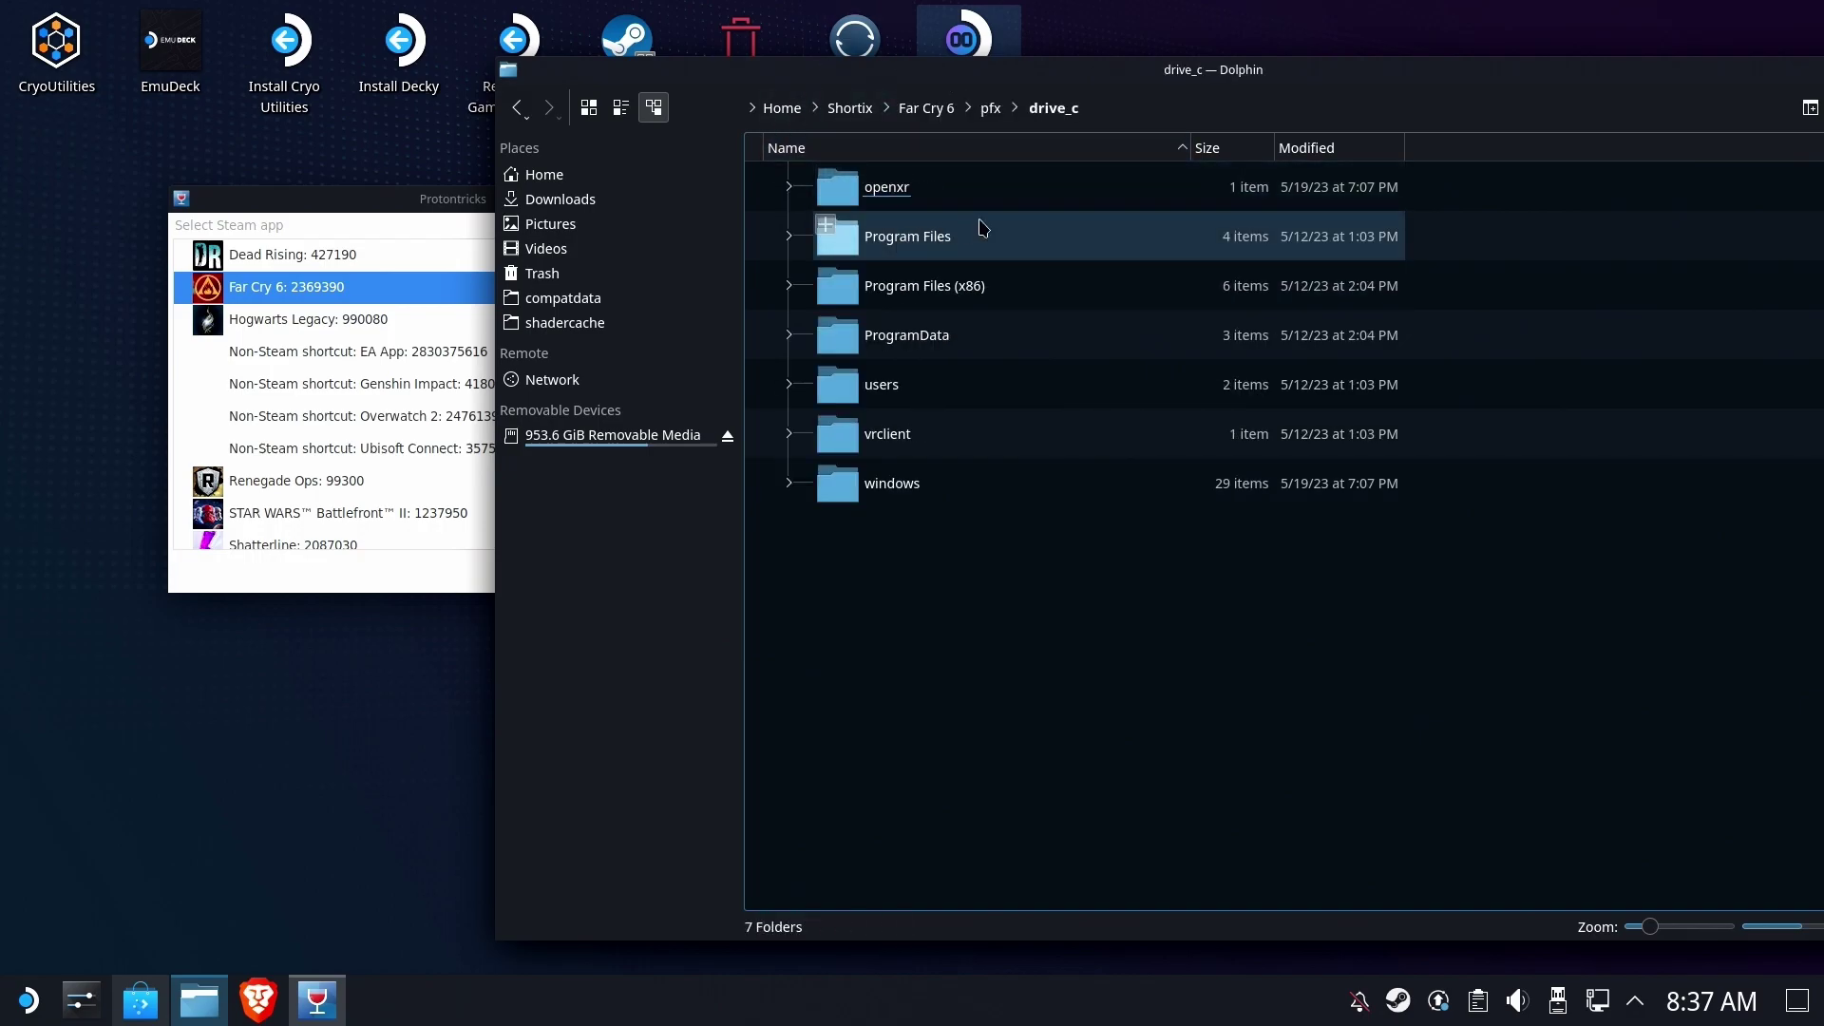
{"action": "left_click", "coordinate": [983, 287]}
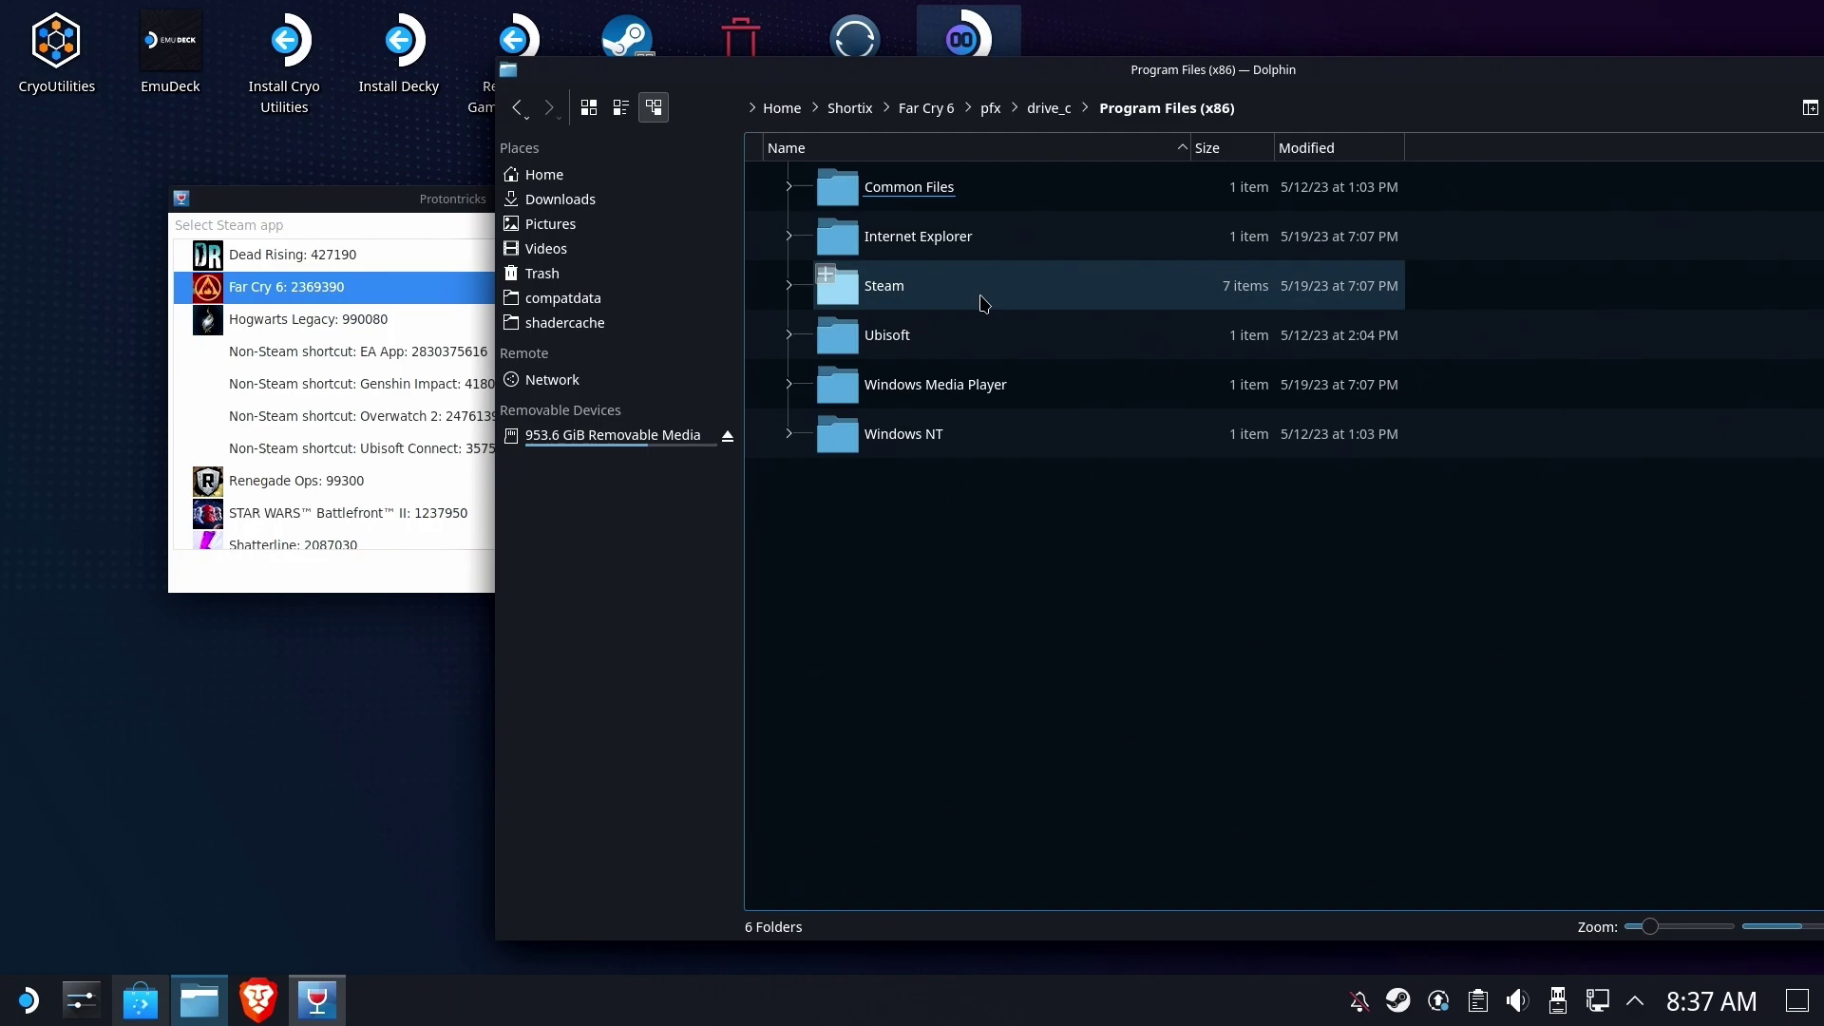
{"action": "left_click", "coordinate": [979, 335]}
{"action": "left_click", "coordinate": [966, 190]}
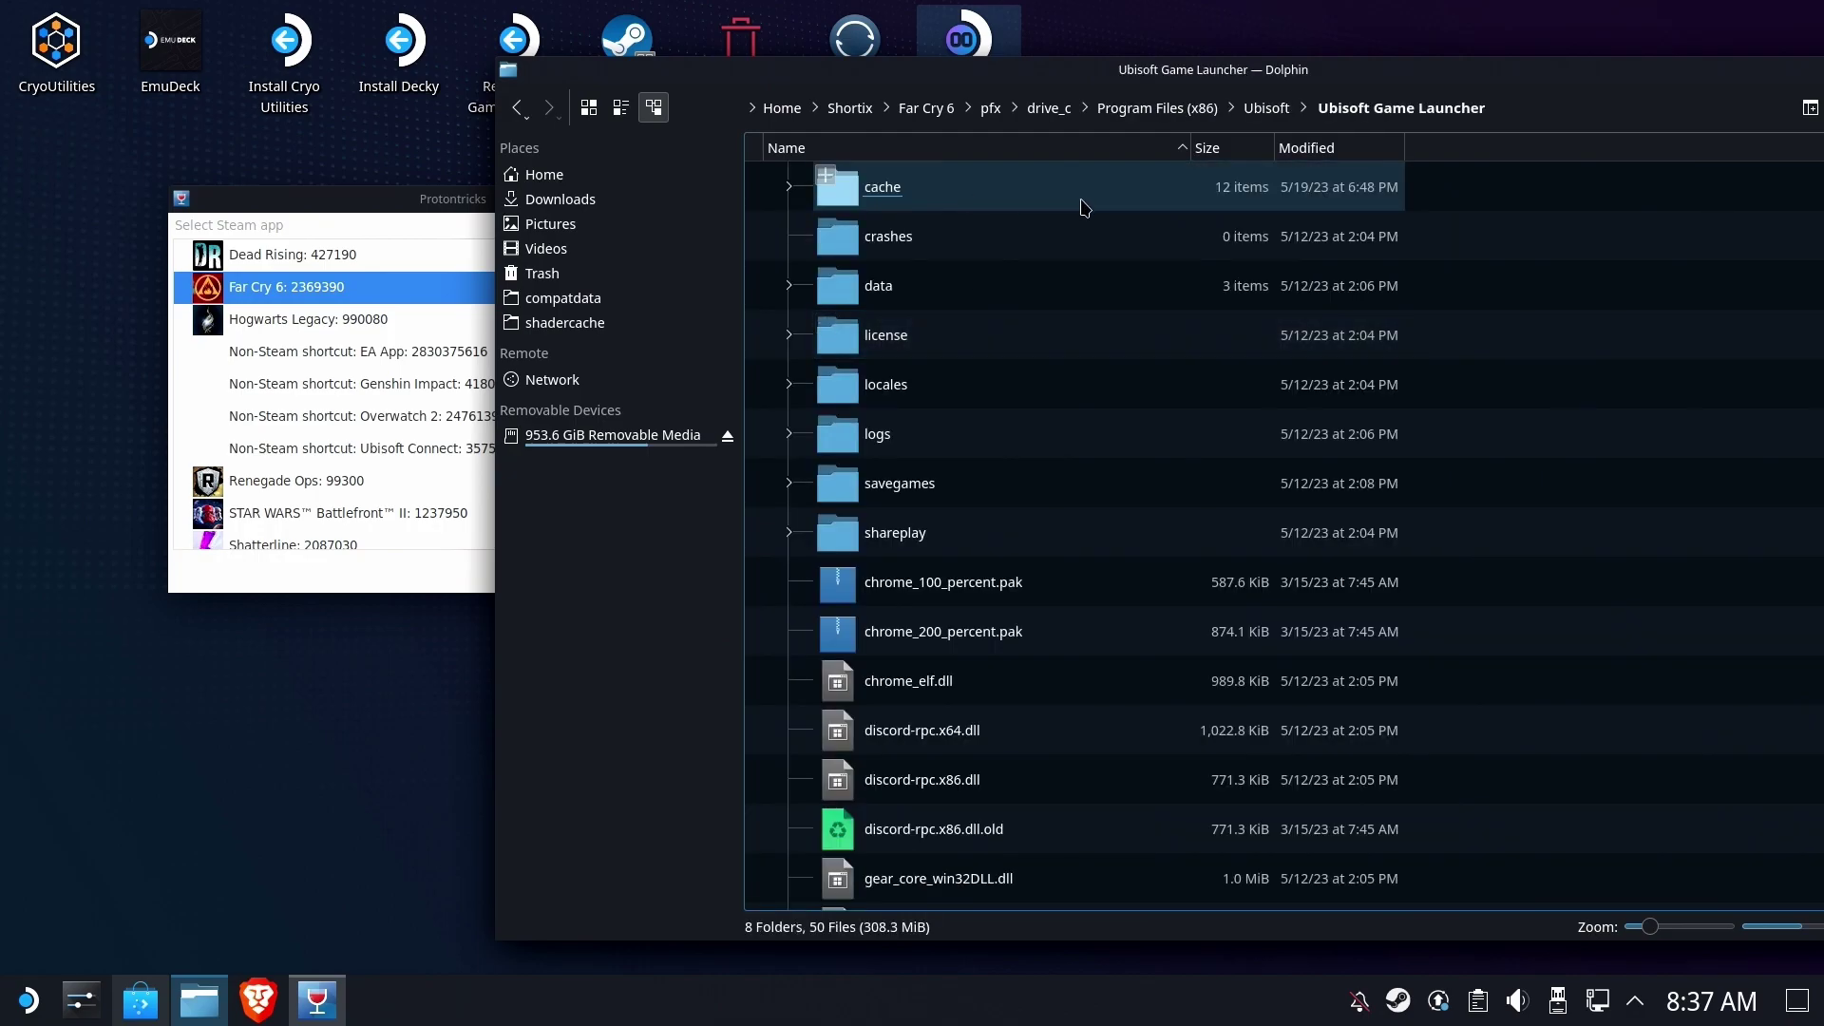
{"action": "scroll", "coordinate": [1045, 285], "scroll_direction": "down", "scroll_amount": 10}
{"action": "scroll", "coordinate": [1021, 352], "scroll_direction": "up", "scroll_amount": 10}
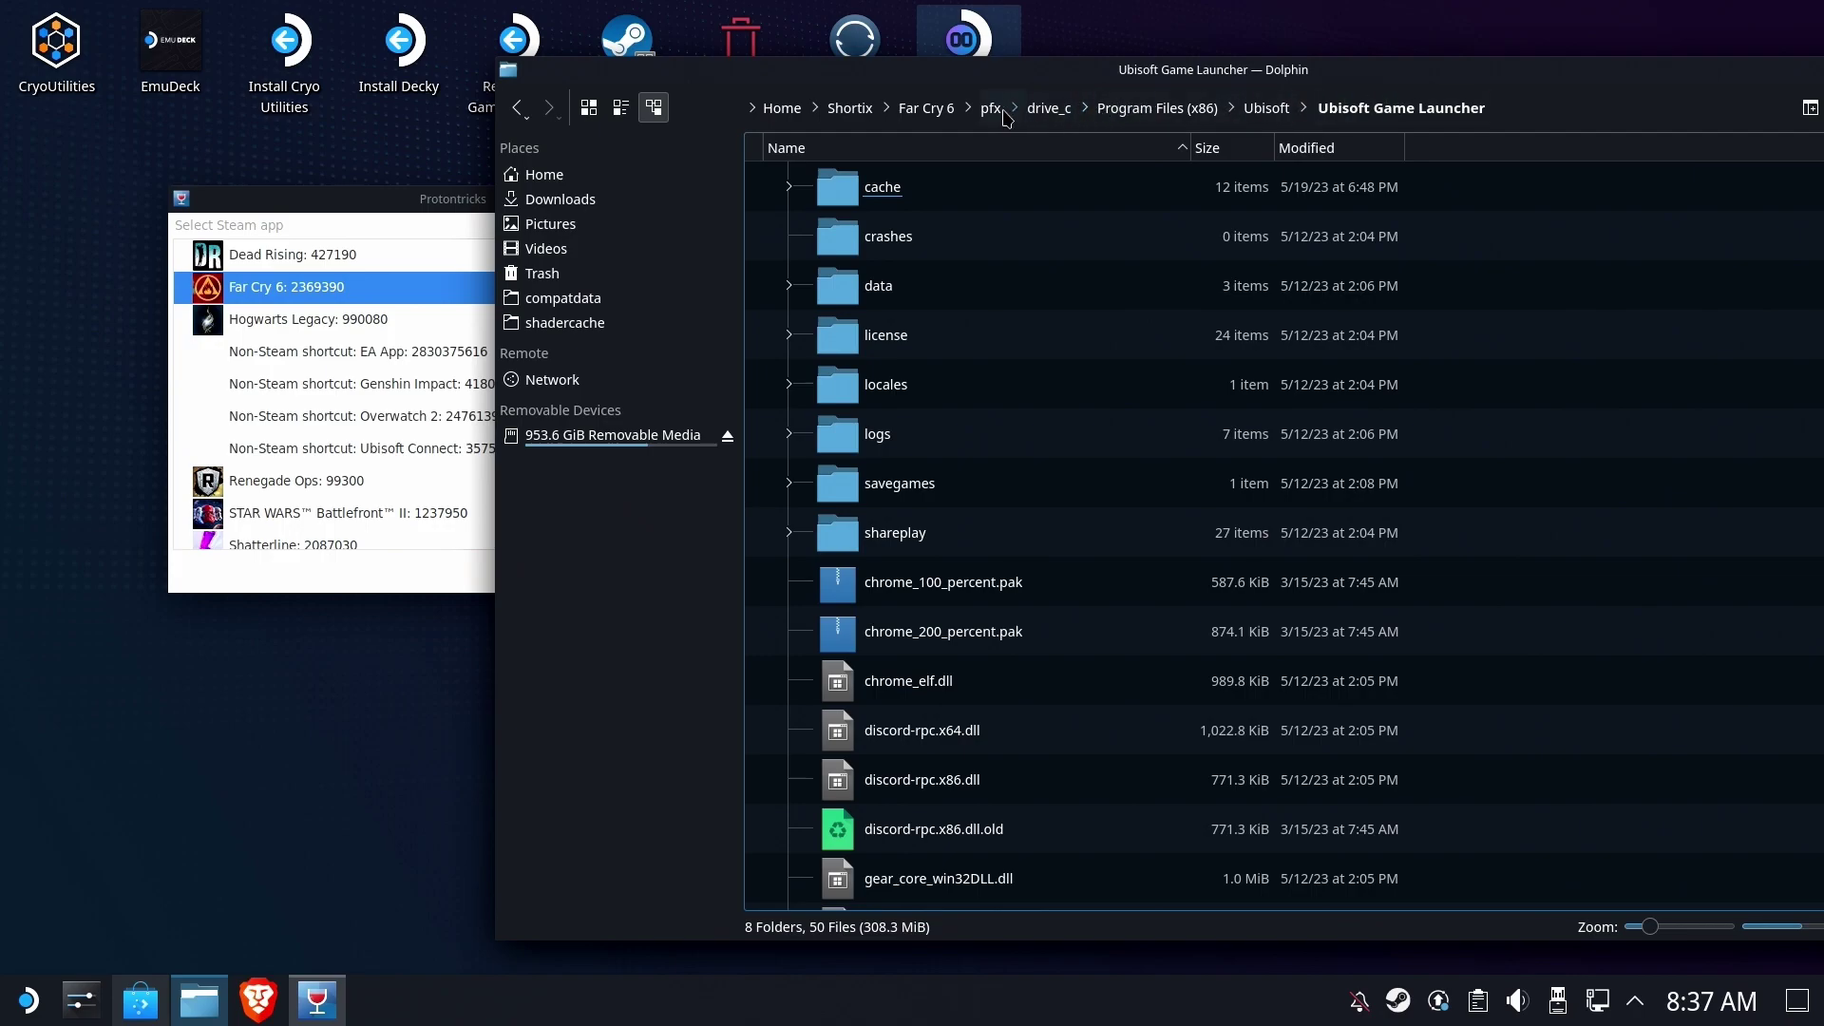
Split the Dolphin view and return the left pane to the Shortix folder
{"action": "left_click_drag", "start_coordinate": [1626, 70], "coordinate": [1517, 70]}
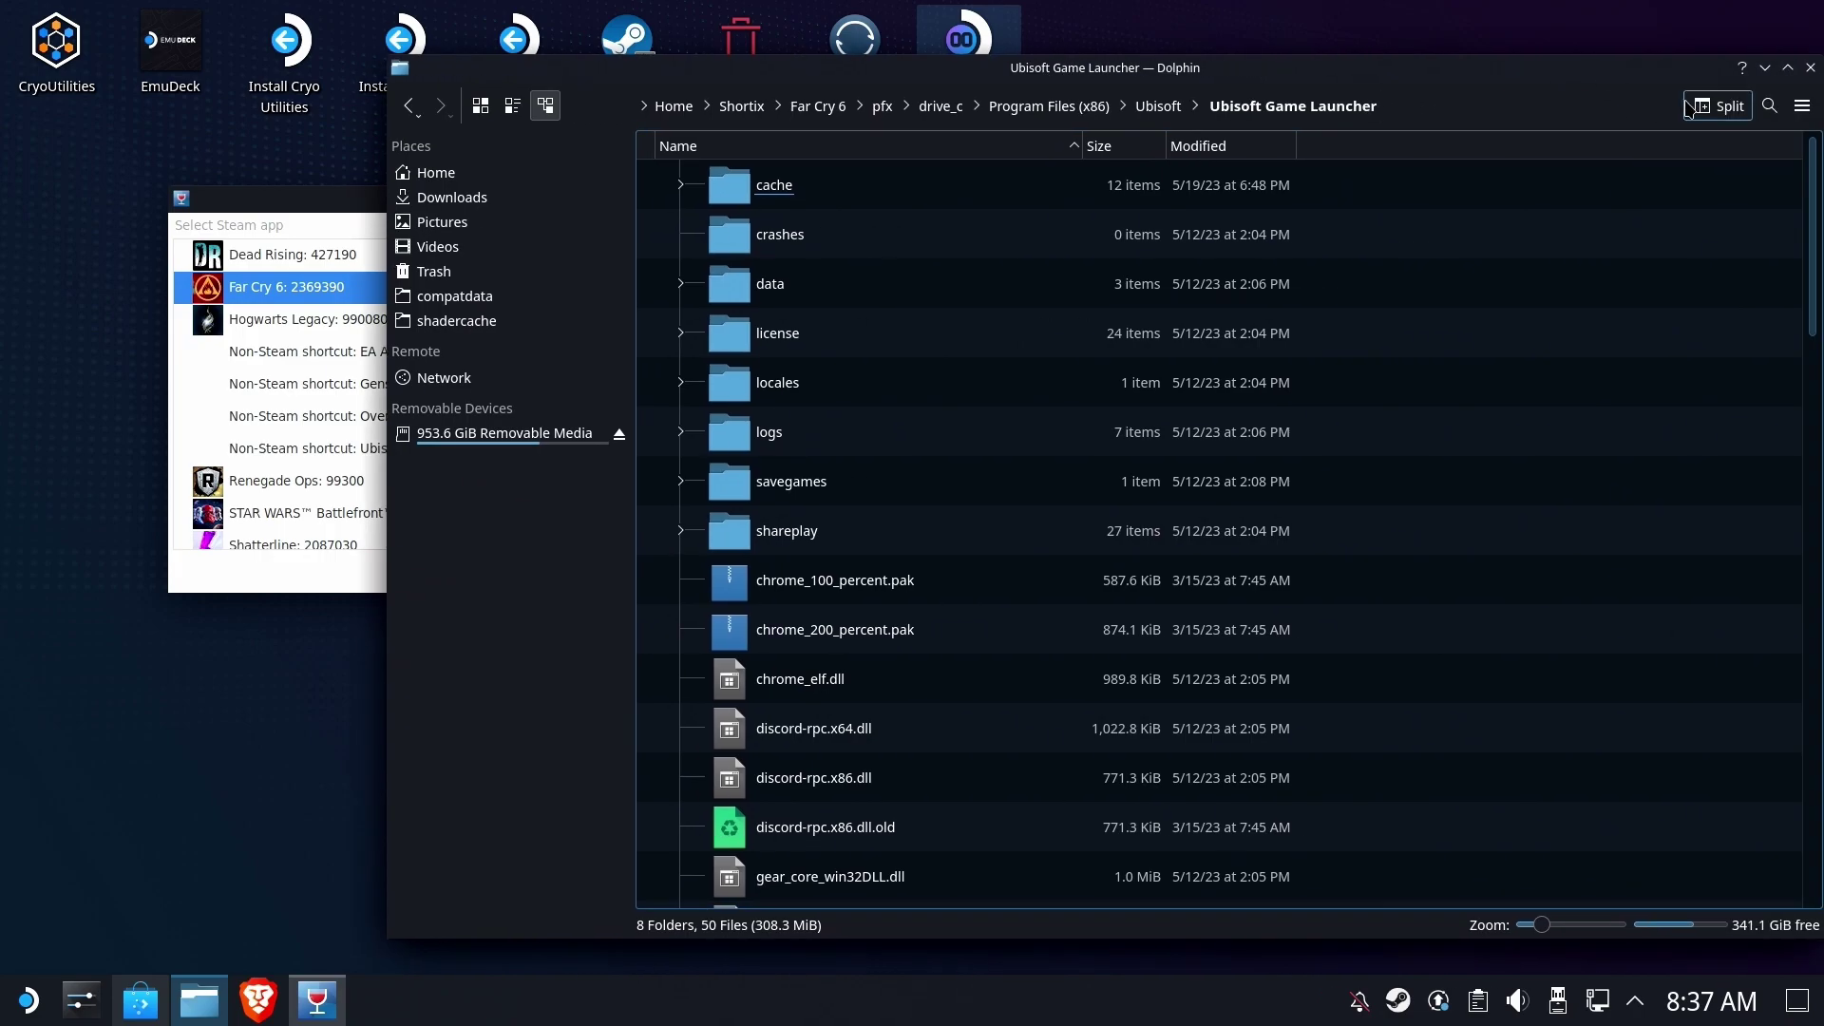
{"action": "left_click", "coordinate": [1689, 105]}
{"action": "left_click_drag", "start_coordinate": [1433, 278], "coordinate": [1045, 109]}
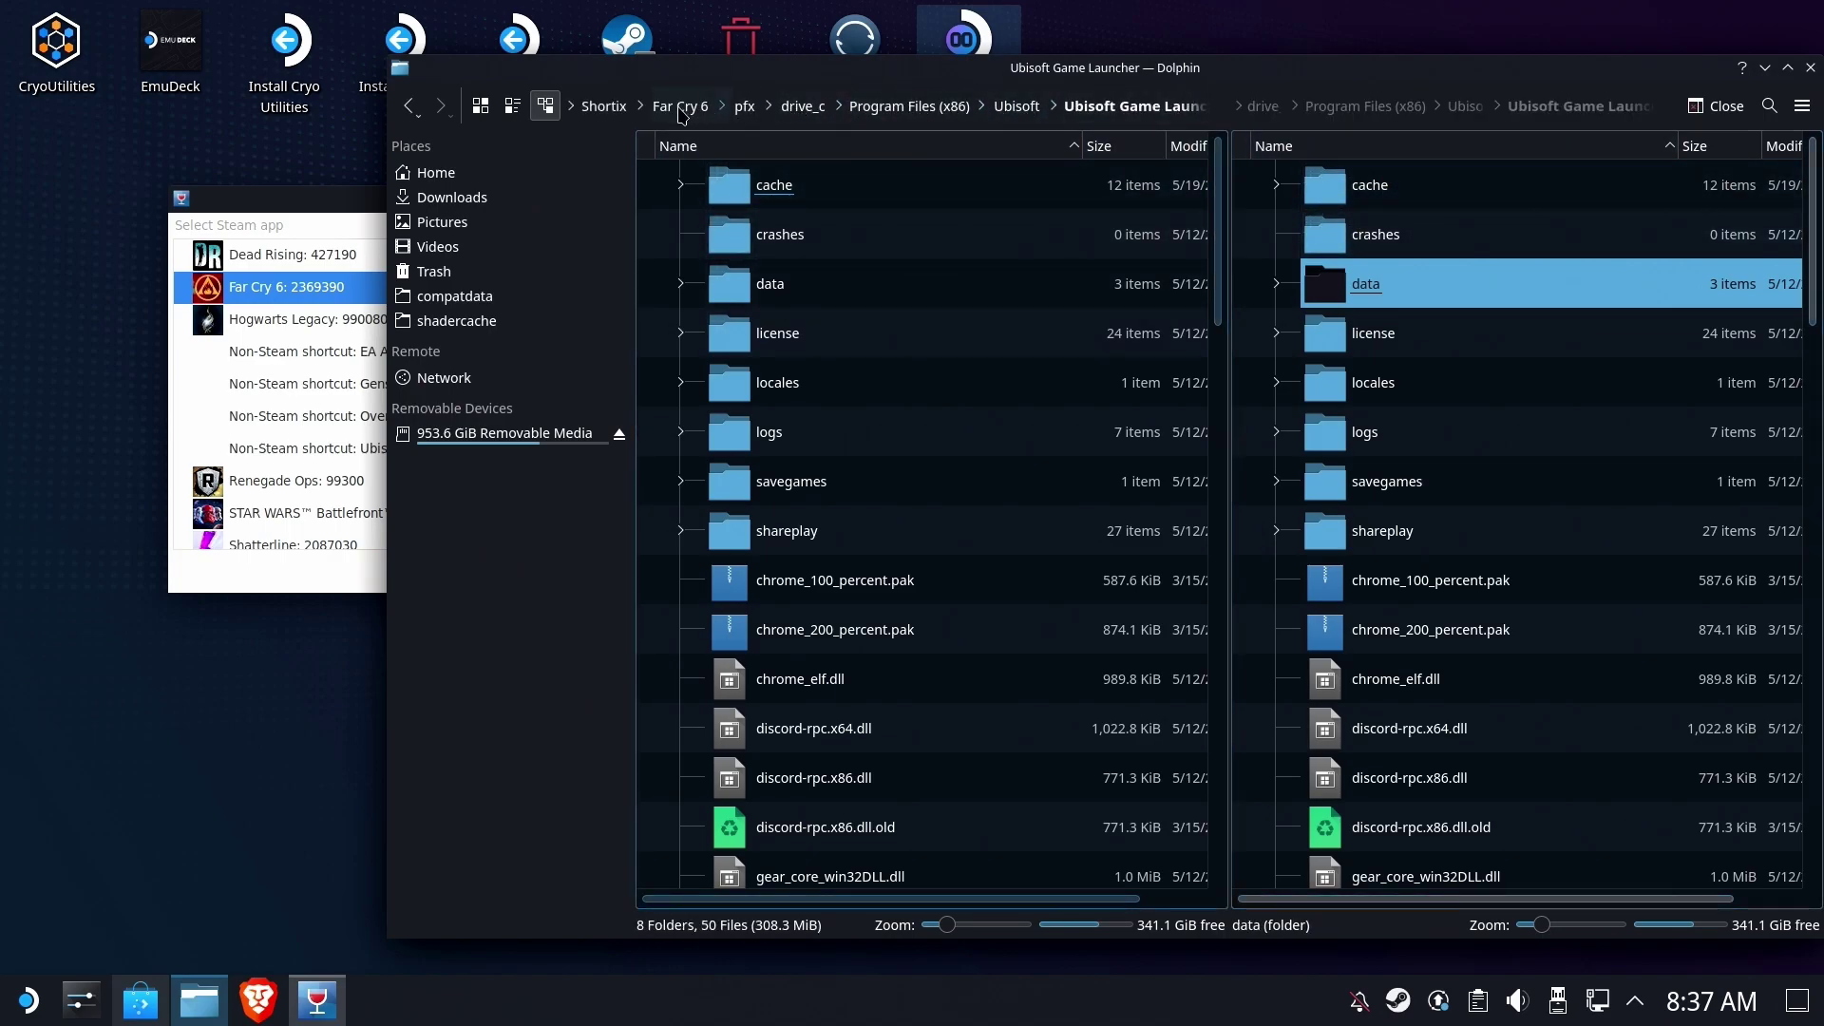
{"action": "left_click_drag", "start_coordinate": [679, 112], "coordinate": [740, 112]}
{"action": "left_click", "coordinate": [746, 106]}
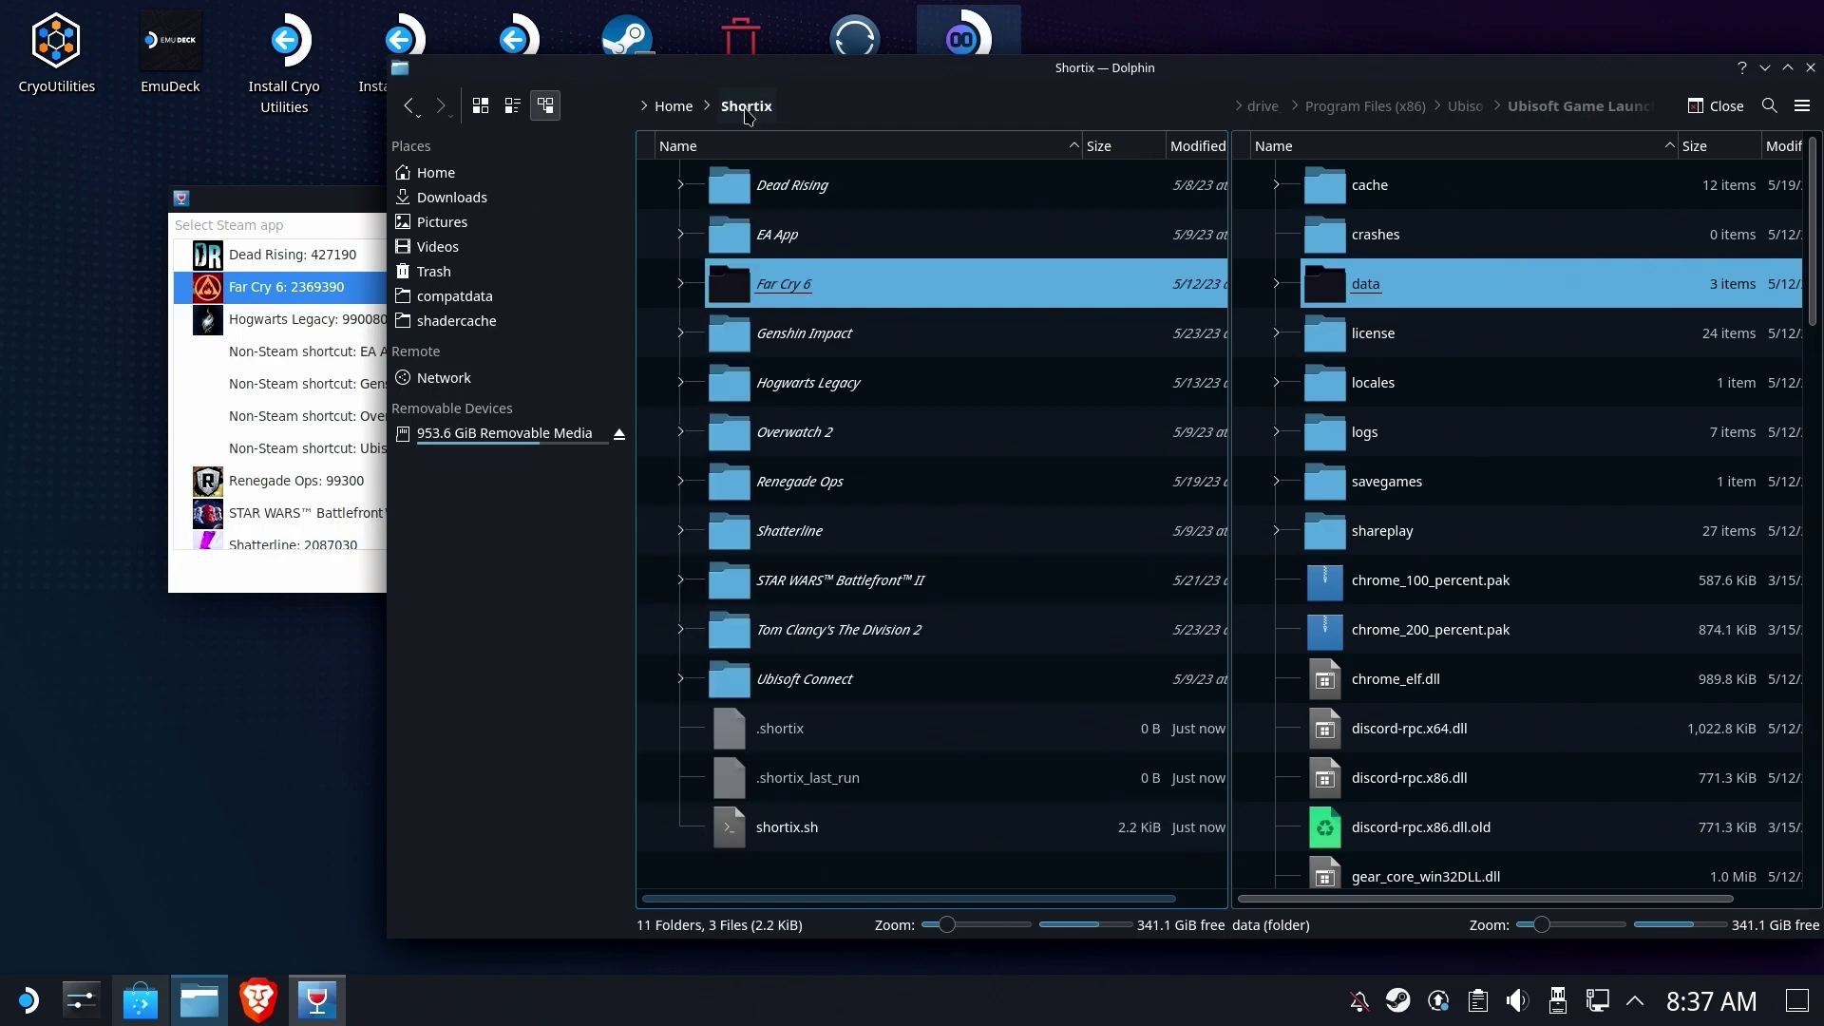
Copy the Far Cry 6 link's target path from its Properties dialog
{"action": "right_click", "coordinate": [785, 285]}
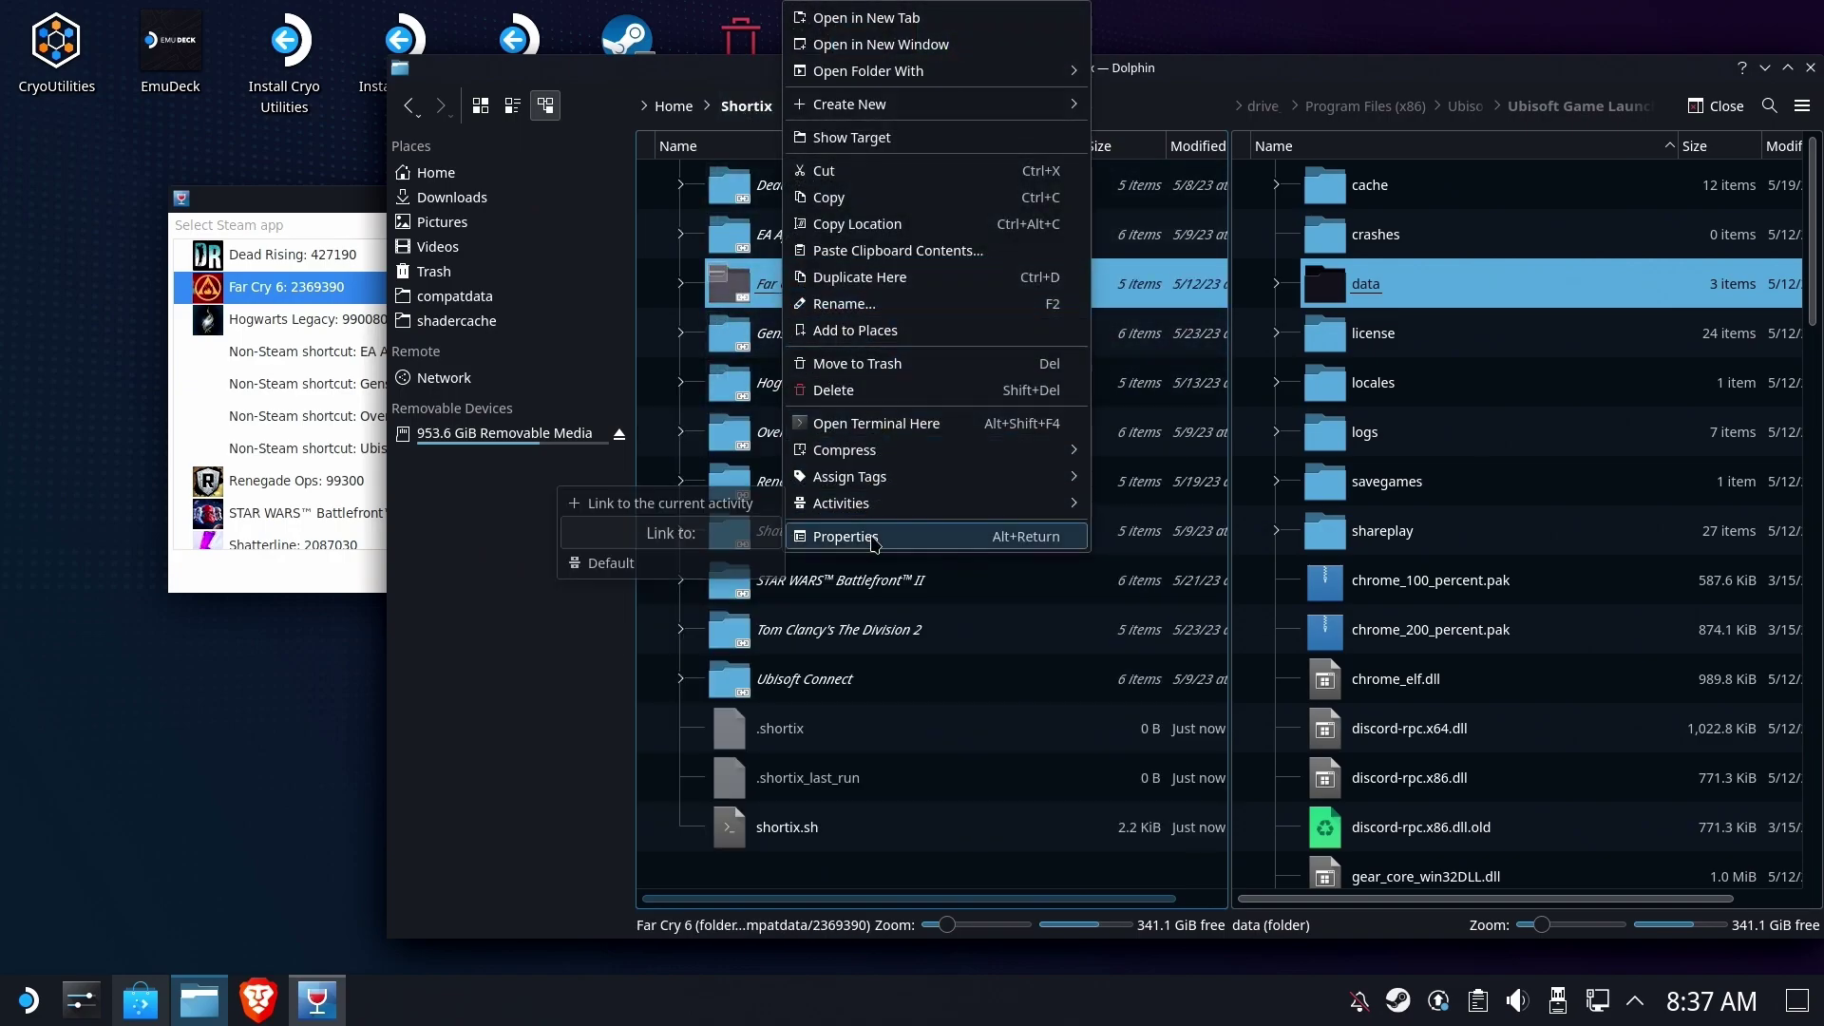
{"action": "left_click", "coordinate": [875, 539]}
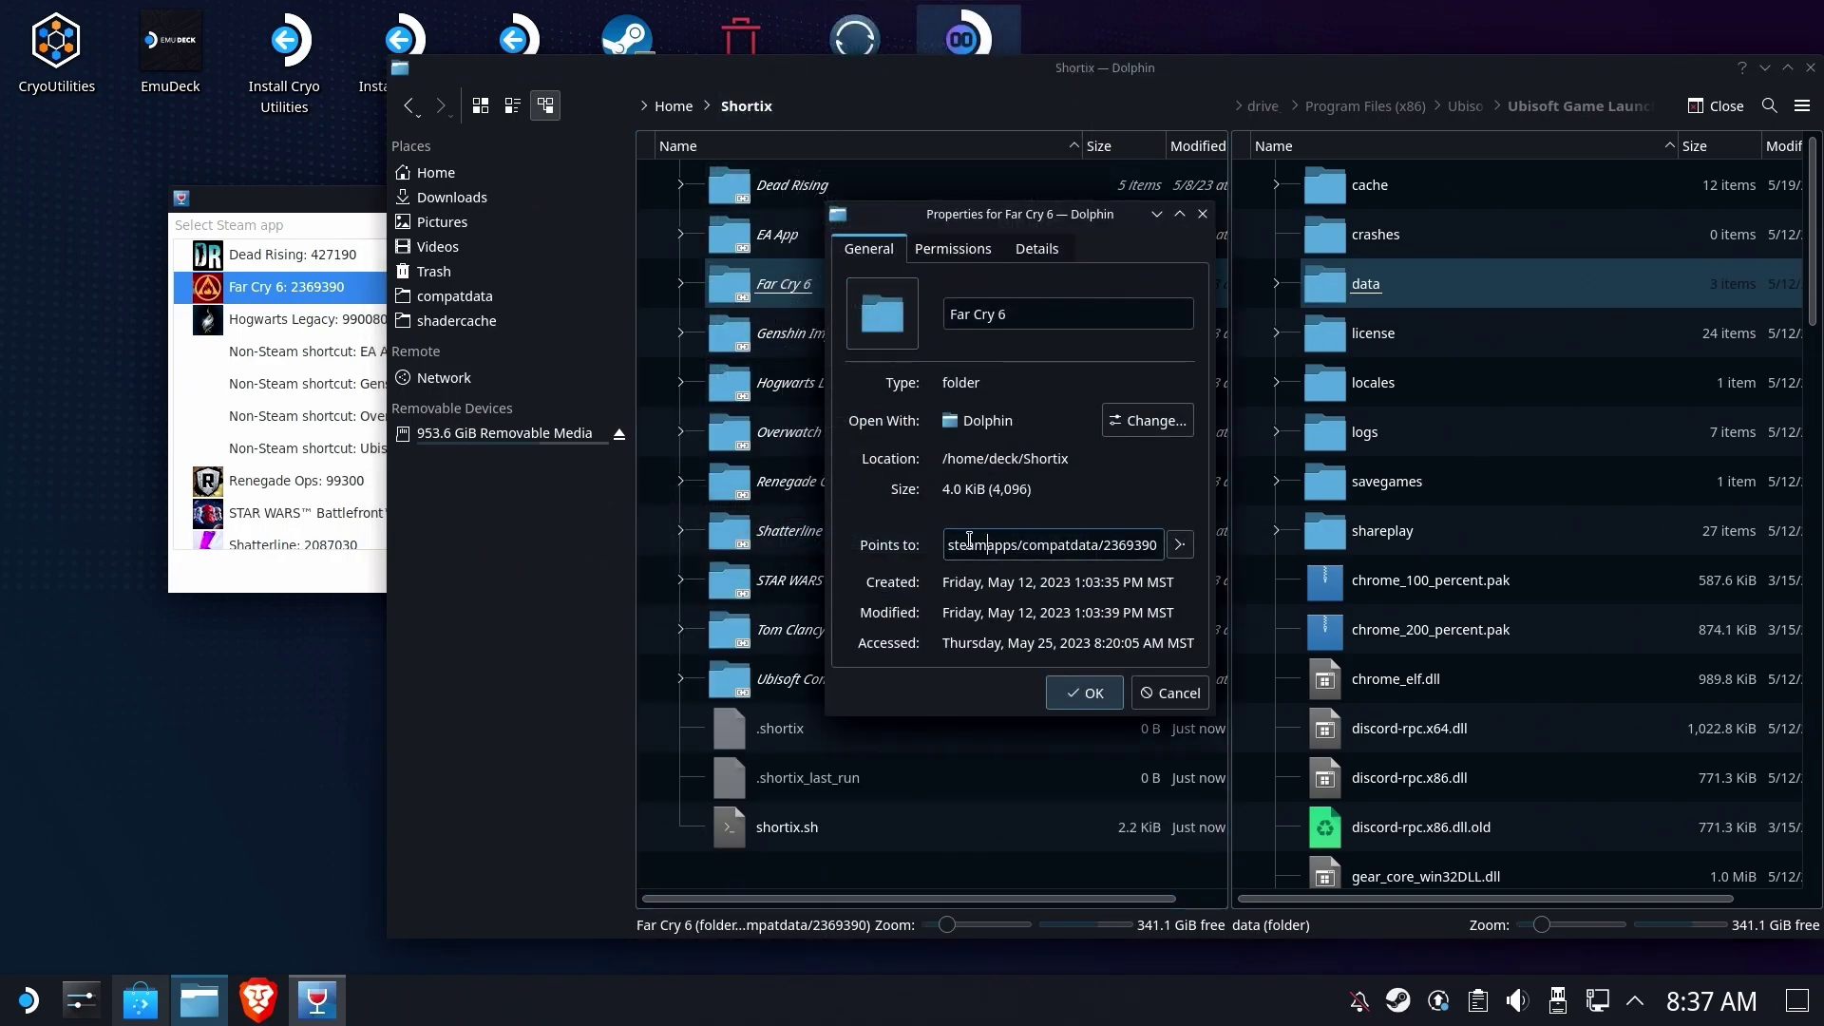
{"action": "double_click", "coordinate": [1146, 547]}
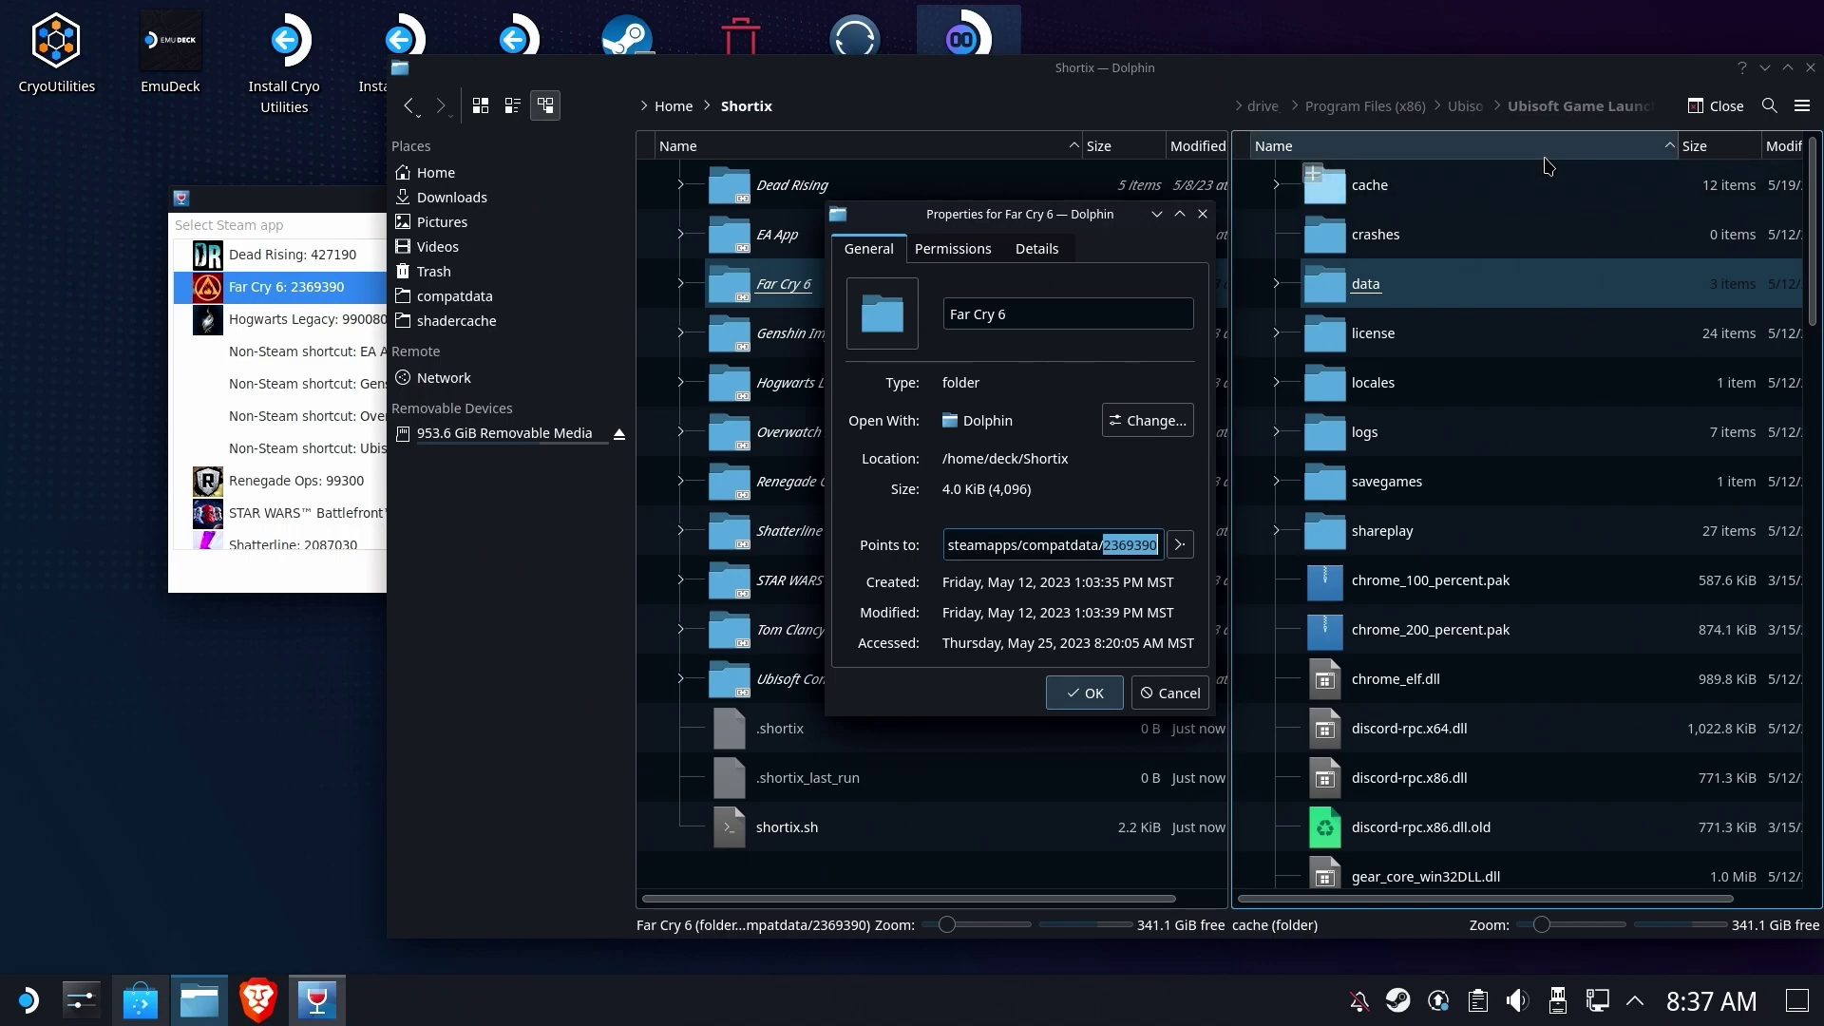
{"action": "triple_click", "coordinate": [1019, 549]}
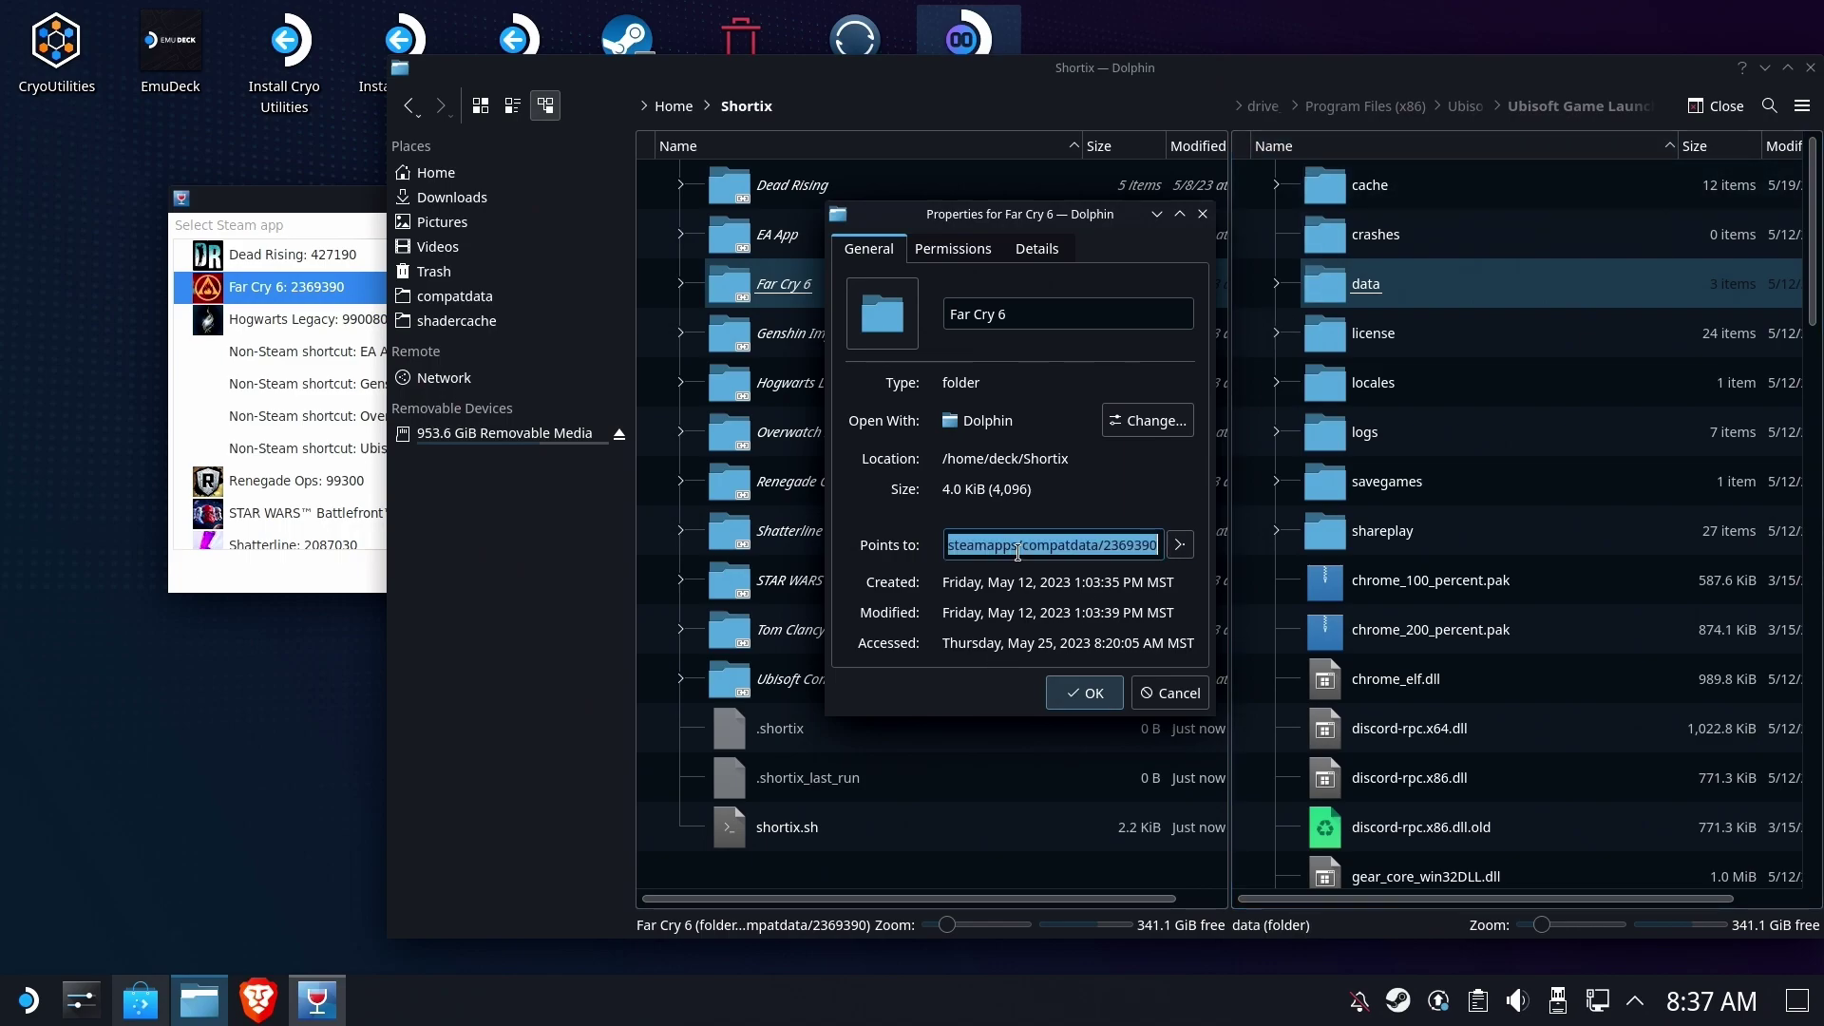
{"action": "right_click", "coordinate": [1018, 549]}
{"action": "left_click", "coordinate": [1049, 658]}
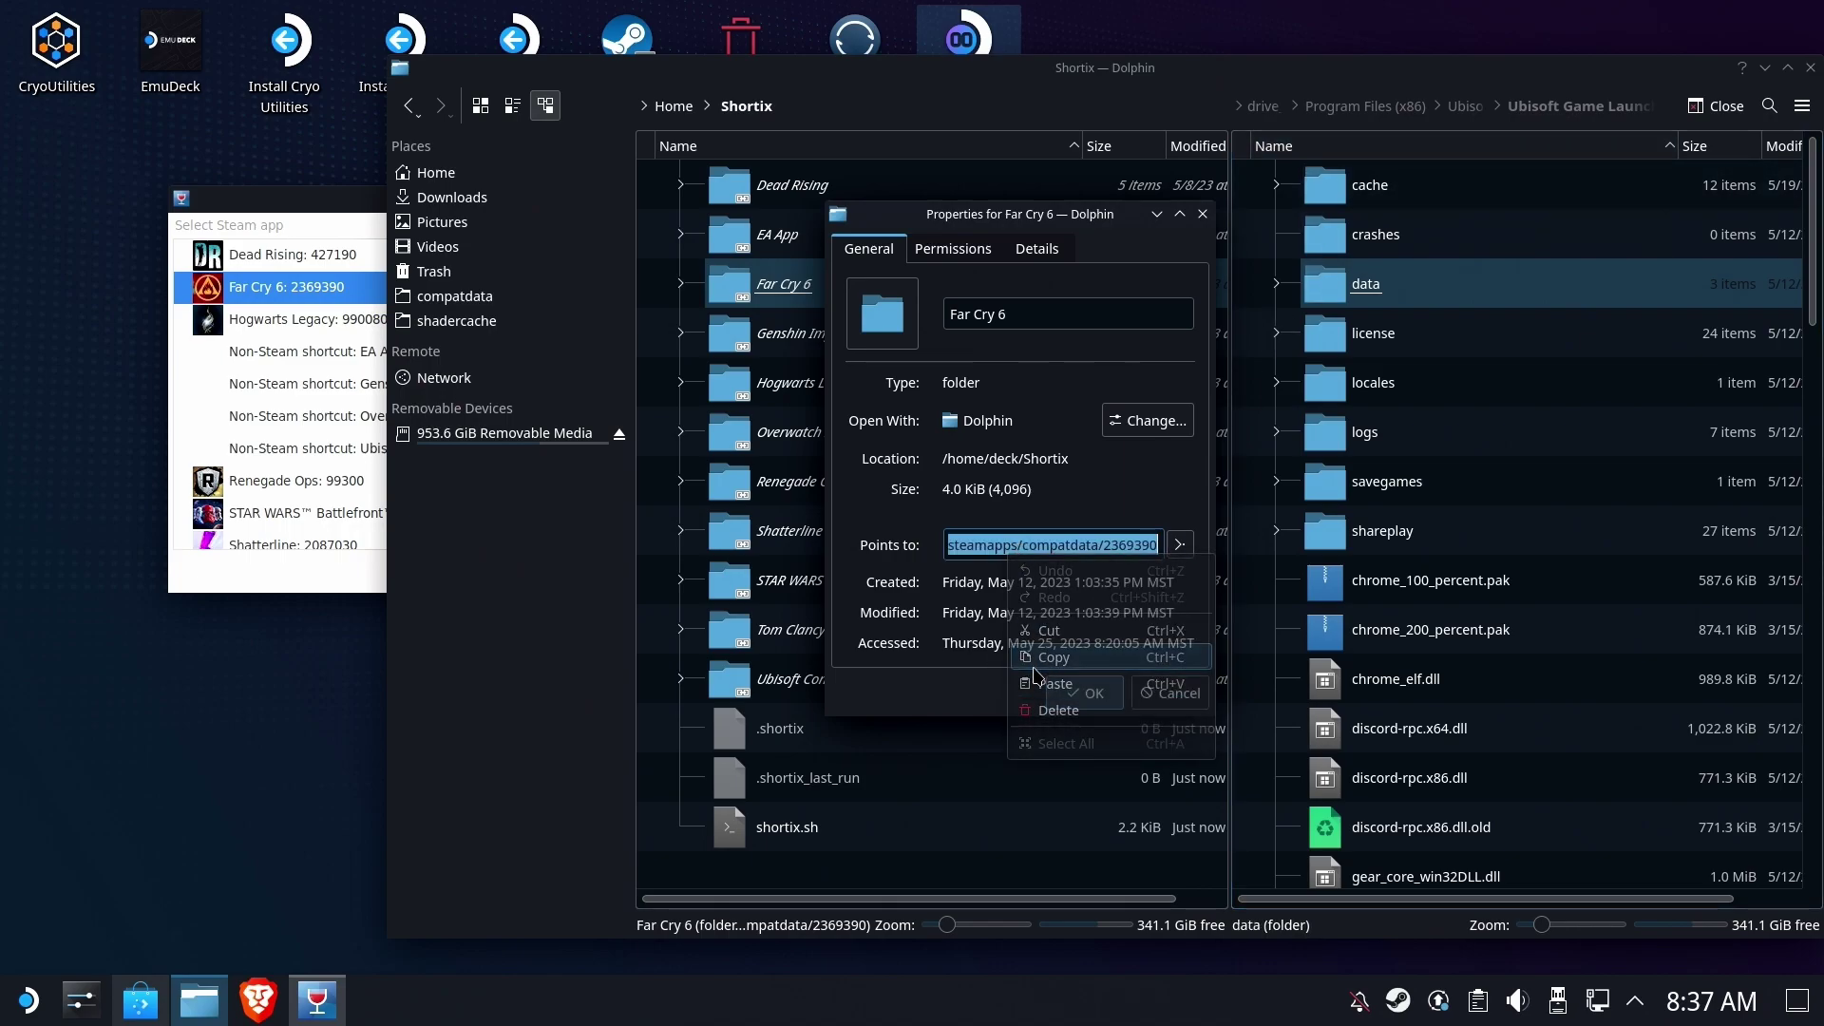
Open compatdata/2369390 in the right pane and Shortix/Far Cry 6 on the left, then close Properties
{"action": "left_click", "coordinate": [1465, 106]}
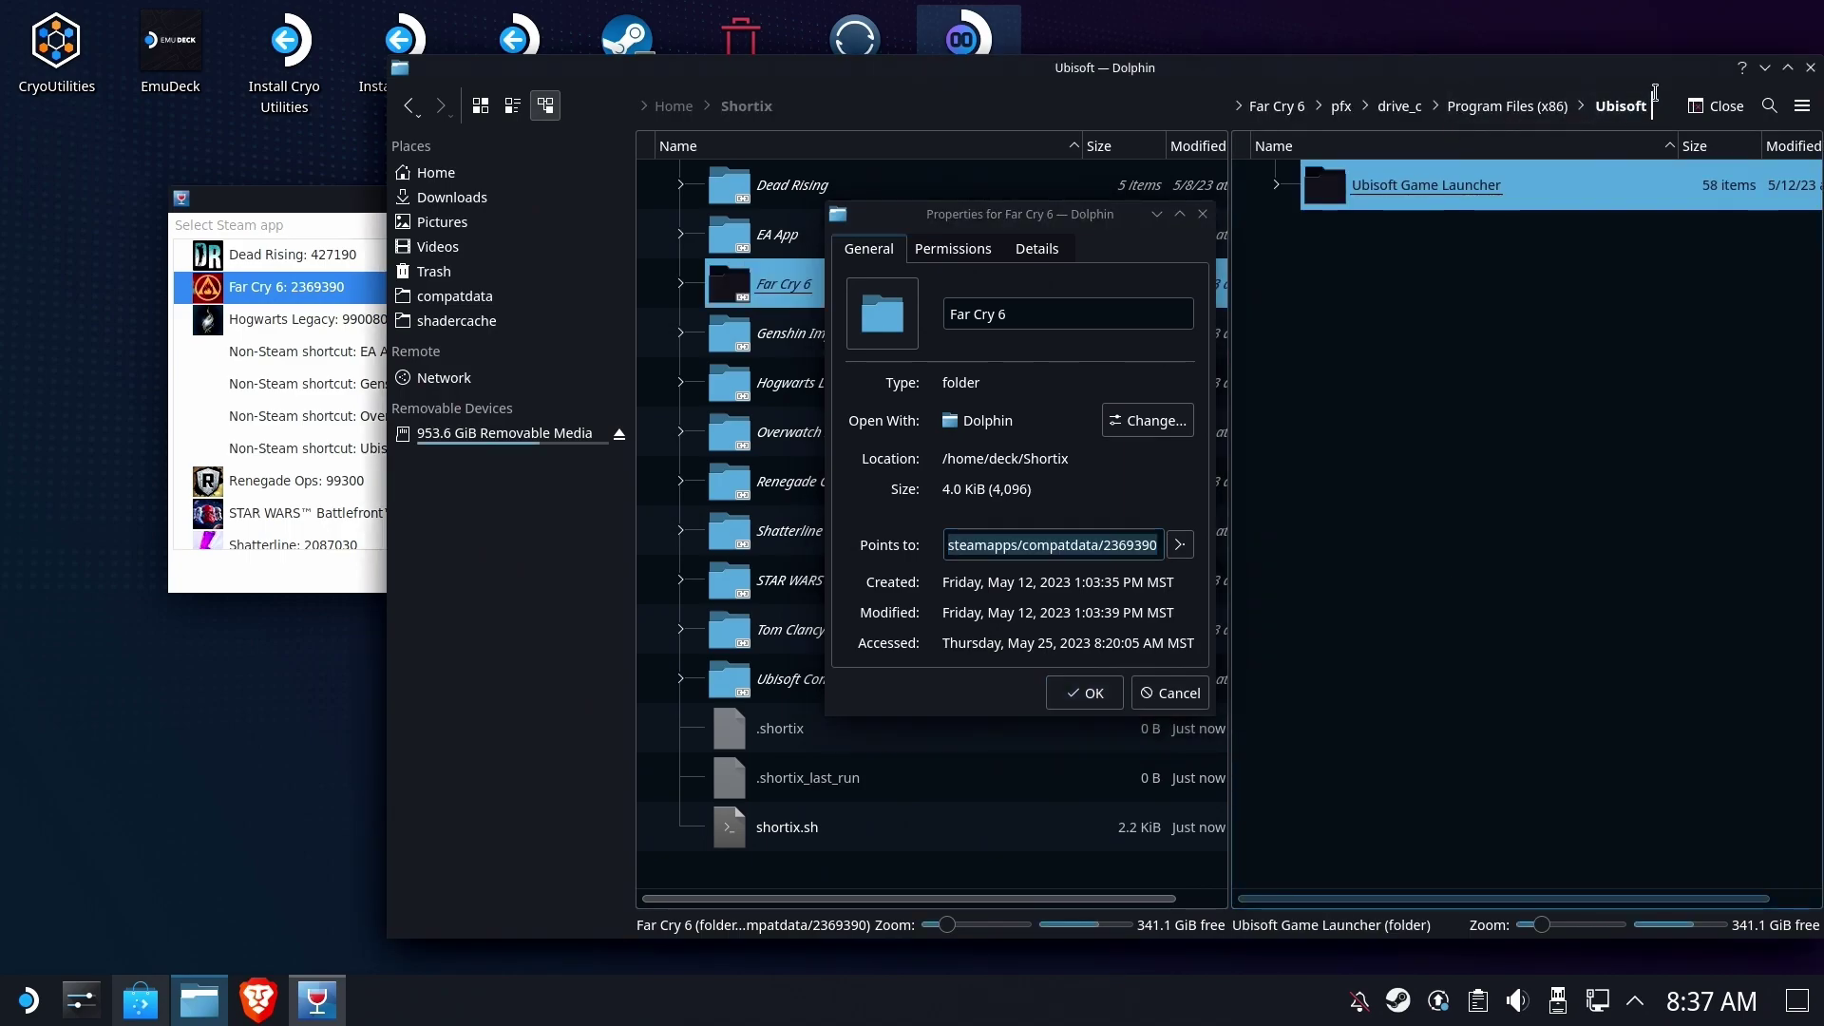
{"action": "left_click", "coordinate": [1654, 95]}
{"action": "triple_click", "coordinate": [1578, 105]}
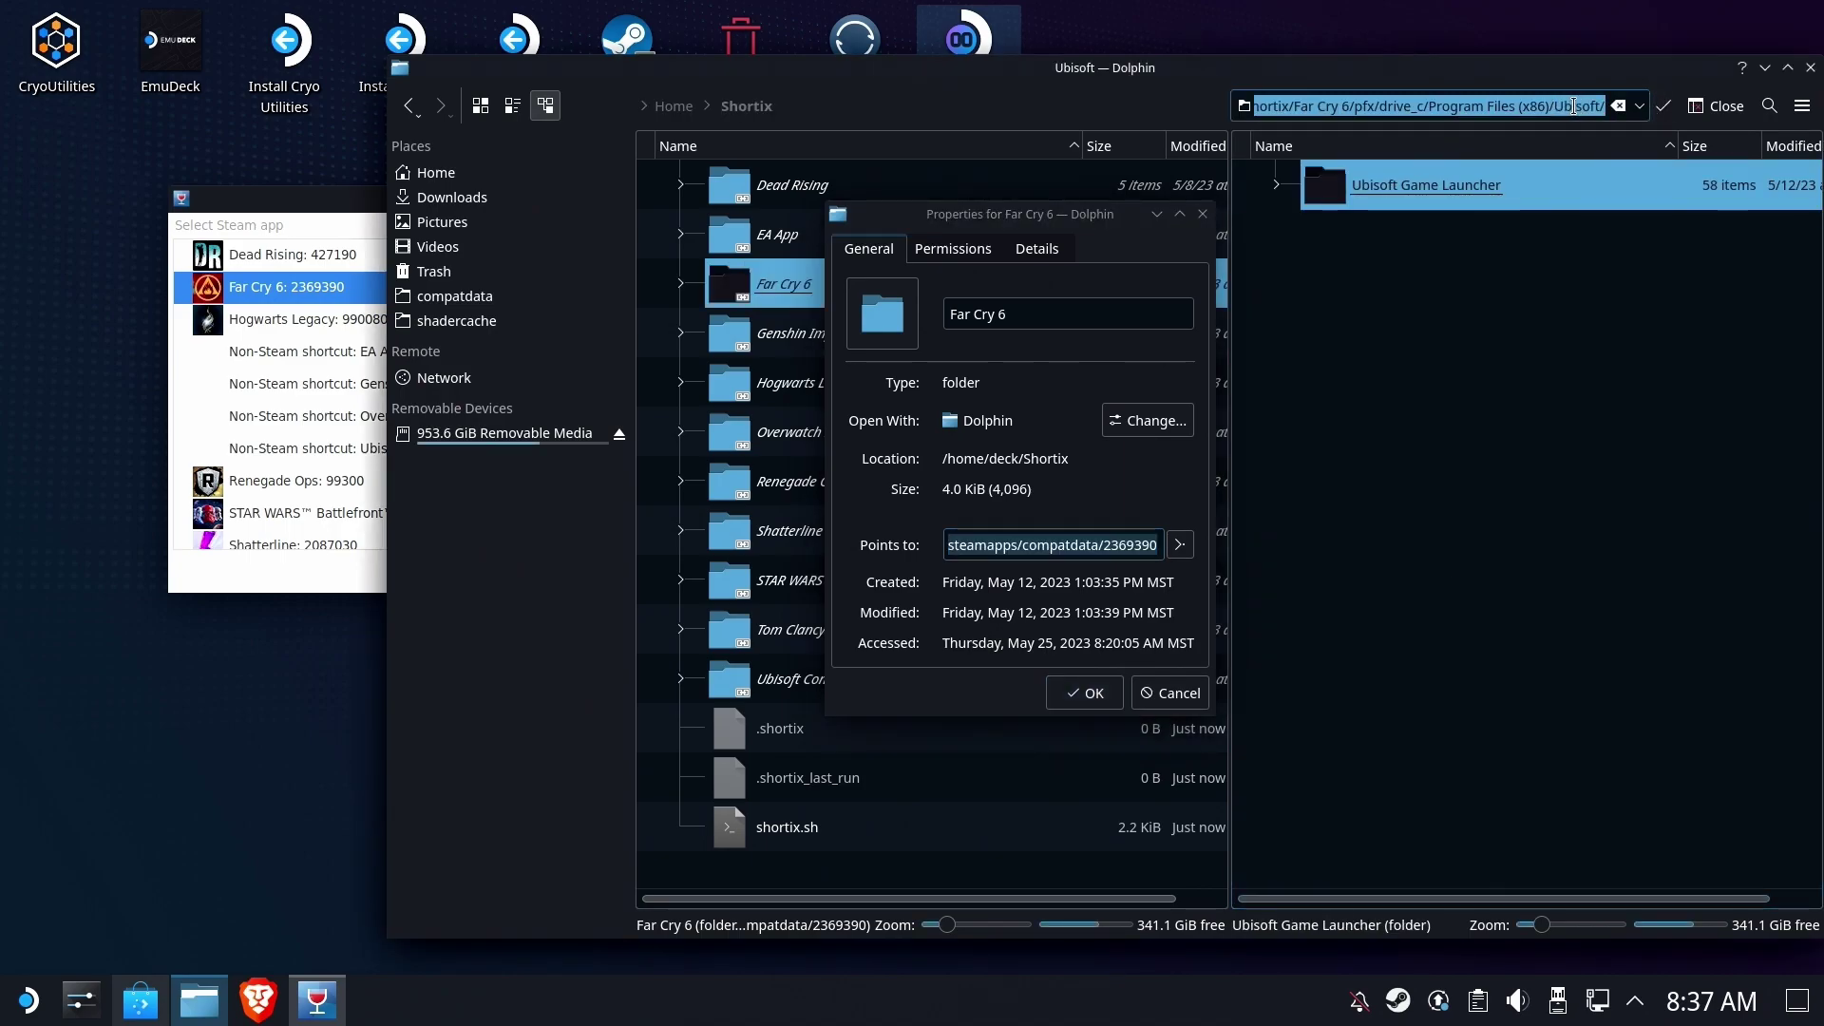
{"action": "type", "text": "/home/deck/.steam/steam/steamapps/compatdata/2369390"}
{"action": "key", "text": "Return"}
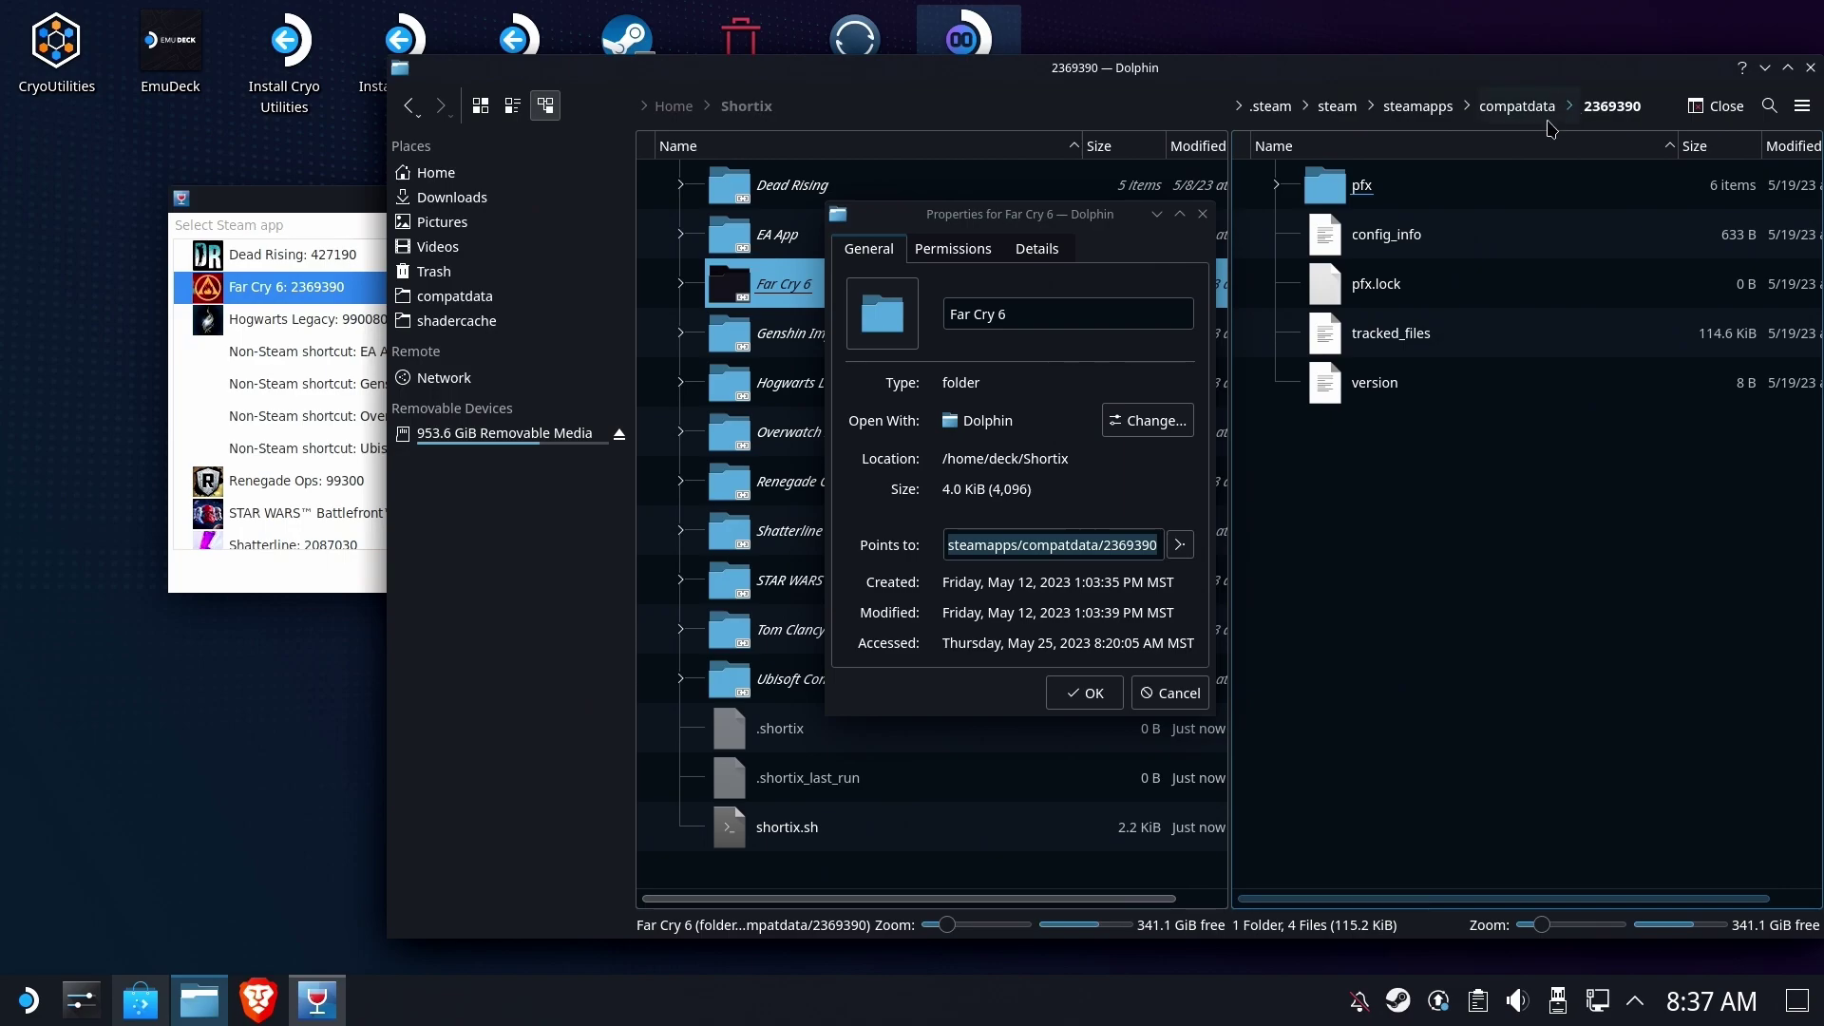
{"action": "left_click", "coordinate": [798, 288]}
{"action": "key", "text": "Escape"}
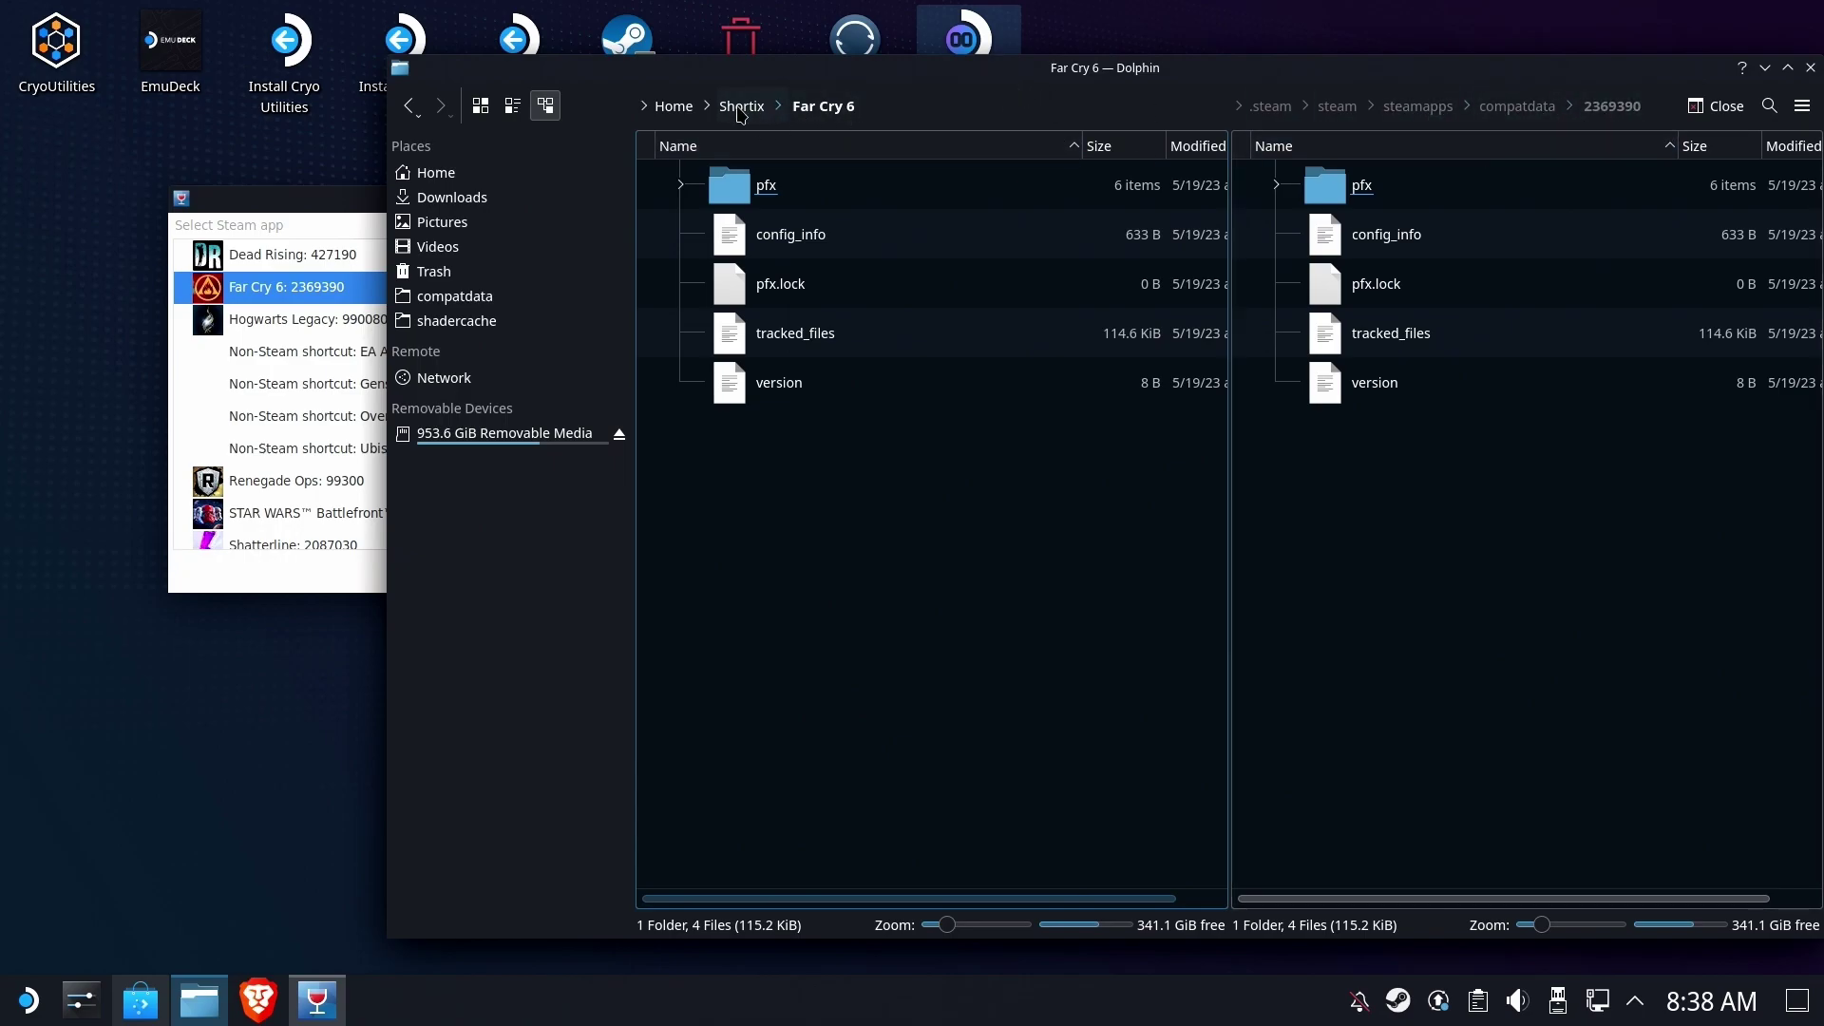
Browse Overwatch 2's prefix through pfx, drive_c and Program Files (x86) to Battle.net
{"action": "left_click", "coordinate": [741, 107]}
{"action": "left_click", "coordinate": [1539, 107]}
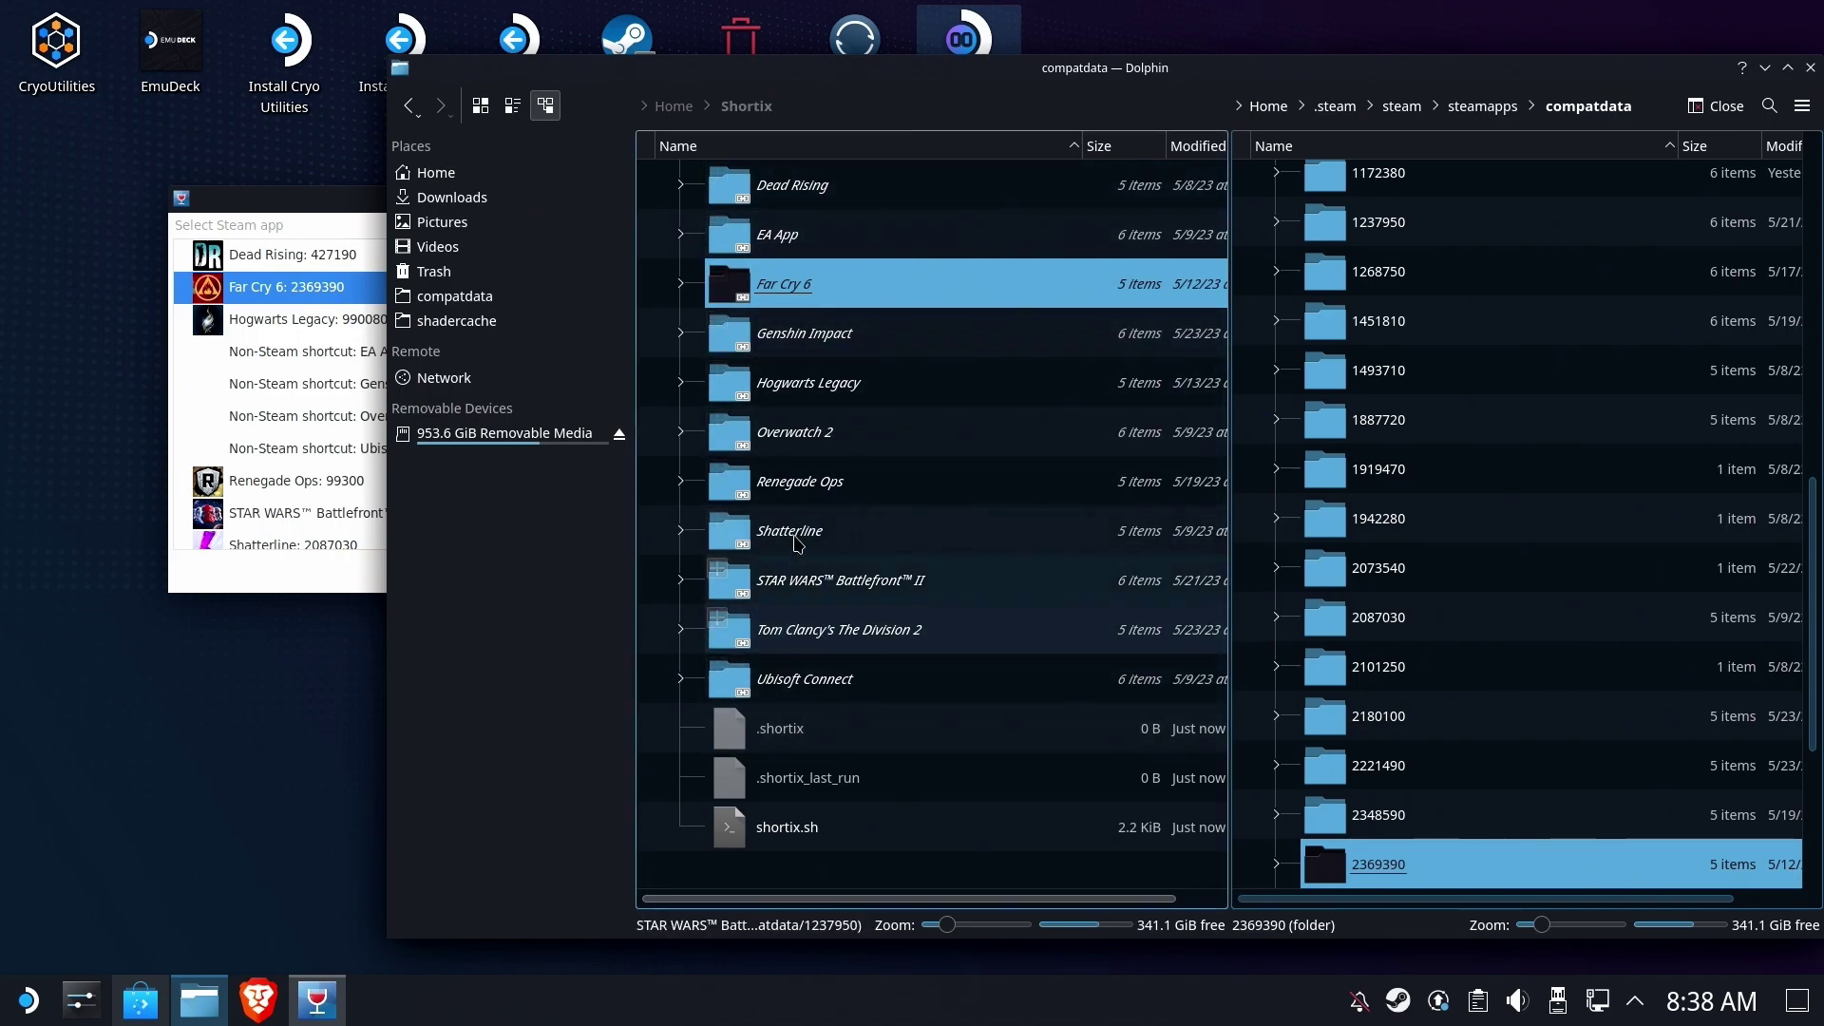
{"action": "left_click", "coordinate": [801, 432]}
{"action": "left_click", "coordinate": [754, 235]}
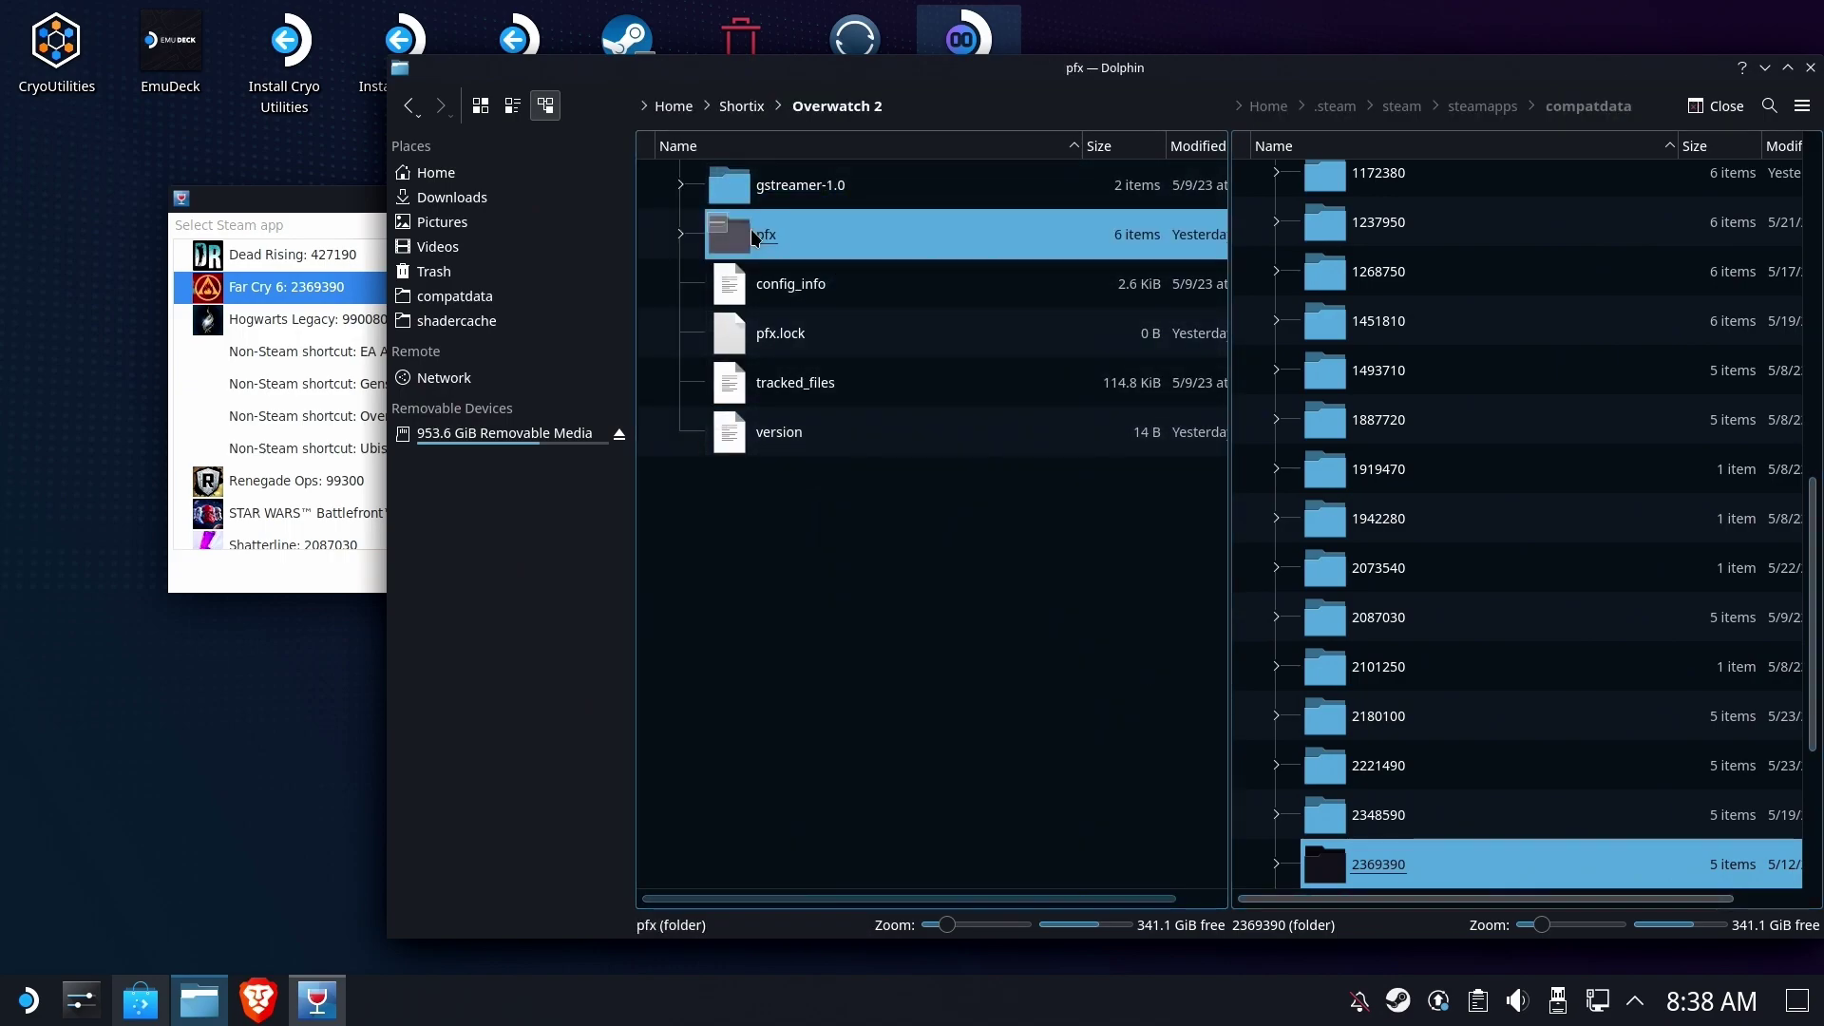
{"action": "left_click", "coordinate": [790, 238]}
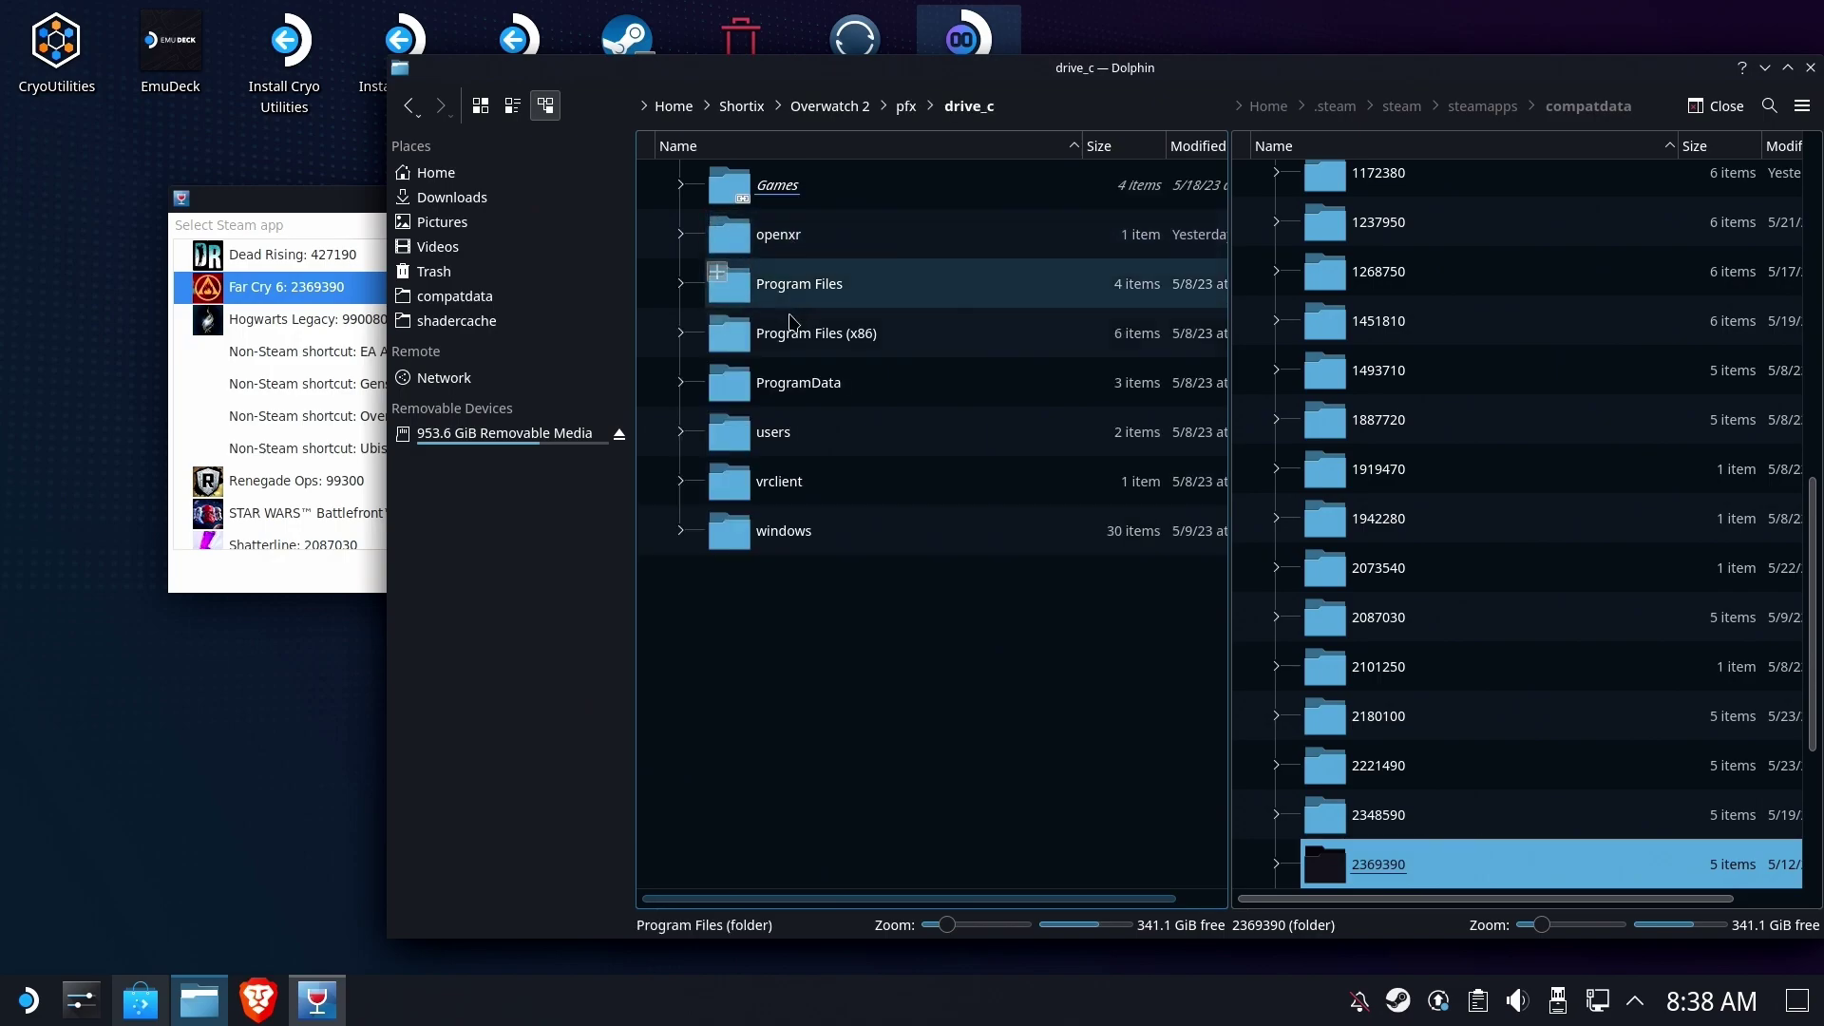
{"action": "left_click", "coordinate": [791, 329]}
{"action": "left_click", "coordinate": [890, 191]}
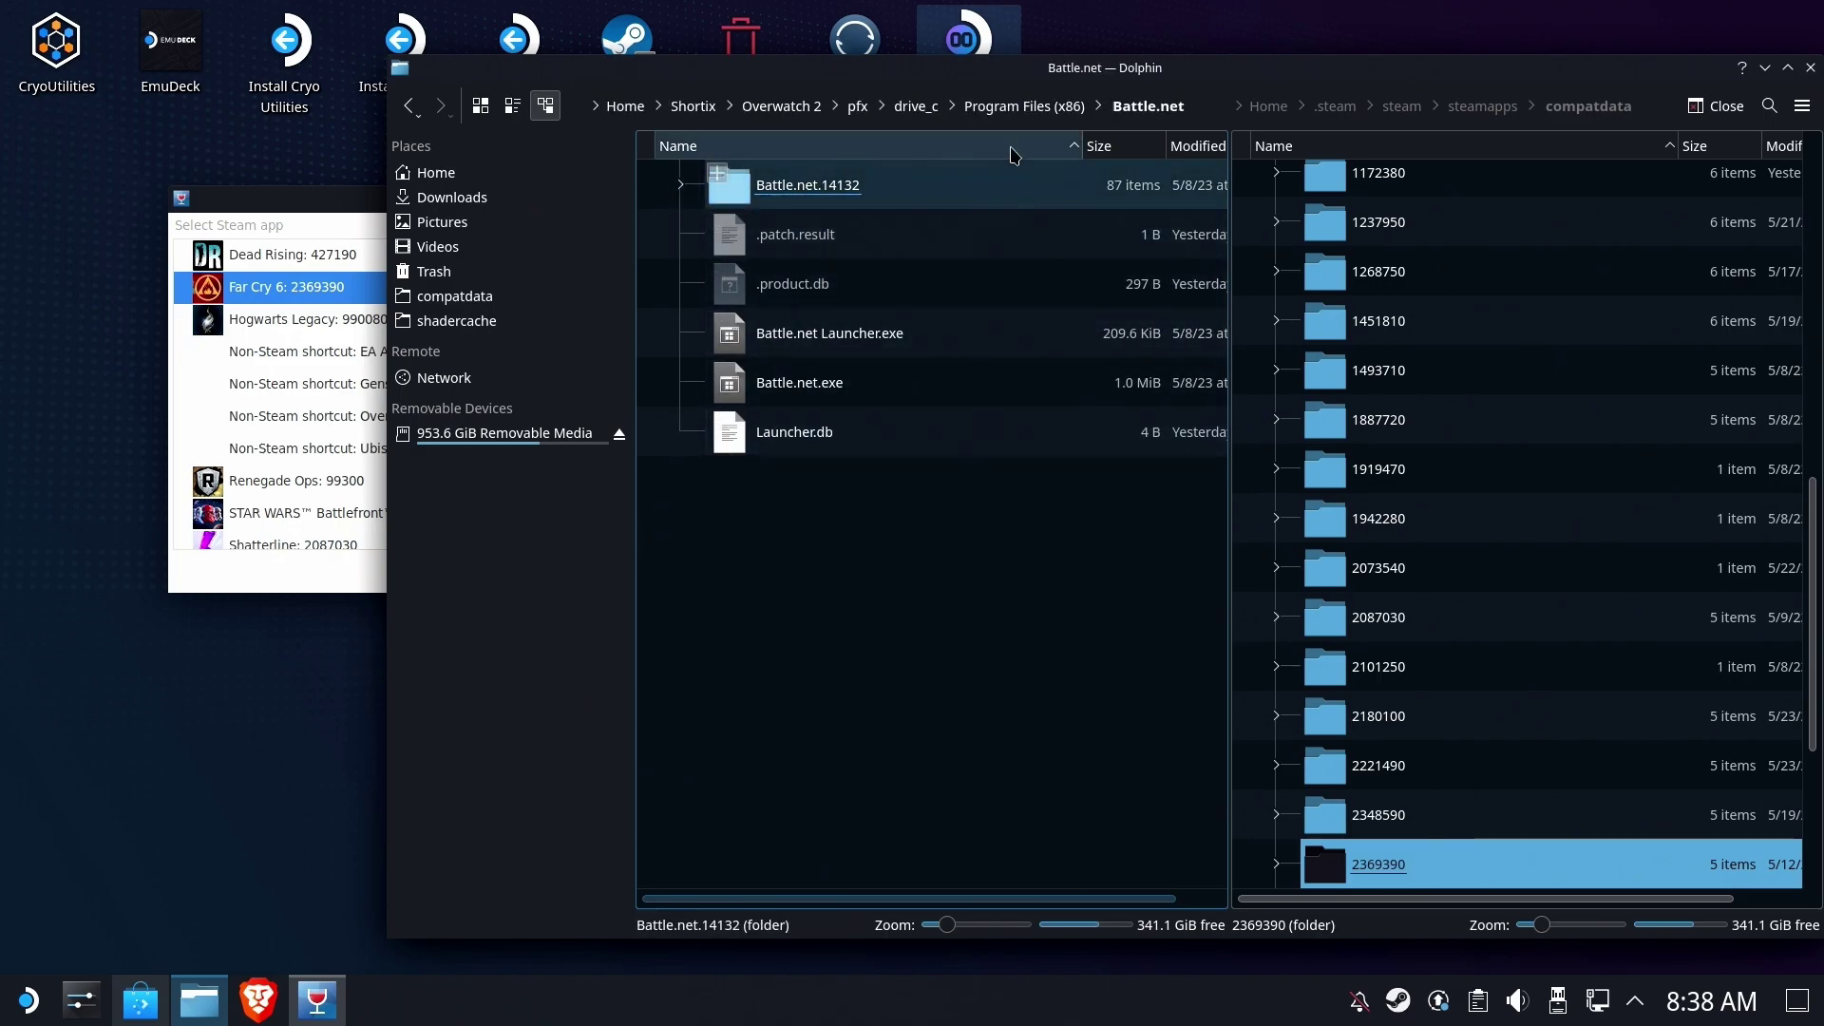
Return to the Shortix list, bring the second pane up to Home, and inspect Overwatch 2's actions
{"action": "left_click", "coordinate": [695, 106]}
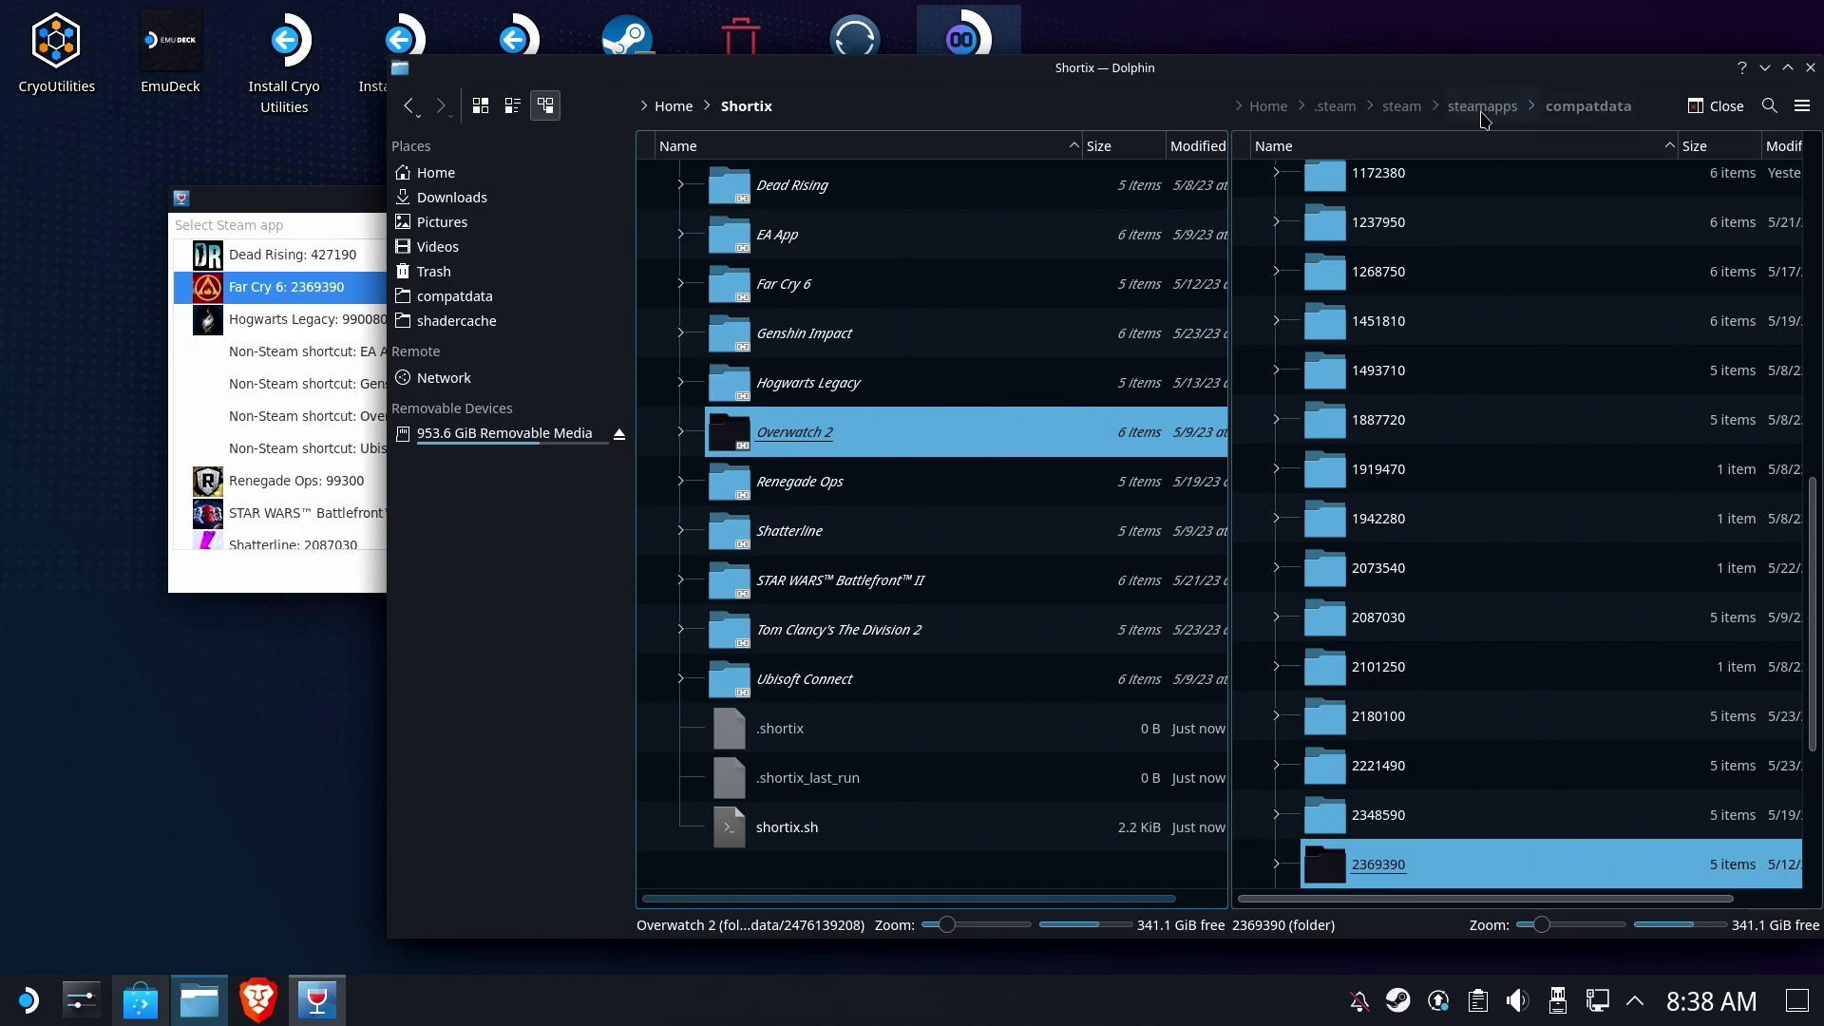
{"action": "left_click", "coordinate": [1482, 106]}
{"action": "left_click", "coordinate": [1398, 105]}
{"action": "left_click", "coordinate": [1270, 105]}
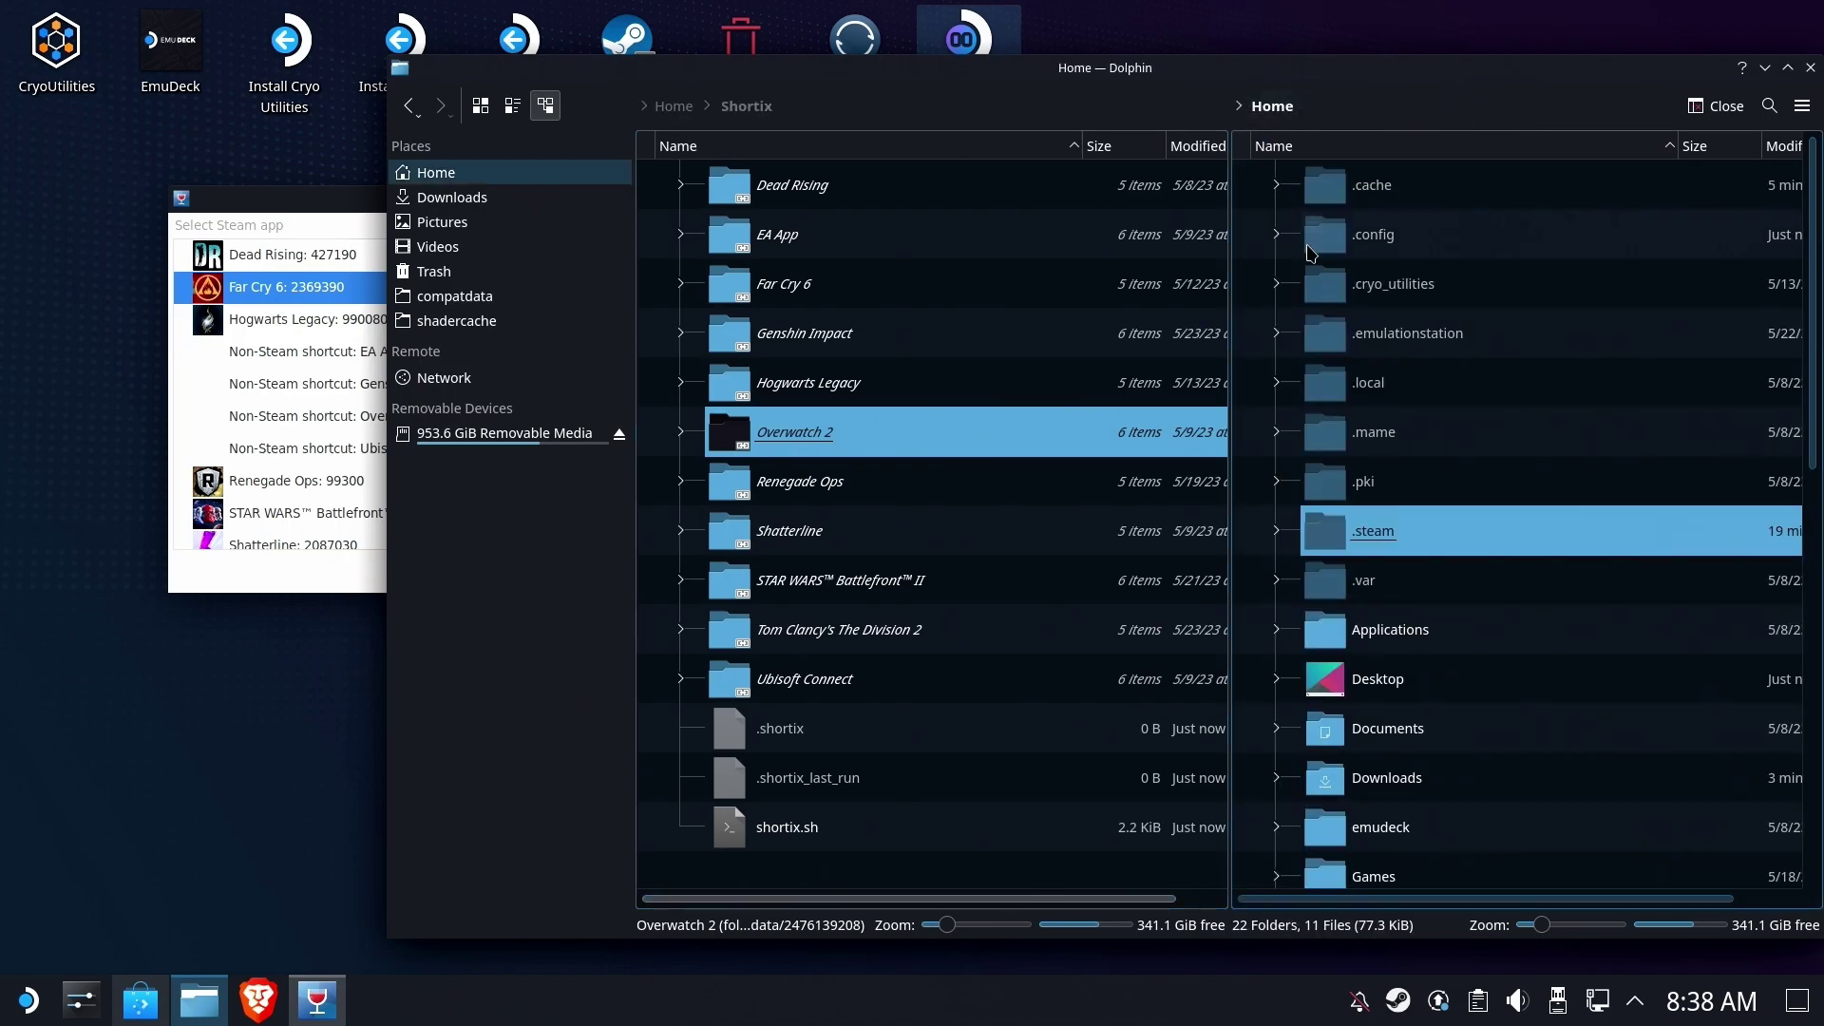
{"action": "right_click", "coordinate": [789, 446]}
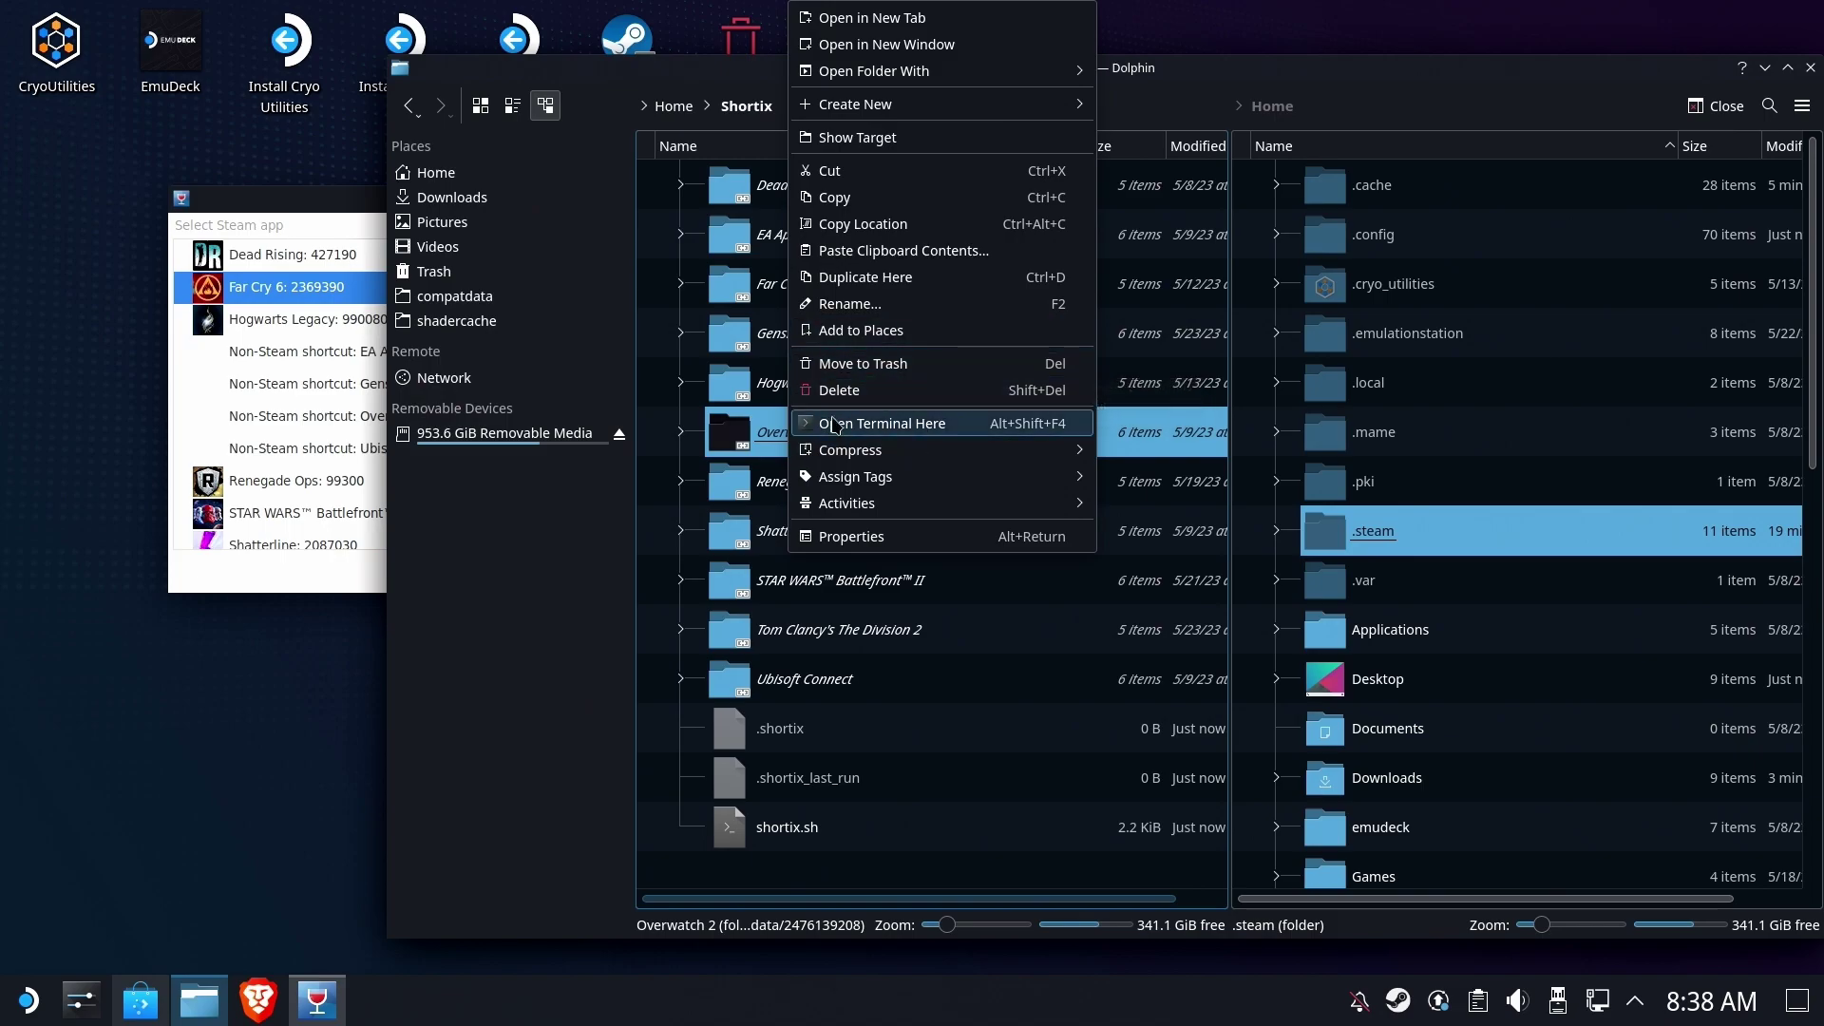
{"action": "left_click", "coordinate": [1204, 76]}
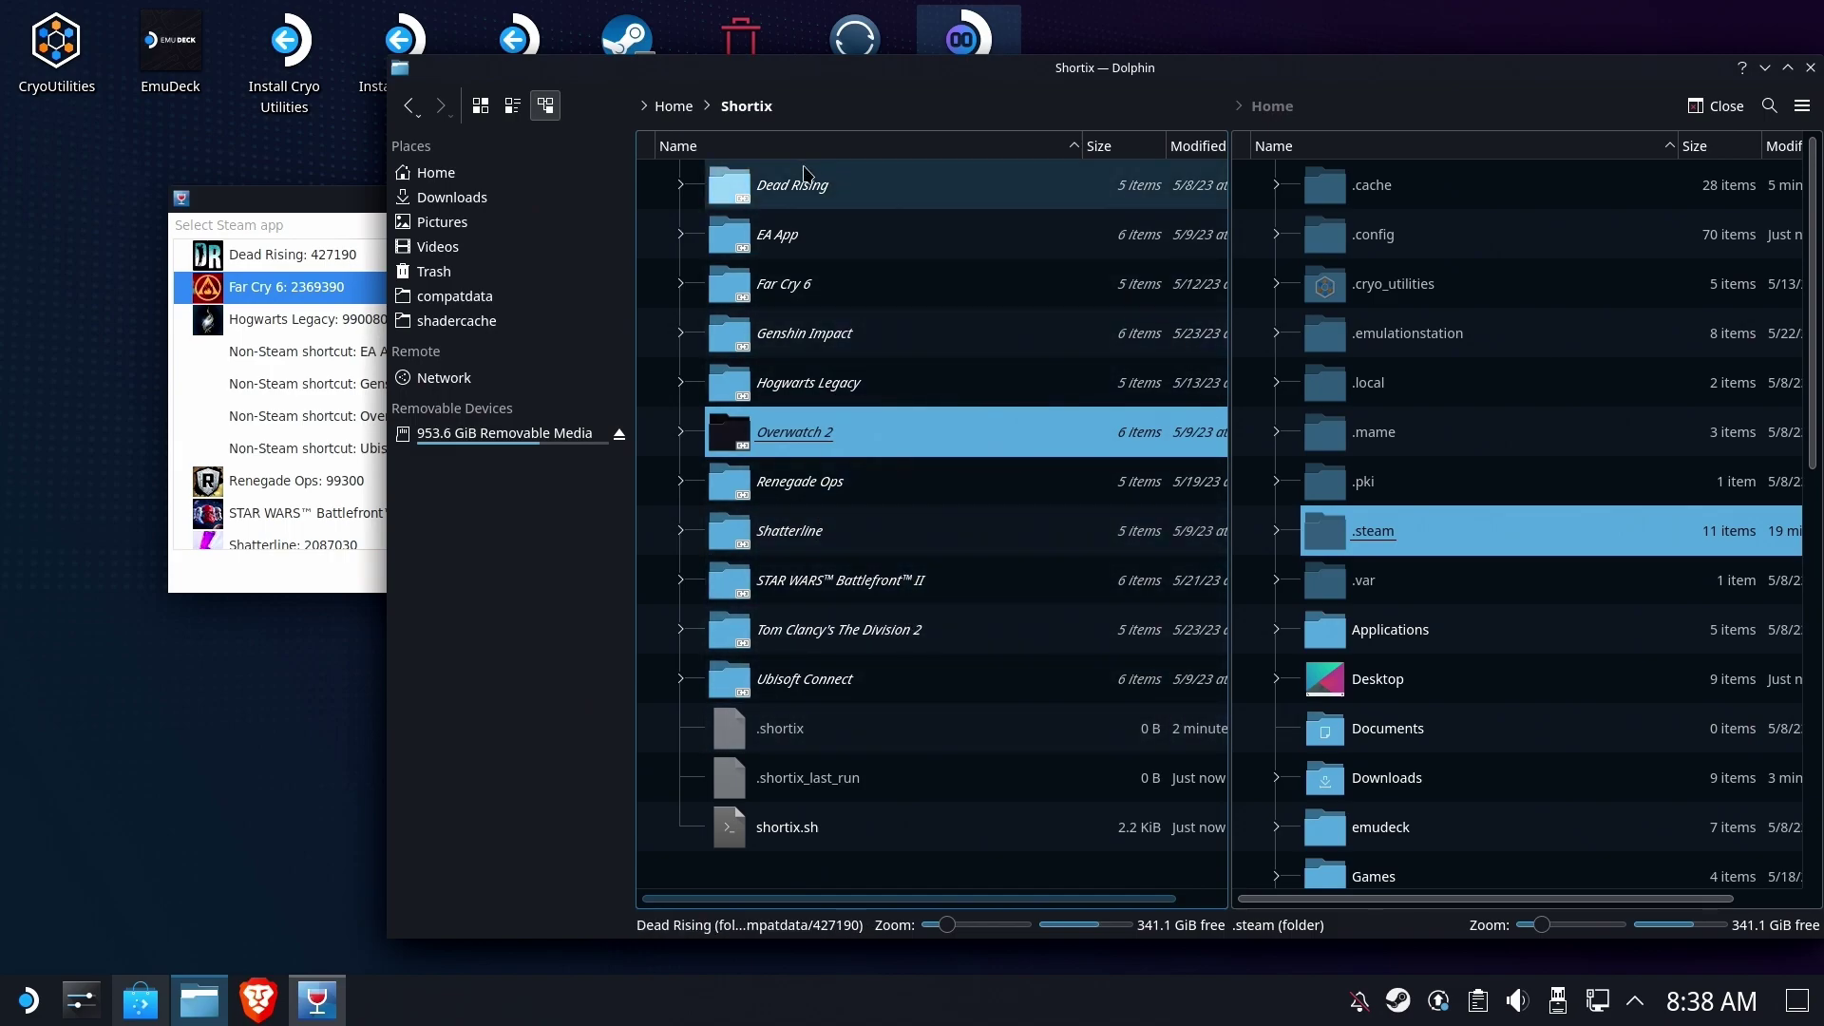
{"action": "right_click", "coordinate": [813, 443]}
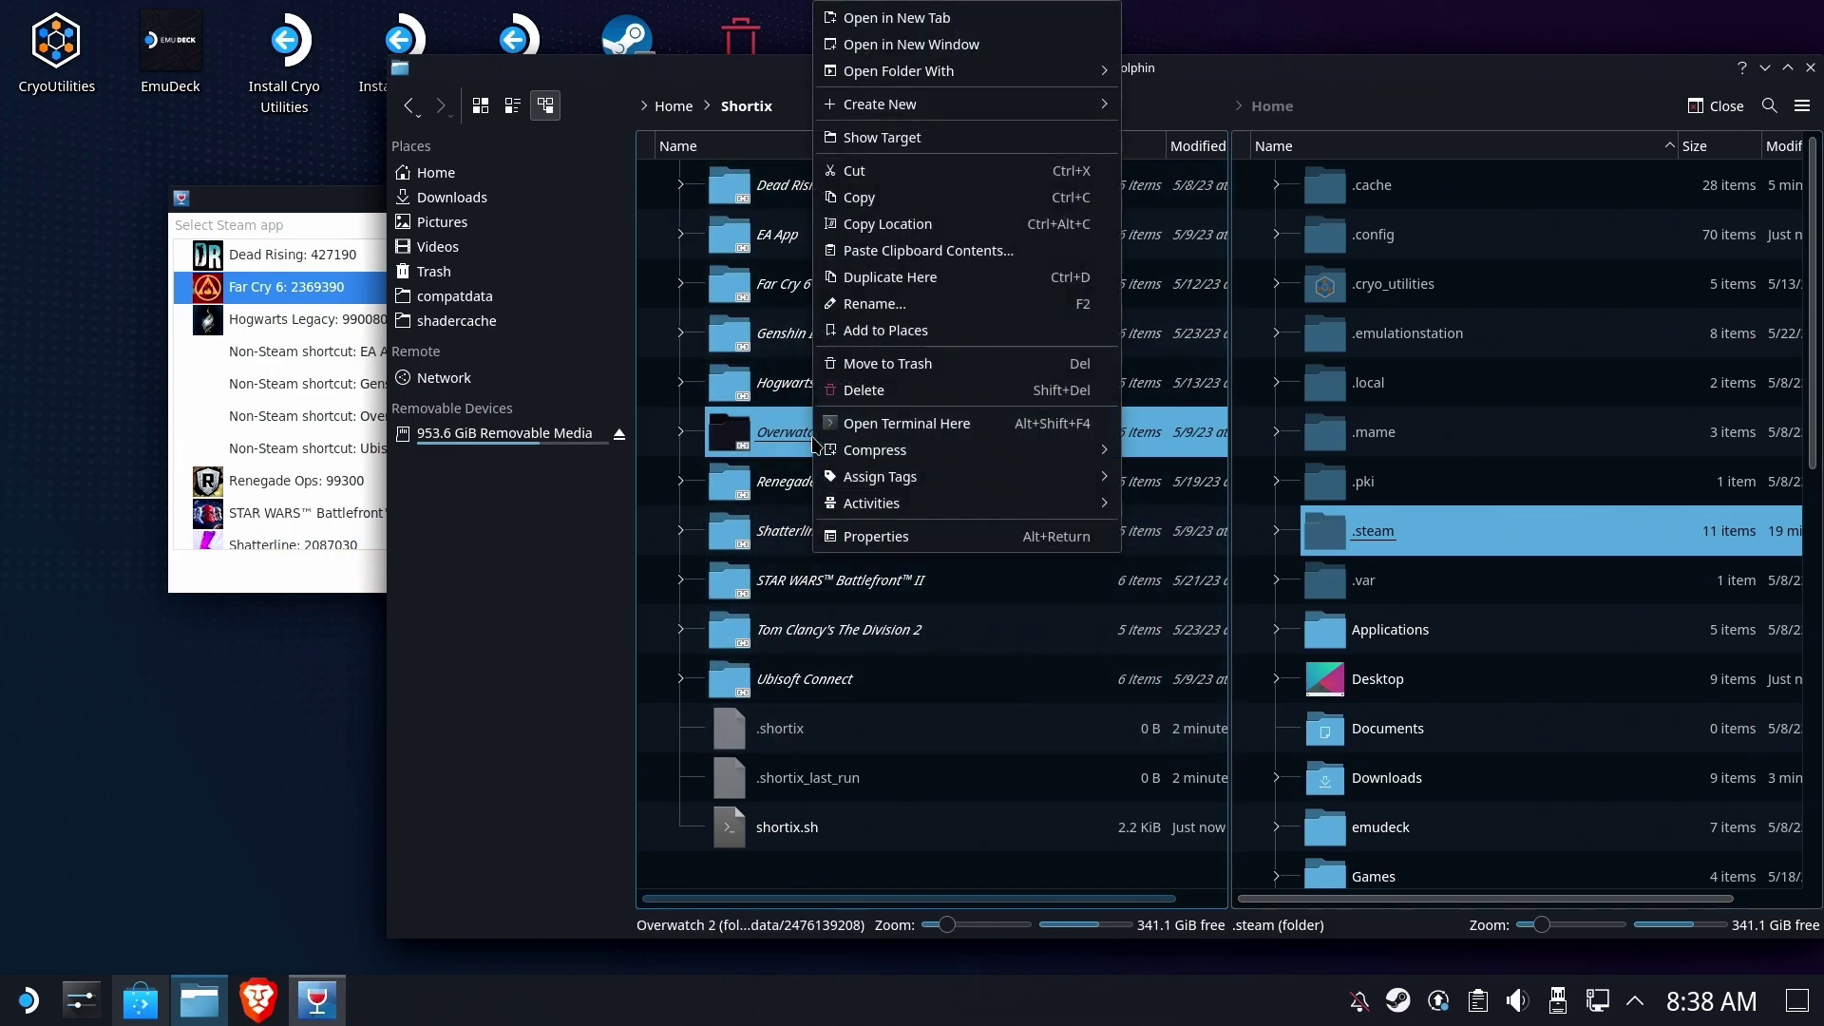
{"action": "left_click", "coordinate": [907, 537]}
{"action": "triple_click", "coordinate": [1091, 543]}
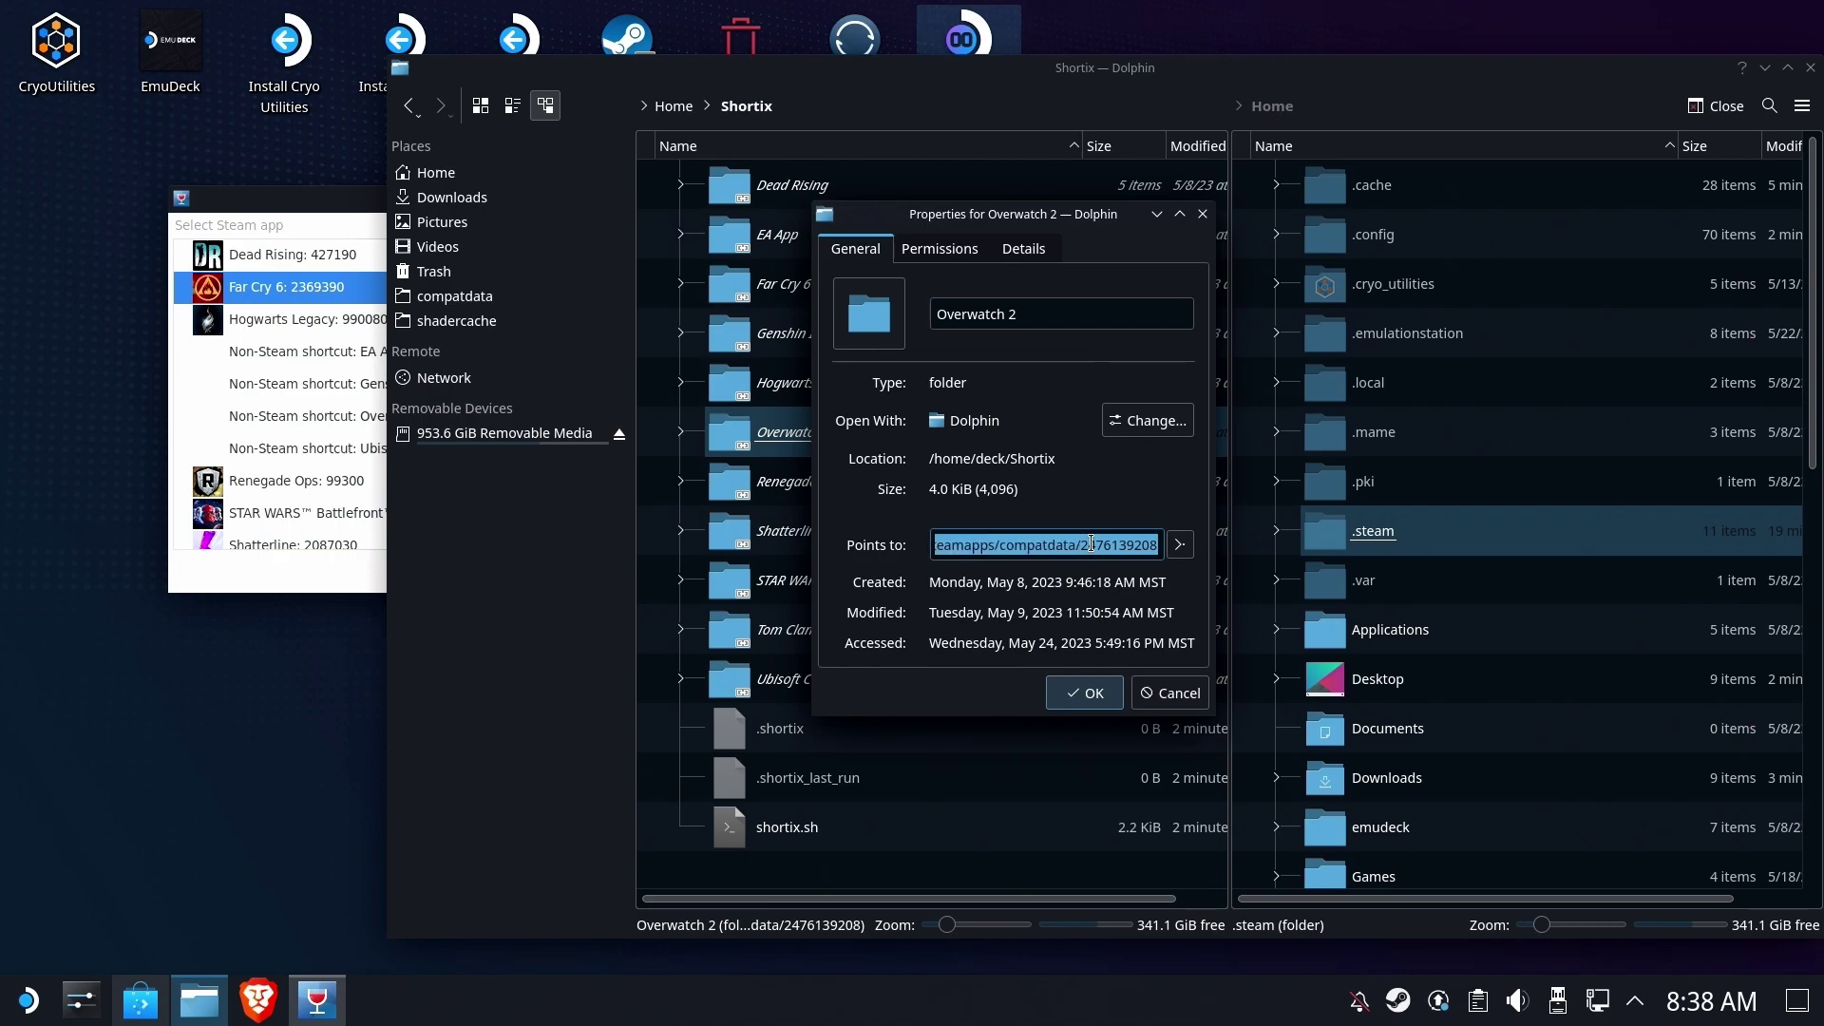
{"action": "key", "text": "ctrl+c"}
{"action": "left_click", "coordinate": [1520, 106]}
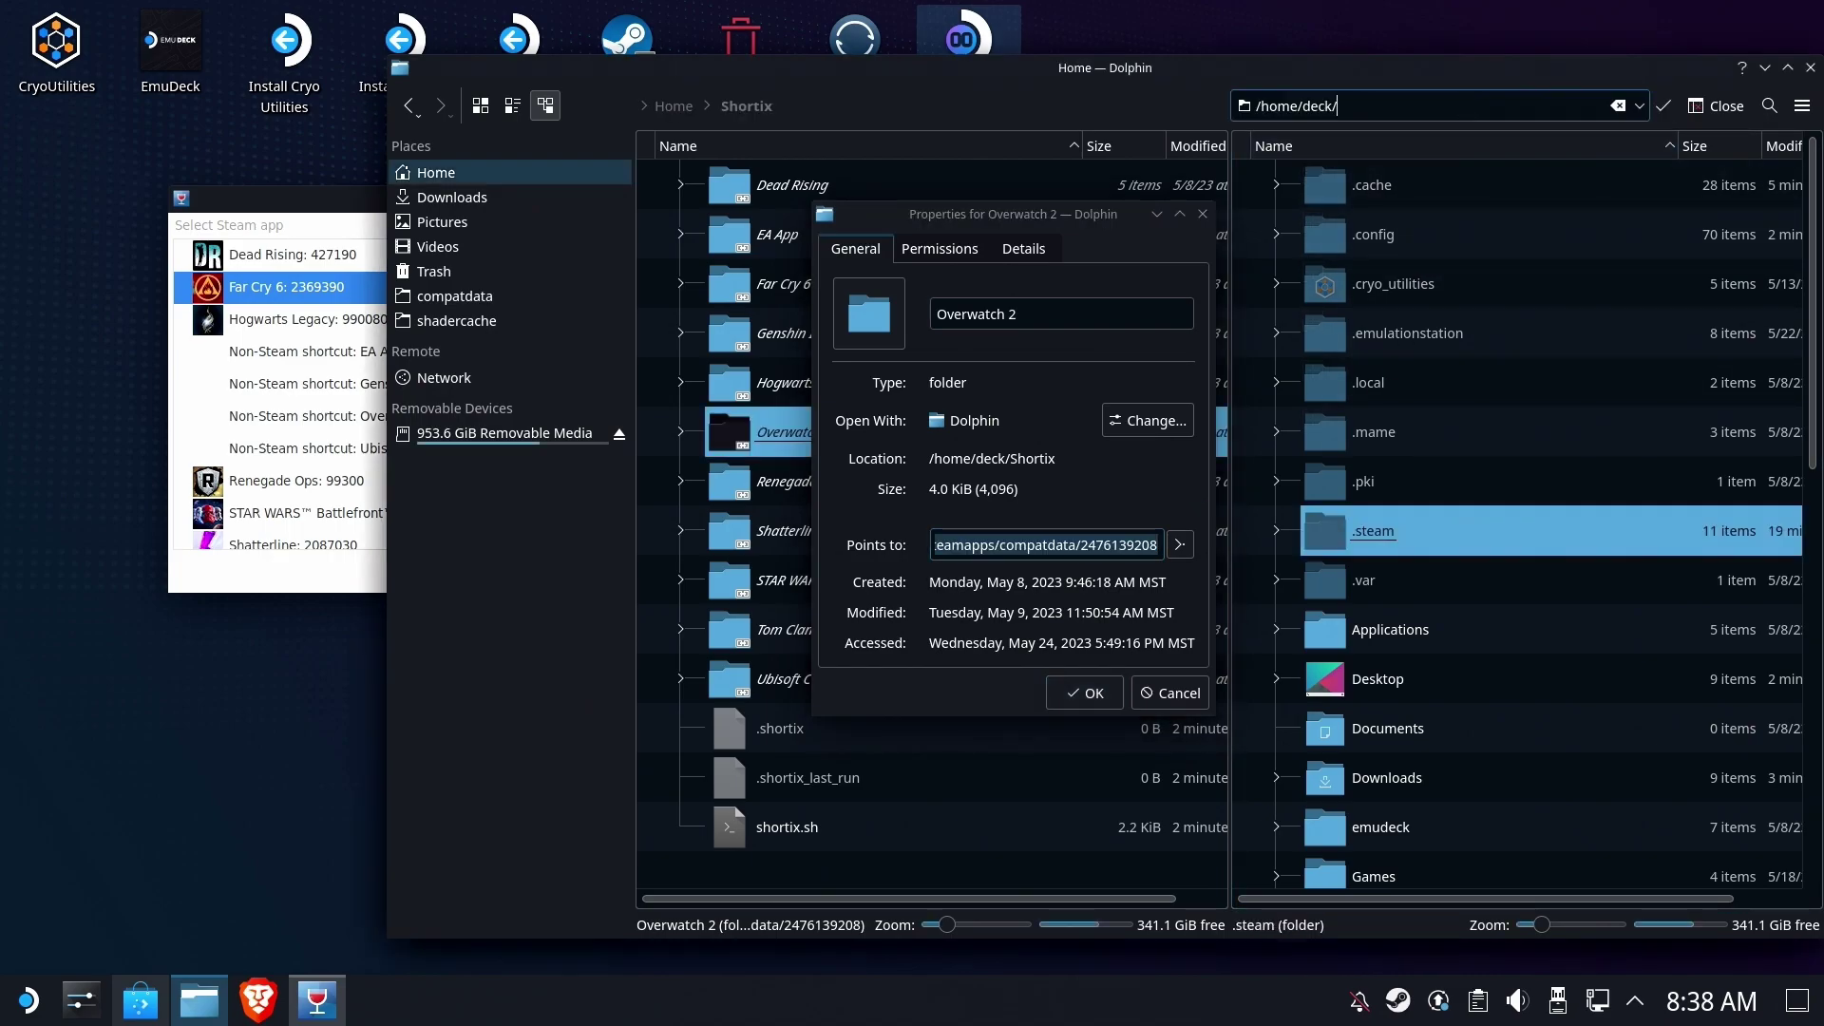
{"action": "key", "text": "ctrl+v"}
{"action": "key", "text": "Return"}
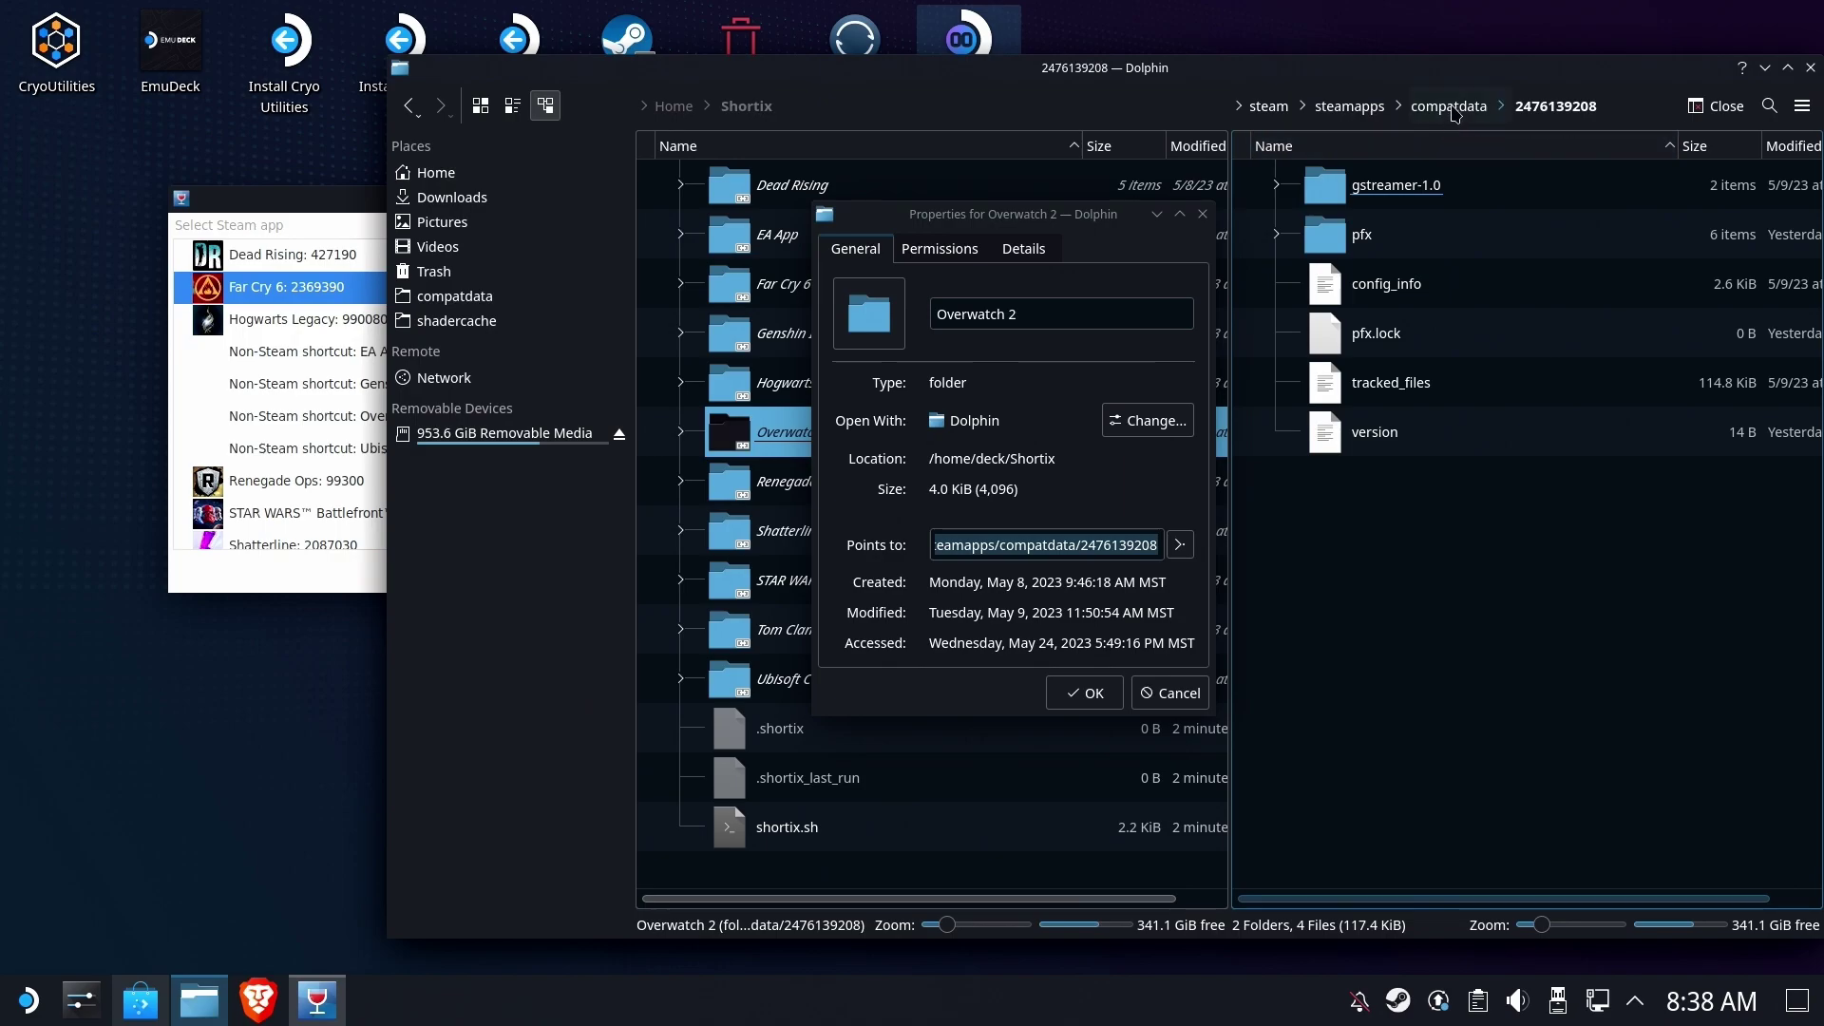
{"action": "right_click", "coordinate": [1594, 118]}
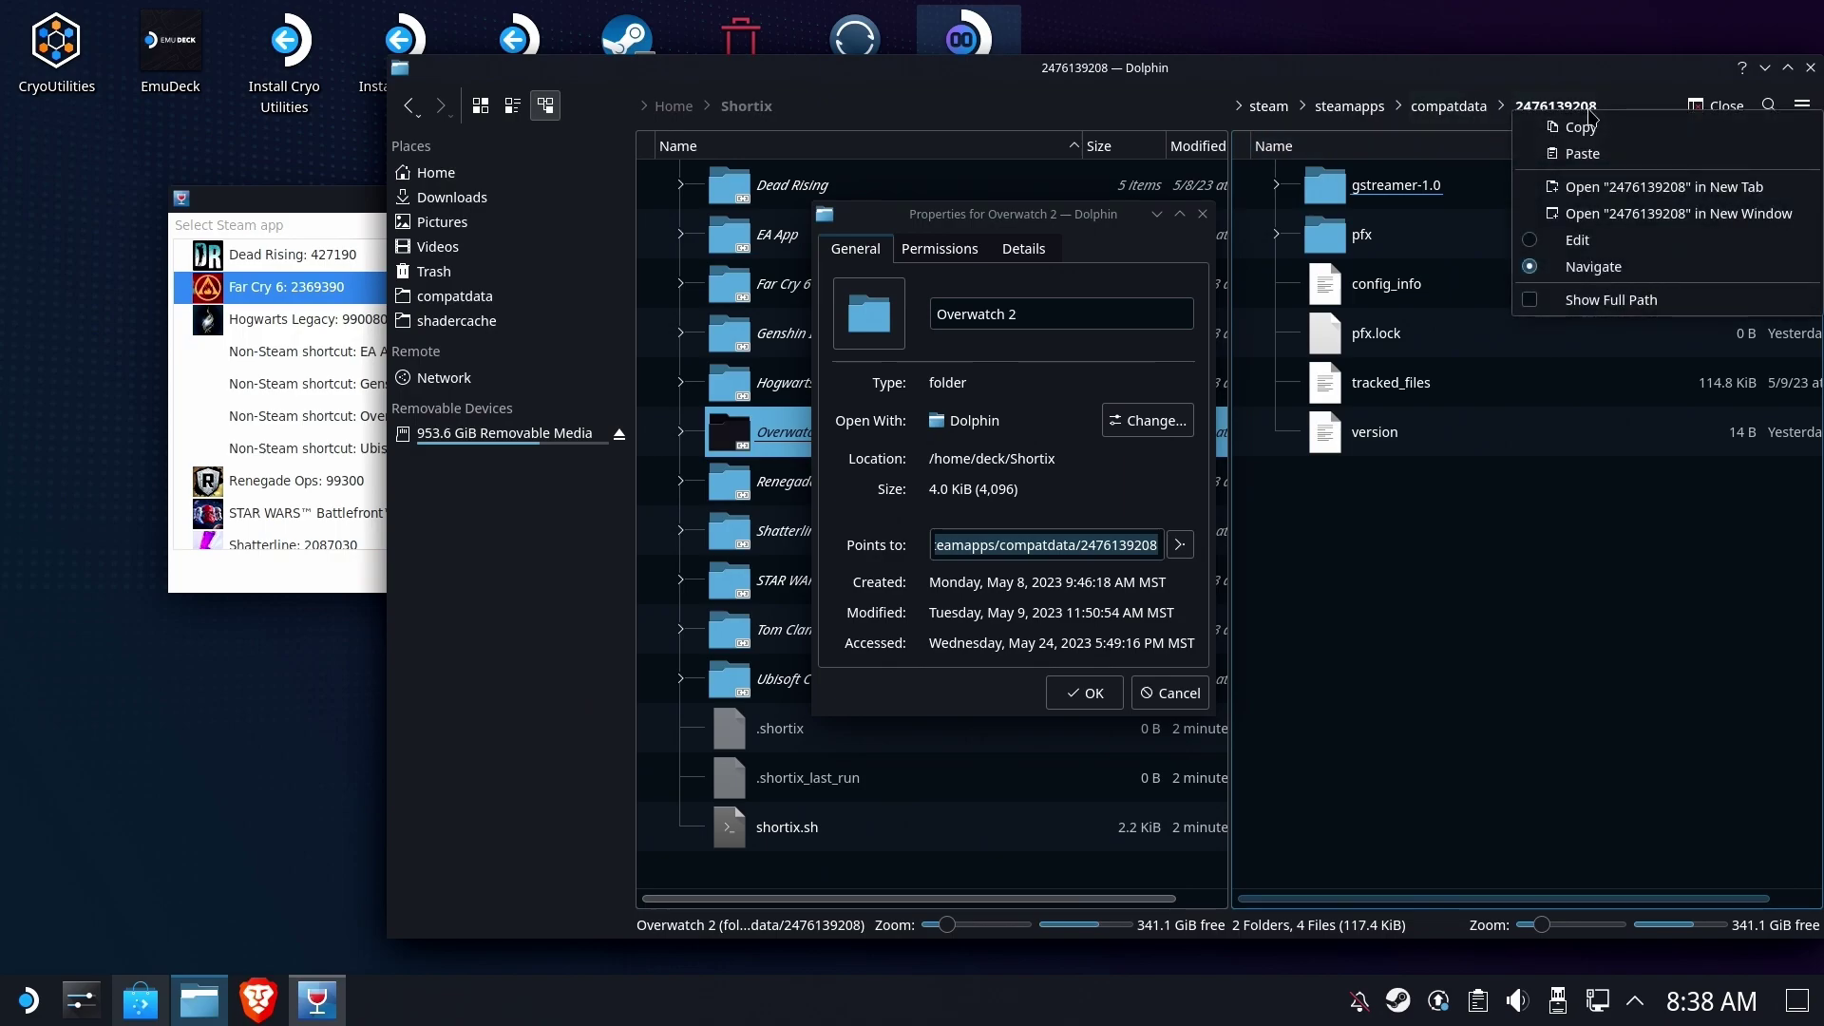
{"action": "left_click", "coordinate": [1463, 110]}
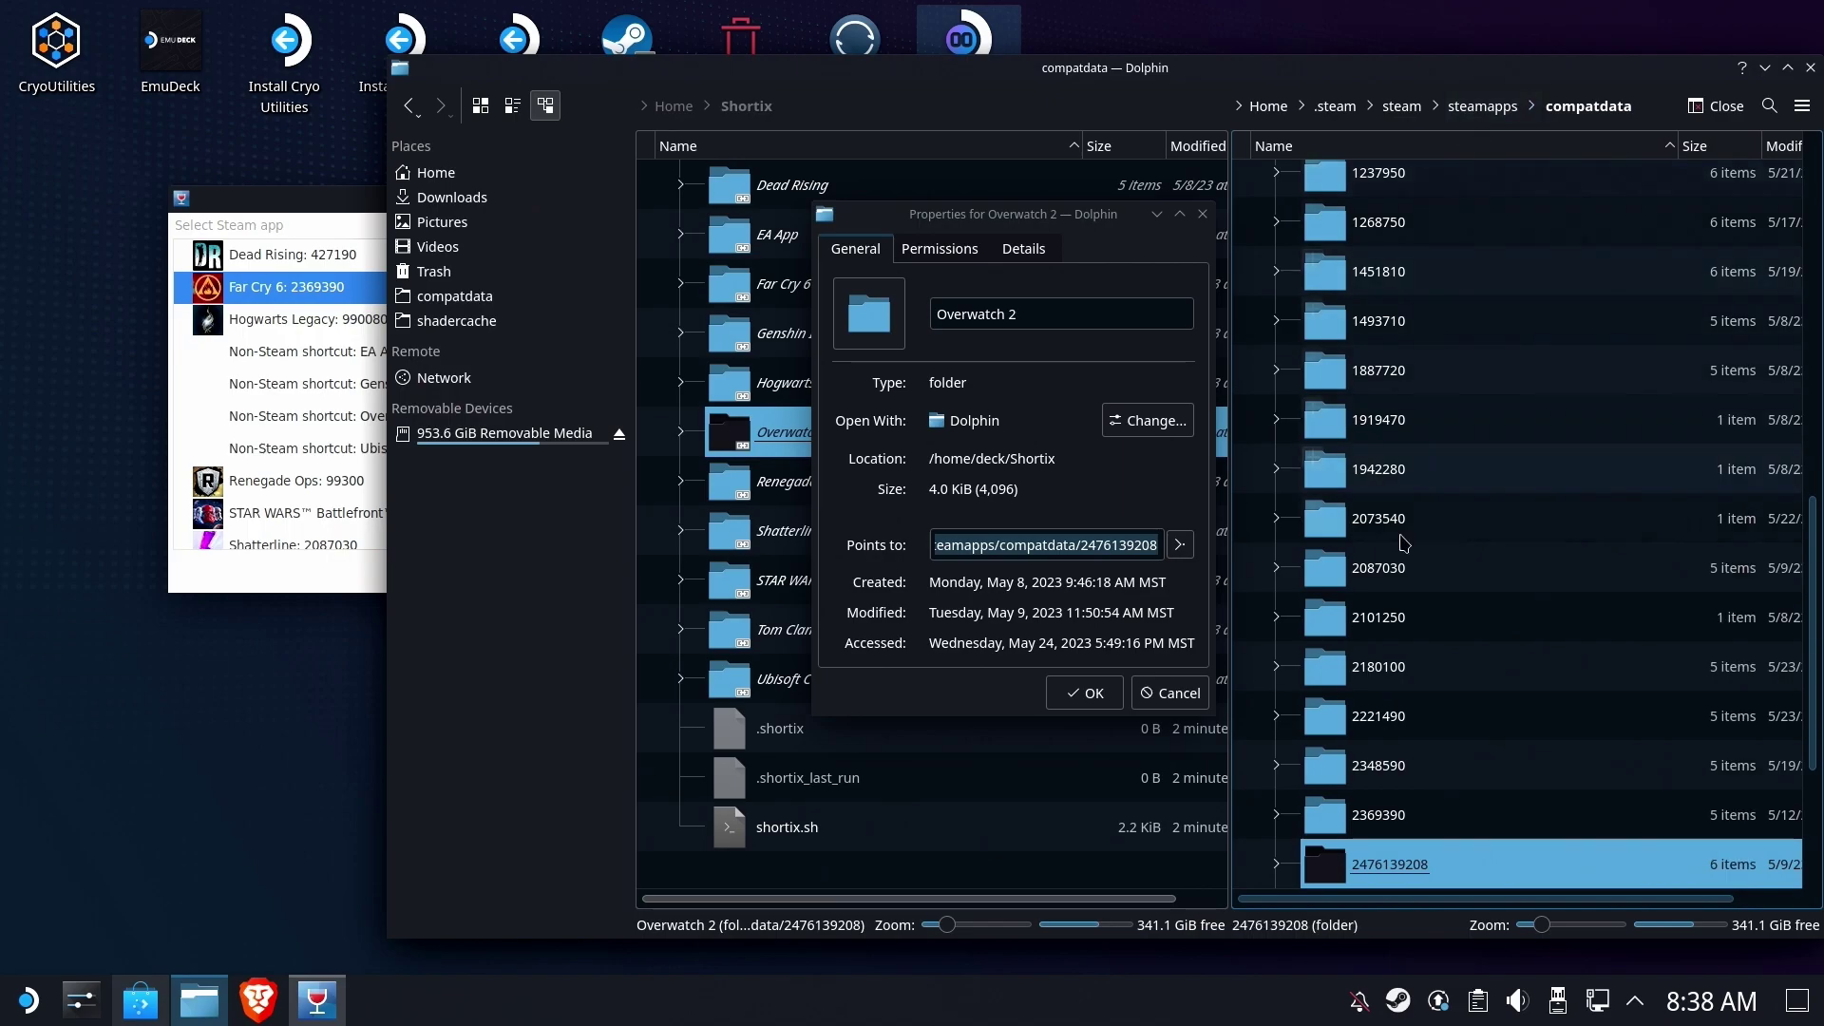
{"action": "scroll", "coordinate": [1404, 543], "scroll_direction": "down", "scroll_amount": 3}
{"action": "right_click", "coordinate": [1427, 570]}
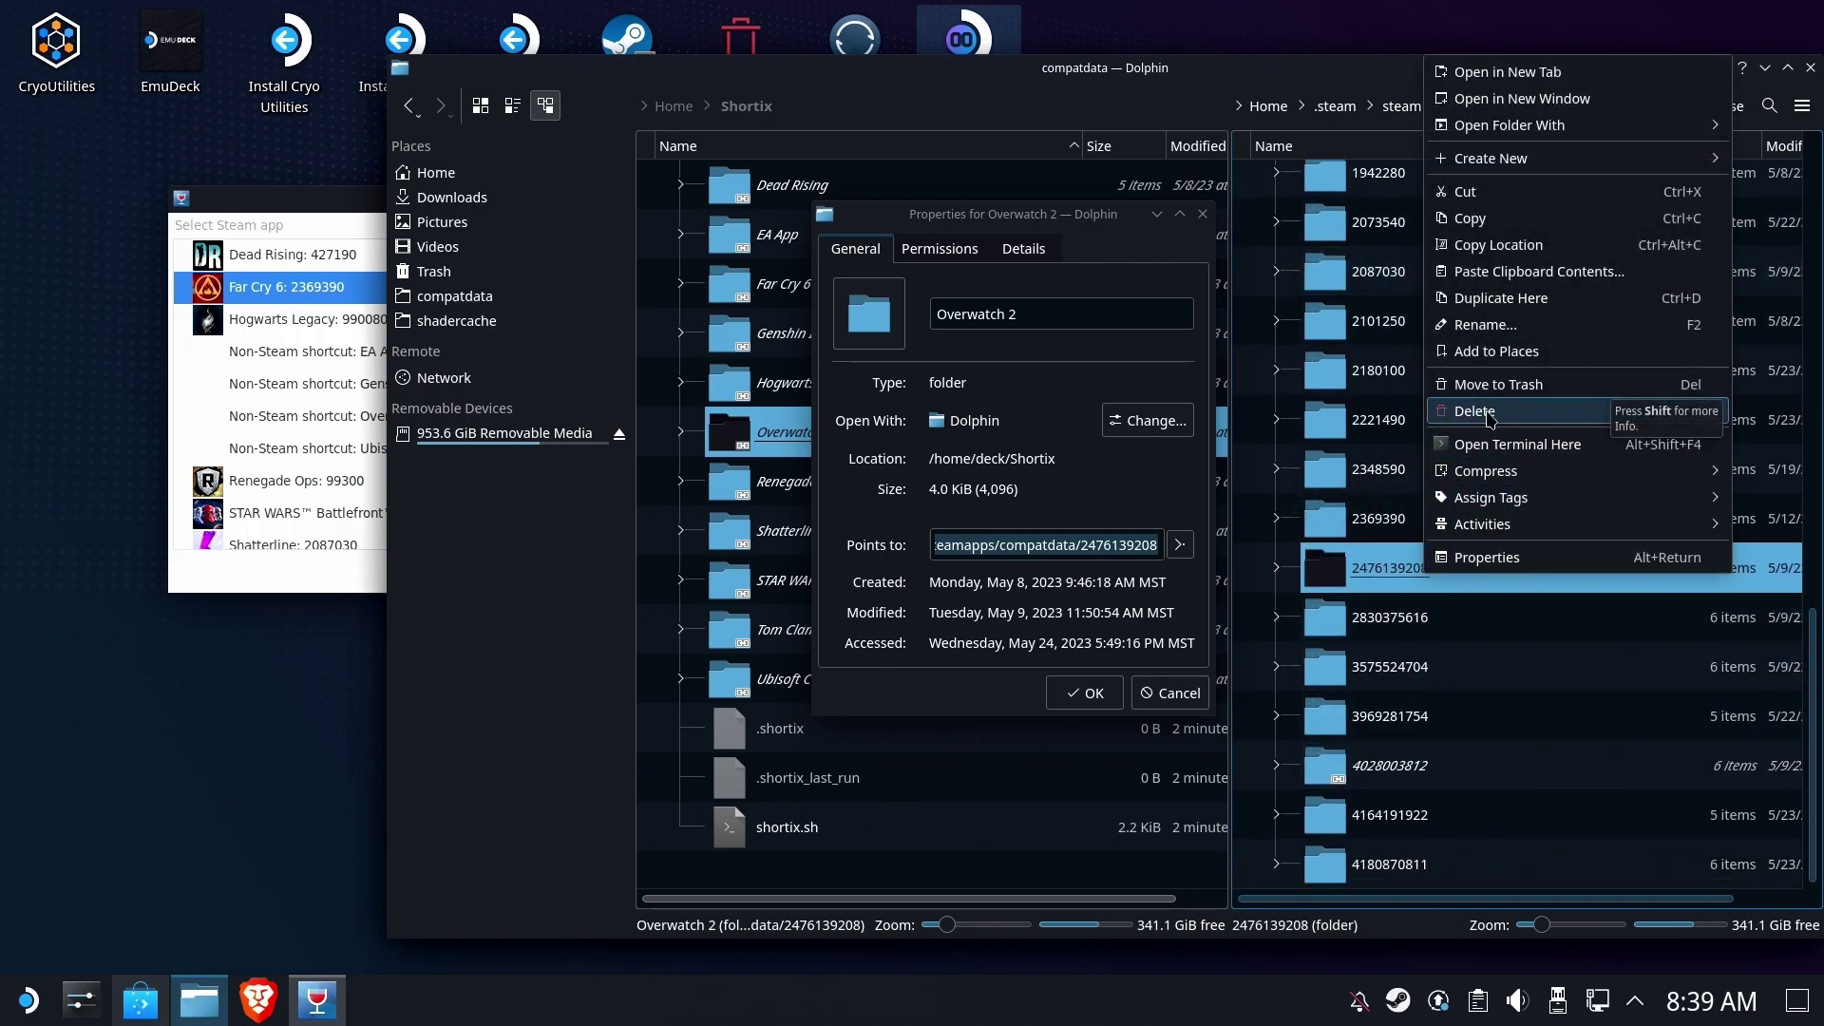
{"action": "key", "text": "Escape"}
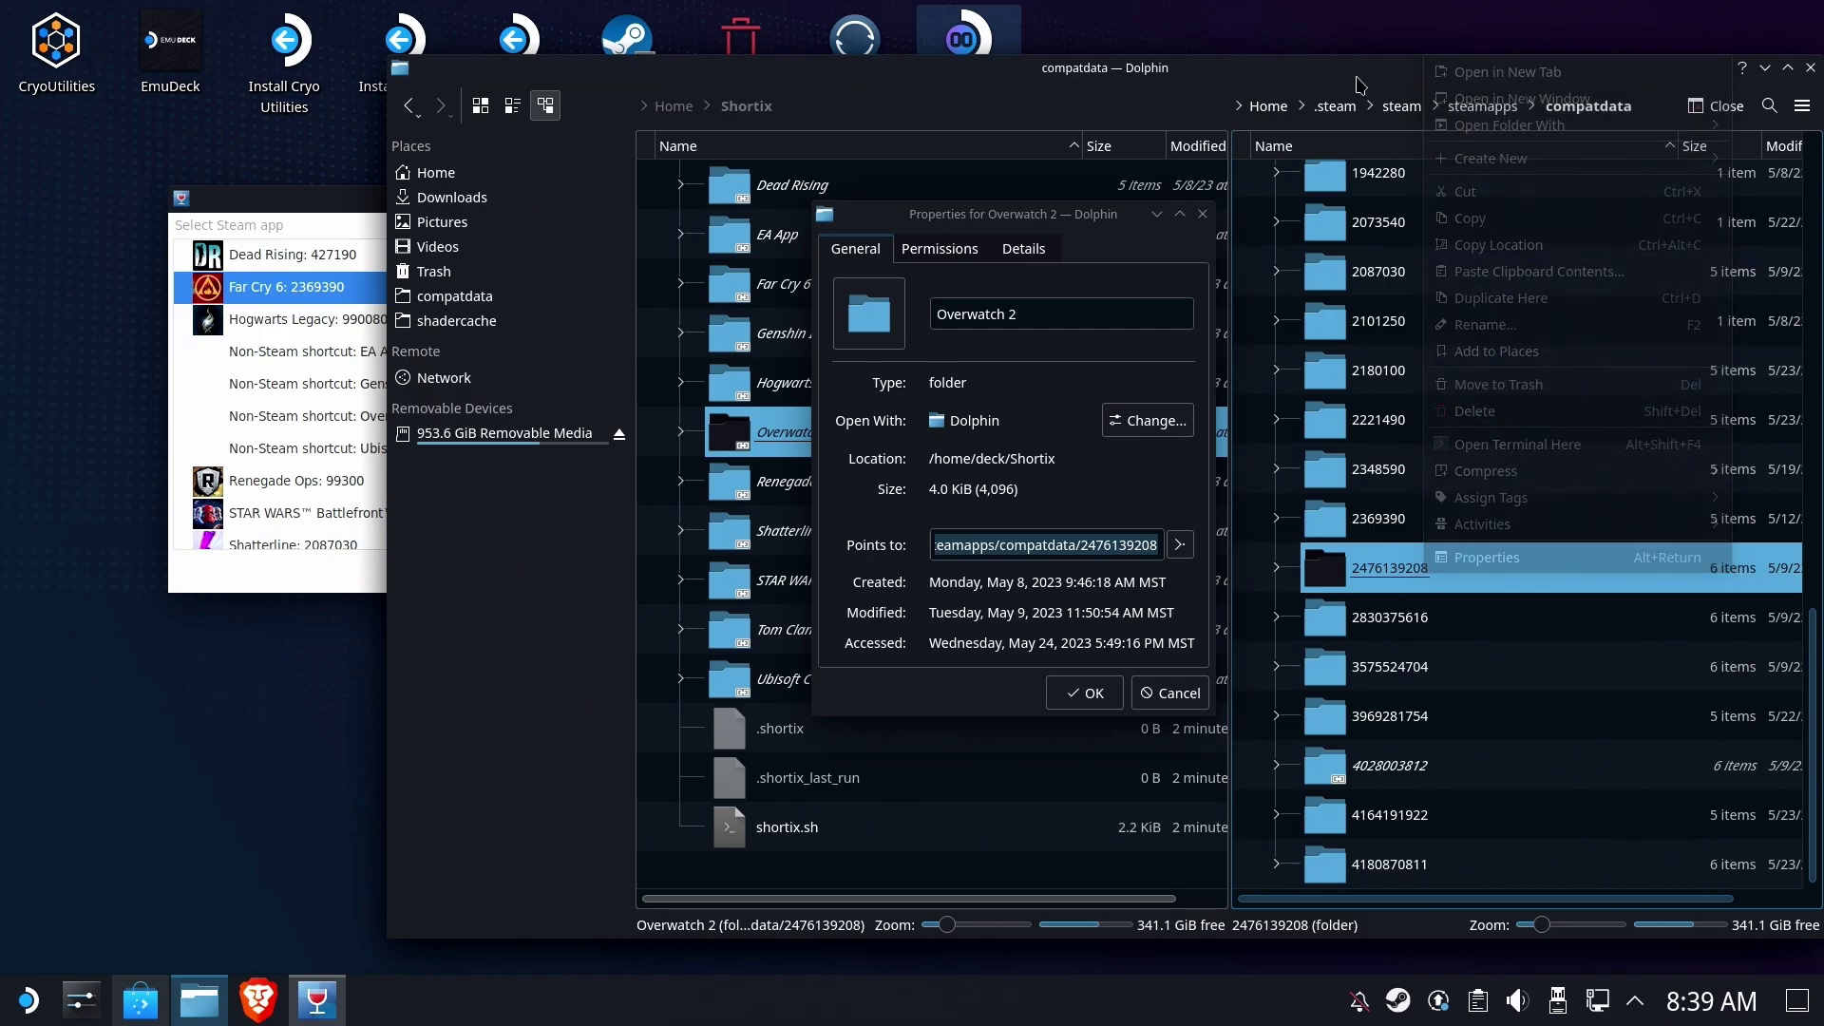
{"action": "left_click", "coordinate": [1649, 112]}
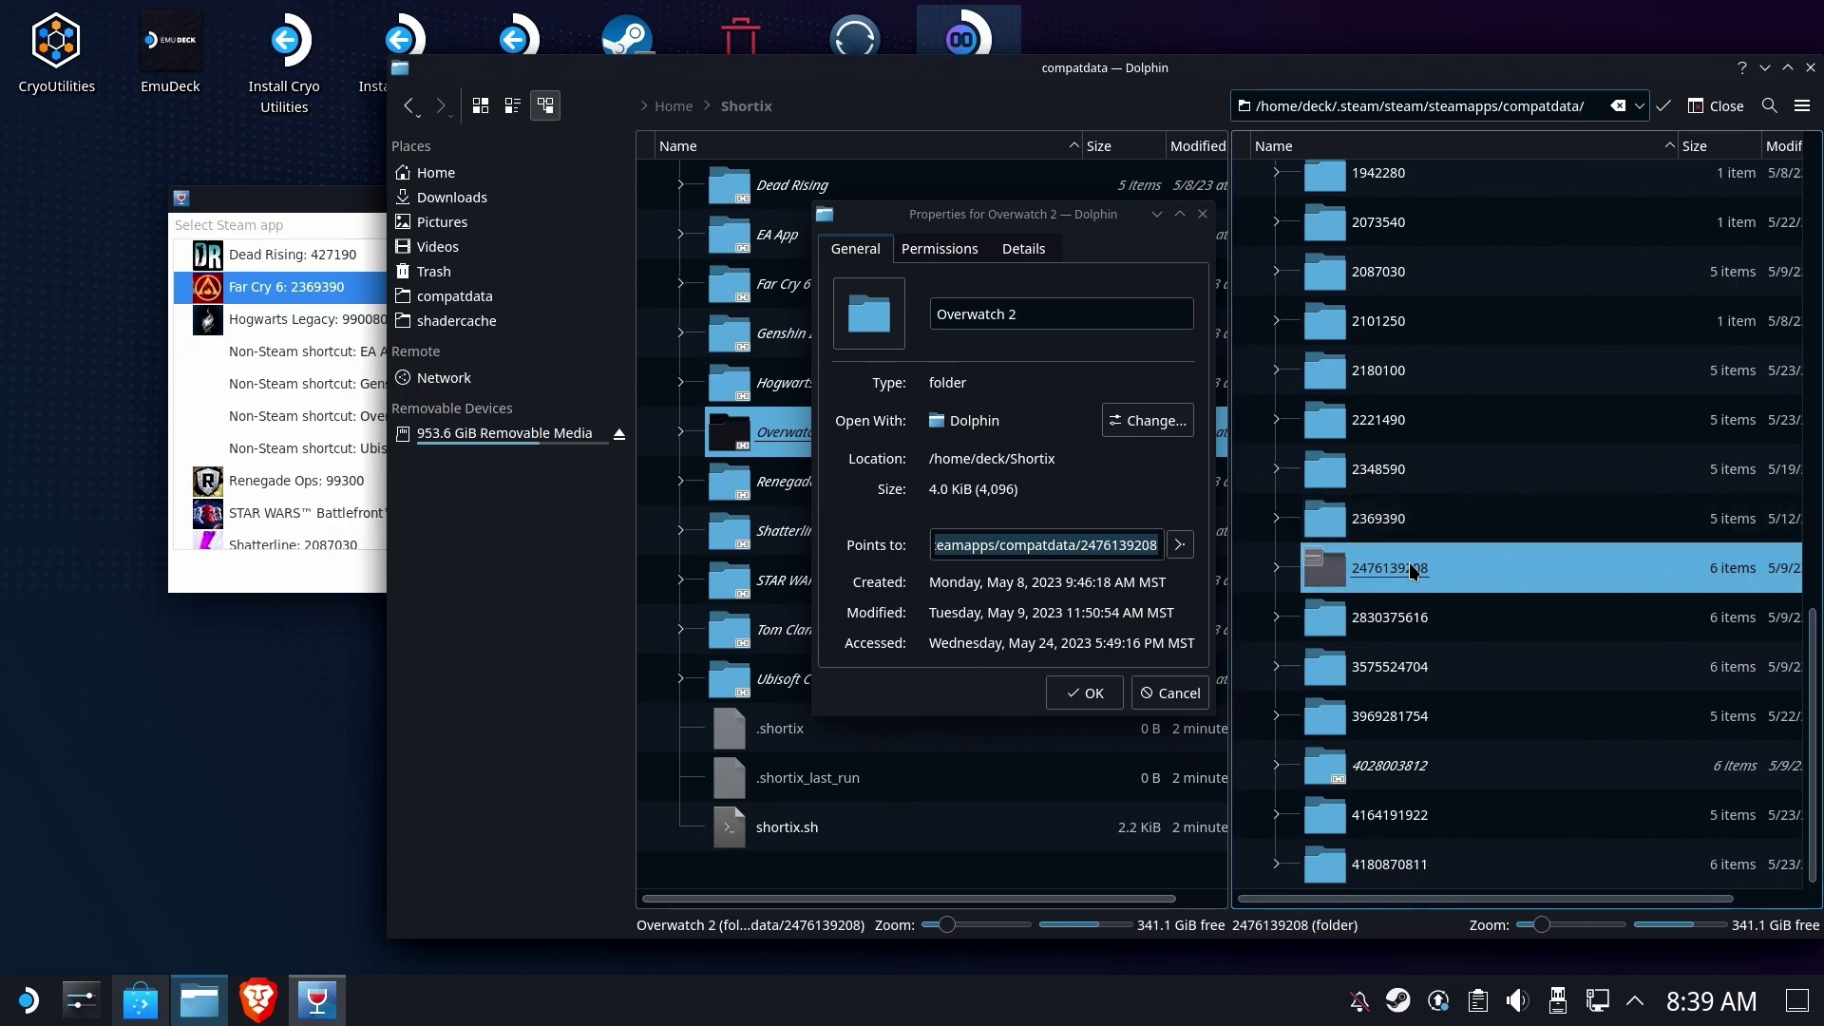
{"action": "key", "text": "Return"}
{"action": "left_click", "coordinate": [1642, 104]}
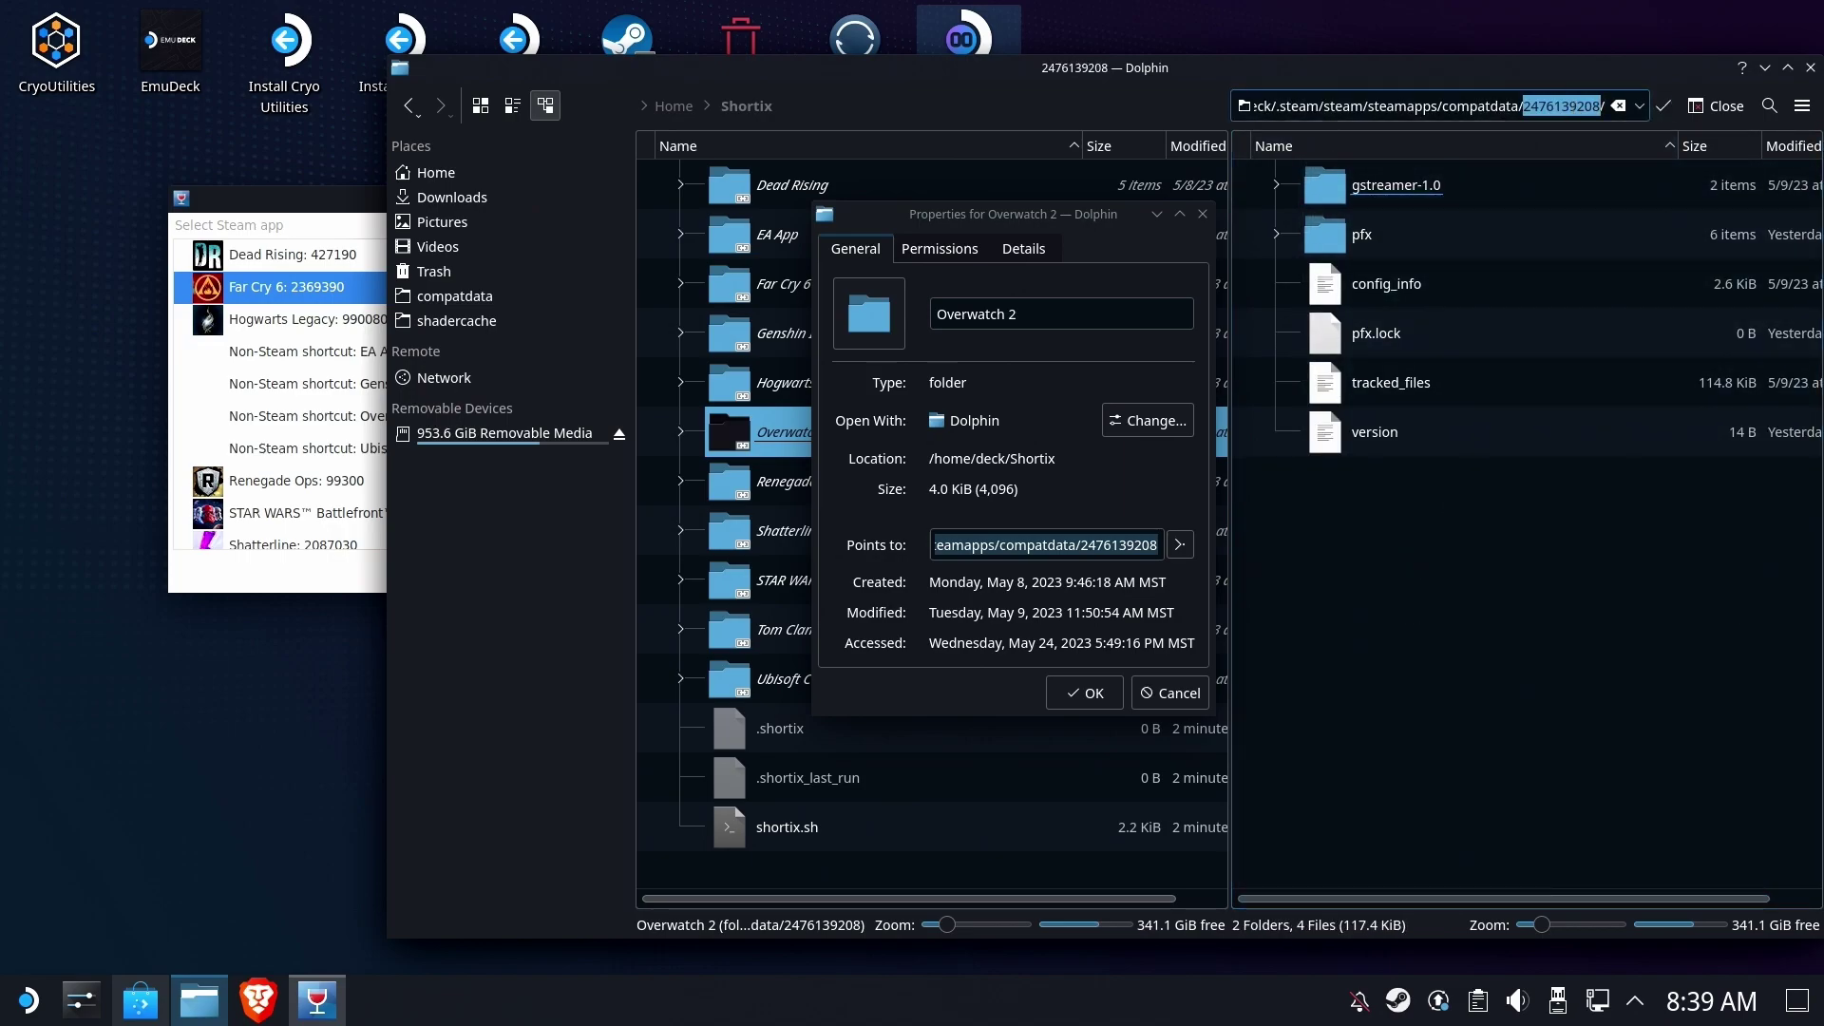
{"action": "left_click", "coordinate": [950, 827]}
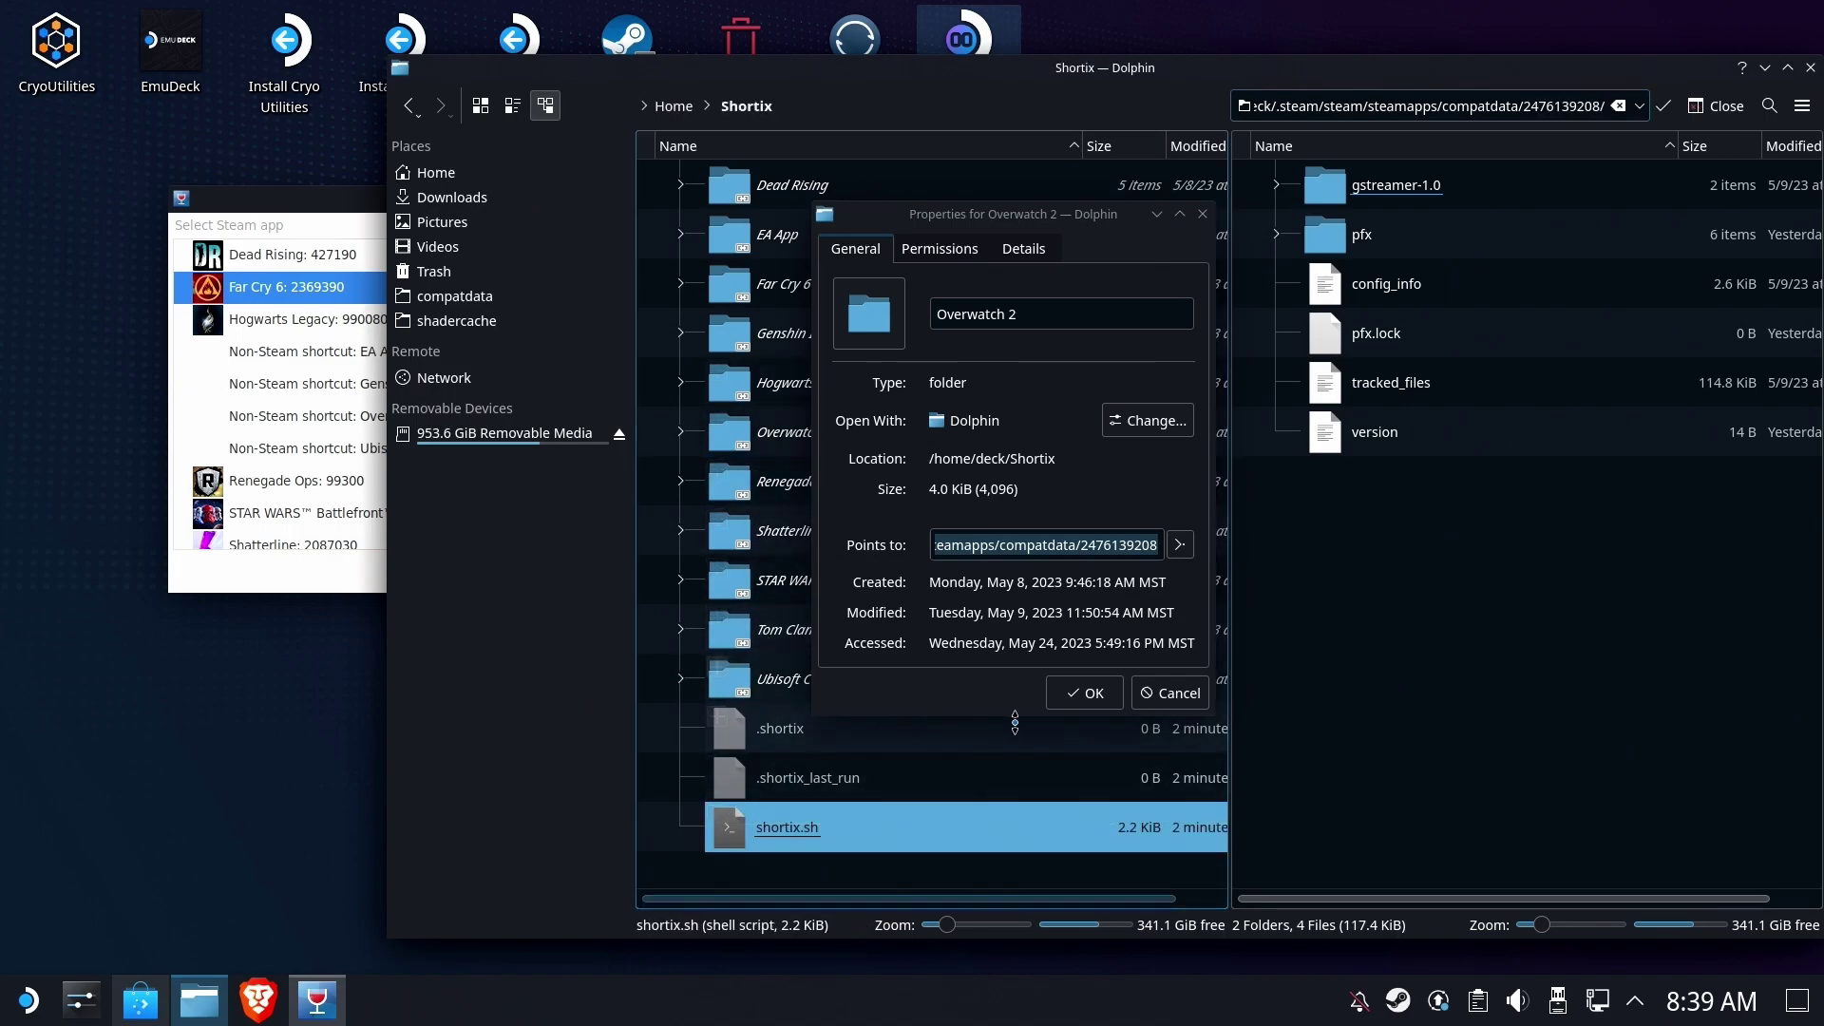
{"action": "left_click", "coordinate": [1175, 696]}
{"action": "left_click", "coordinate": [457, 321]}
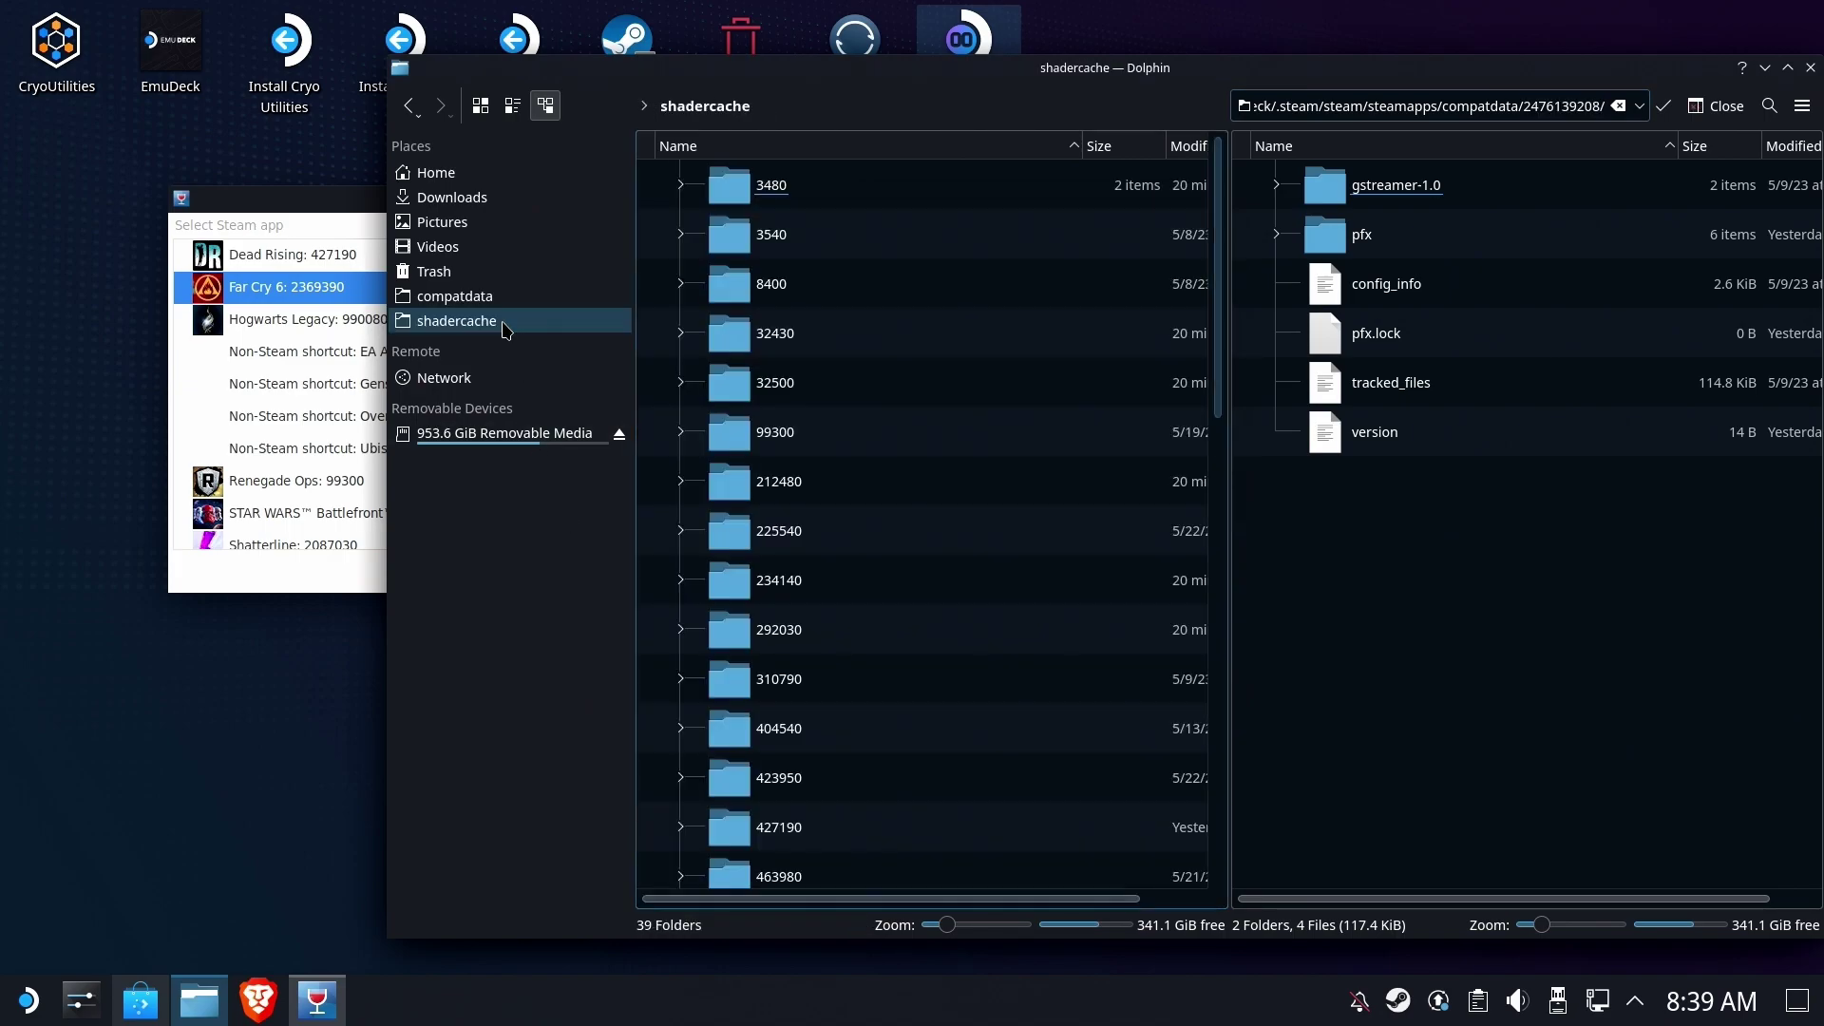
{"action": "left_click", "coordinate": [775, 110]}
{"action": "key", "text": "ctrl+v"}
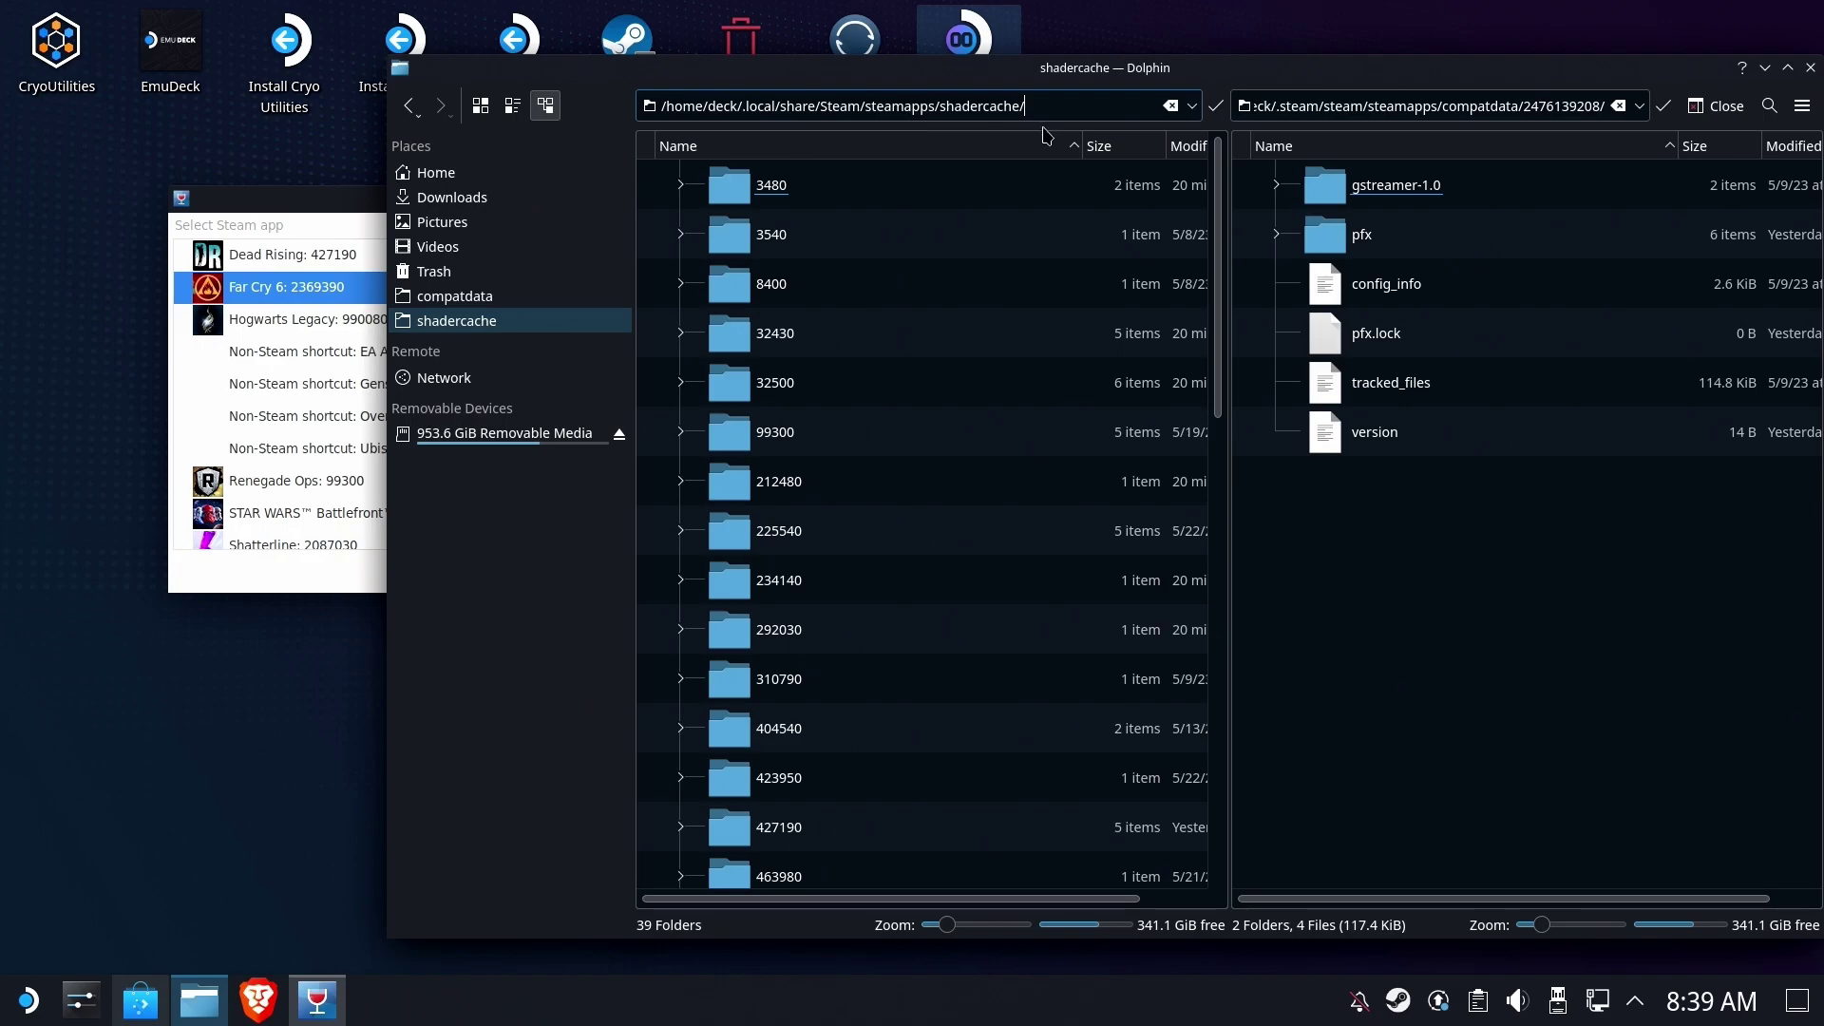
{"action": "key", "text": "Return"}
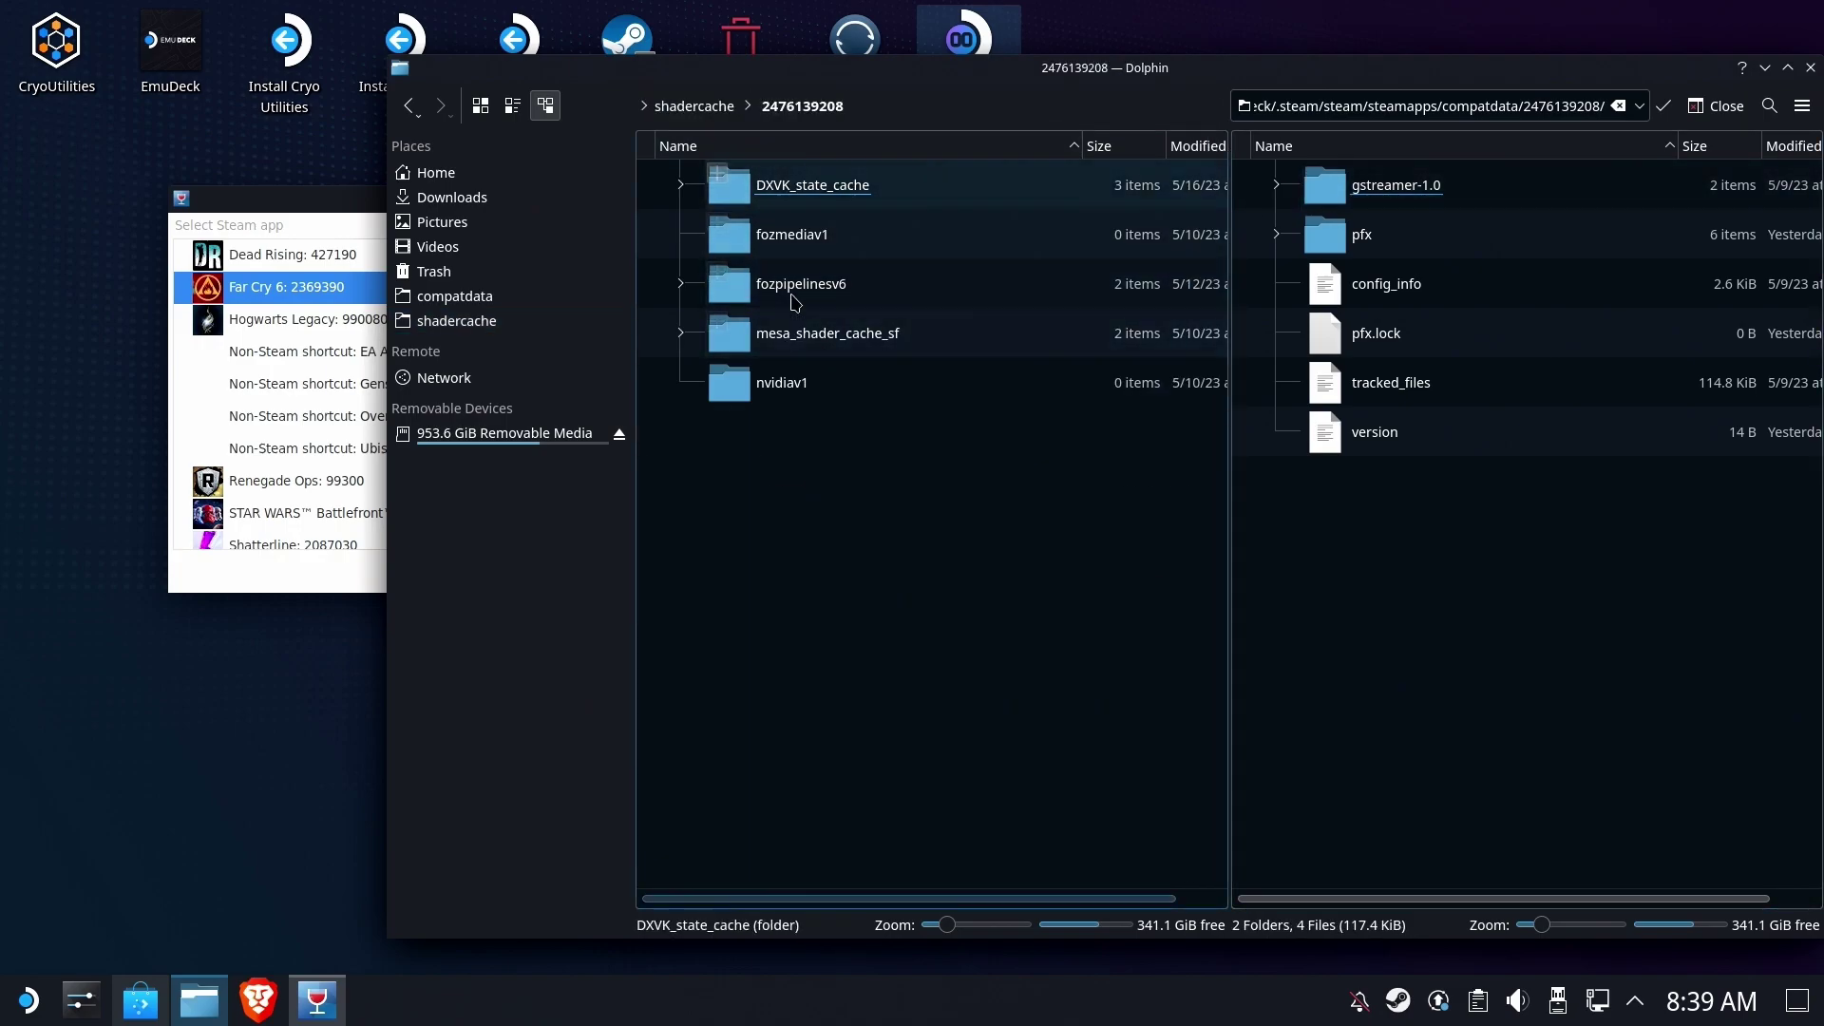
{"action": "left_click", "coordinate": [713, 112]}
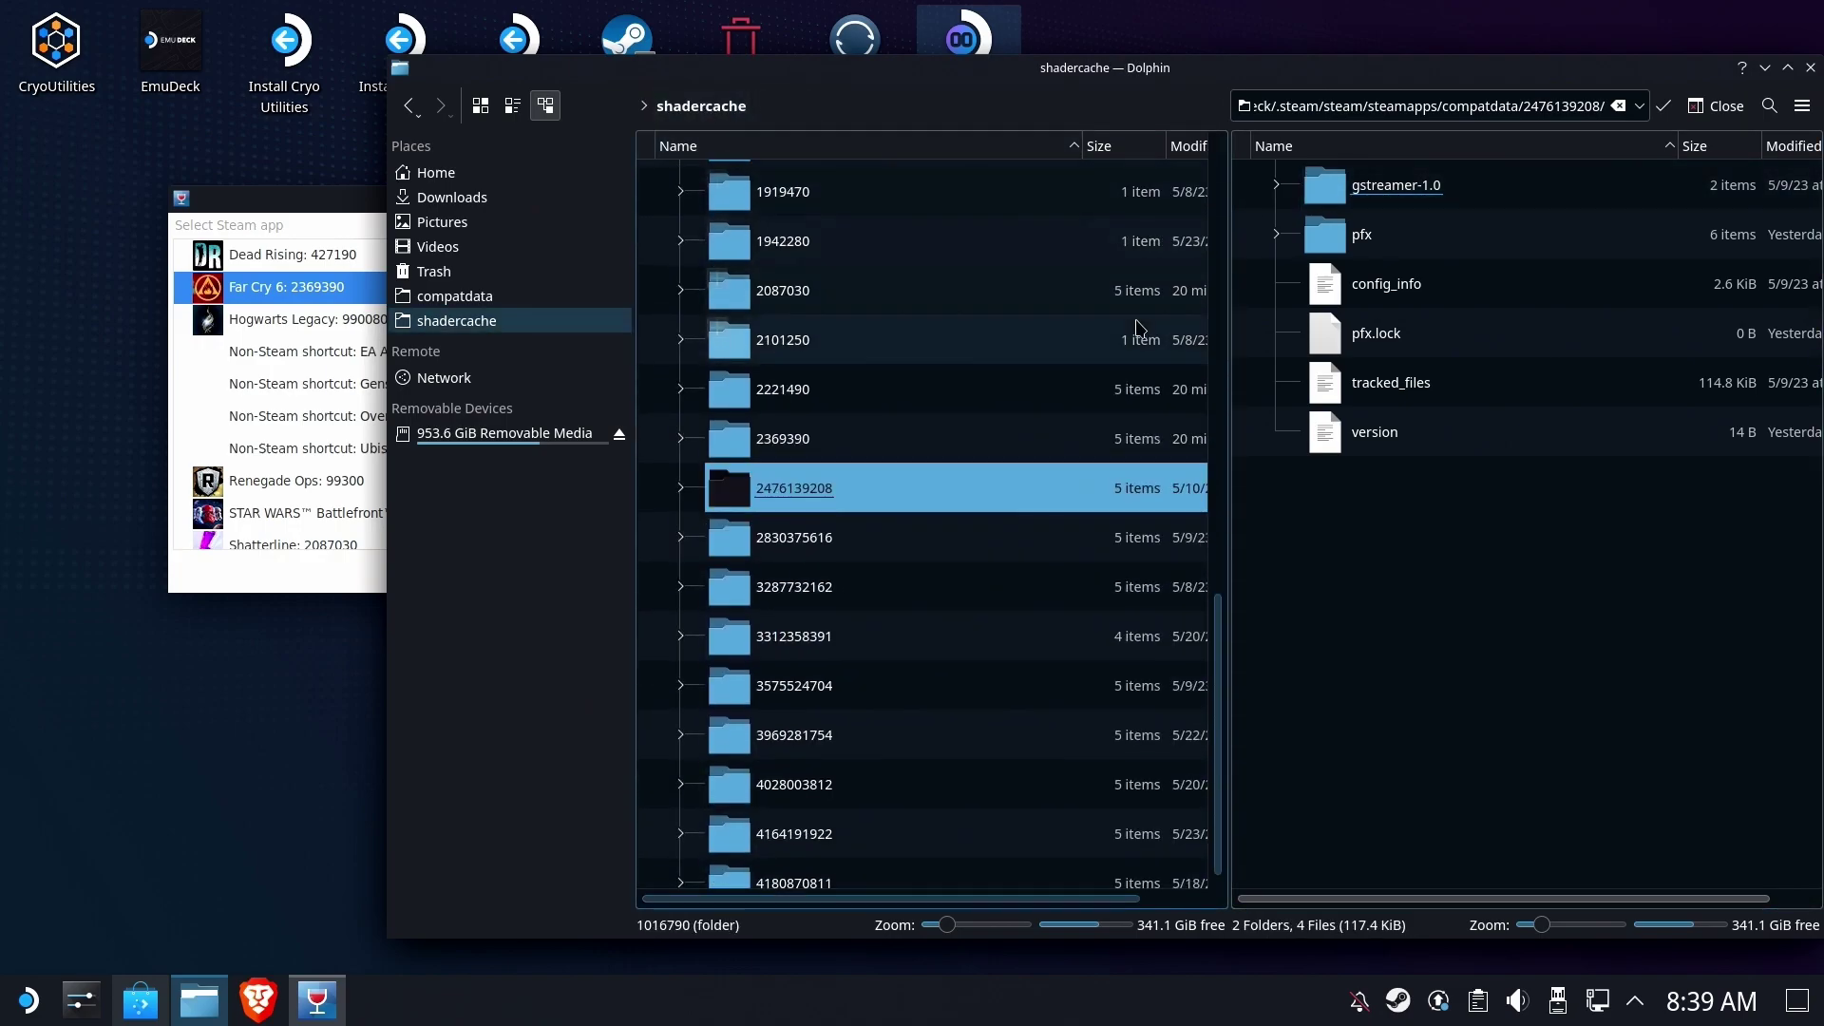
{"action": "left_click", "coordinate": [1660, 107]}
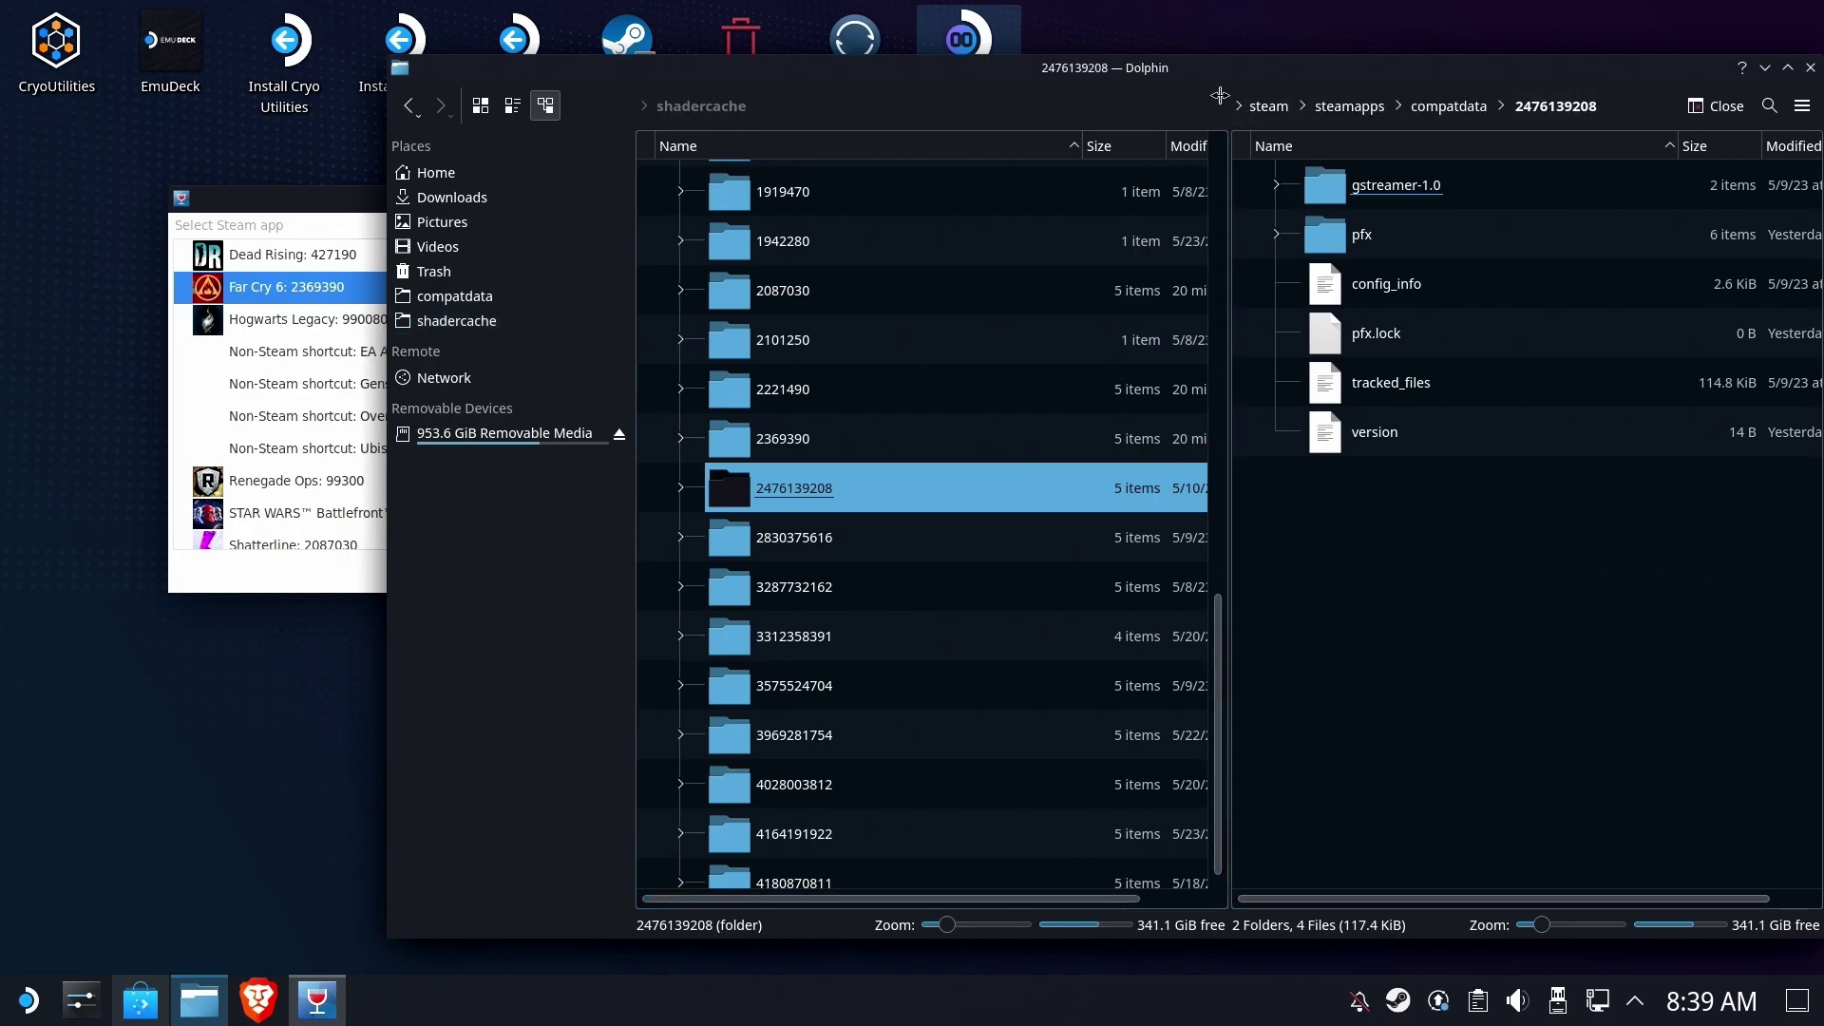
{"action": "left_click", "coordinate": [1439, 107]}
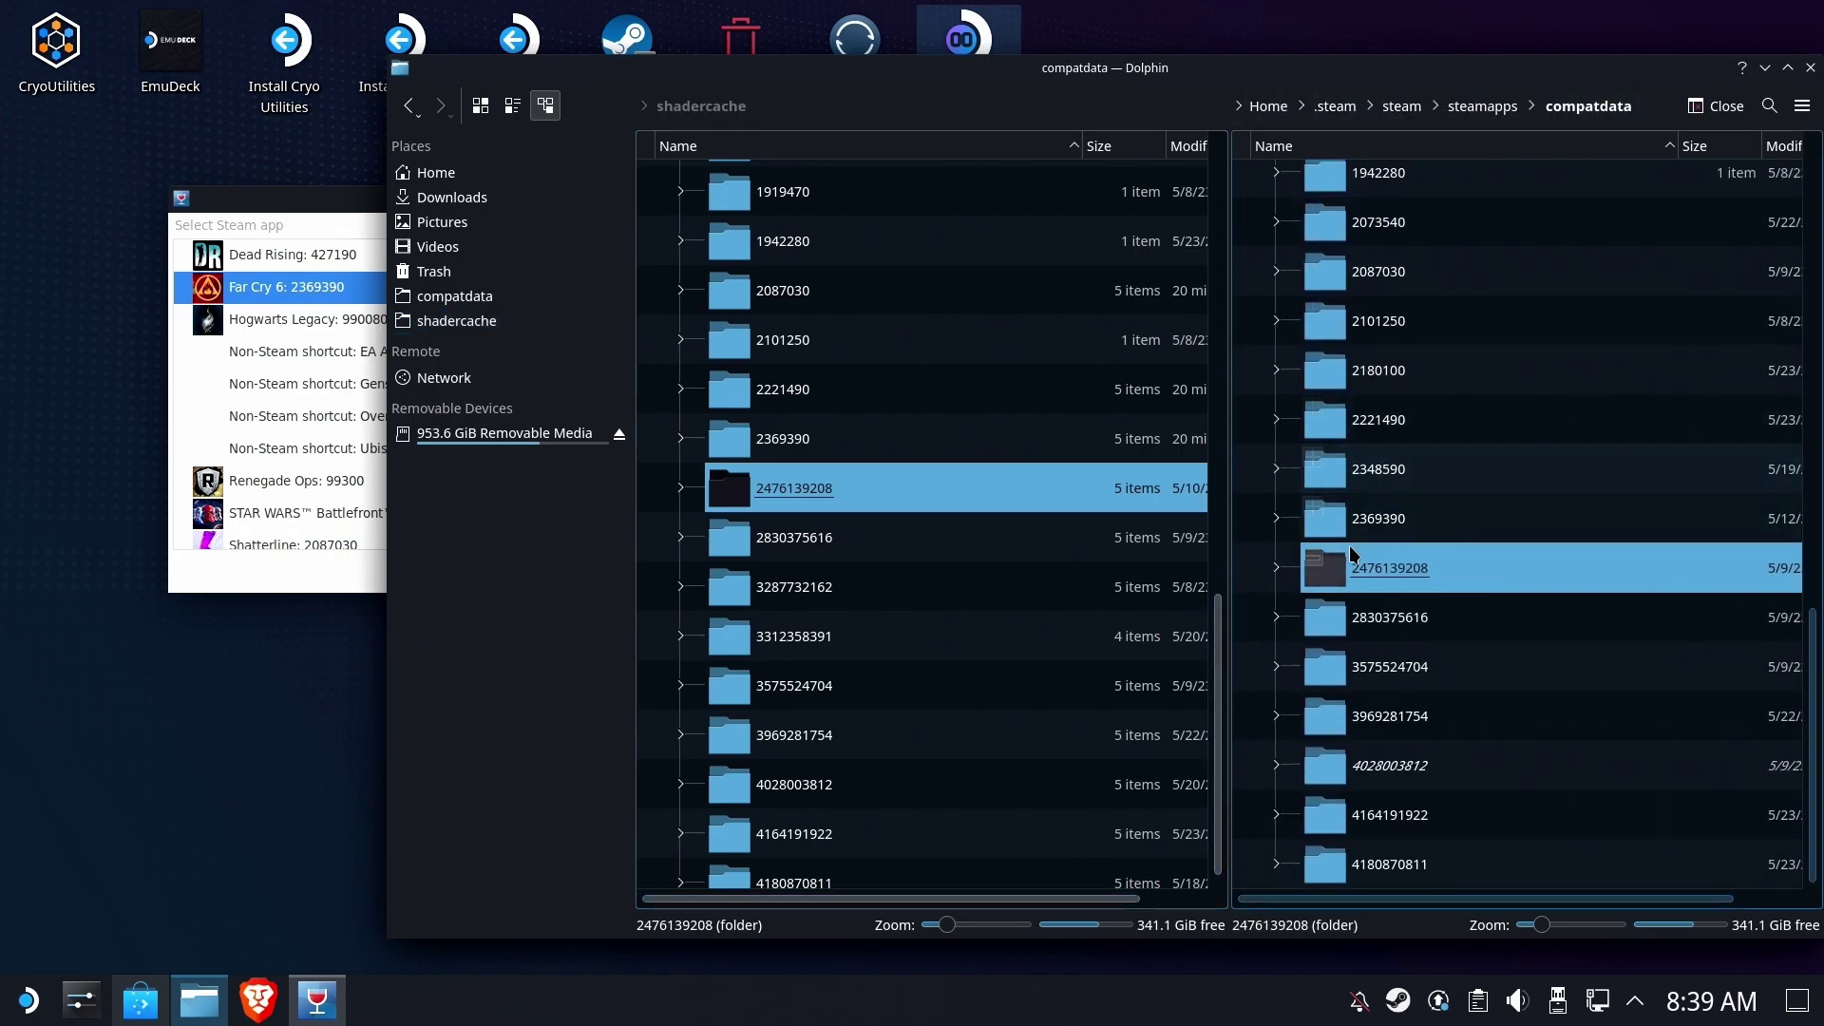
{"action": "right_click", "coordinate": [1043, 488]}
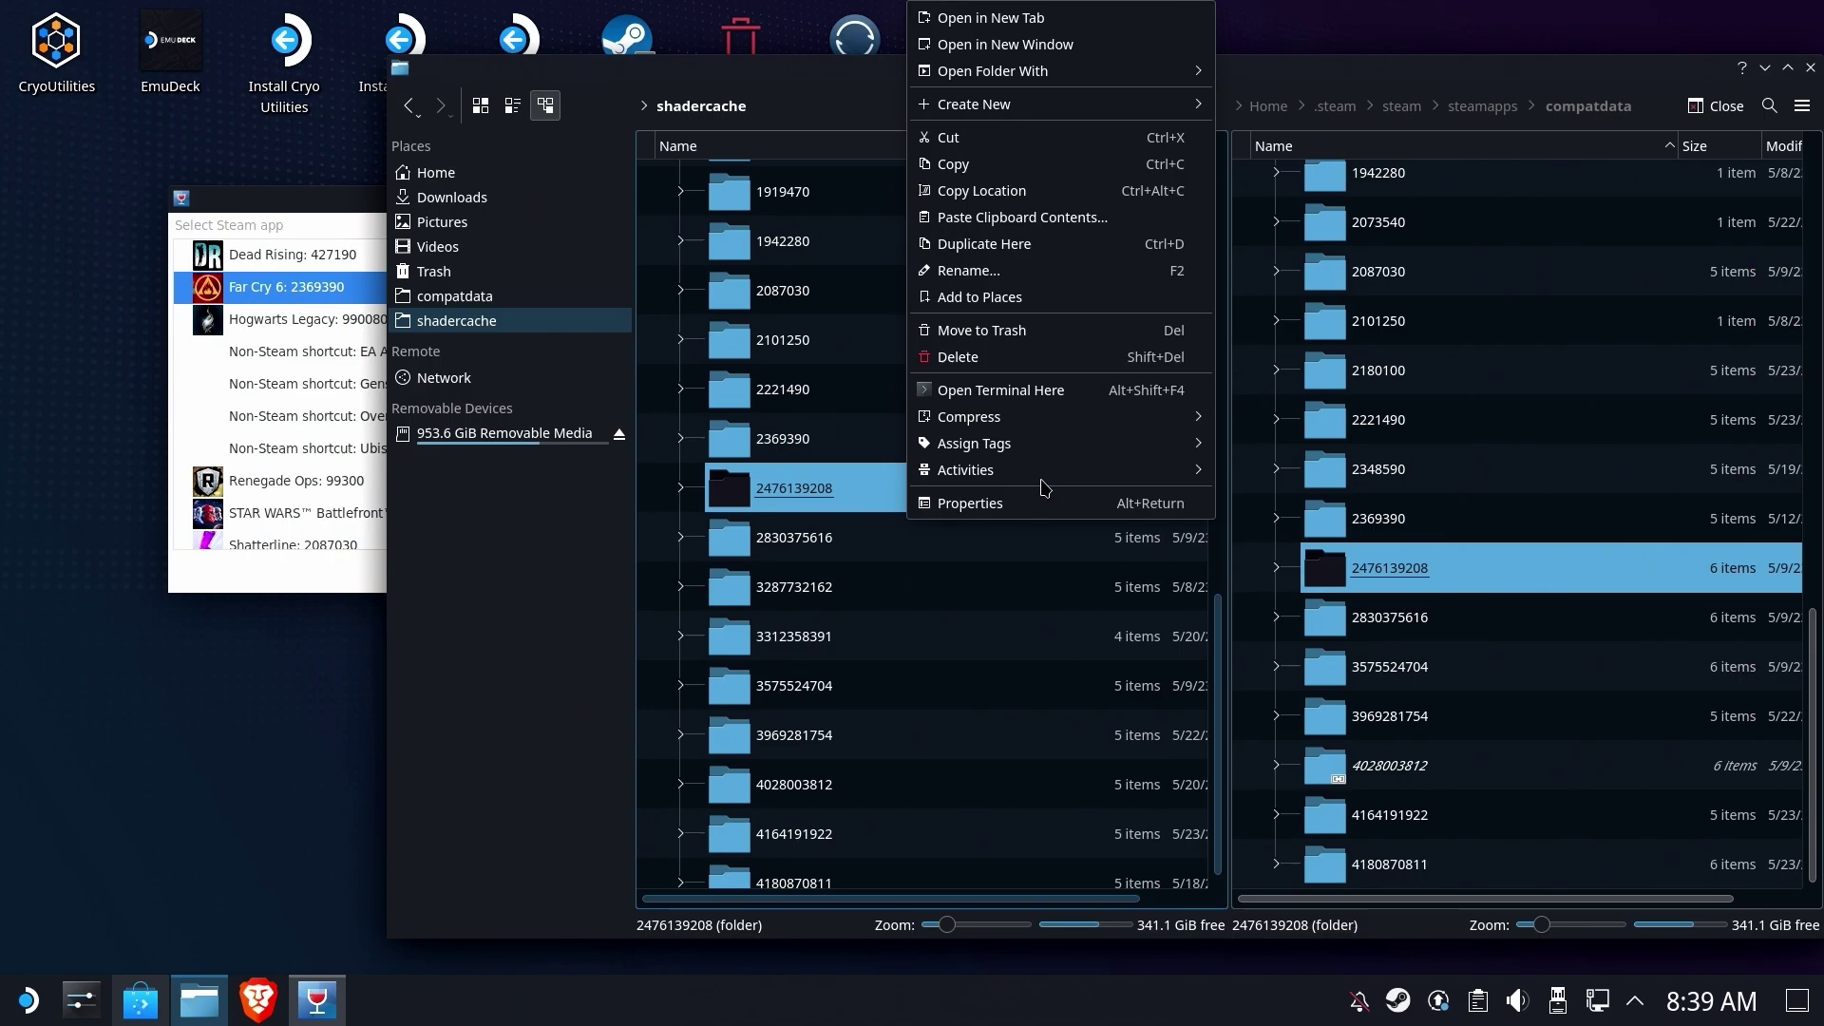
{"action": "right_click", "coordinate": [1454, 555]}
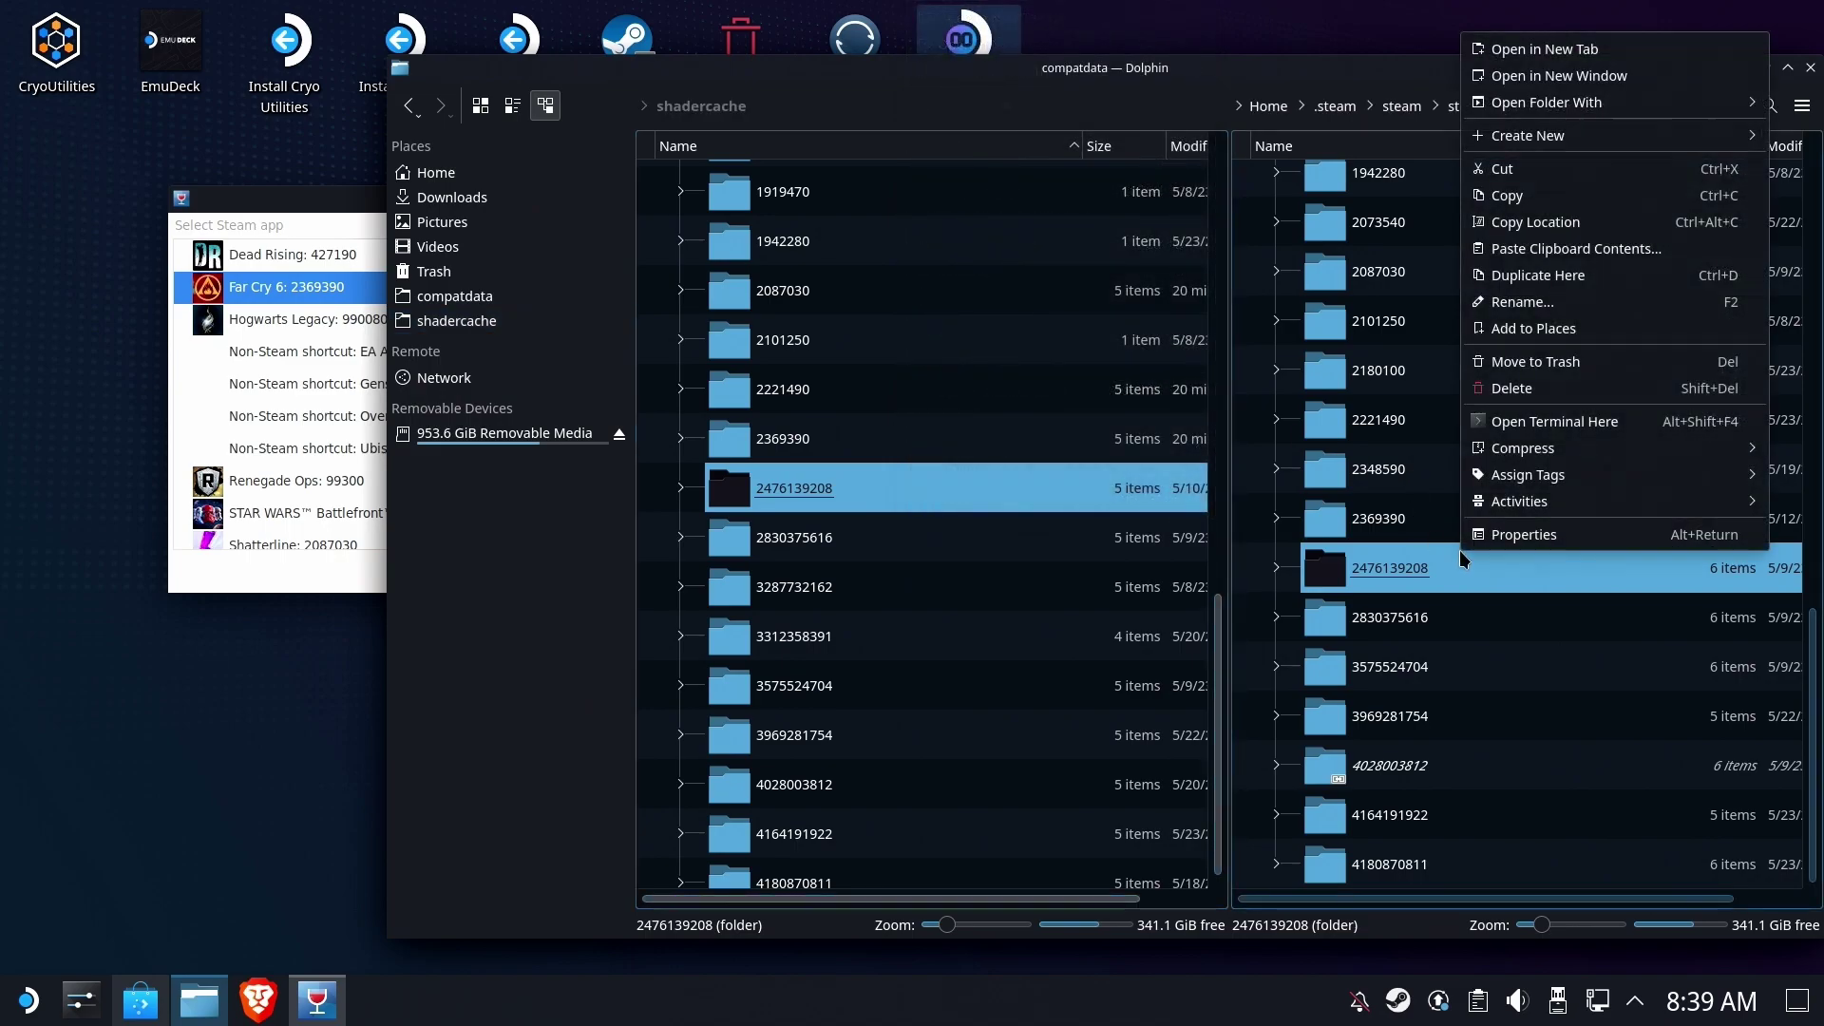
{"action": "left_click", "coordinate": [1368, 90]}
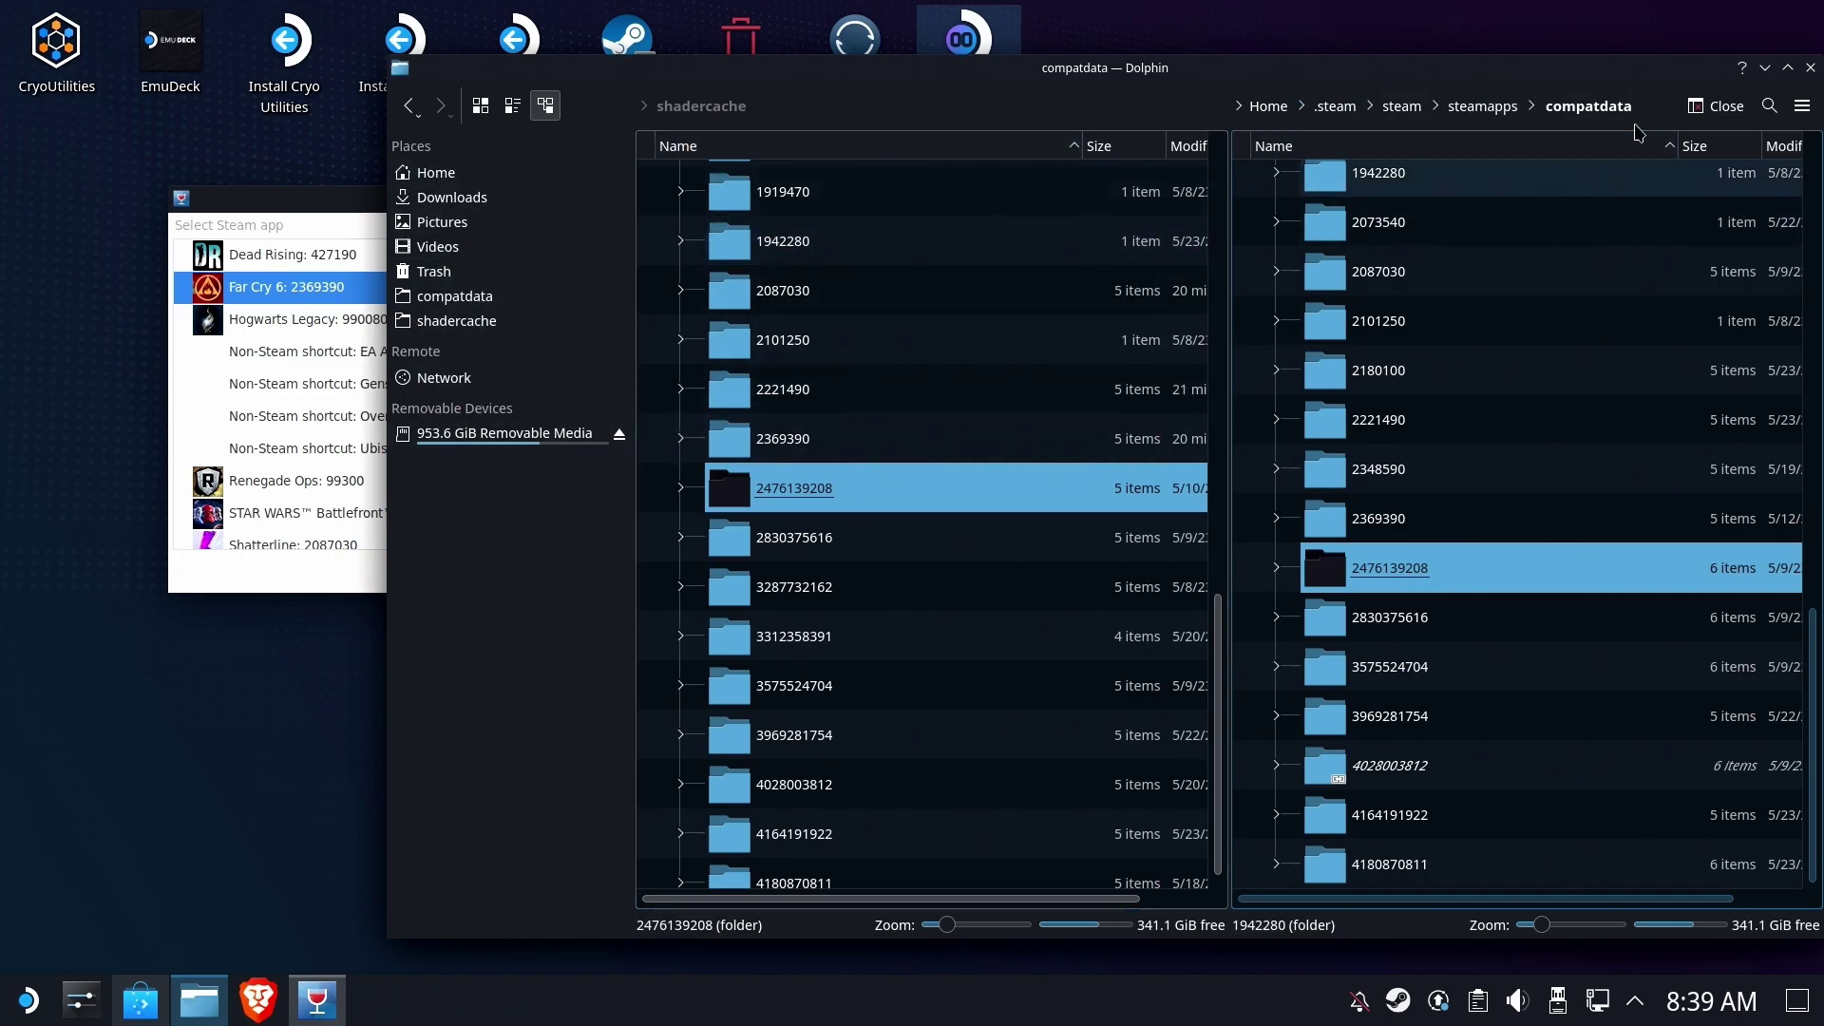
Open Home's .config/systemd/user and expand default.target.wants and multi-user.target.wants
{"action": "key", "text": "alt+Home"}
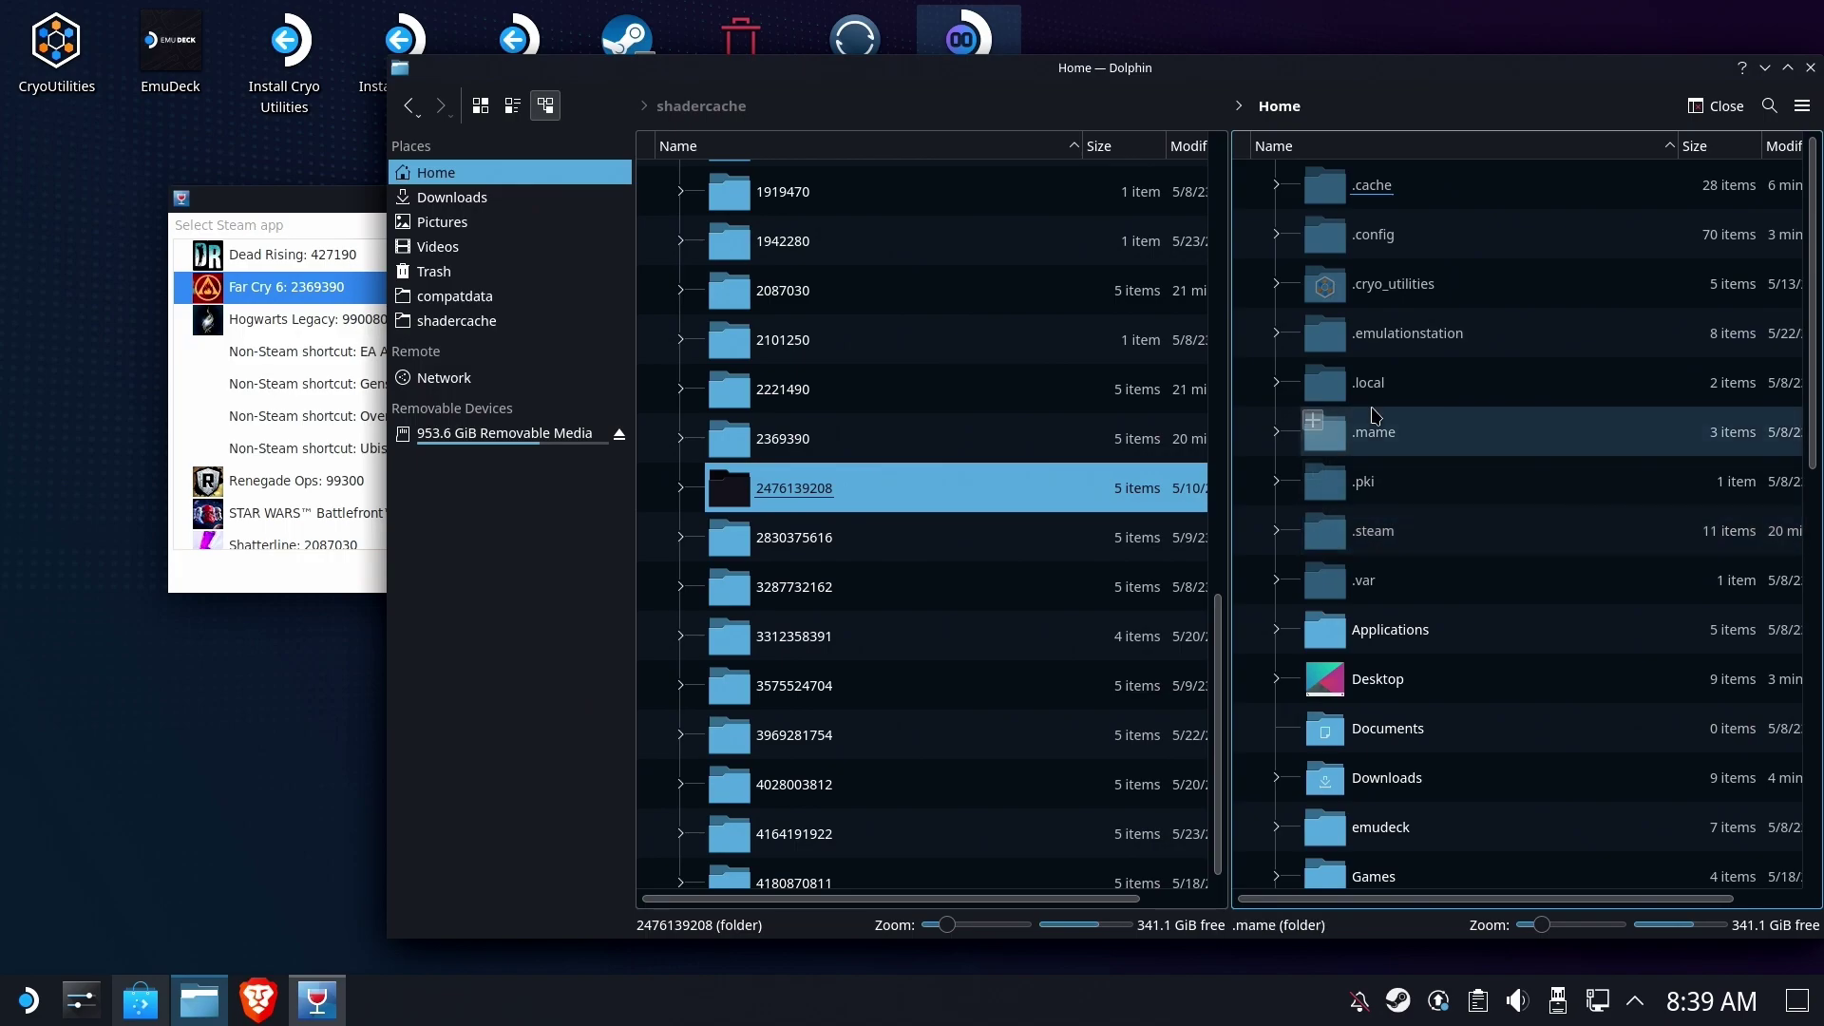
{"action": "left_click", "coordinate": [1375, 237]}
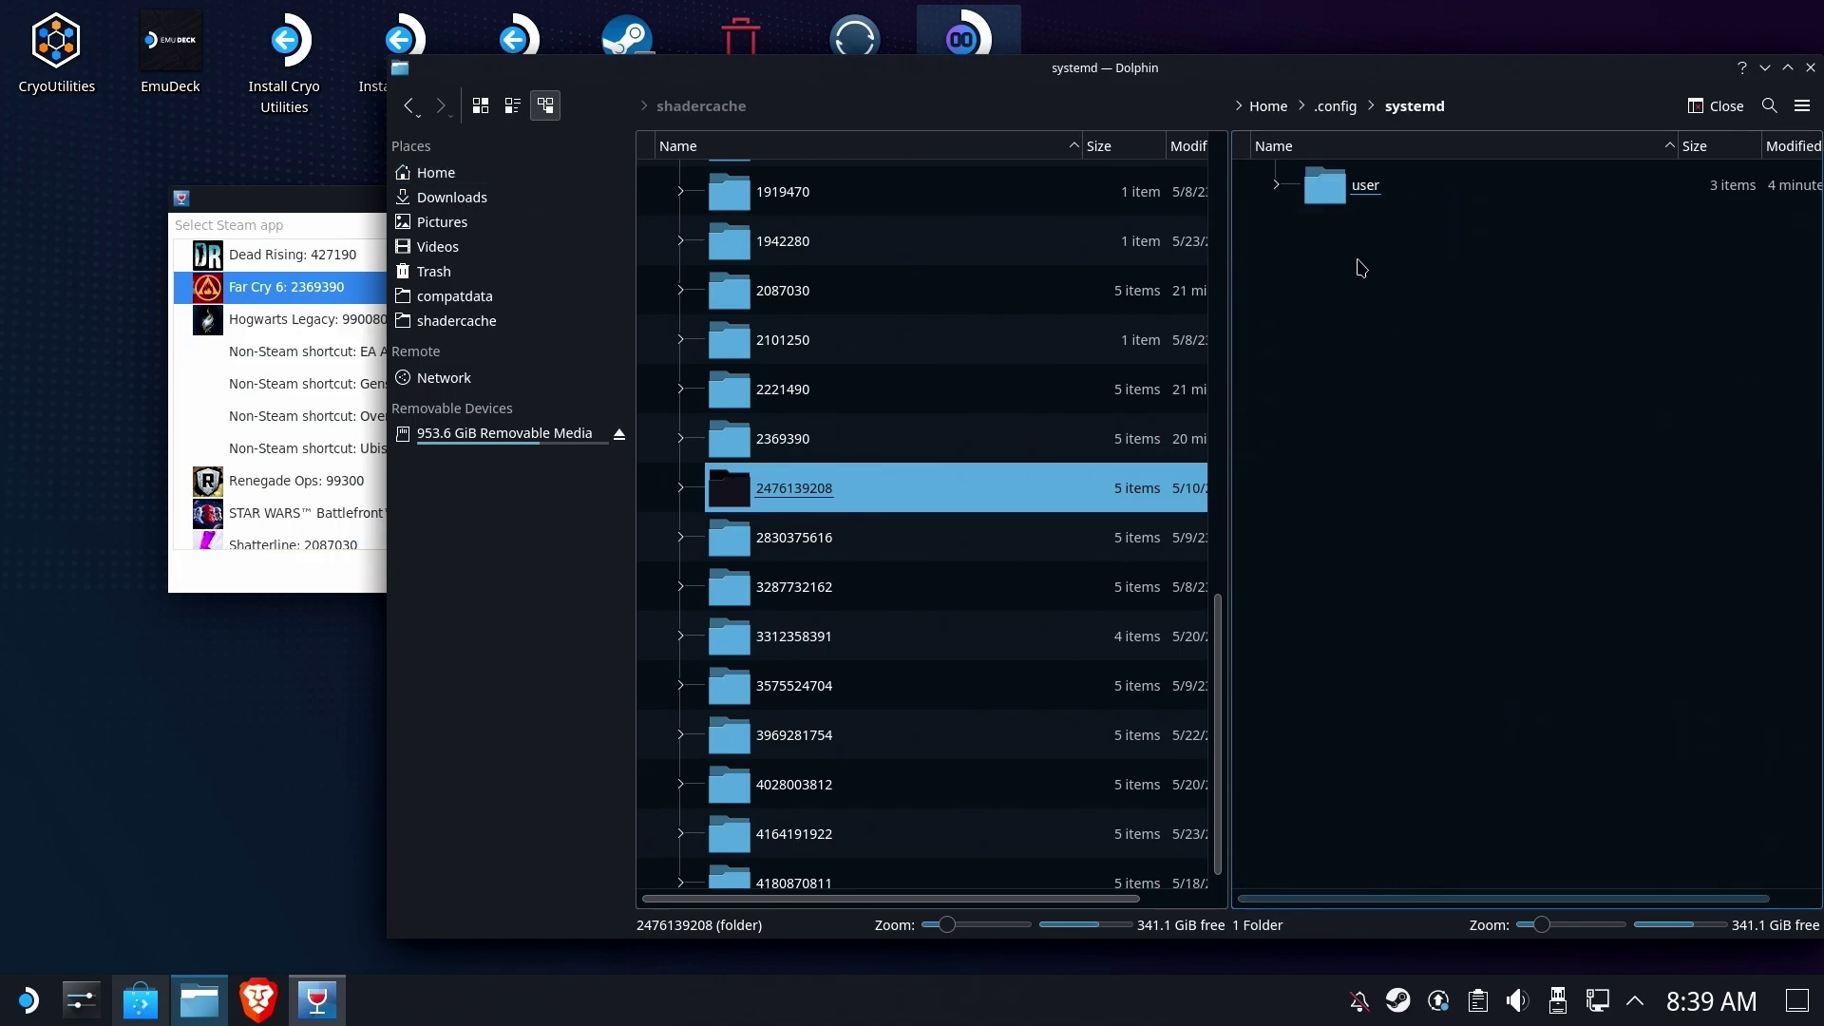
{"action": "left_click", "coordinate": [1356, 190]}
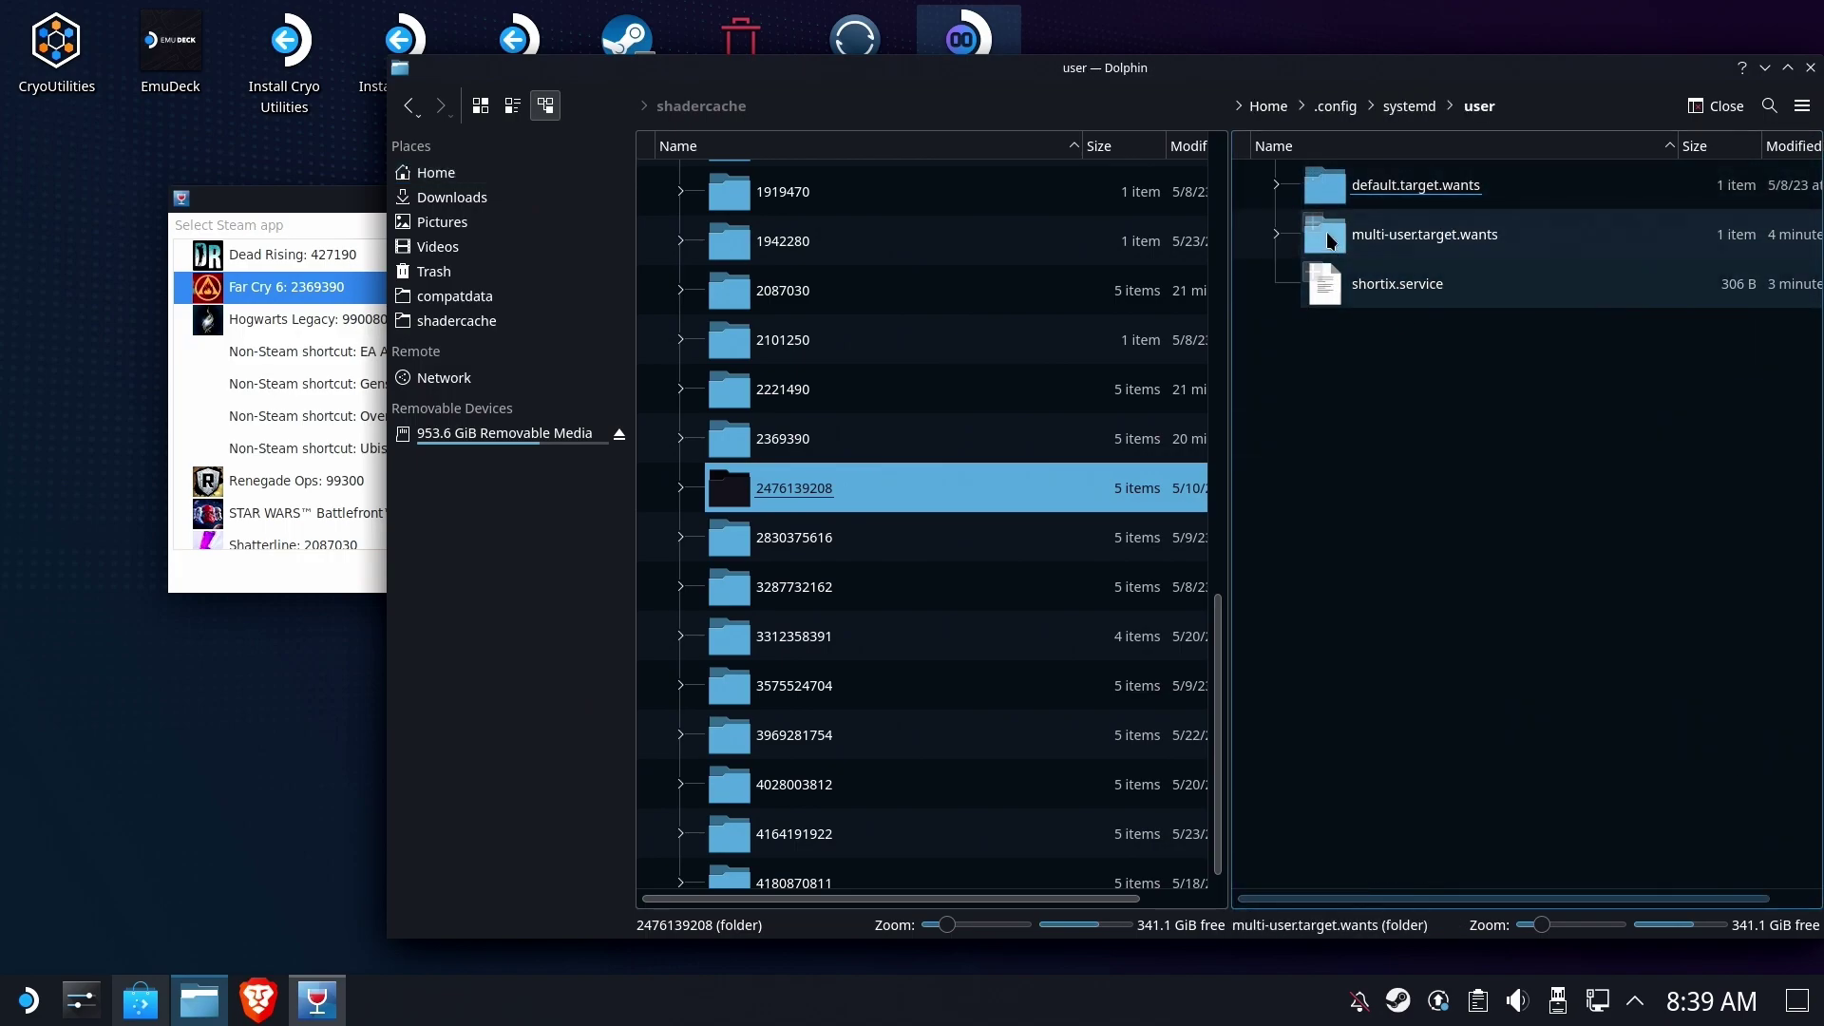
{"action": "left_click", "coordinate": [1278, 186]}
{"action": "left_click", "coordinate": [1277, 284]}
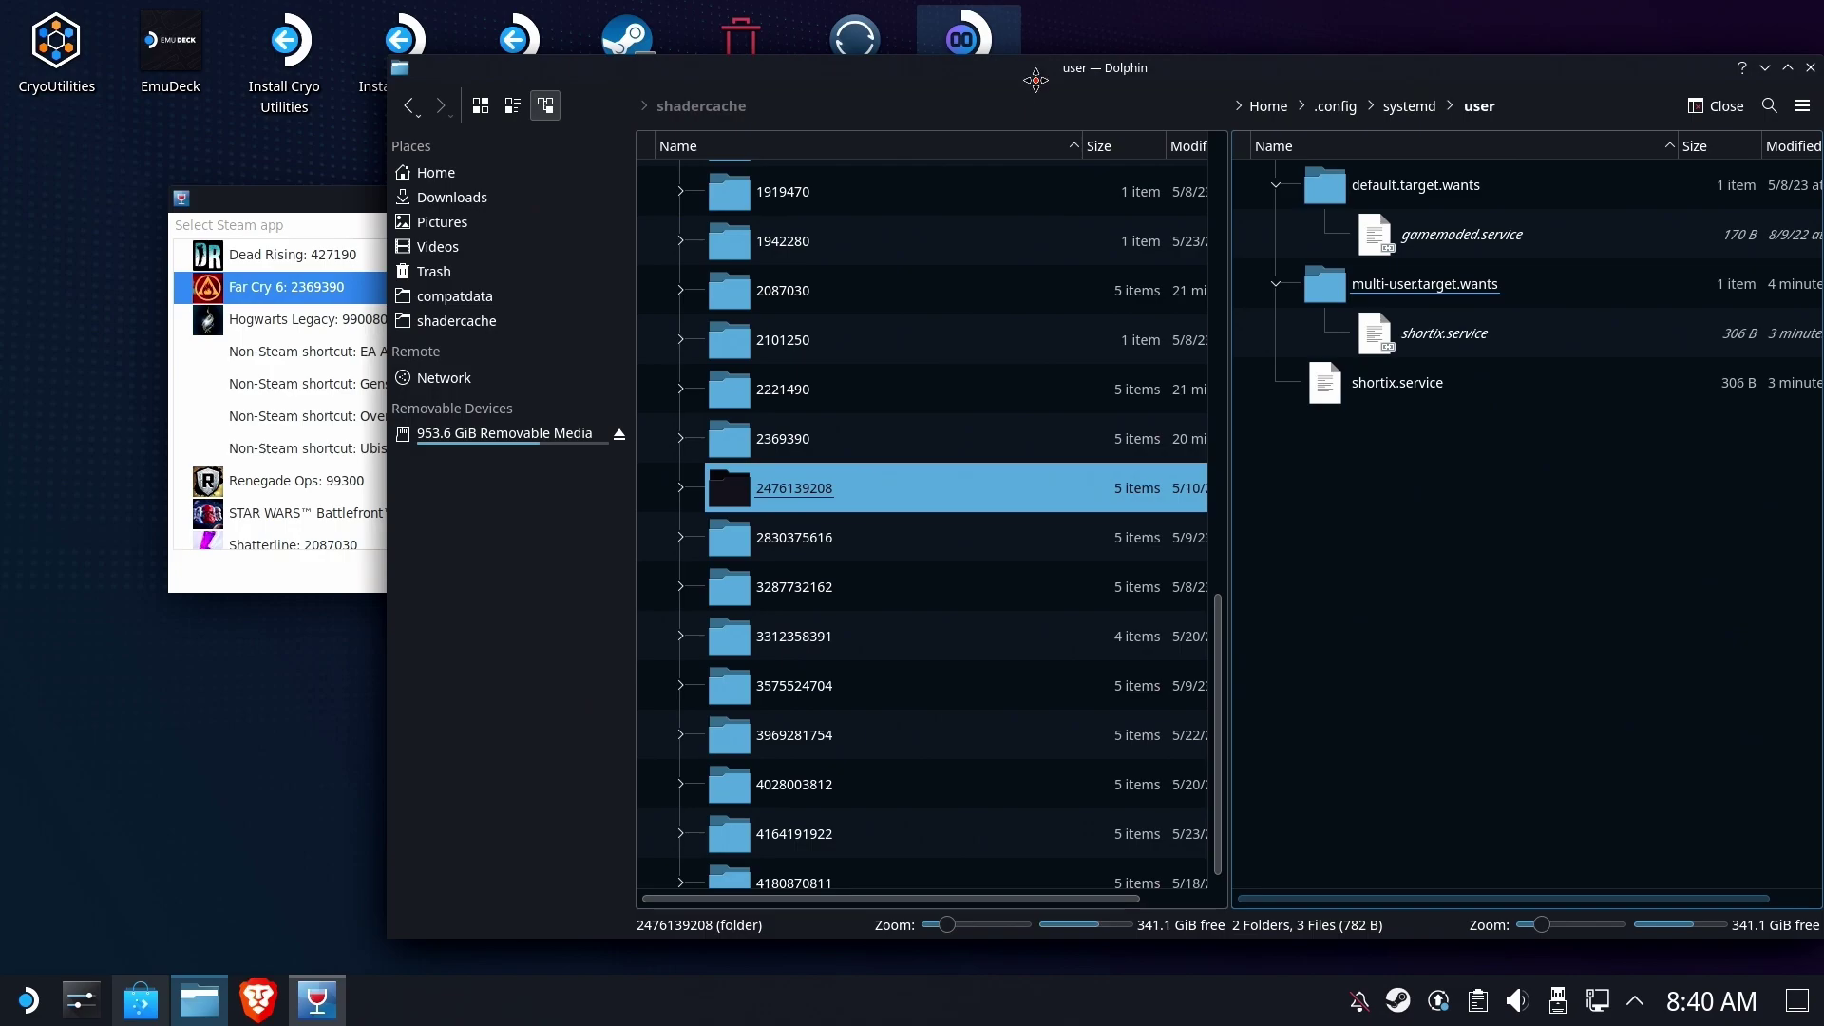
{"action": "left_click_drag", "start_coordinate": [1036, 80], "coordinate": [1353, 268]}
Run Update Shortix, answer n to remove shortix.service, verify in Dolphin, and exit Konsole
{"action": "left_click", "coordinate": [968, 71]}
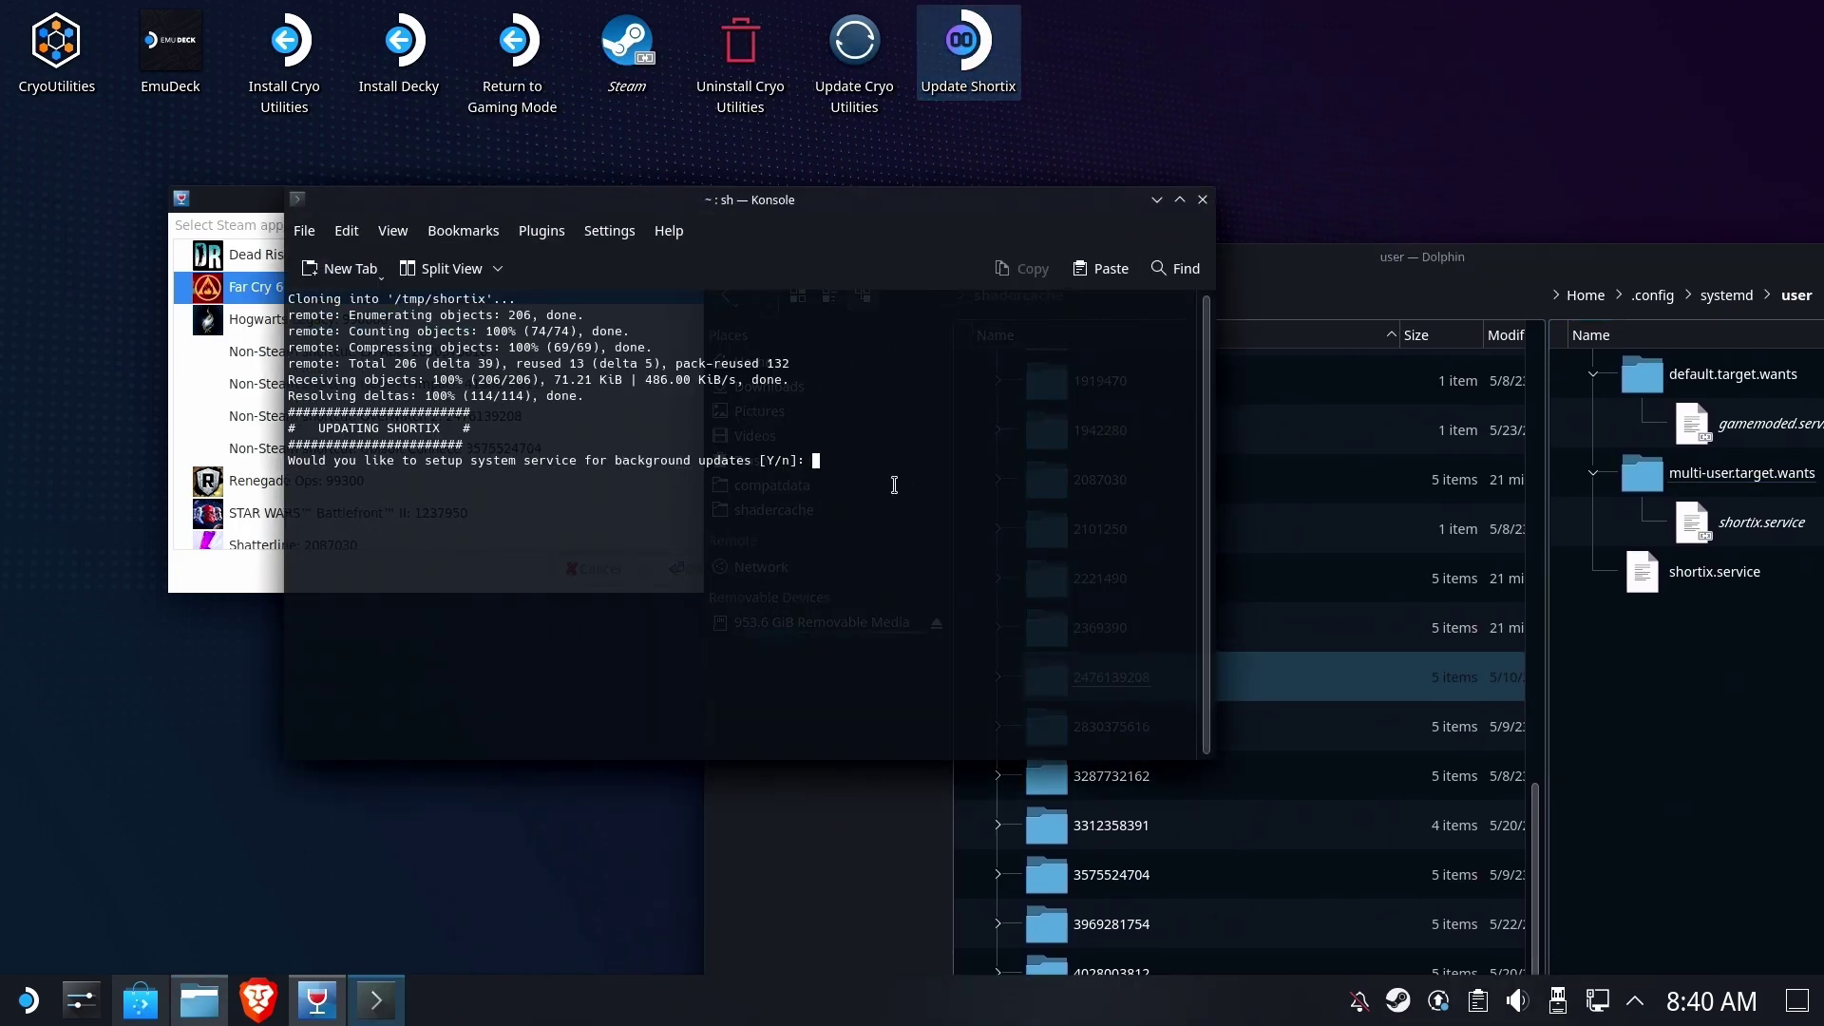
{"action": "type", "text": "n"}
{"action": "key", "text": "Return"}
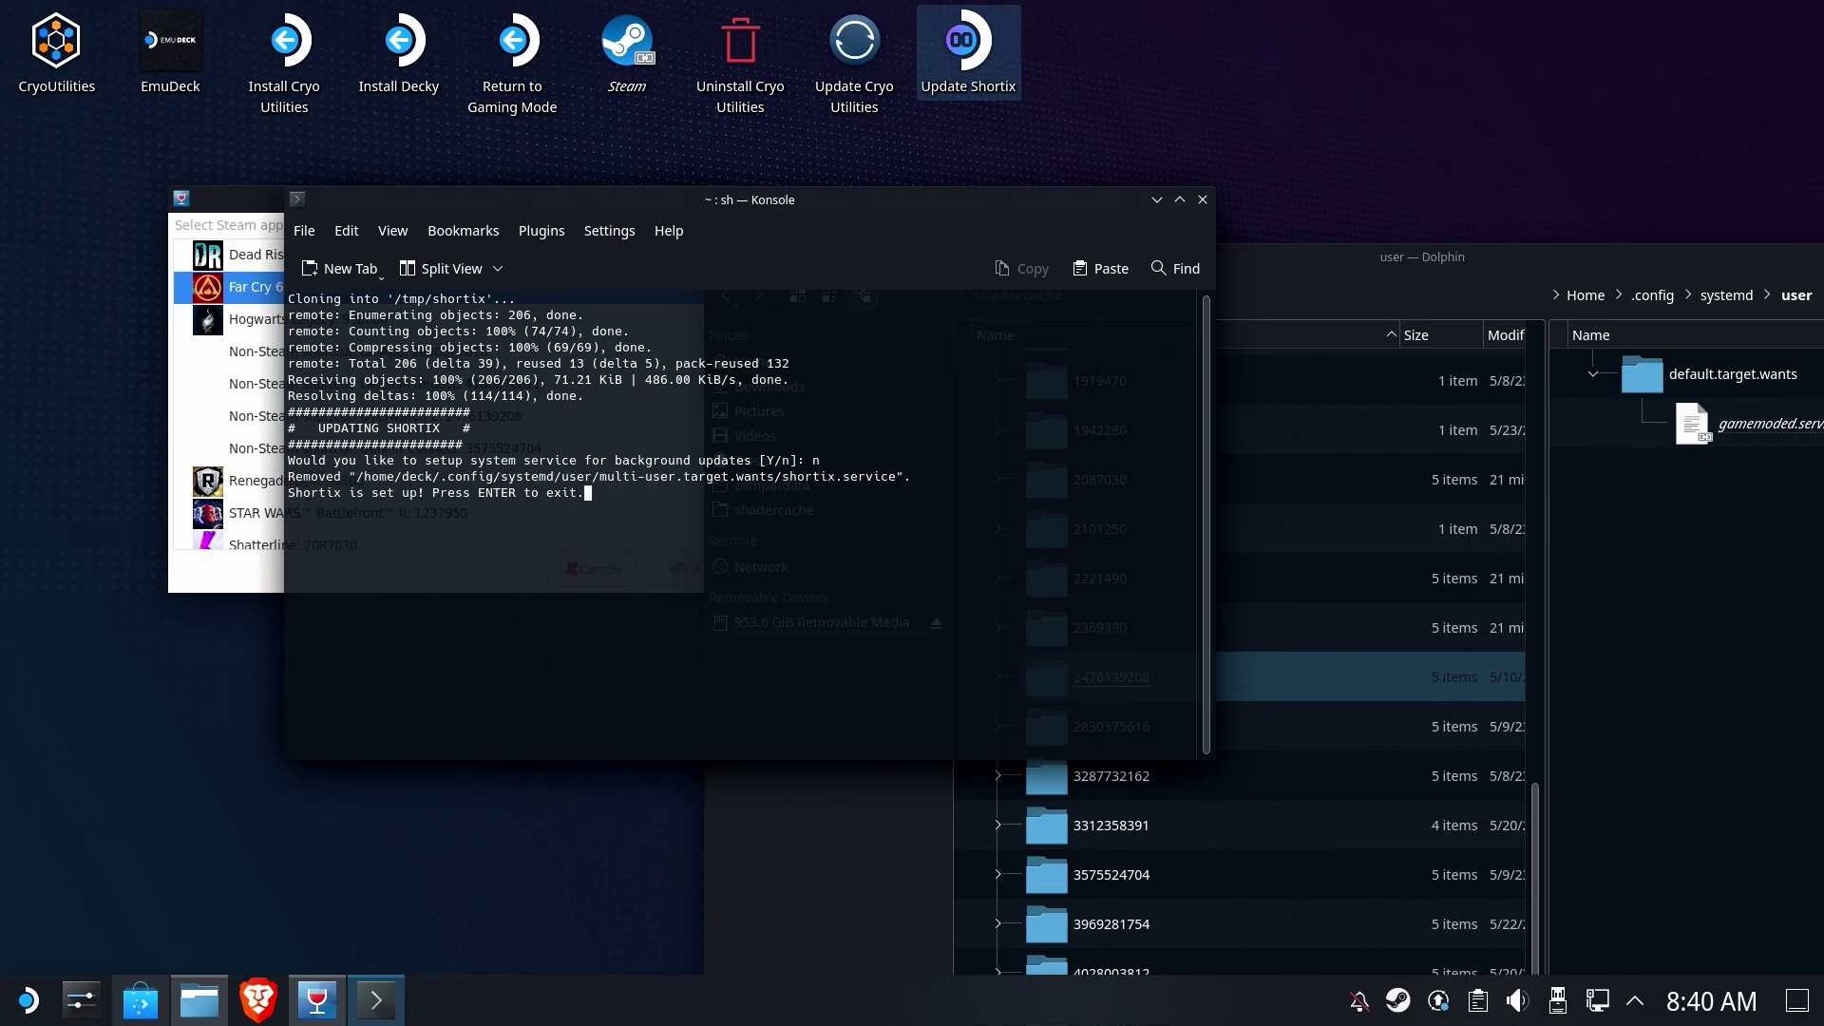
{"action": "left_click_drag", "start_coordinate": [1592, 252], "coordinate": [1313, 237]}
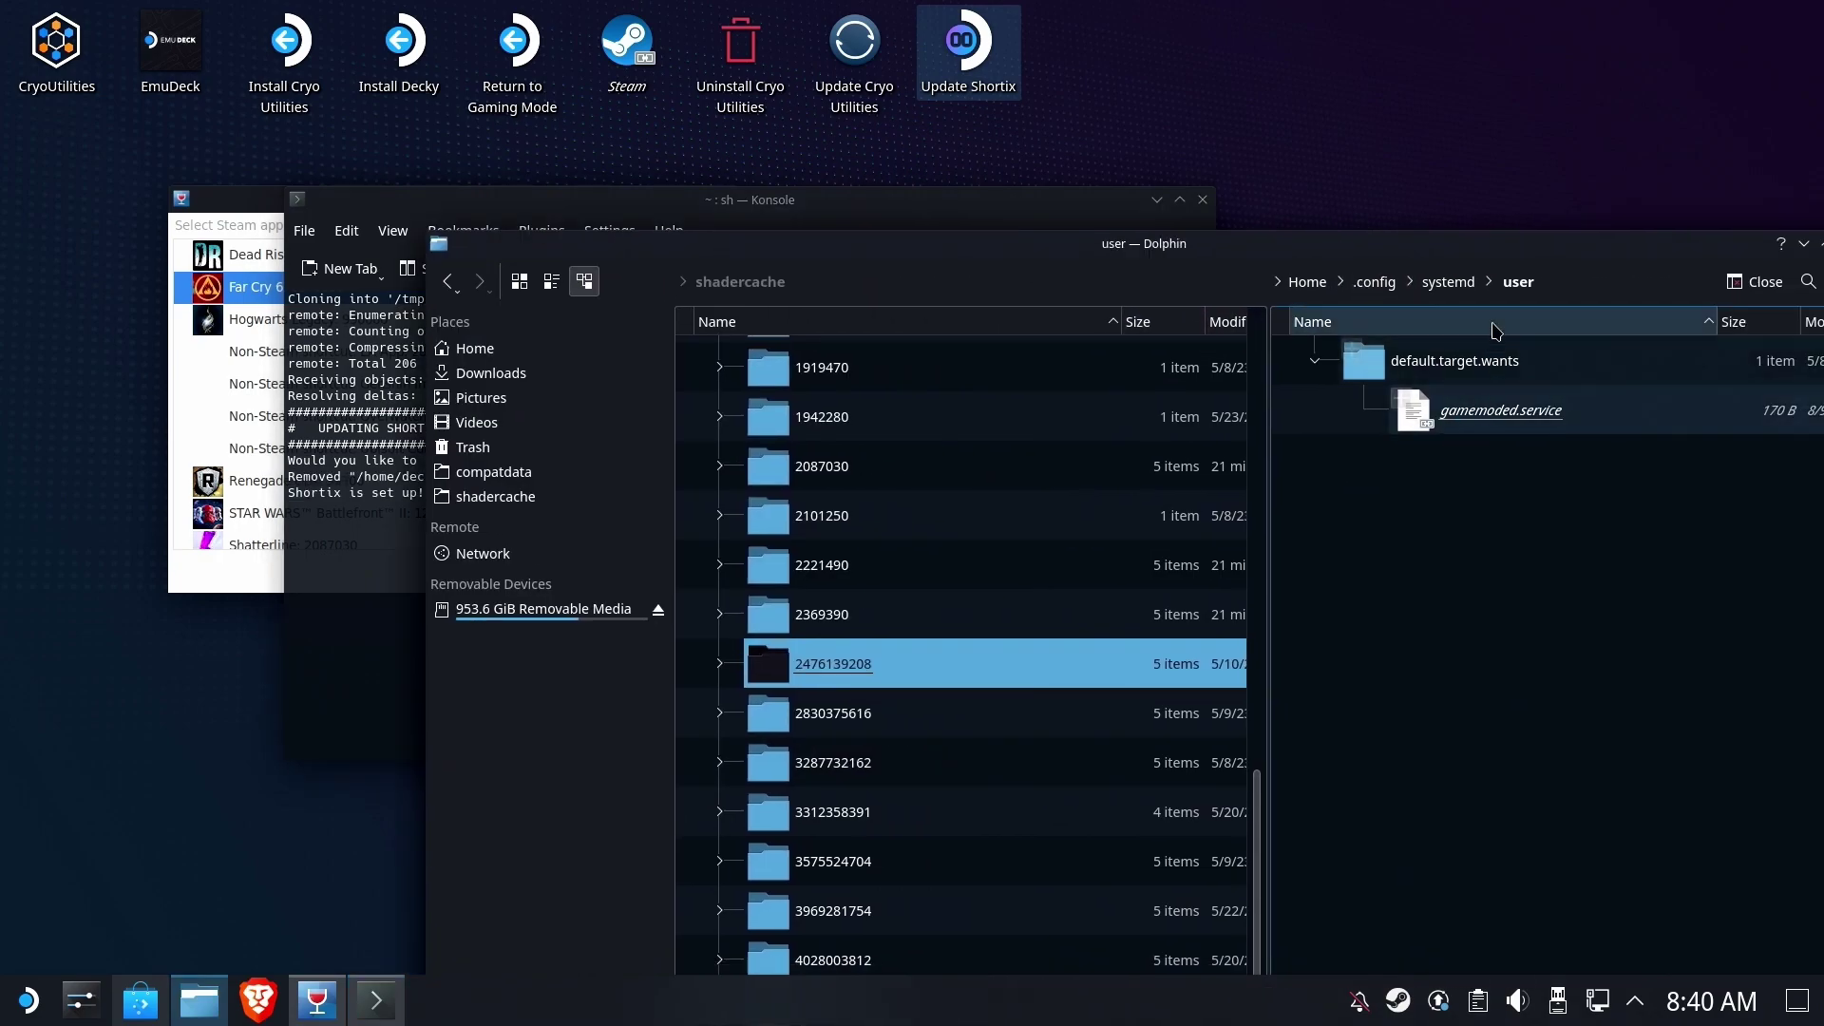
{"action": "left_click", "coordinate": [1805, 244]}
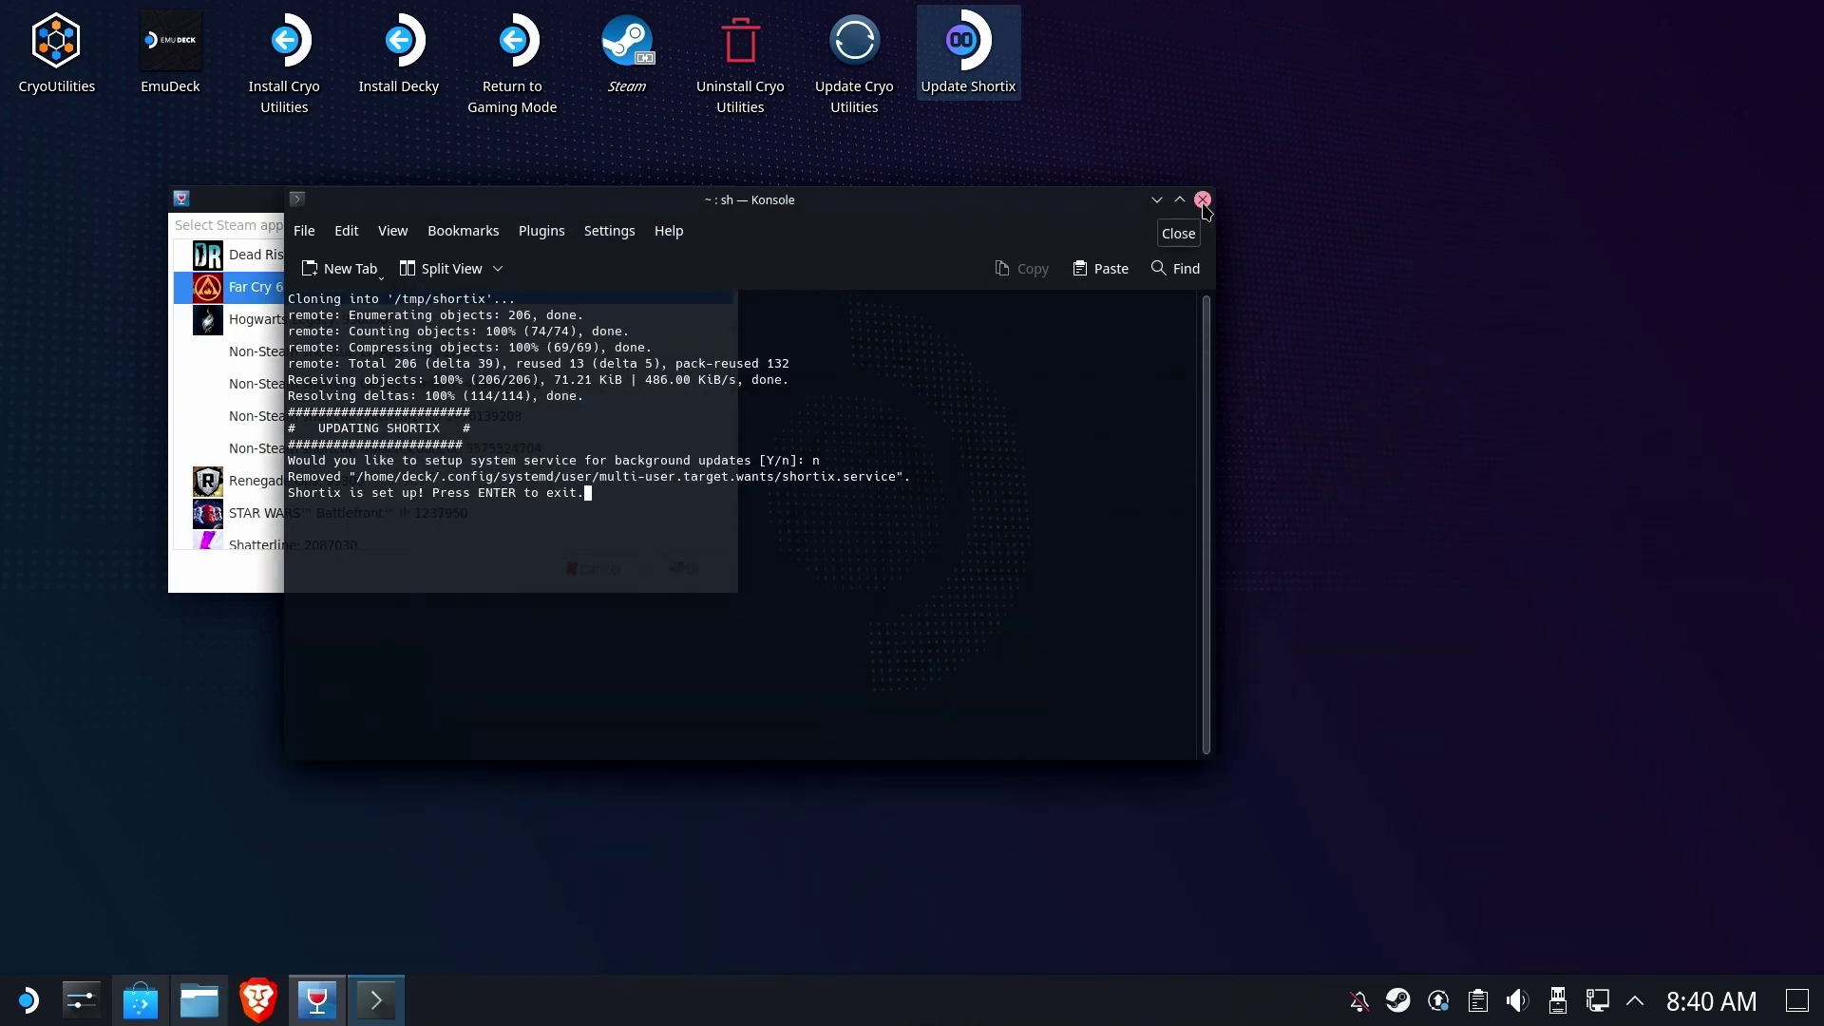
{"action": "key", "text": "Return"}
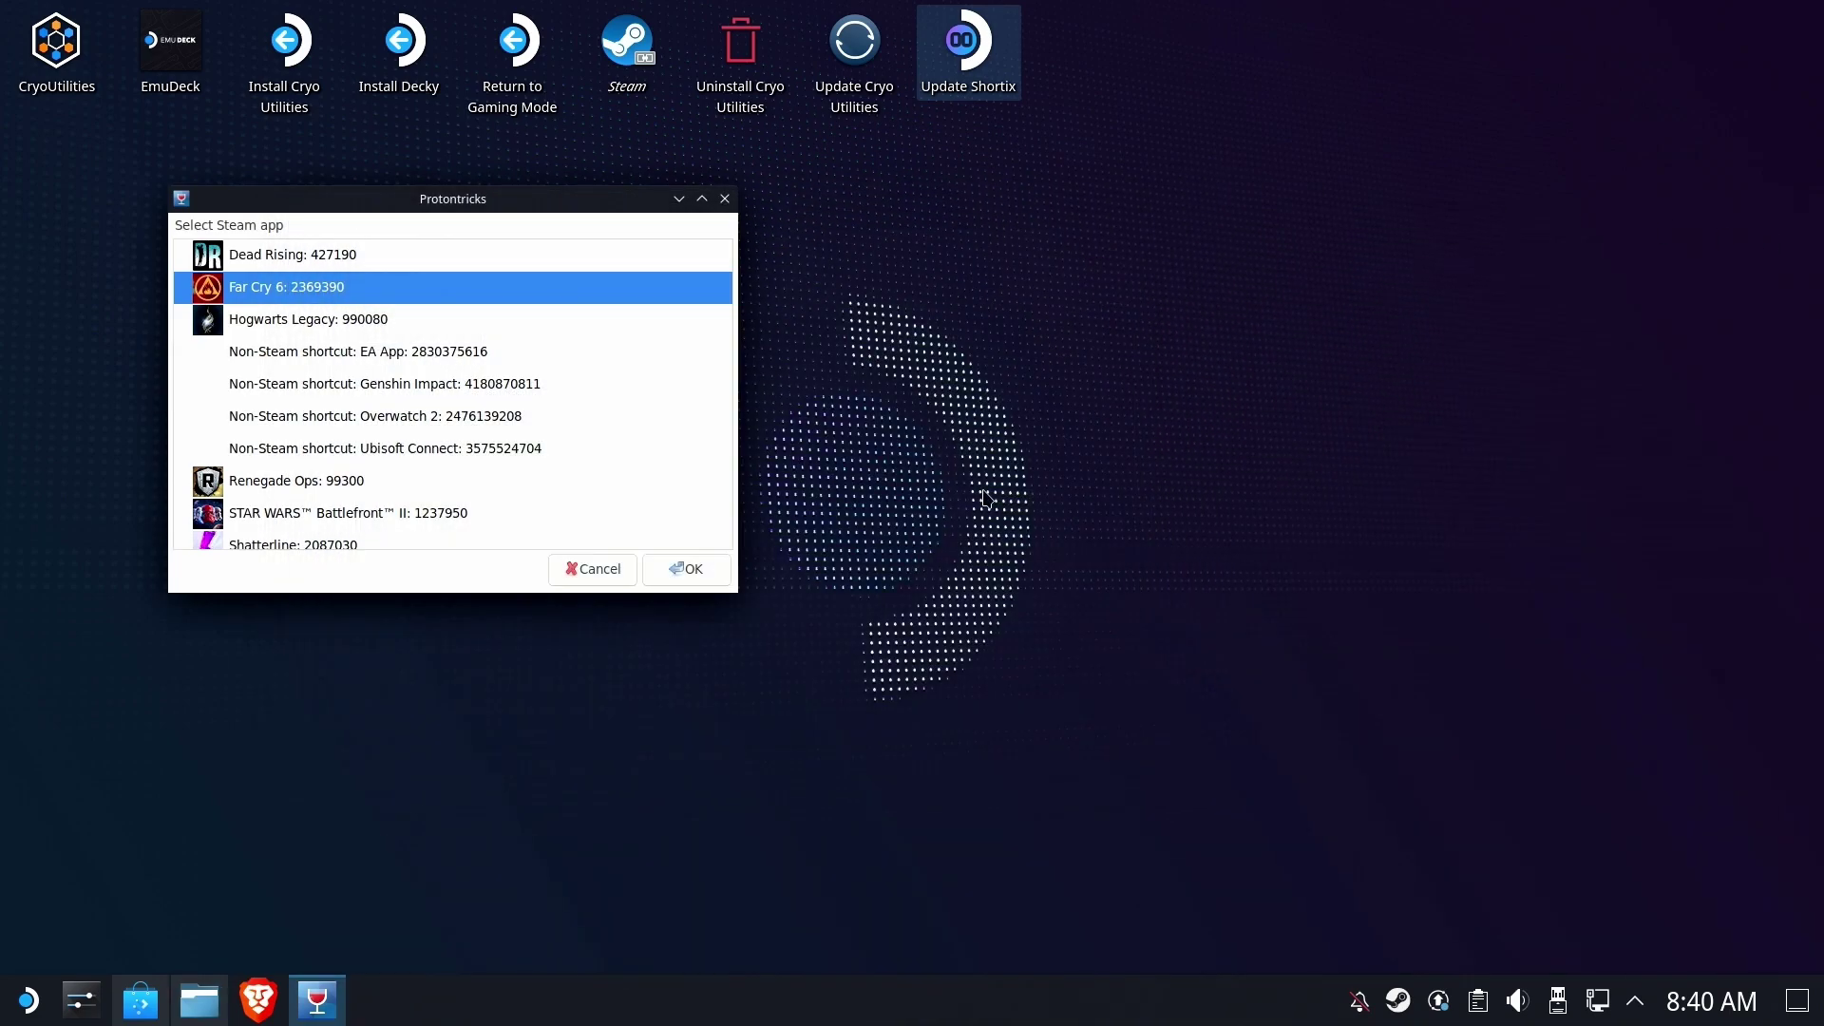
Reopen Dolphin, inspect the Home/Shortix folder with shortix.sh and its game folders, then close it
{"action": "left_click", "coordinate": [193, 1013]}
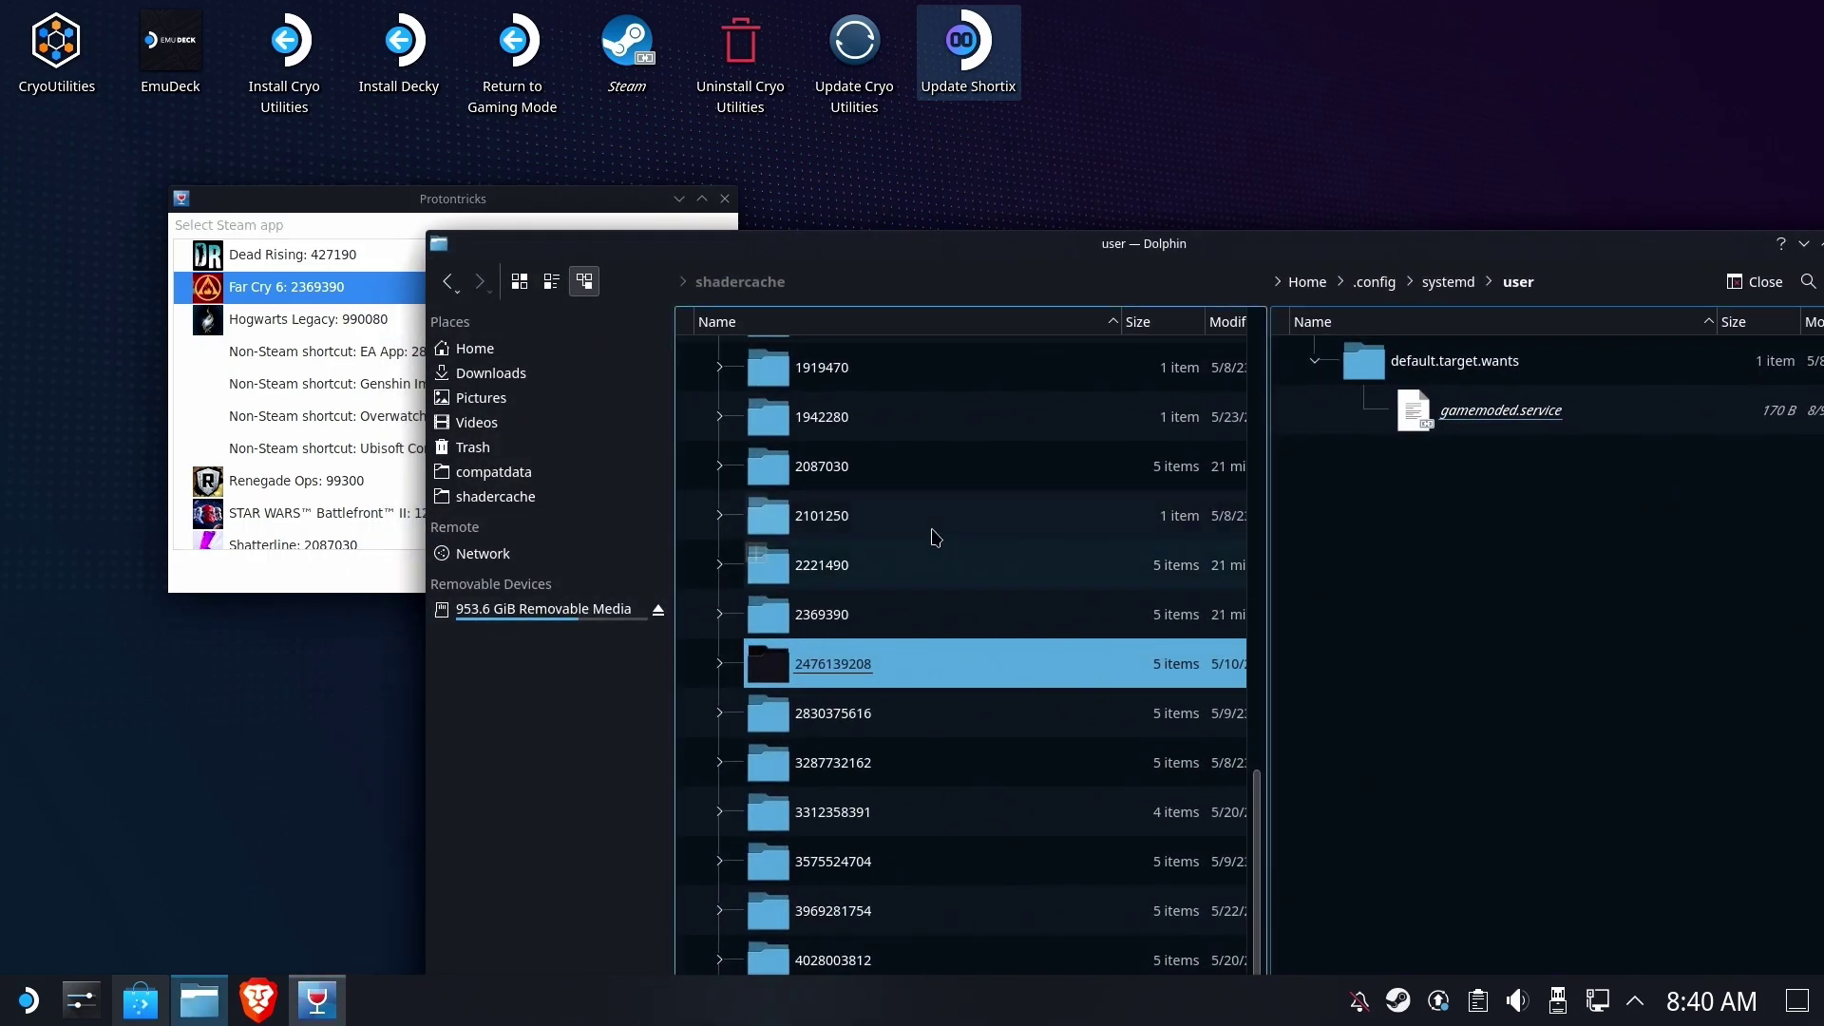
{"action": "left_click", "coordinate": [459, 350]}
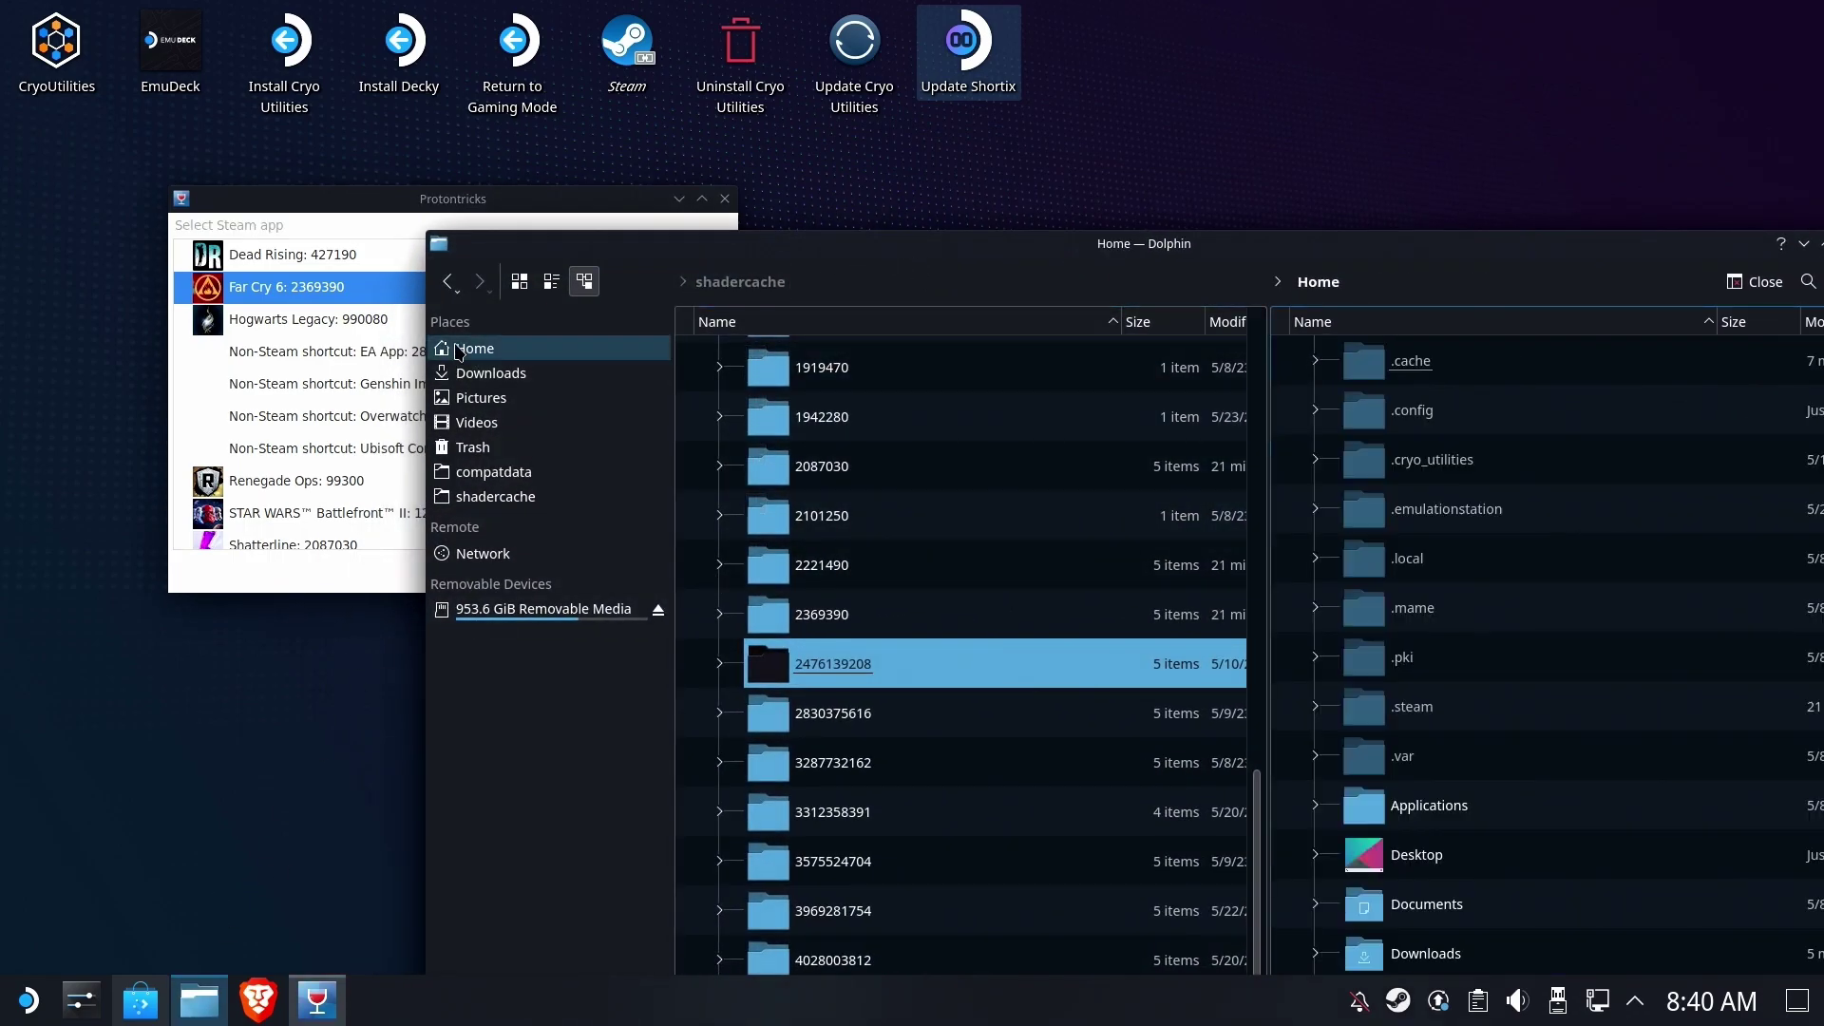
{"action": "left_click_drag", "start_coordinate": [1264, 245], "coordinate": [952, 44]}
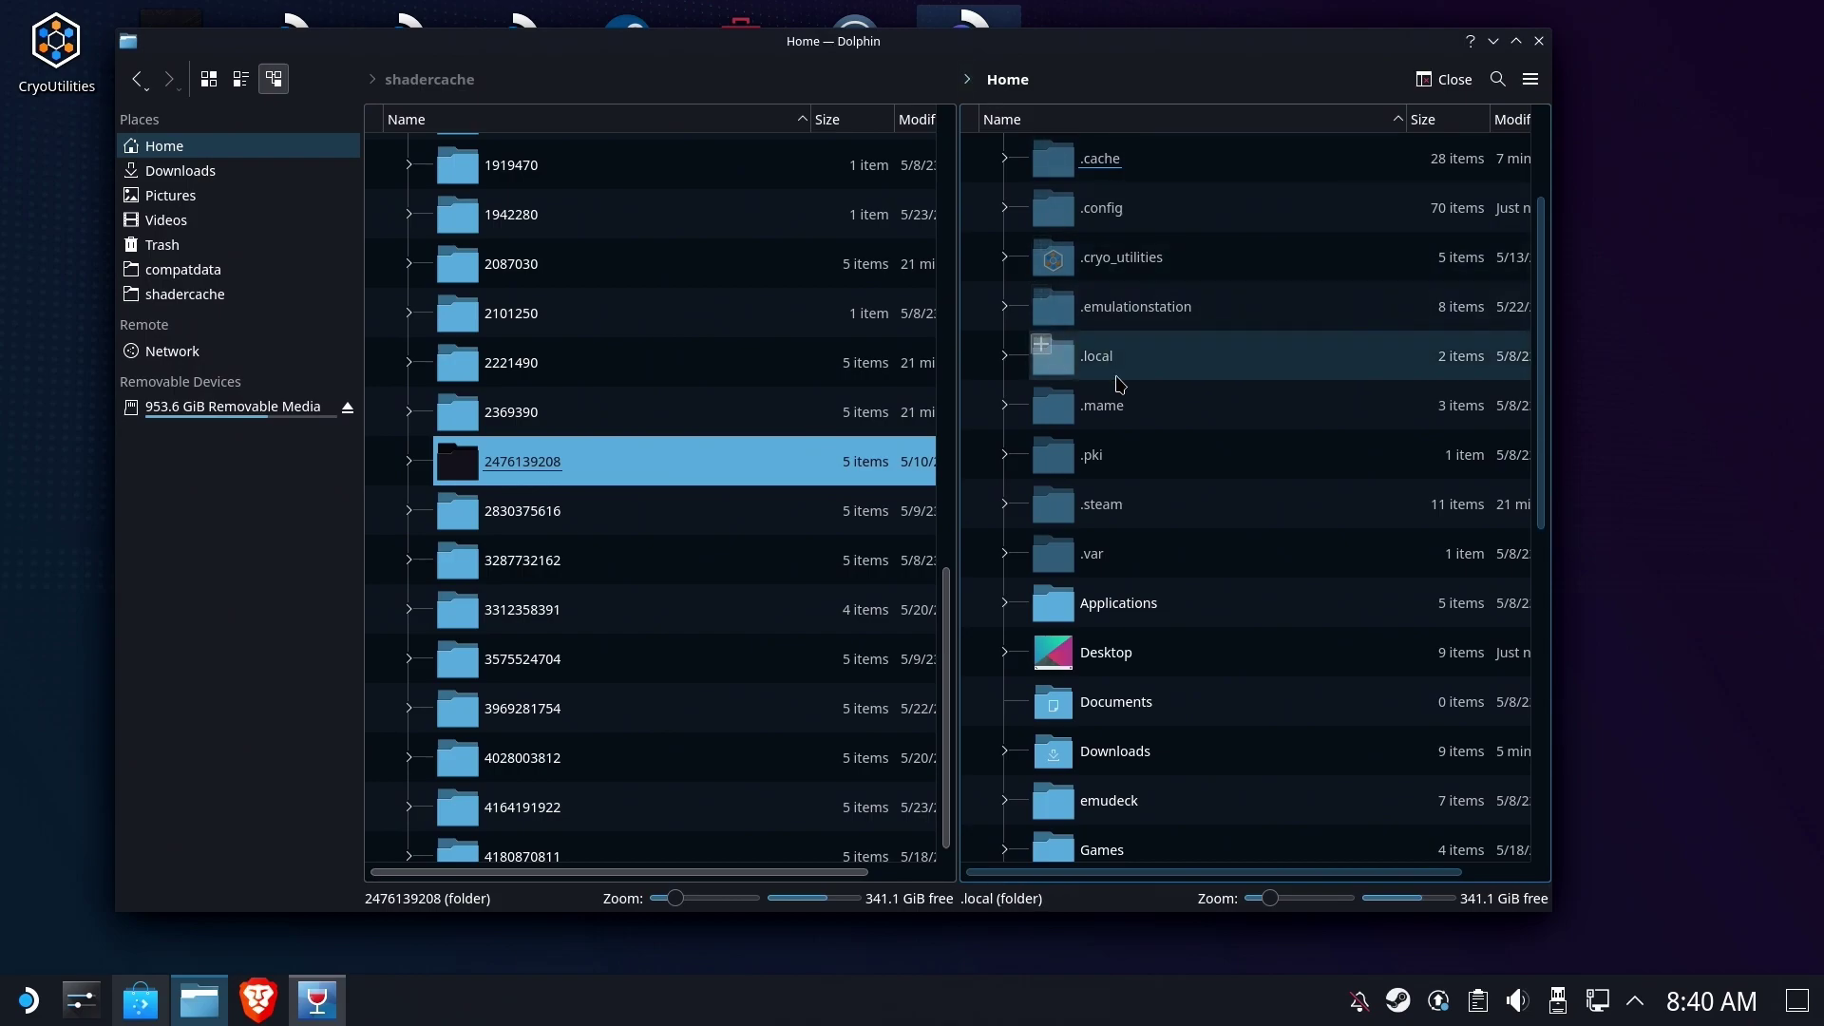
{"action": "scroll", "coordinate": [1226, 428], "scroll_direction": "down", "scroll_amount": 5}
{"action": "left_click", "coordinate": [1122, 351]}
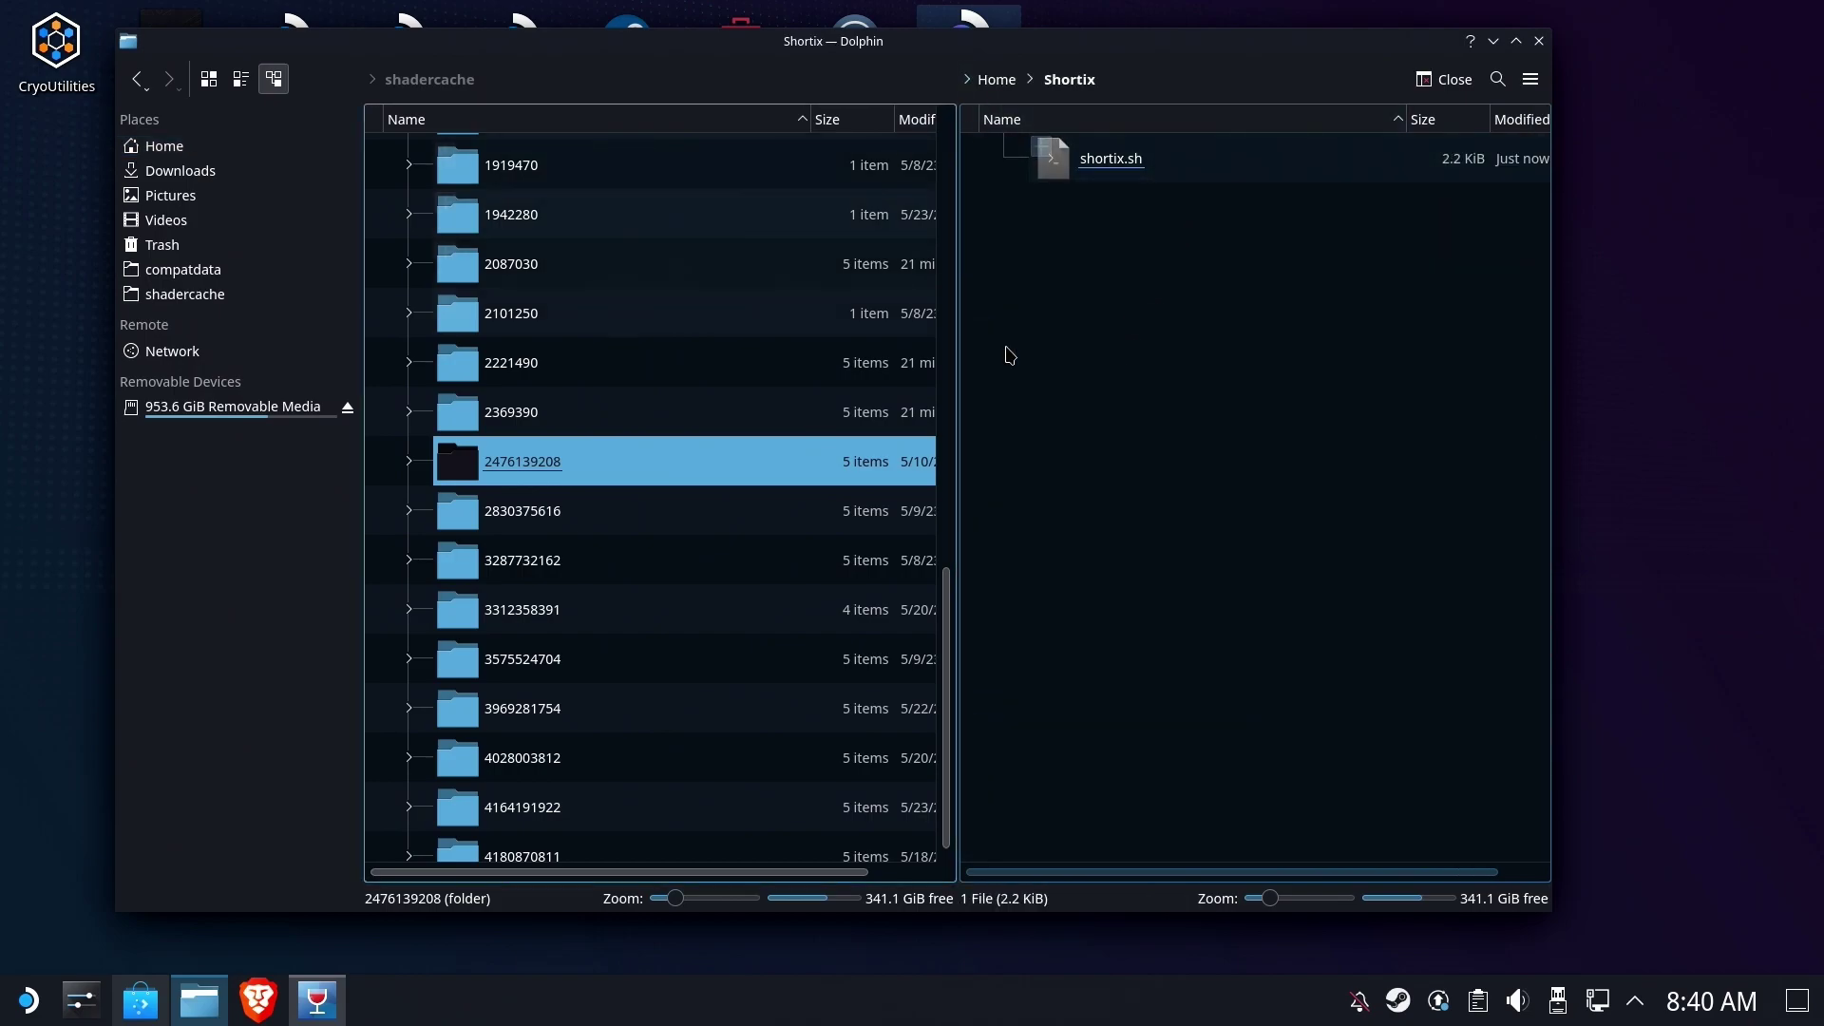
{"action": "left_click", "coordinate": [1123, 166]}
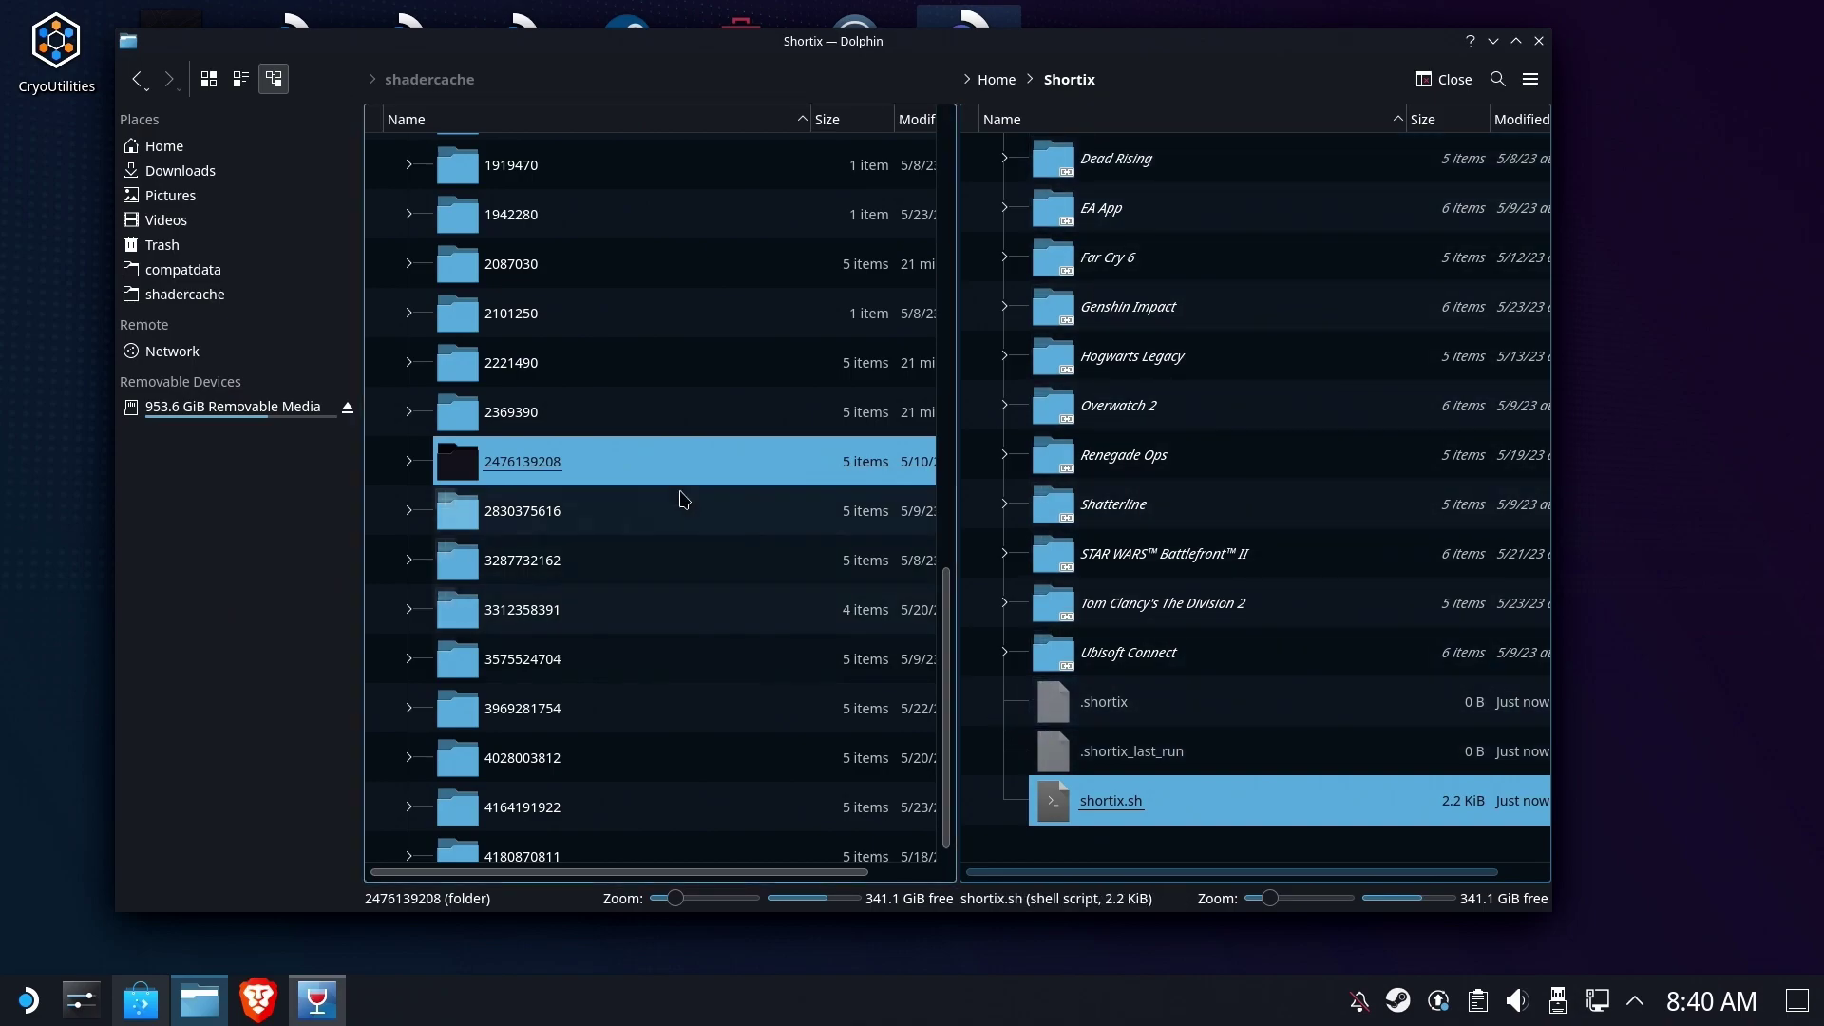
{"action": "scroll", "coordinate": [539, 183], "scroll_direction": "down", "scroll_amount": 1}
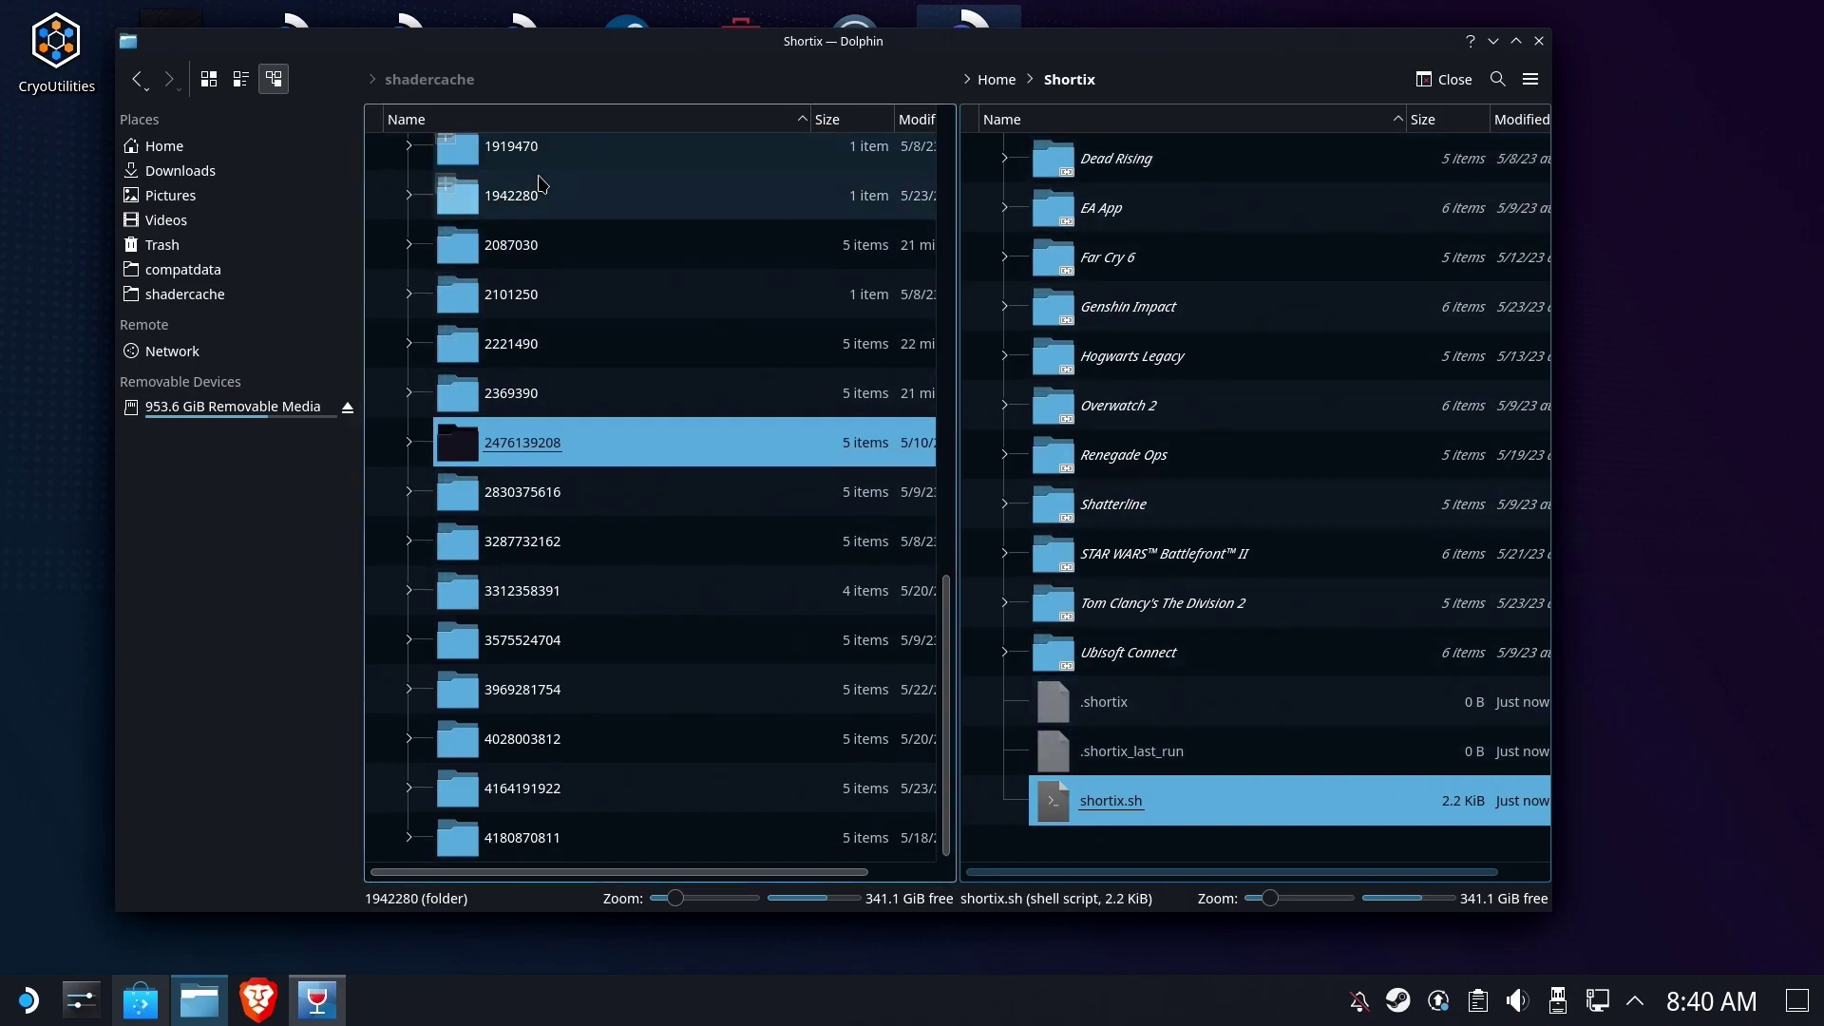
{"action": "left_click", "coordinate": [1539, 42]}
Close Protontricks, rerun Update Shortix answering n to the background service, then close Konsole
{"action": "left_click", "coordinate": [725, 200]}
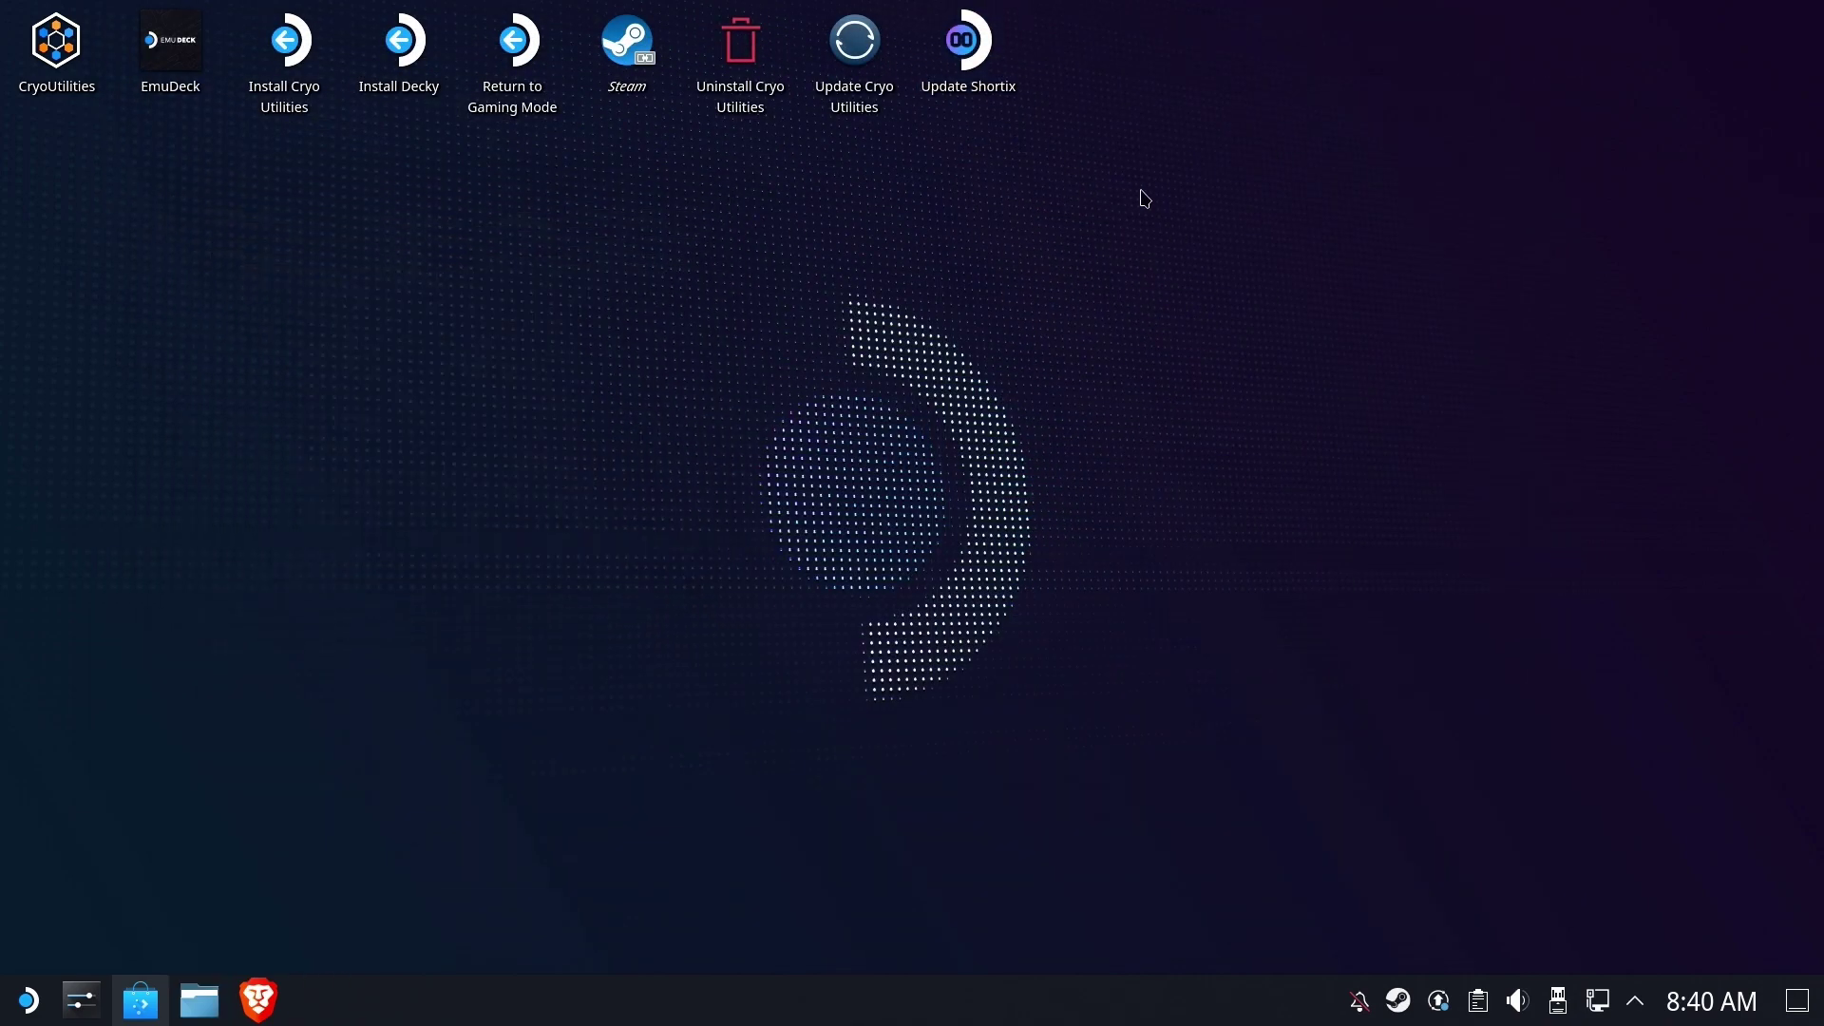
{"action": "left_click", "coordinate": [969, 45]}
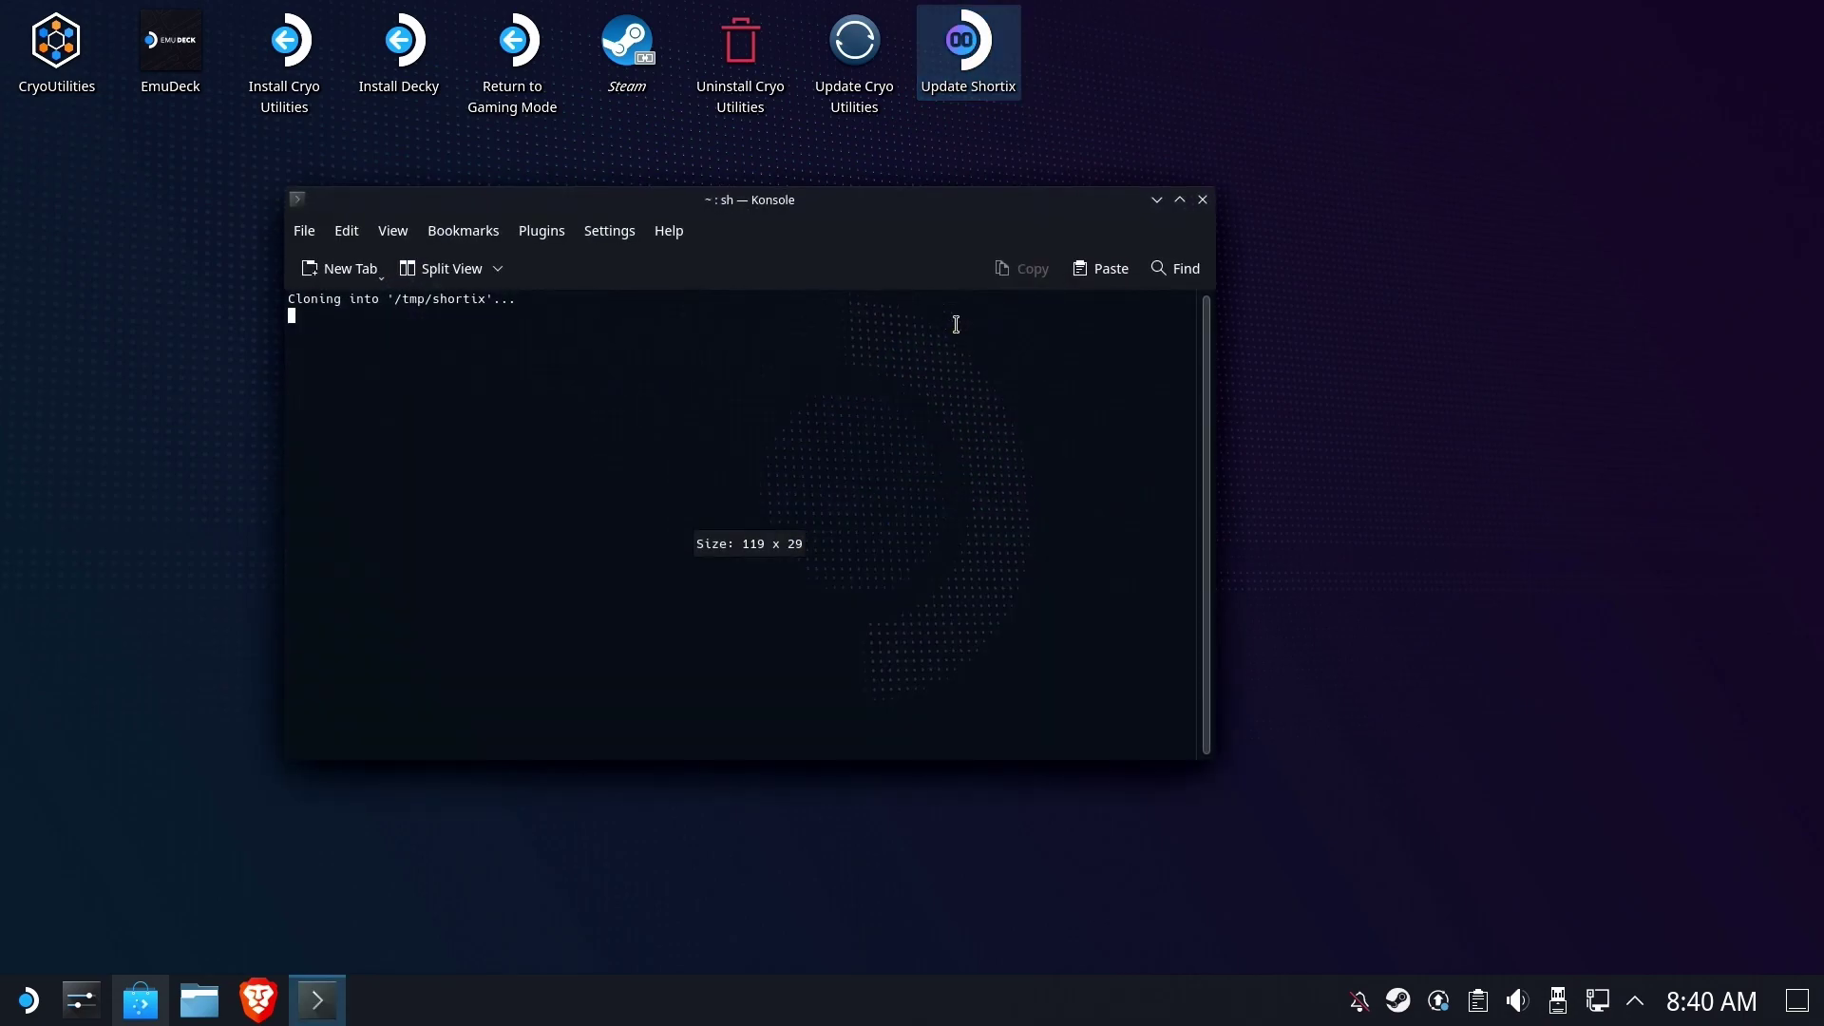
{"action": "type", "text": "n"}
{"action": "key", "text": "Return"}
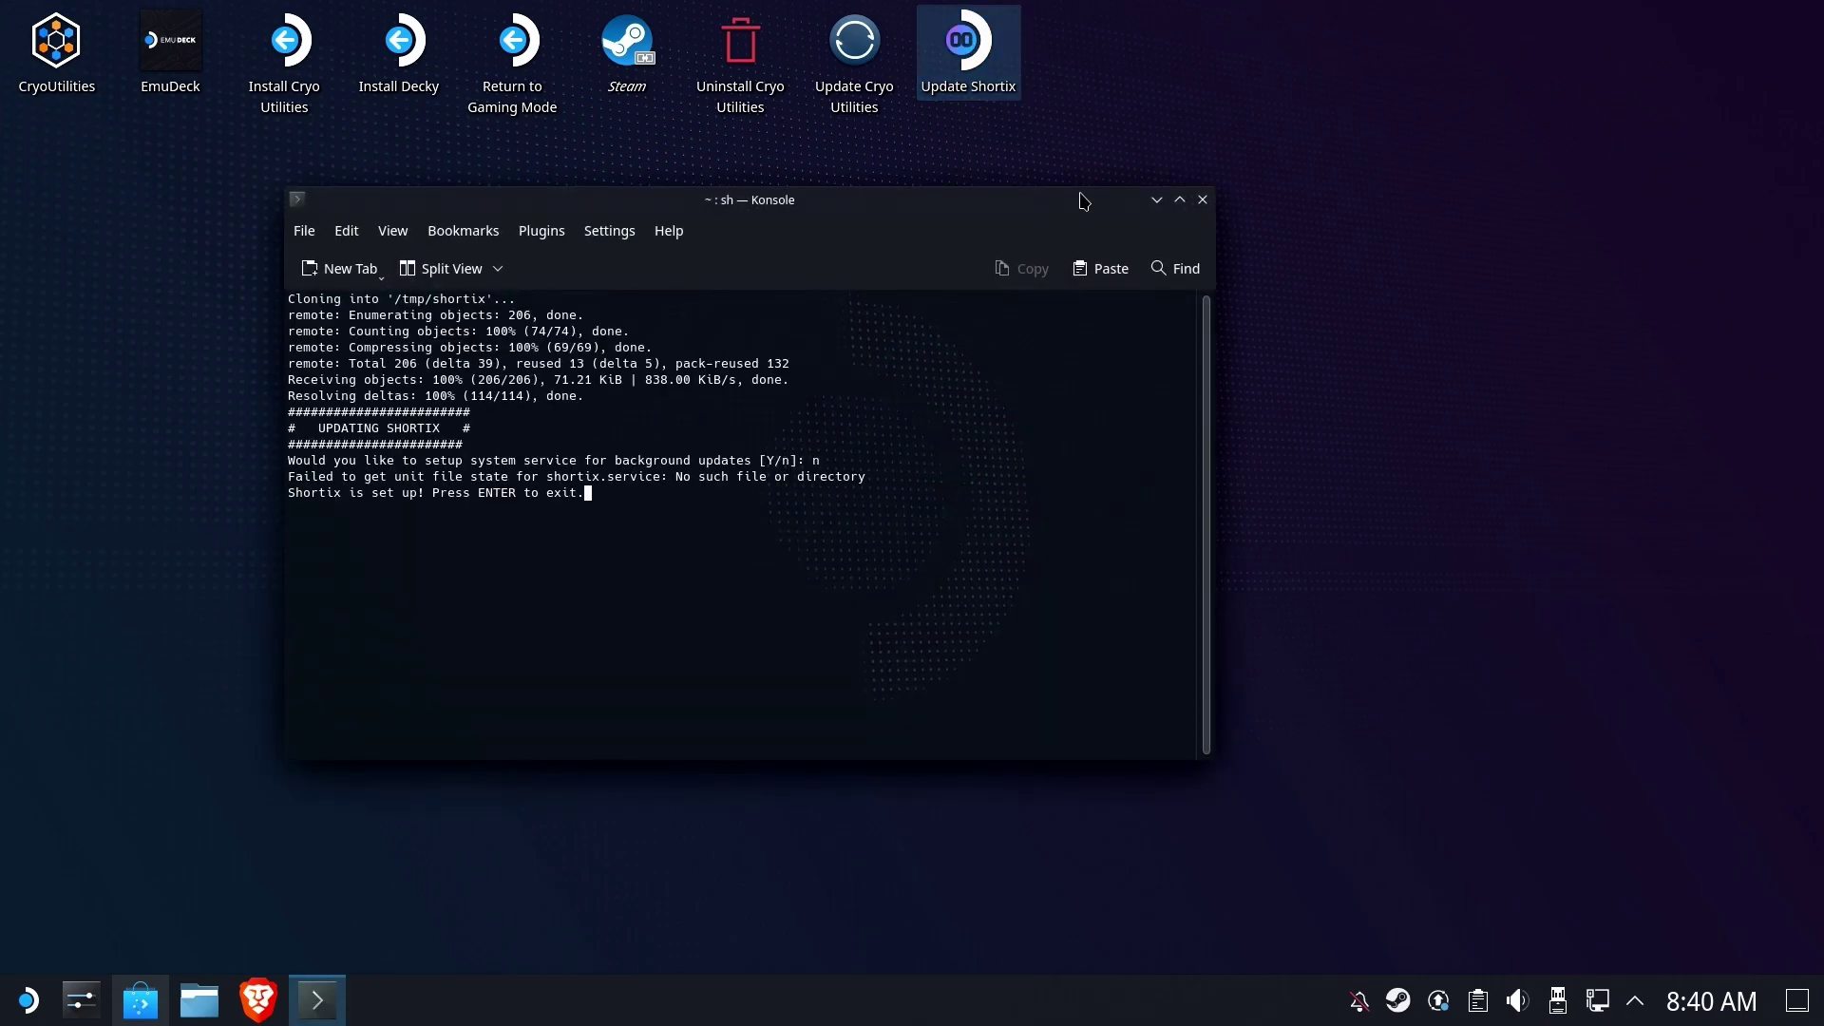
{"action": "left_click", "coordinate": [1203, 200]}
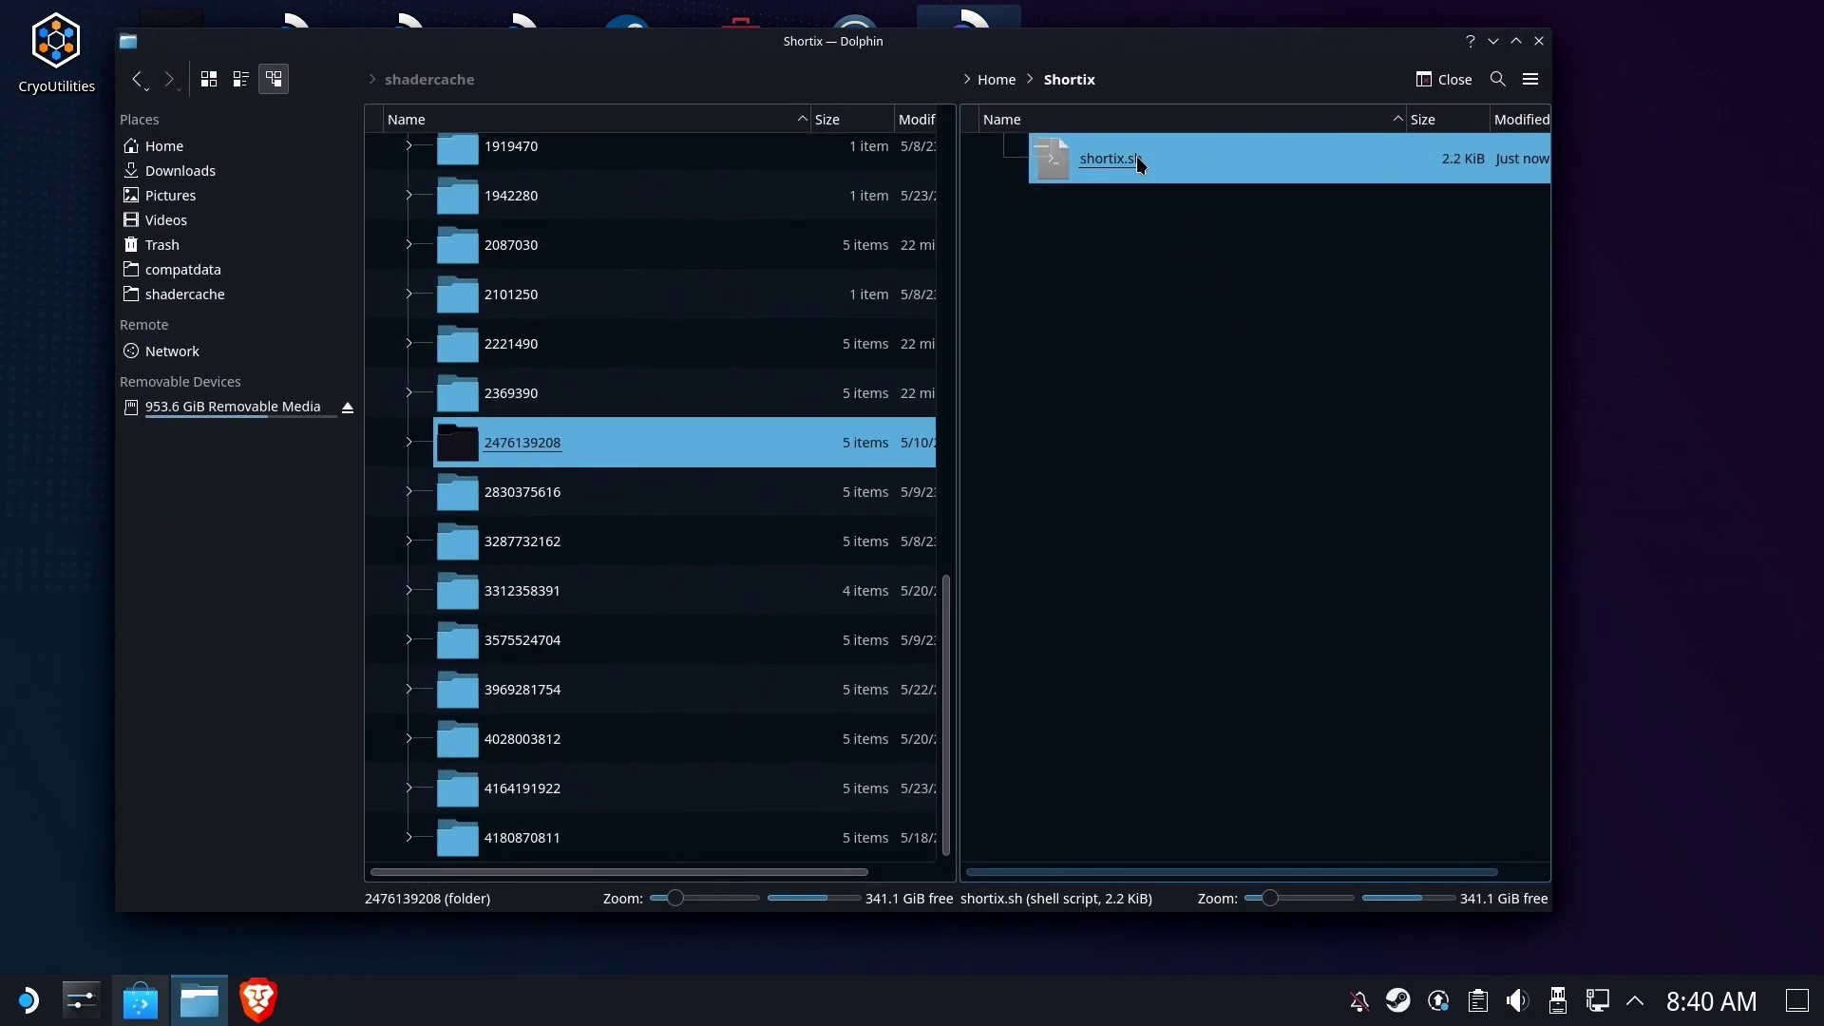
Permanently delete the Shortix folder from the Home directory
{"action": "left_click", "coordinate": [997, 80]}
{"action": "scroll", "coordinate": [1149, 521], "scroll_direction": "down", "scroll_amount": 4}
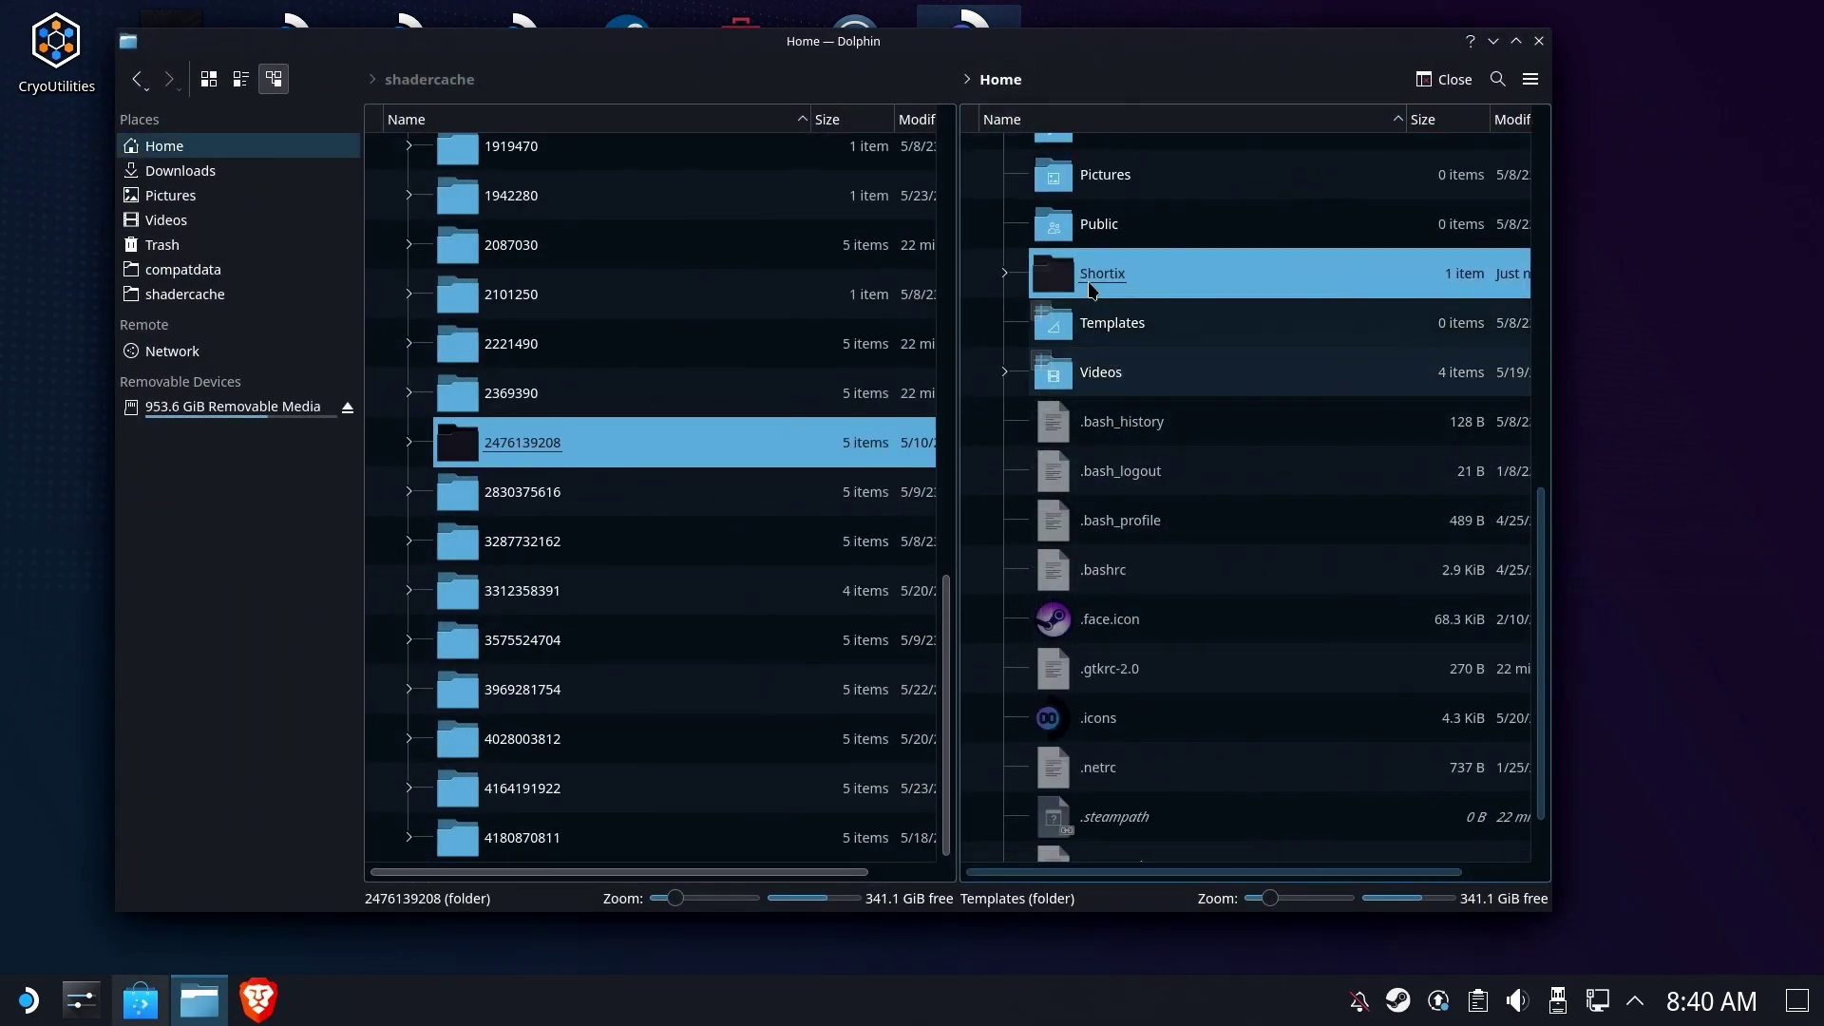
{"action": "right_click", "coordinate": [1092, 273]}
{"action": "left_click", "coordinate": [983, 357]}
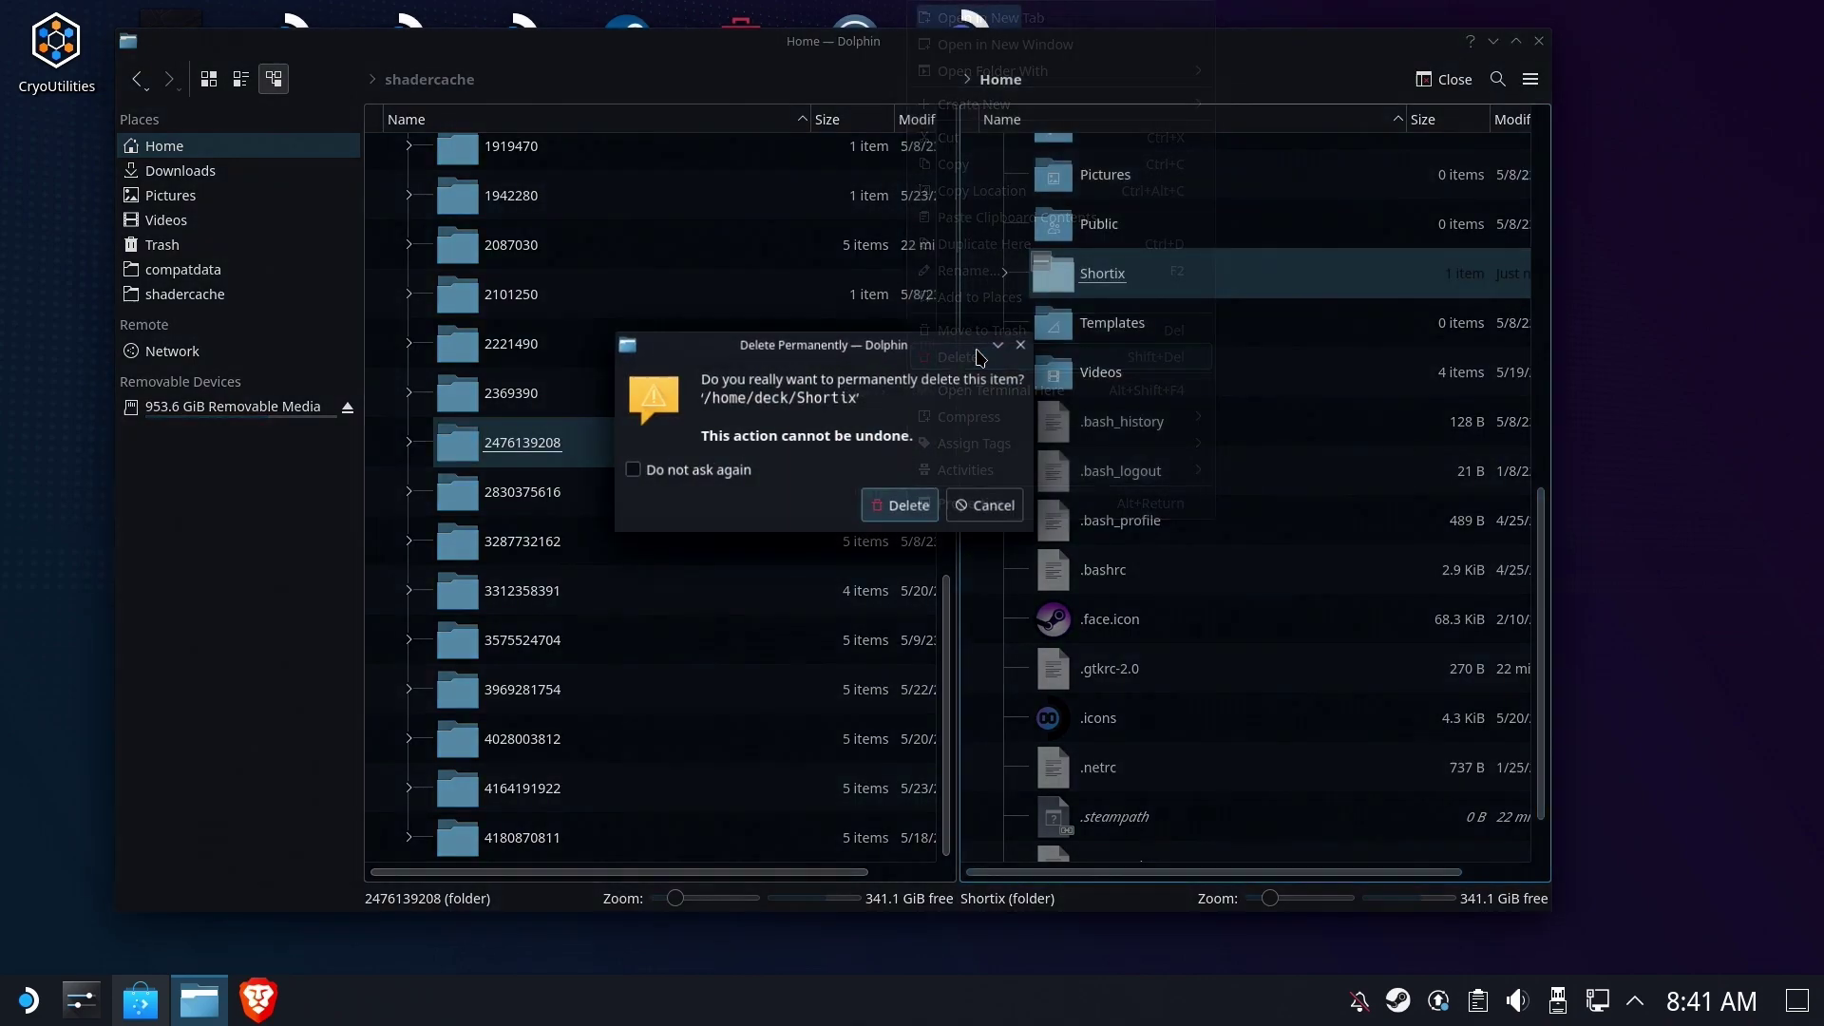
{"action": "left_click", "coordinate": [920, 506]}
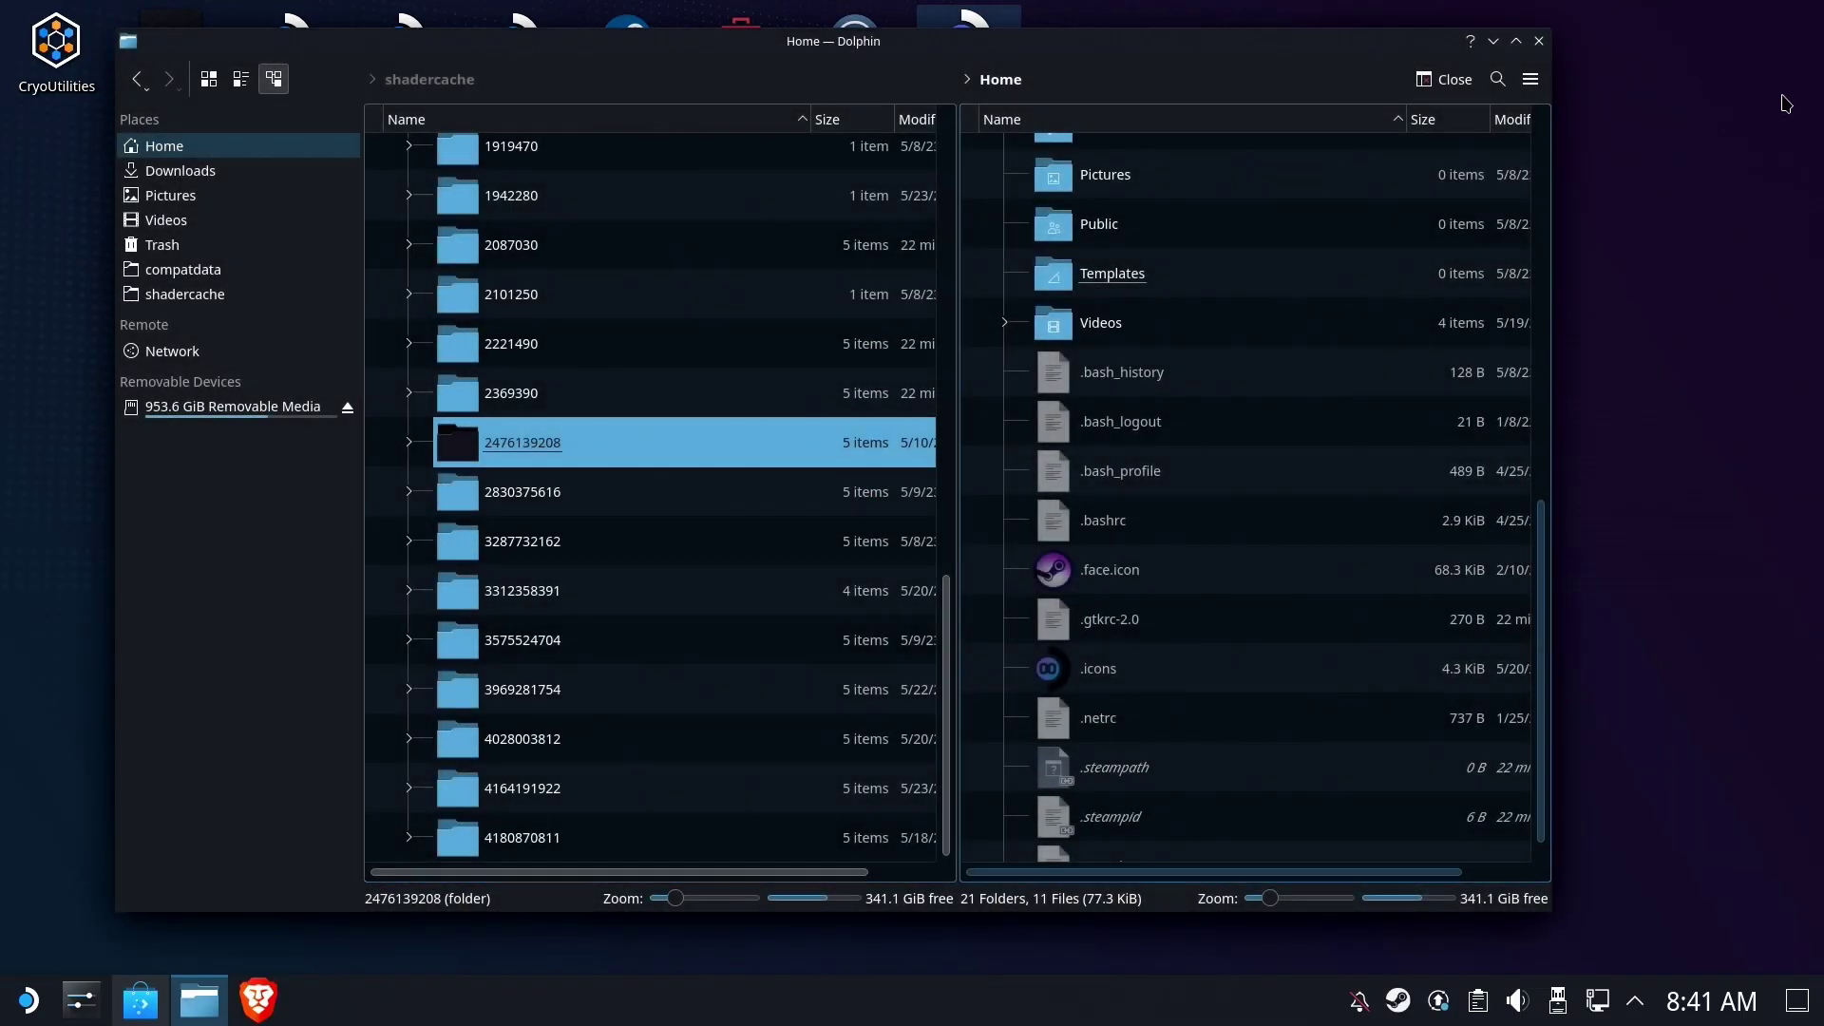
Close Dolphin and permanently delete the Update Shortix desktop shortcut
{"action": "left_click", "coordinate": [1539, 41]}
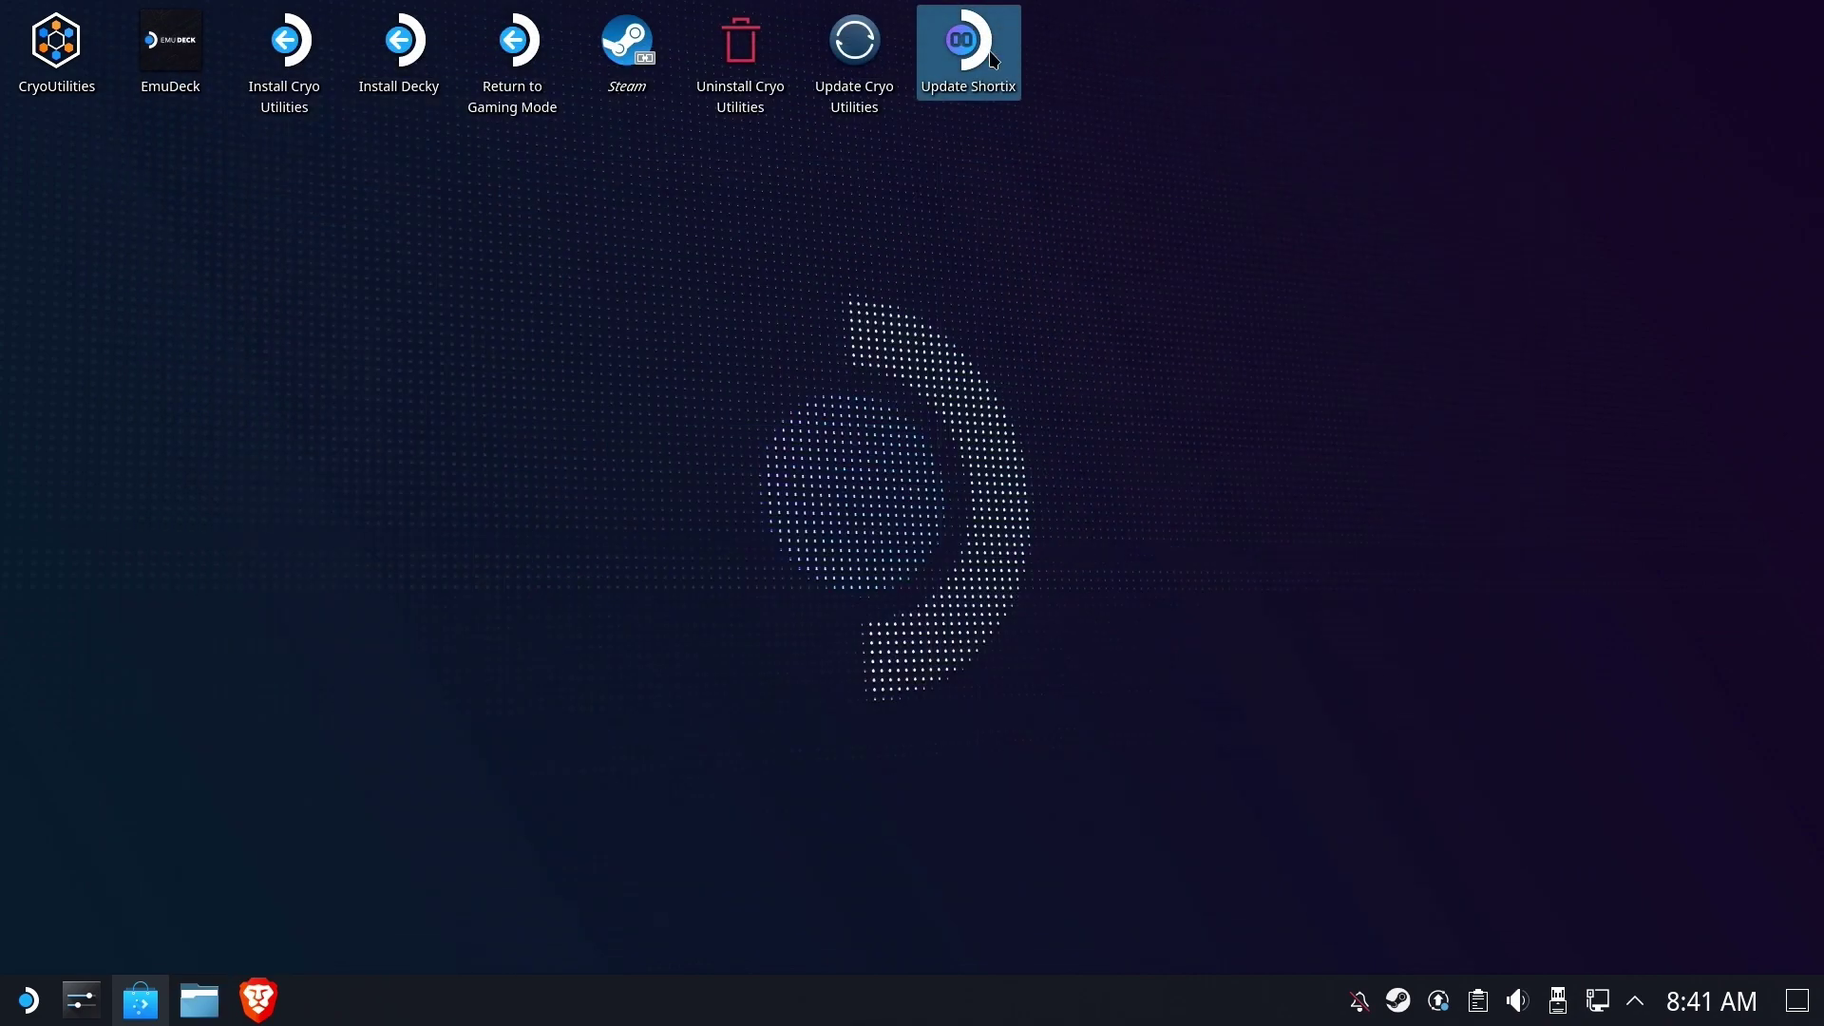
{"action": "right_click", "coordinate": [985, 50]}
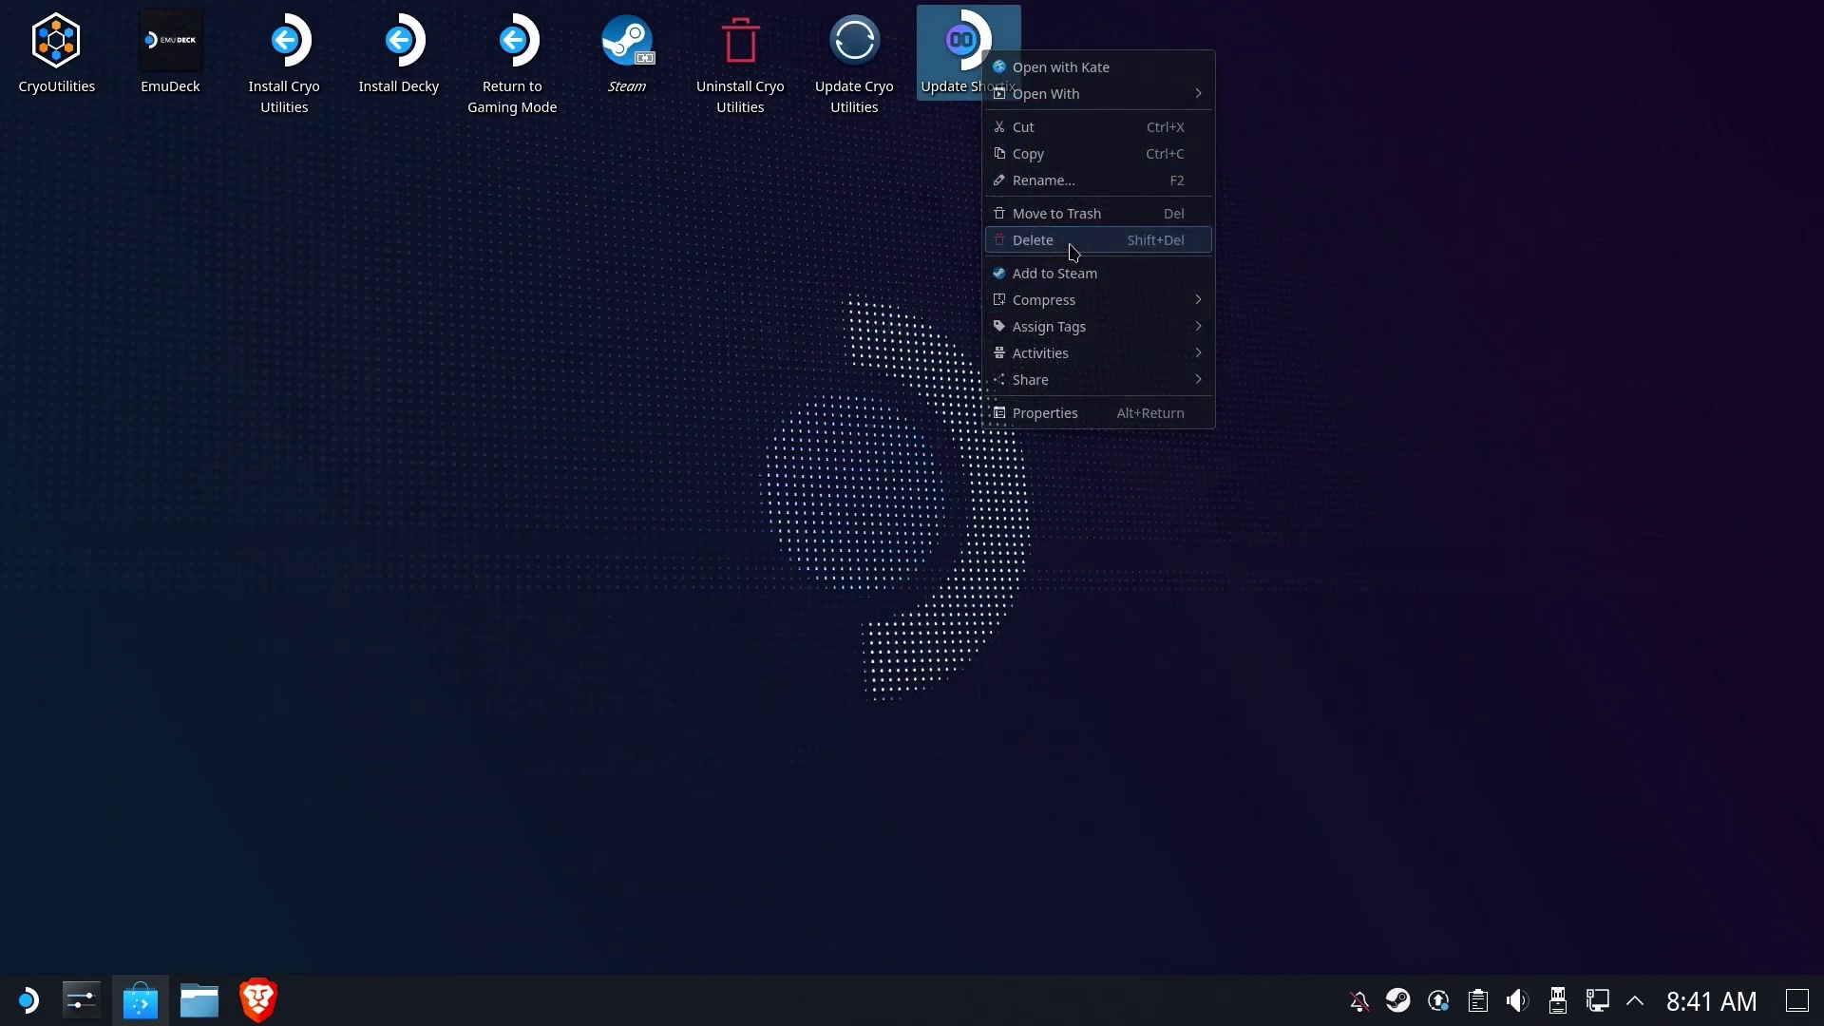
{"action": "left_click", "coordinate": [1025, 241]}
{"action": "left_click", "coordinate": [672, 403]}
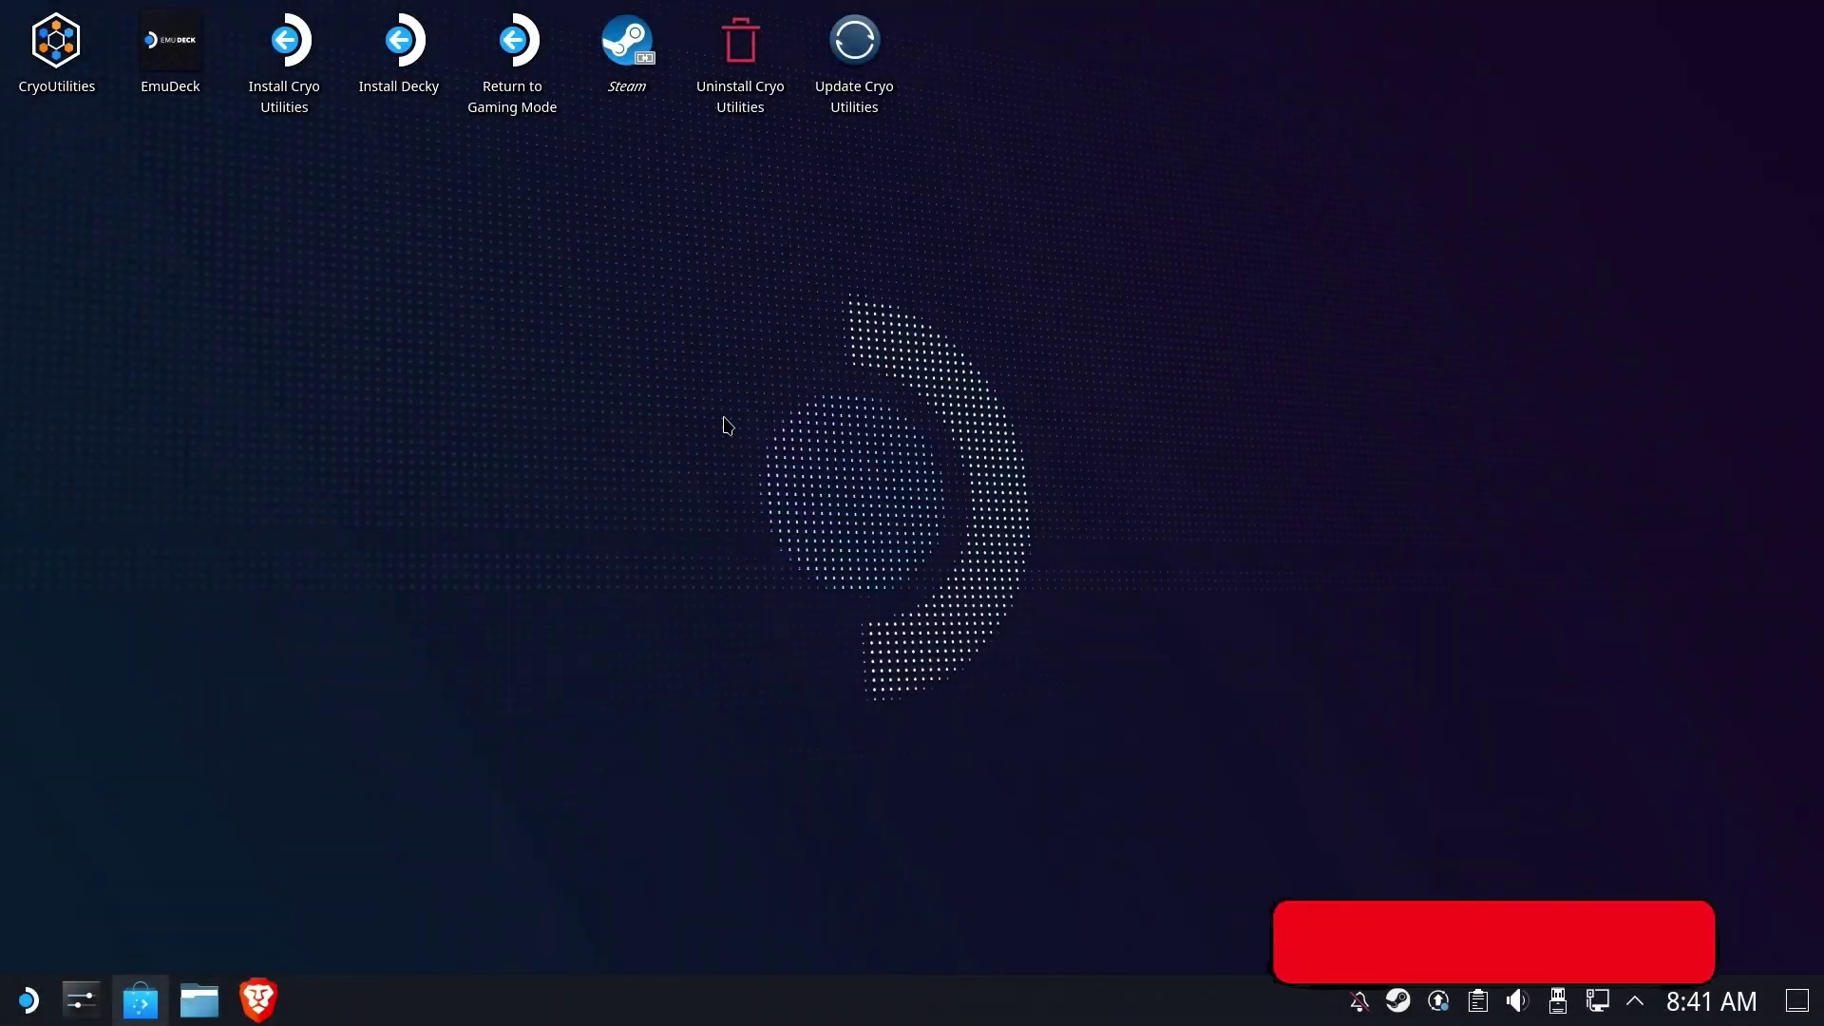